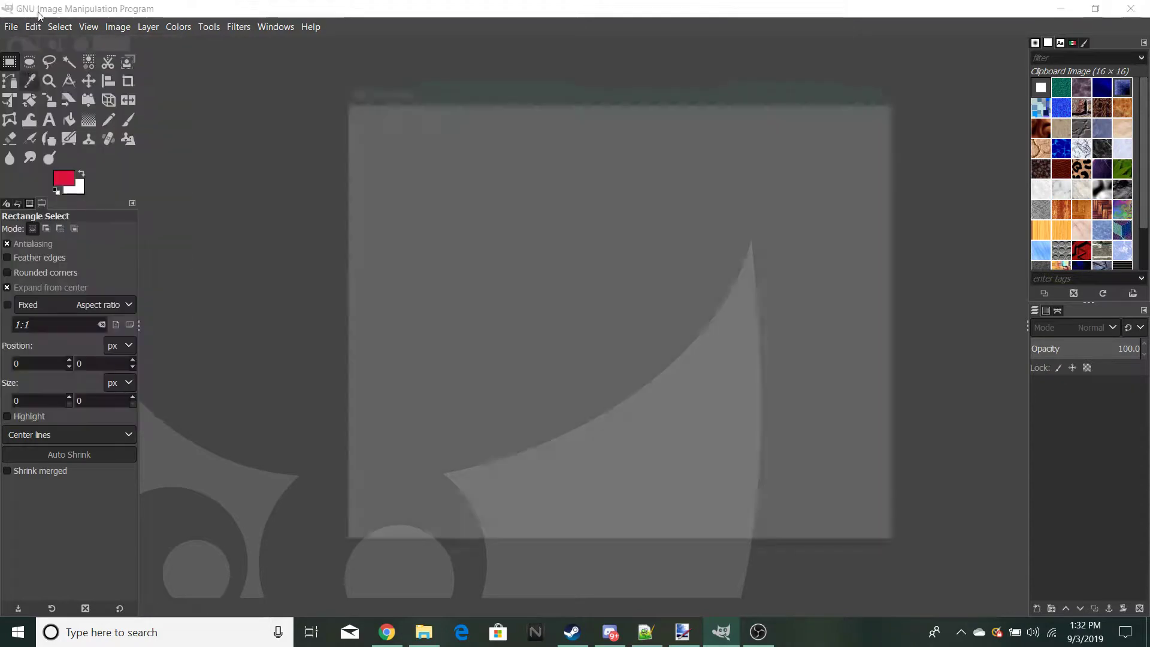
Step: Browse to the backgrounds folder inside Desktop, Versailles_Database, focus_icon_making for opening an image
click(369, 227)
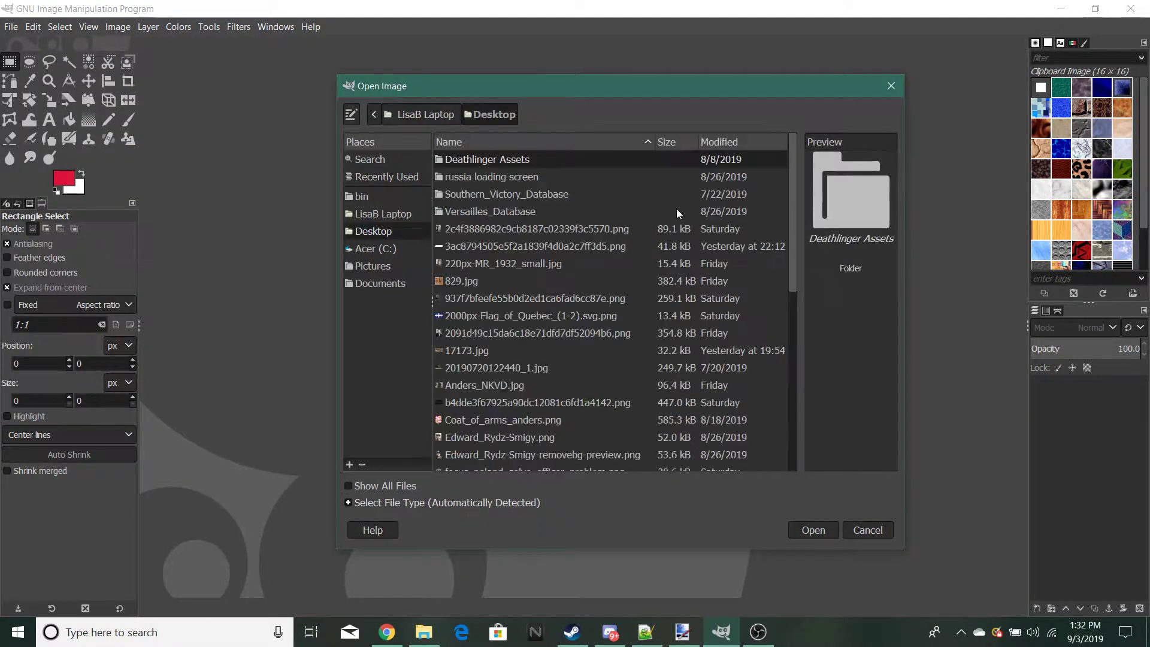
double_click(569, 212)
double_click(512, 224)
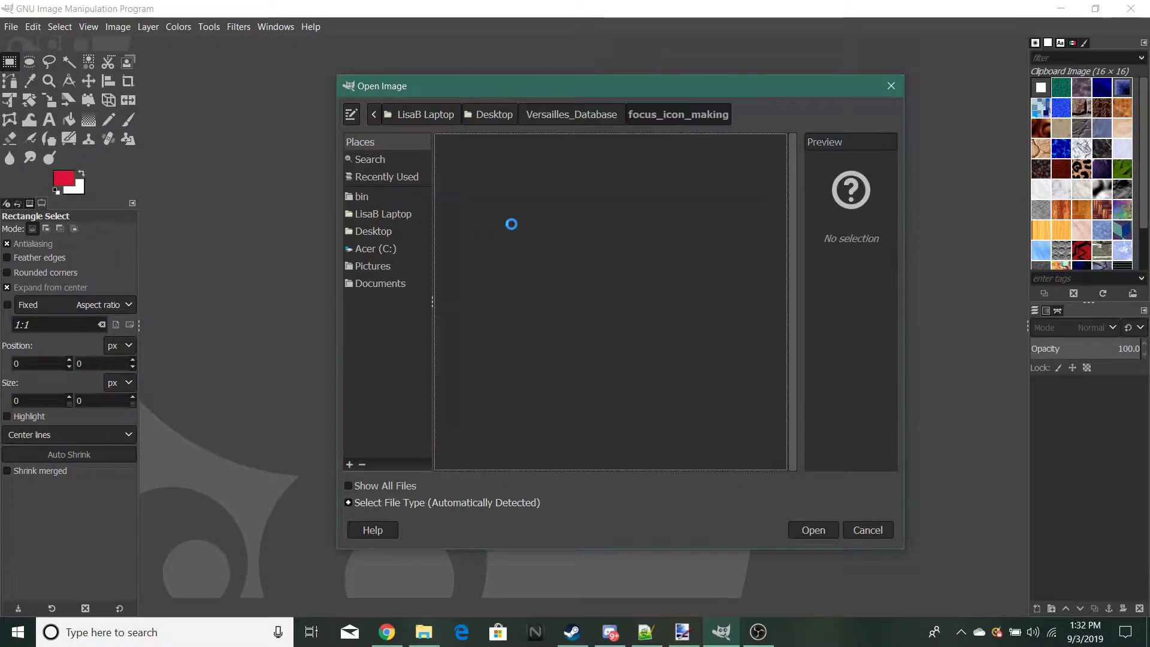
double_click(484, 160)
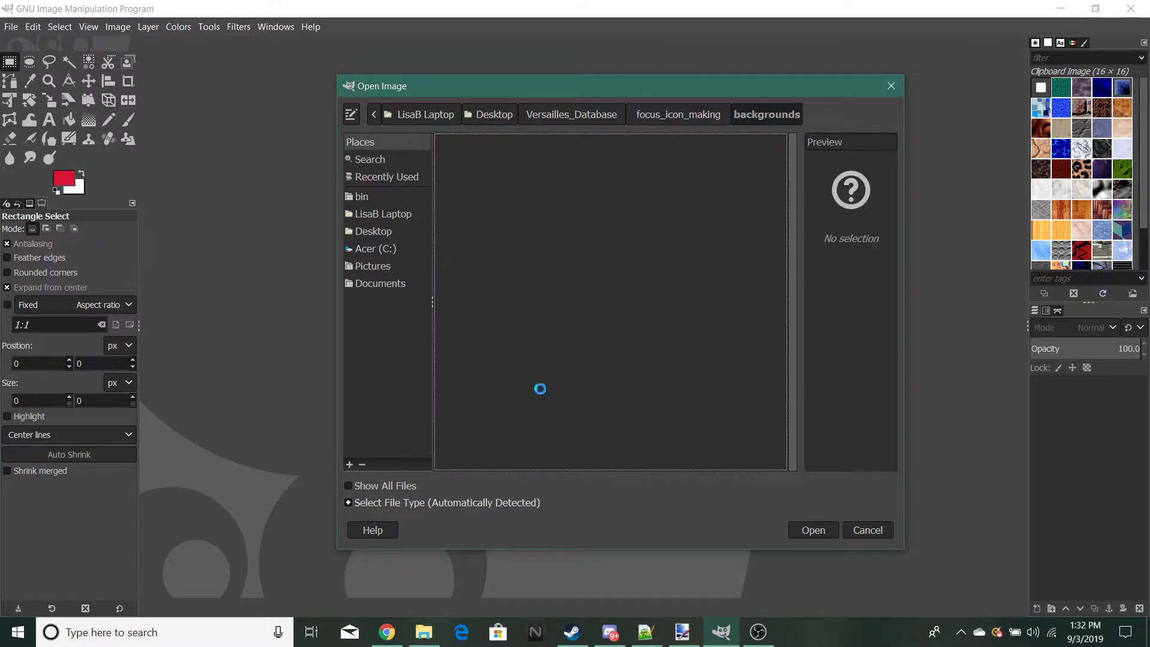
Step: Preview several frame and shield images in the backgrounds folder and open Circle with Laurels2.png
scroll(544, 398, down, 5)
click(481, 430)
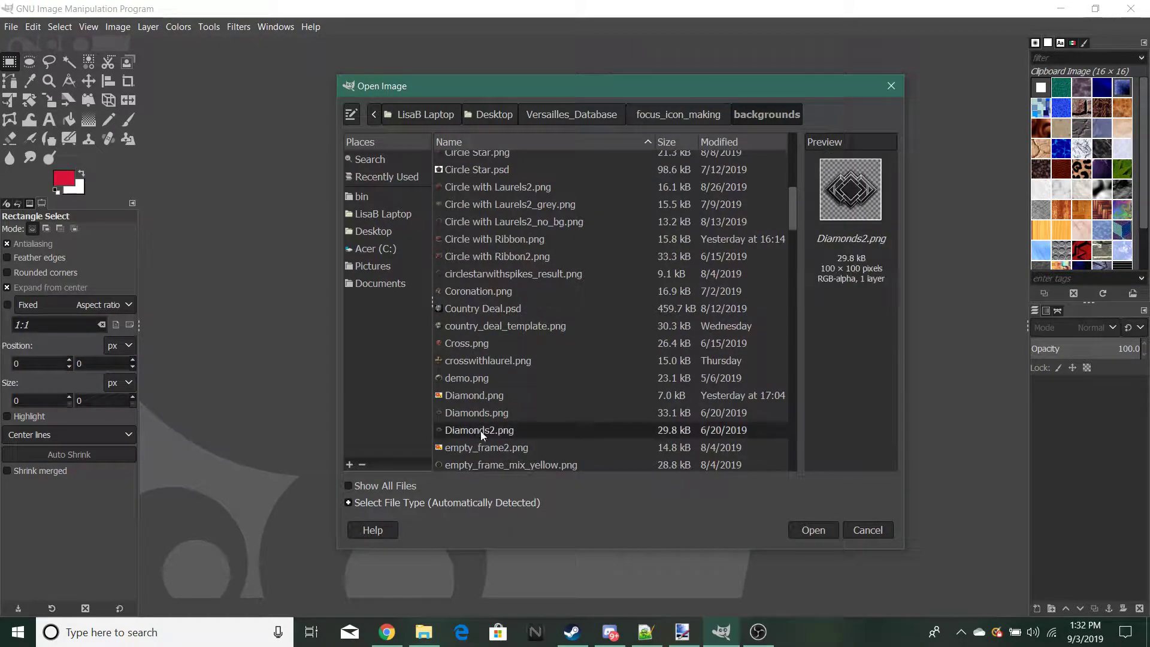
scroll(498, 394, down, 2)
click(498, 394)
click(502, 423)
click(501, 440)
scroll(509, 407, down, 2)
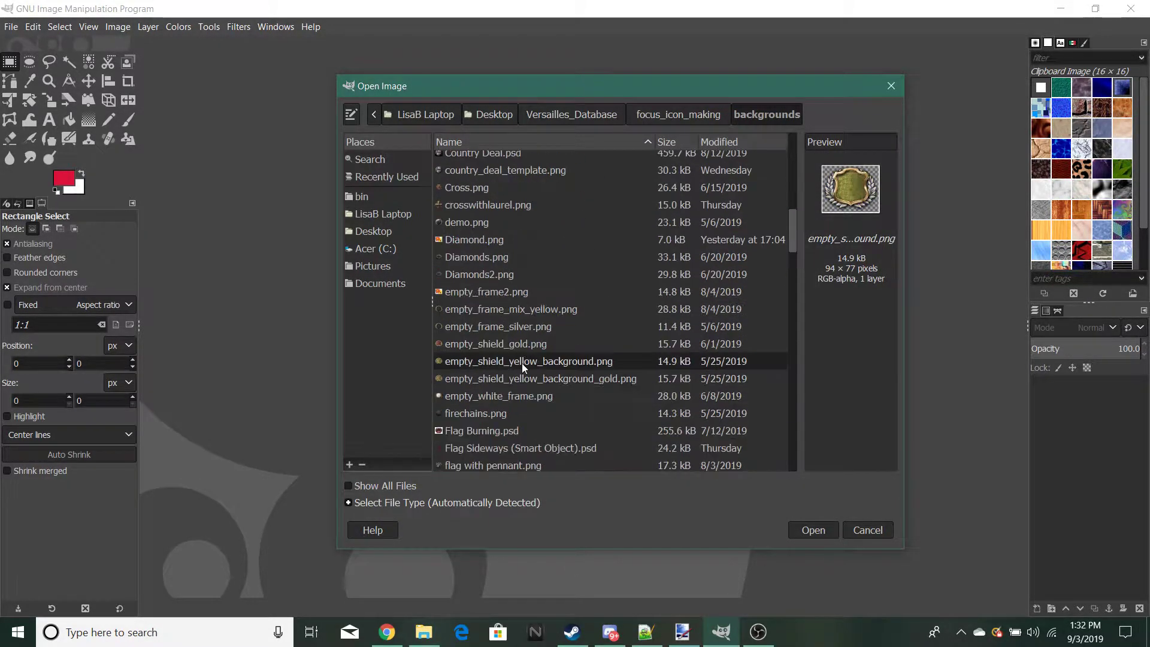
scroll(491, 329, up, 5)
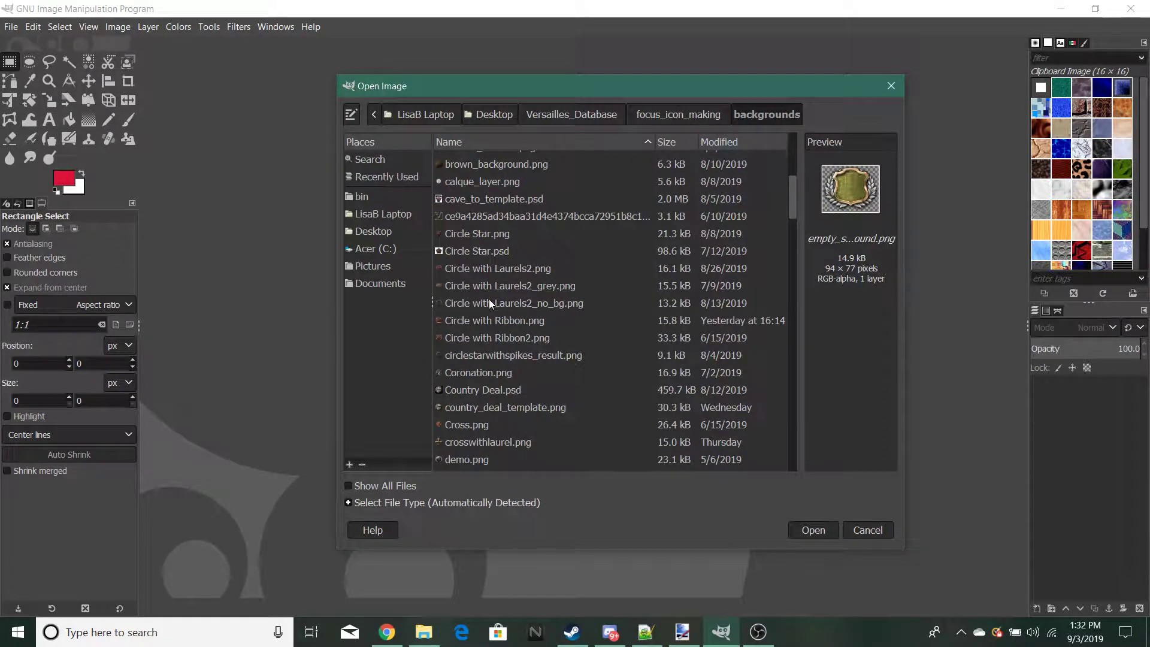
double_click(483, 271)
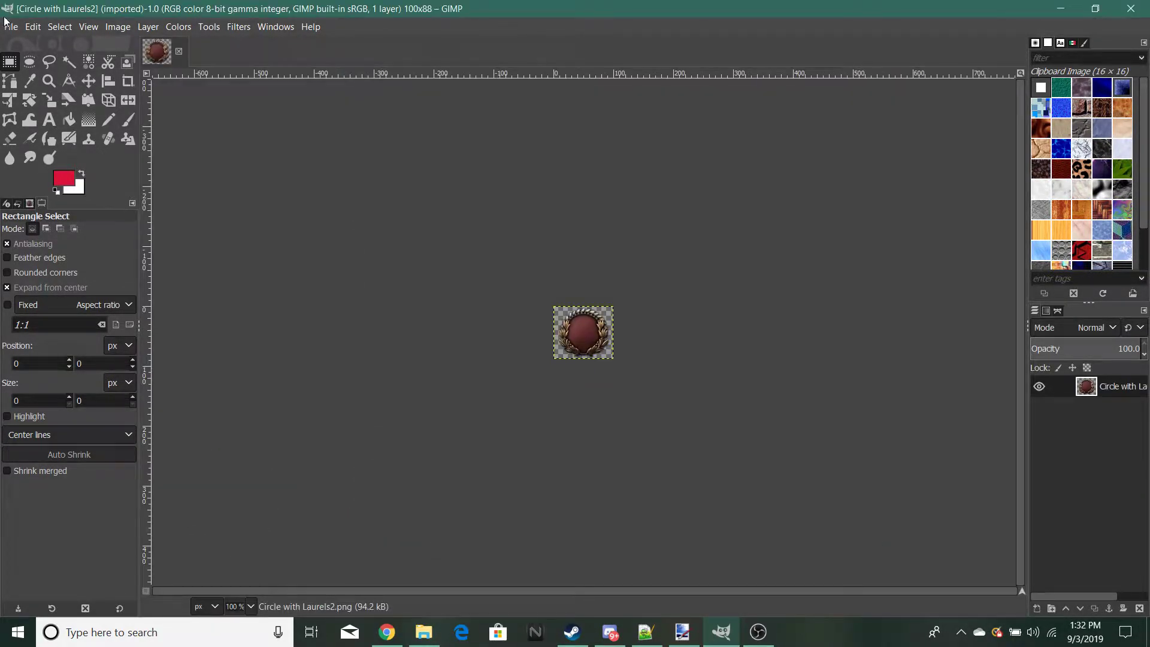
Step: Open blankflag.png from the focus_icon_making folder as a separate image
click(17, 31)
click(32, 78)
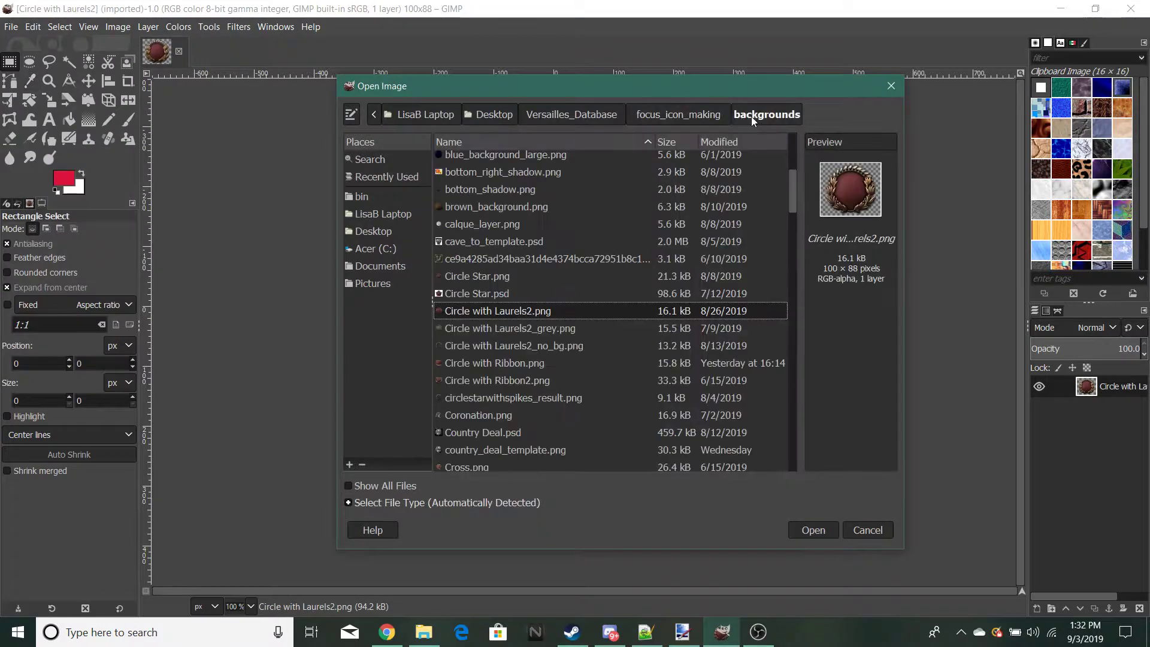
click(704, 116)
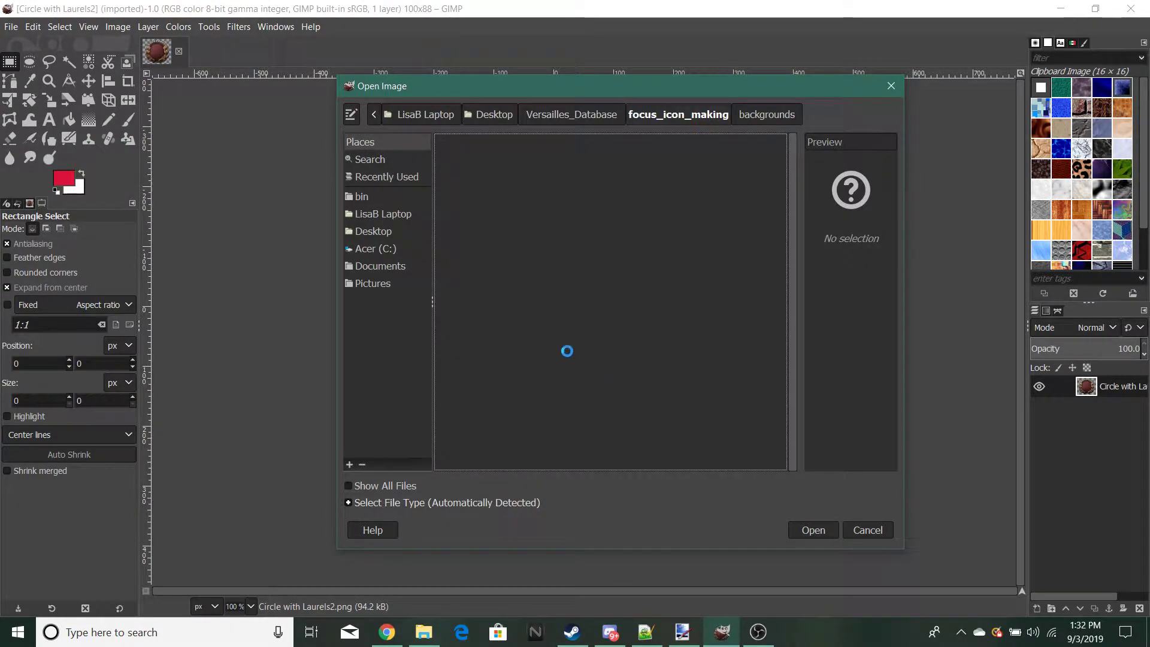
scroll(533, 376, down, 8)
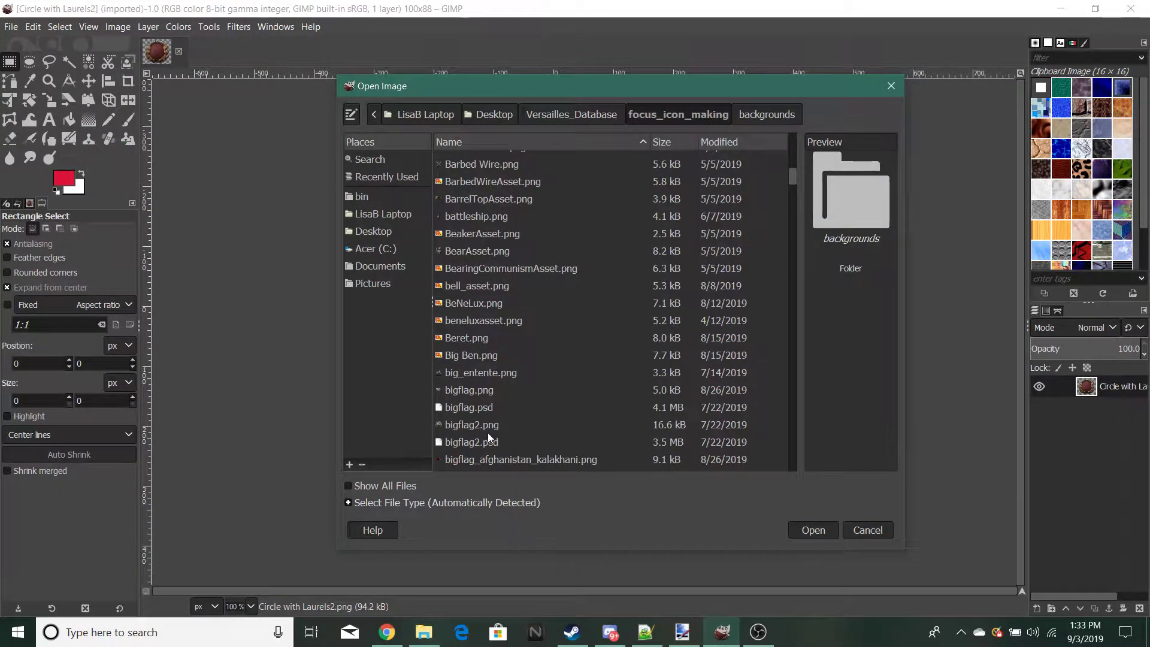
scroll(487, 433, down, 3)
click(468, 411)
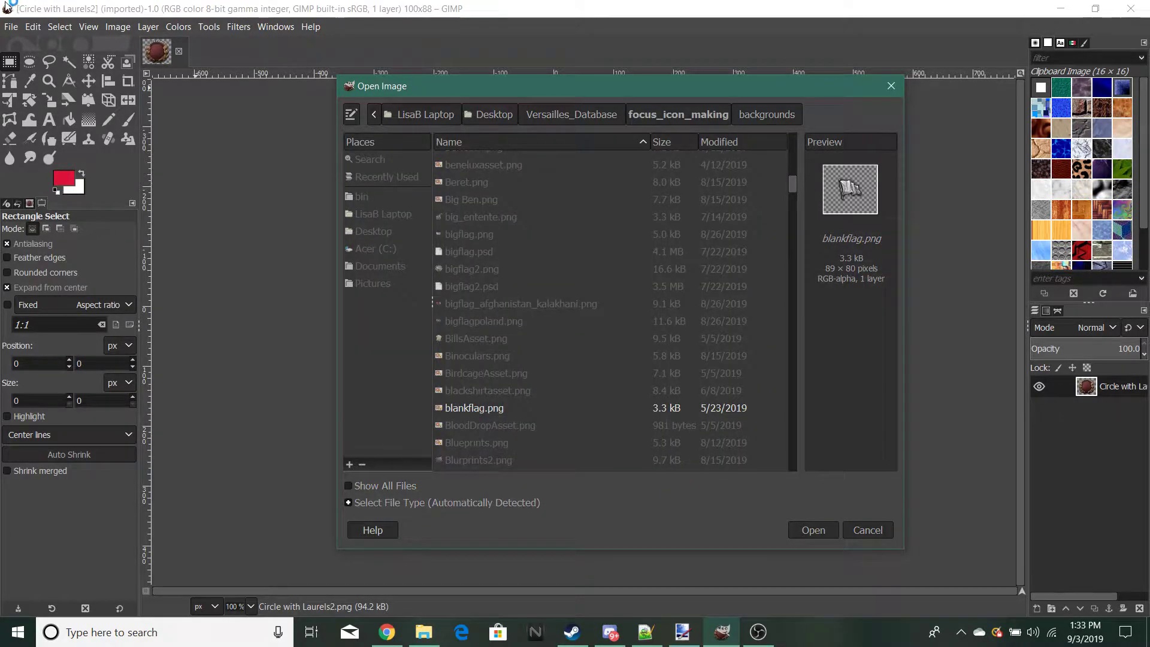
Step: Start opening another image and return to the backgrounds folder within focus_icon_making
click(11, 26)
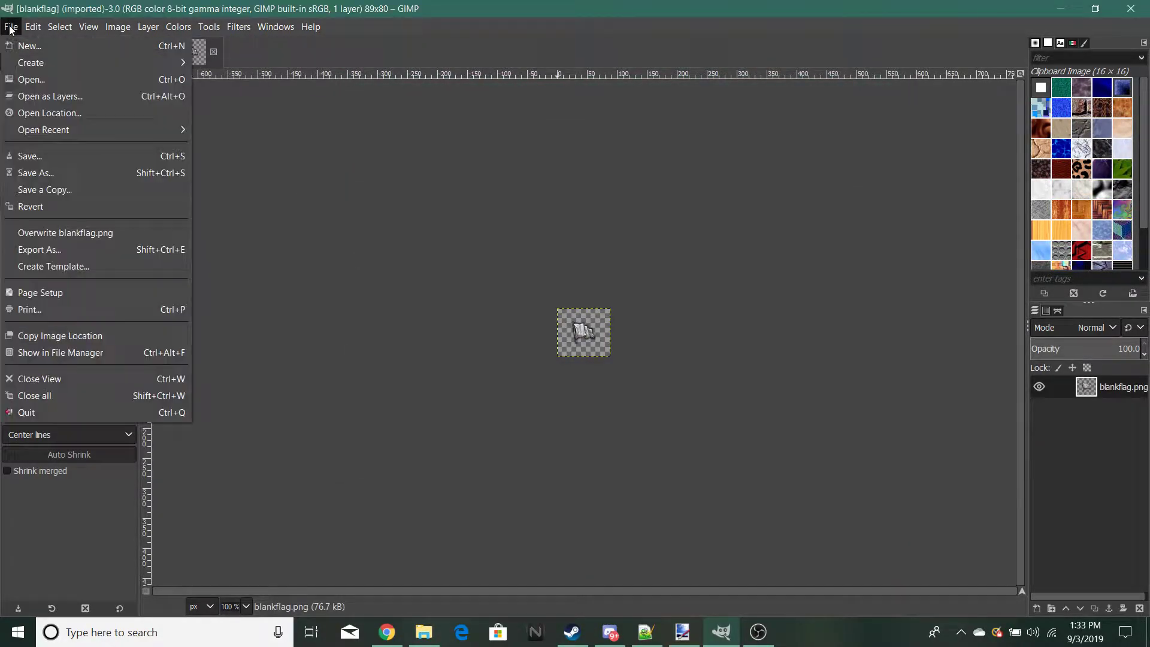
click(30, 79)
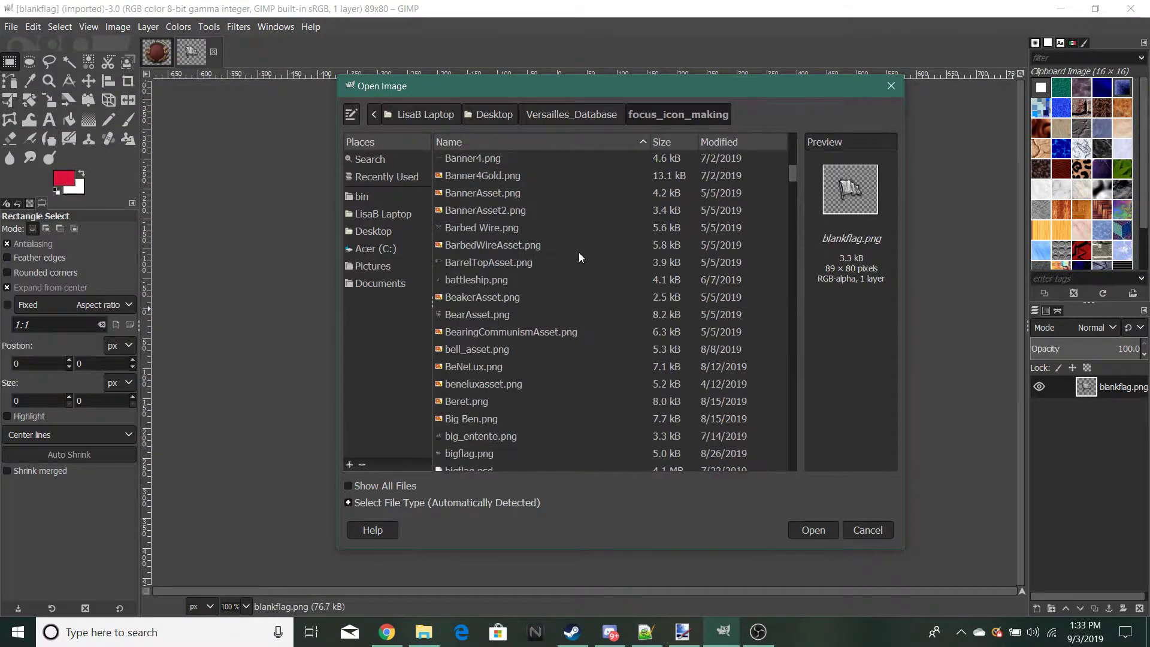
scroll(579, 253, up, 10)
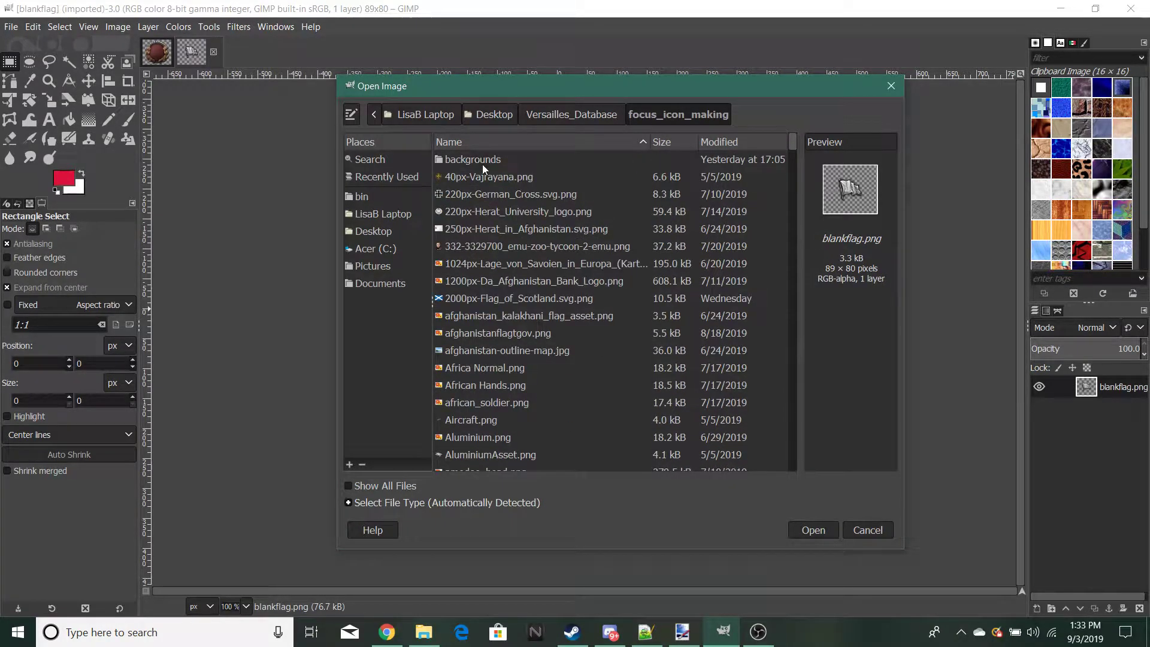
double_click(483, 164)
Step: Preview the background images and open circlestarwithspikes_result.png as a separate image
click(655, 366)
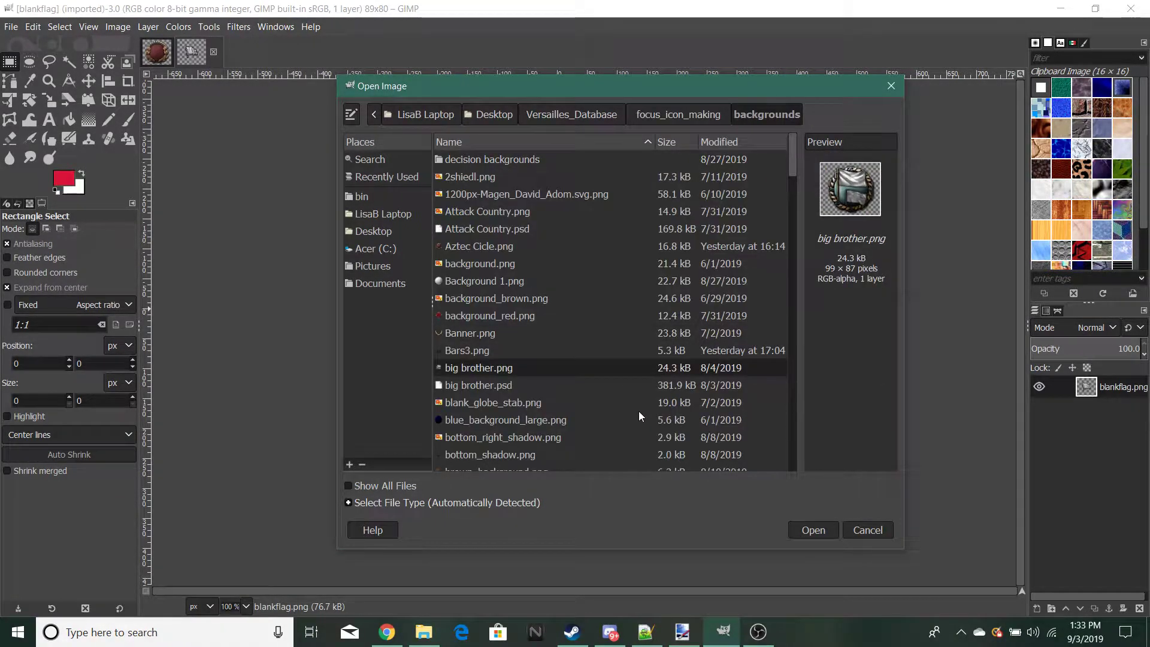
click(608, 437)
scroll(592, 275, down, 5)
click(580, 294)
click(574, 328)
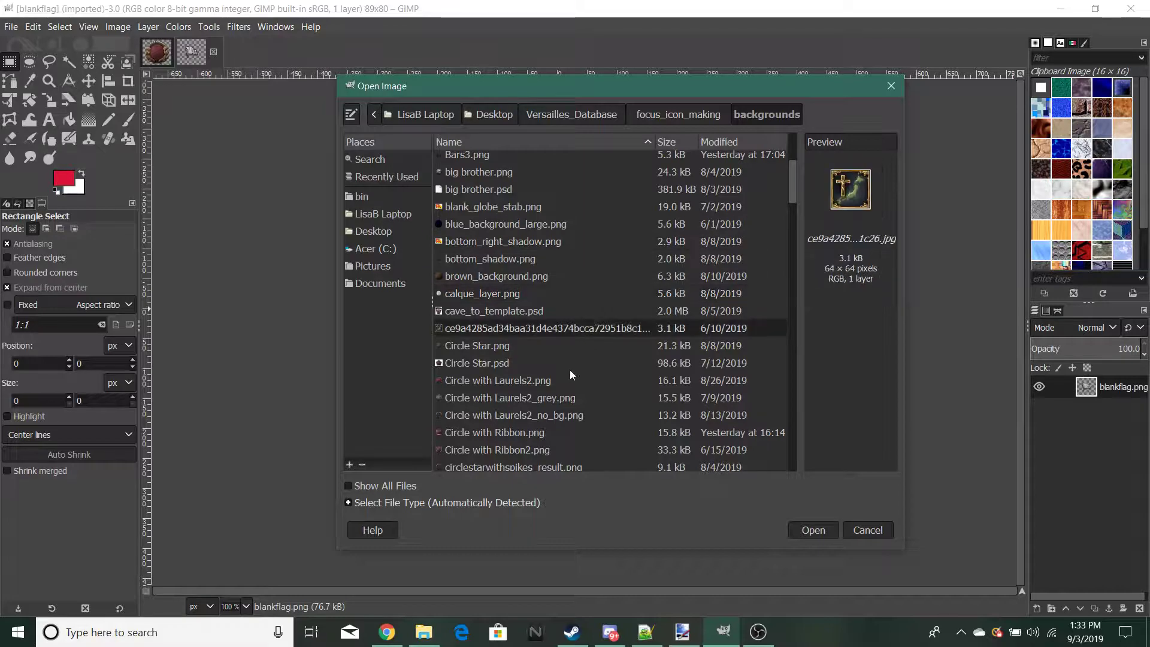
click(570, 377)
click(549, 415)
scroll(610, 217, down, 5)
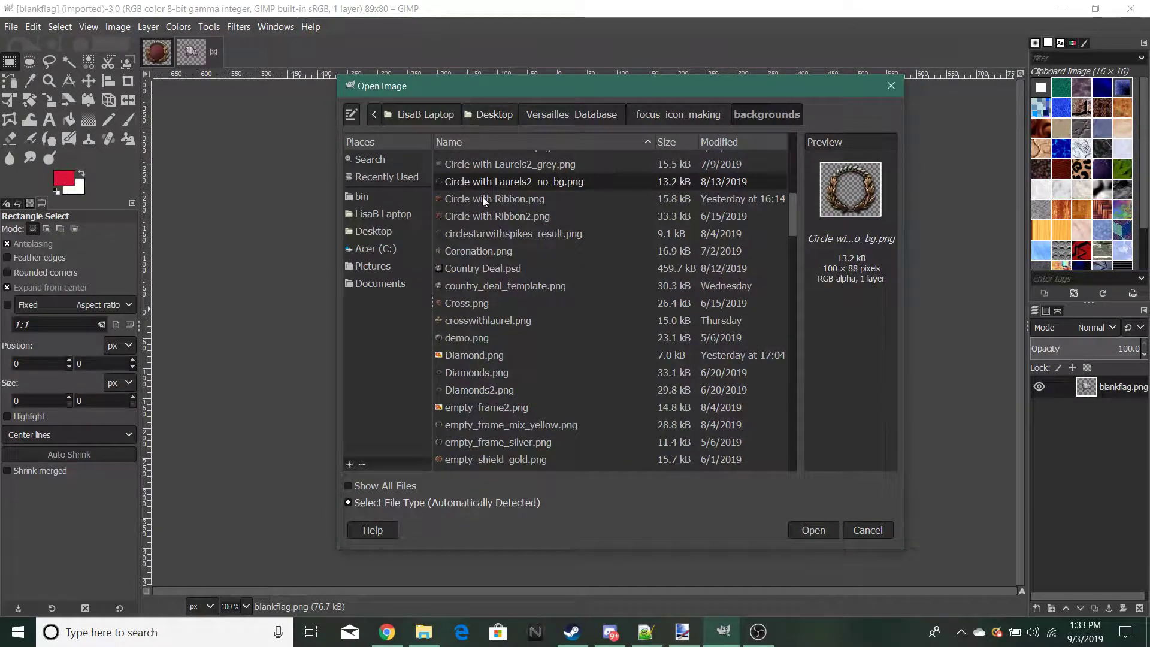
click(478, 233)
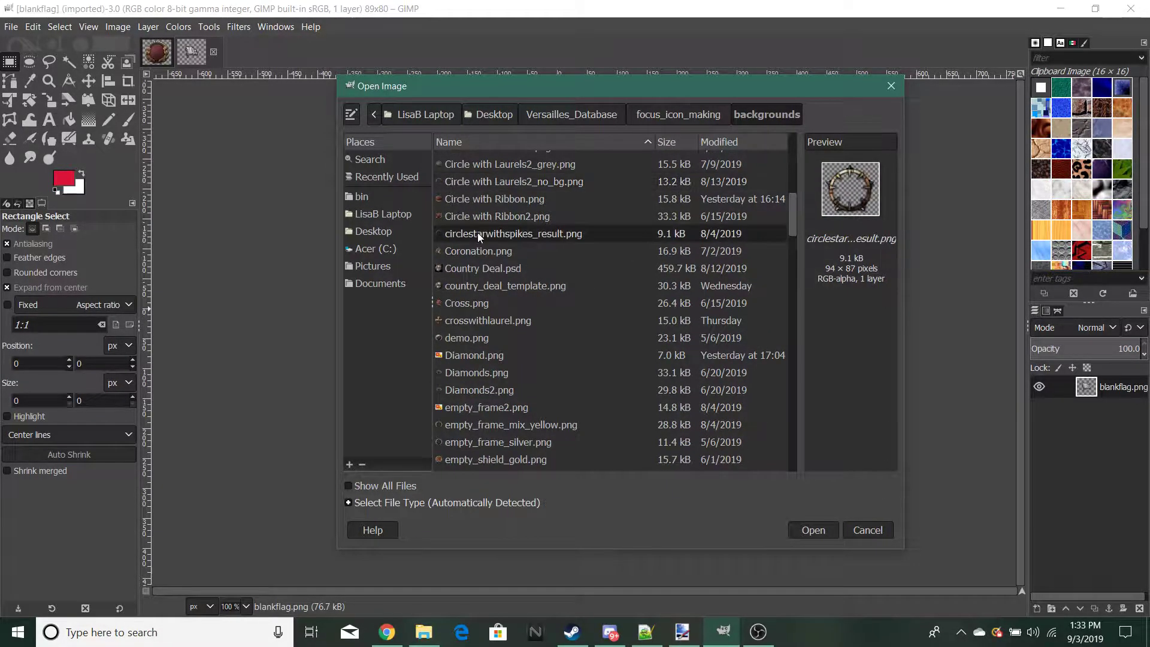
click(812, 530)
Step: Open bottom_shadow.png, bottom_right_shadow.png and calque_layer.png together from the backgrounds folder
click(12, 26)
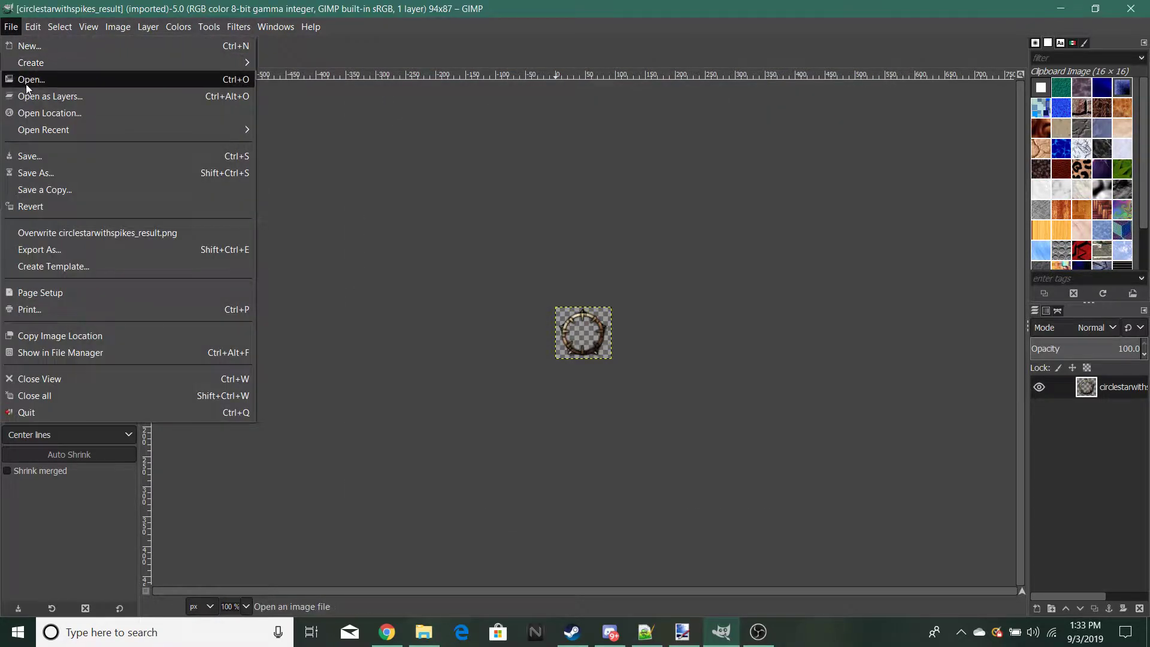
click(26, 77)
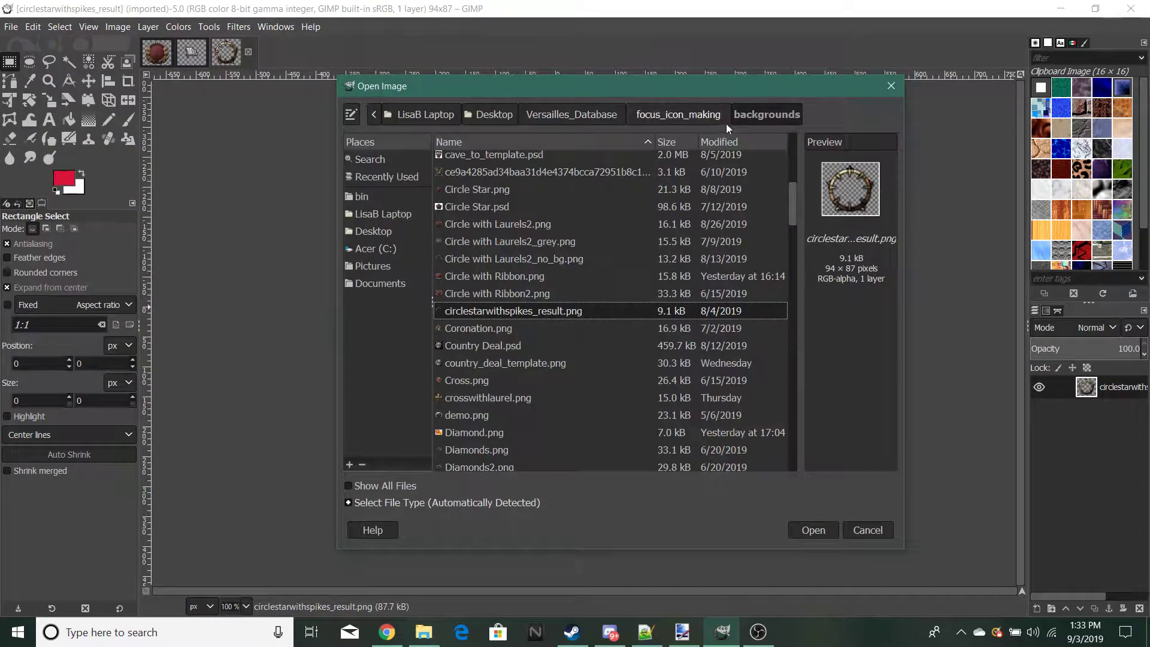
scroll(538, 278, up, 5)
click(470, 379)
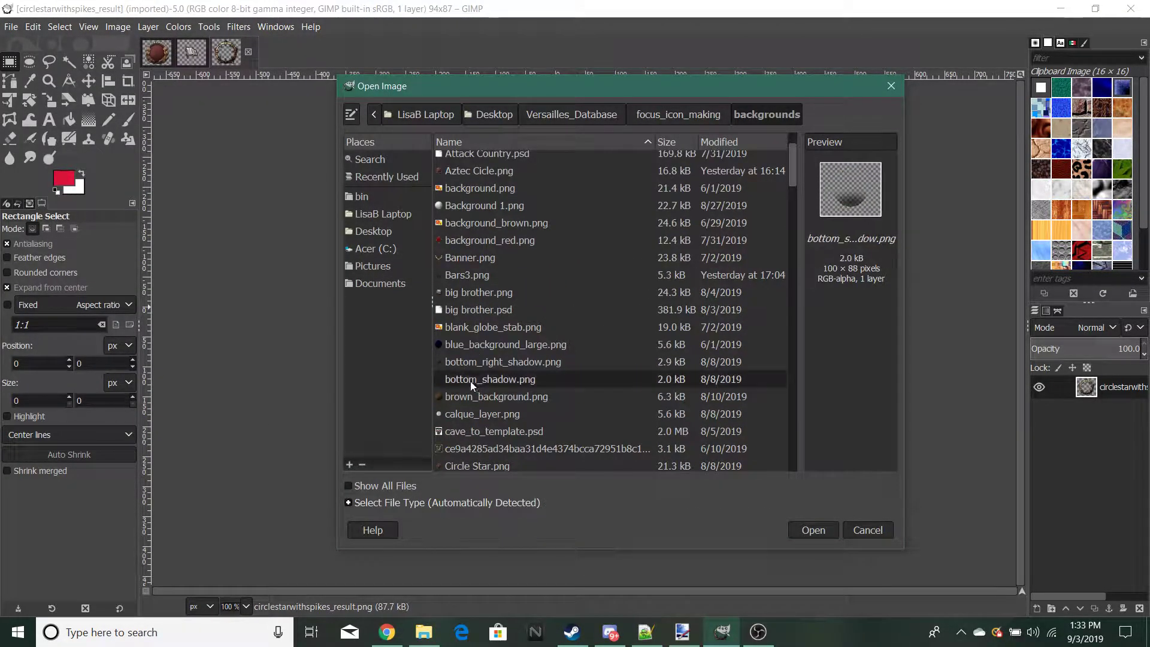
ctrl+click(473, 362)
ctrl+click(476, 414)
key(Return)
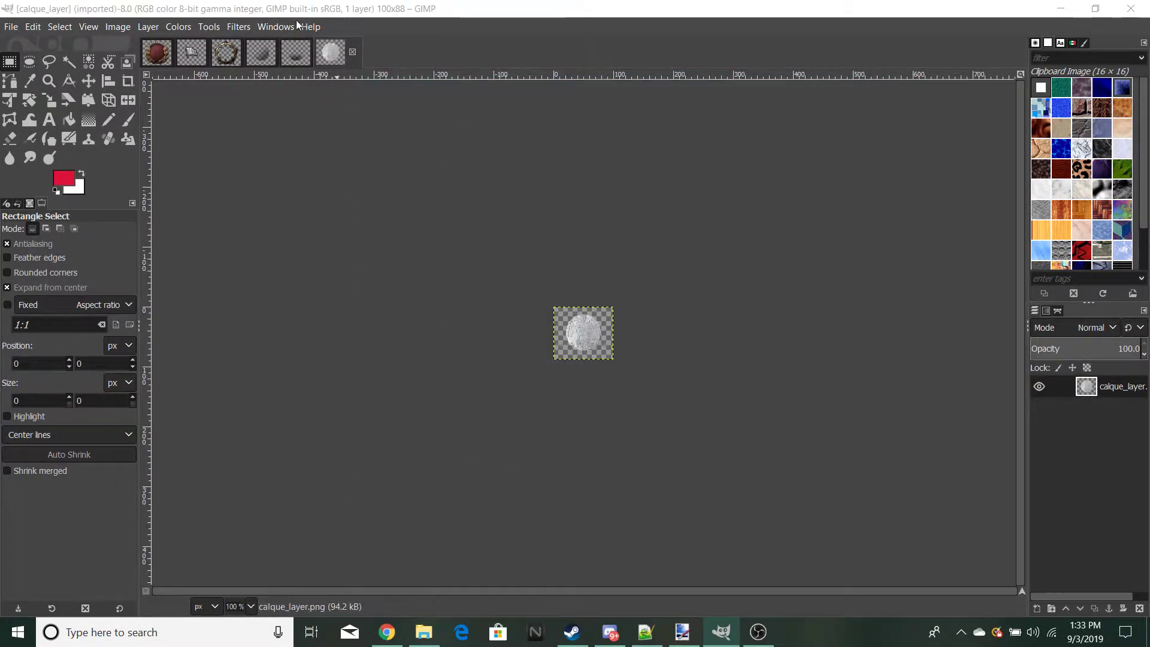
Step: Preview the portrait files on the Desktop and open the Wladyslaw Sikorski portrait with the removed background
click(9, 26)
click(27, 80)
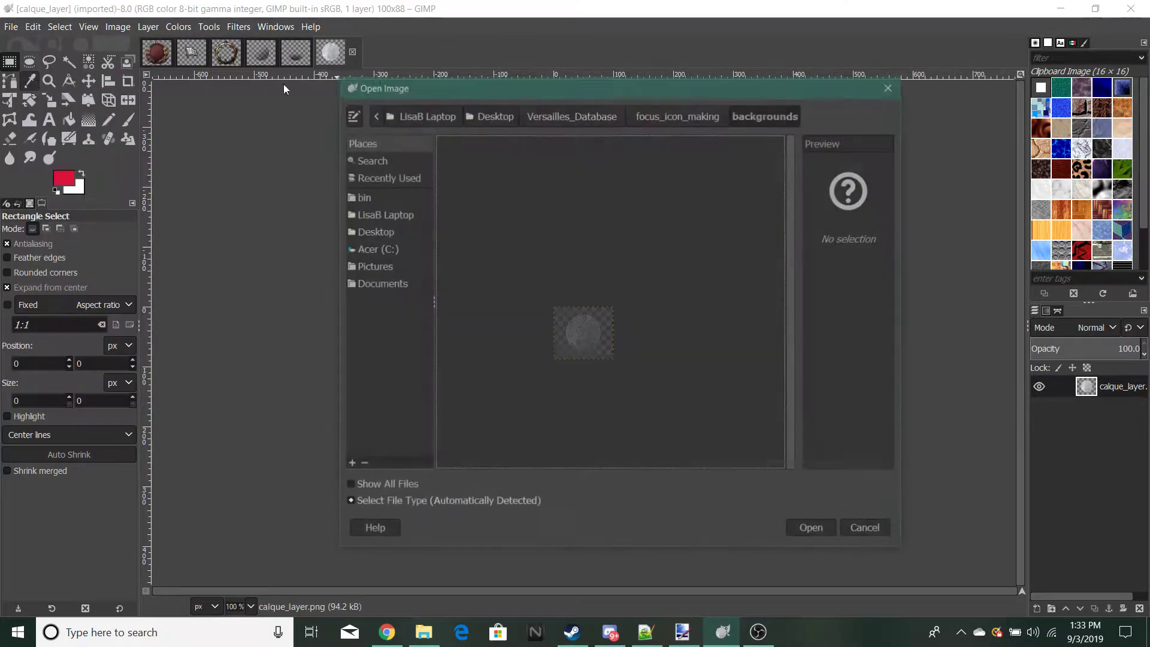
click(495, 114)
scroll(552, 357, down, 10)
click(527, 392)
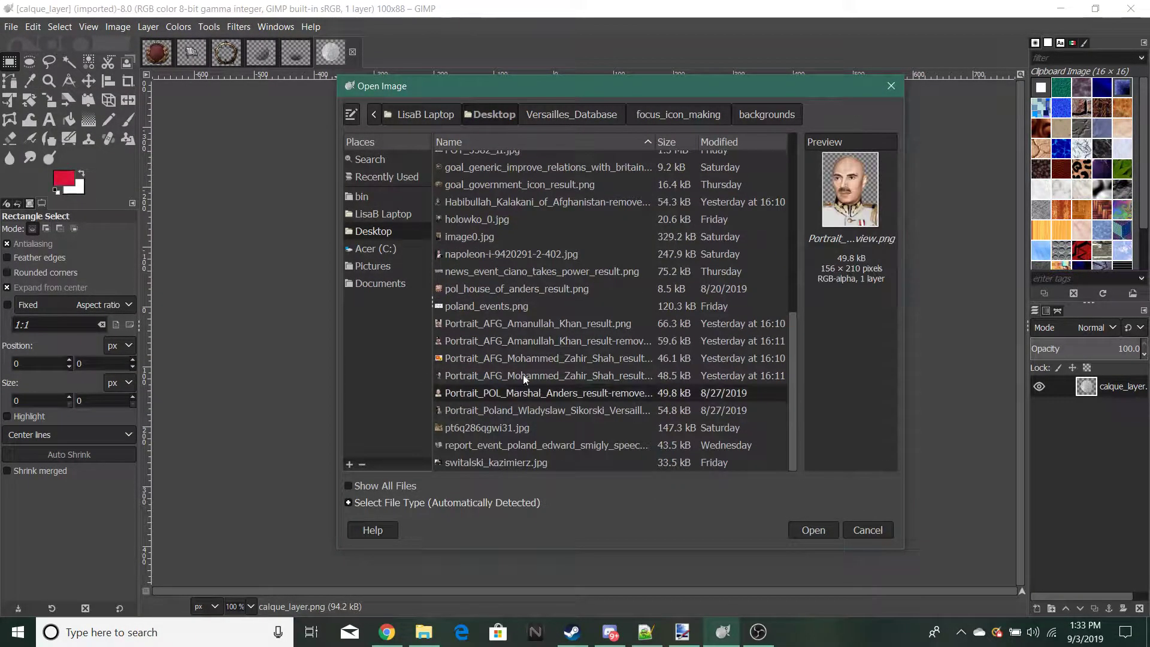
click(532, 363)
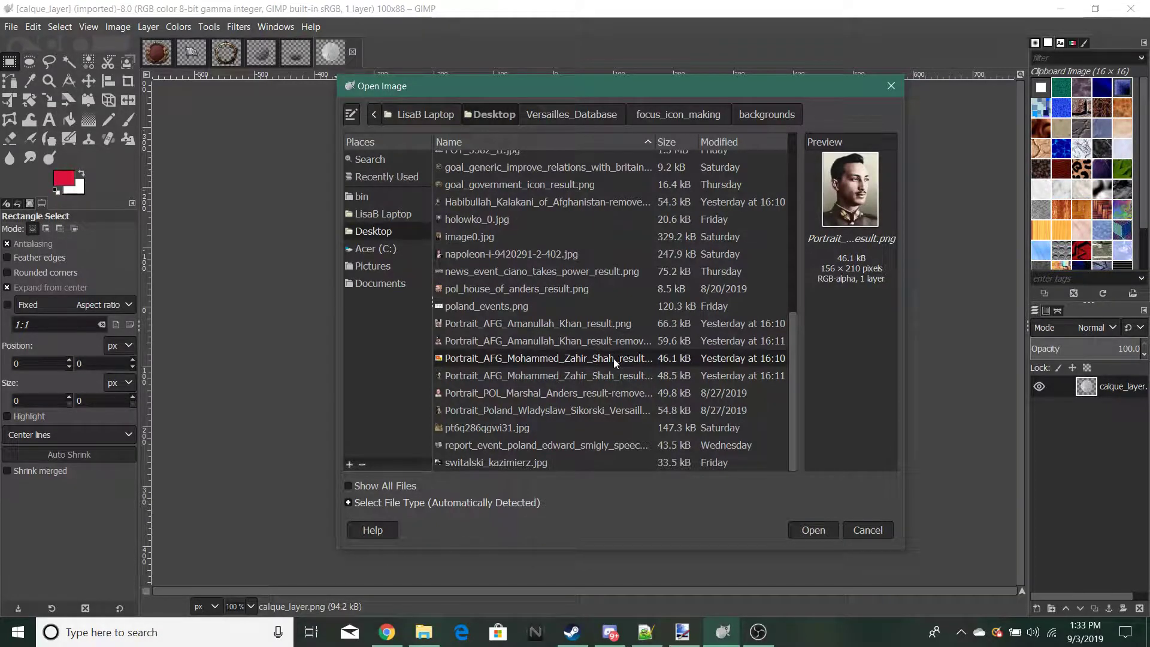
click(613, 341)
click(614, 376)
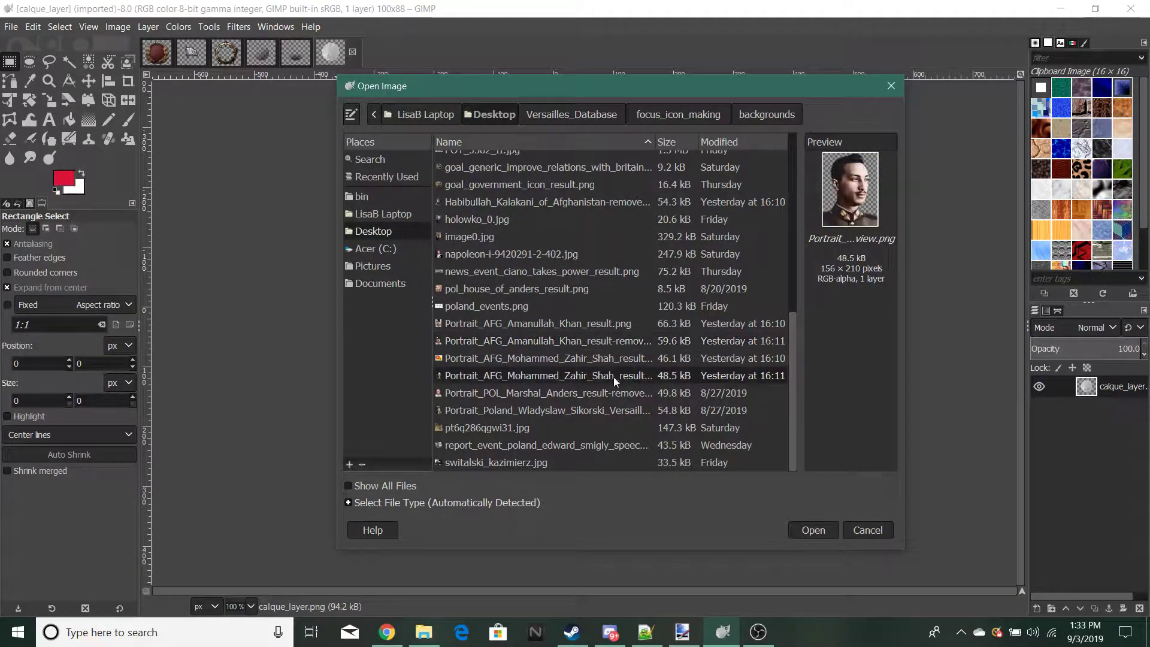
click(608, 389)
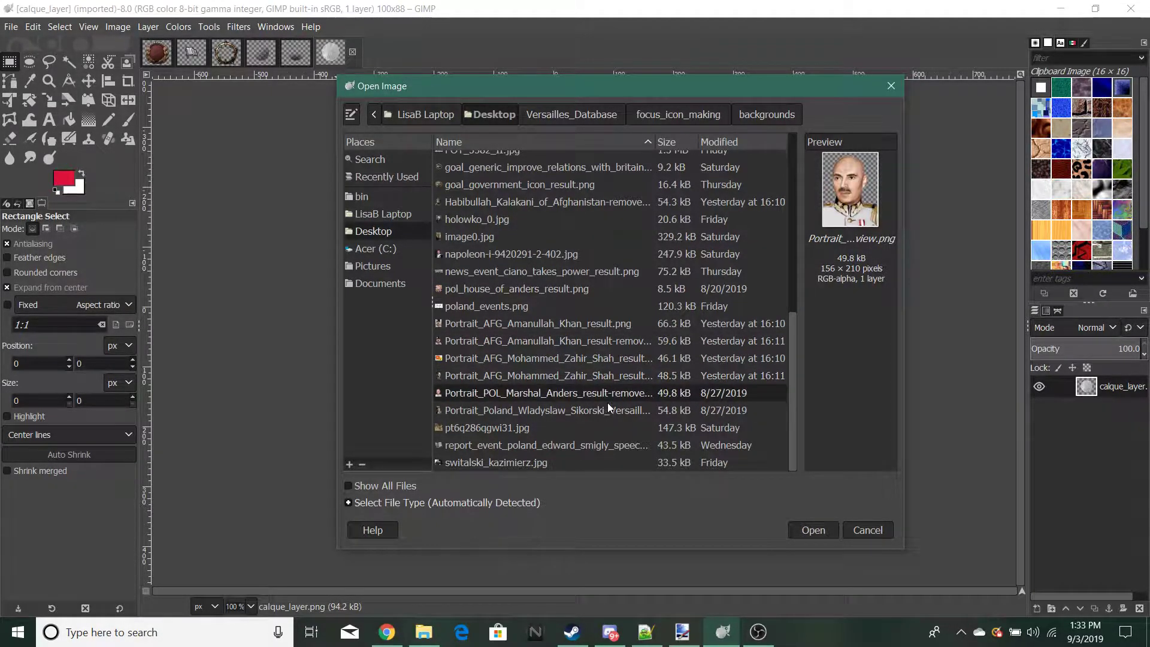
click(607, 404)
double_click(609, 408)
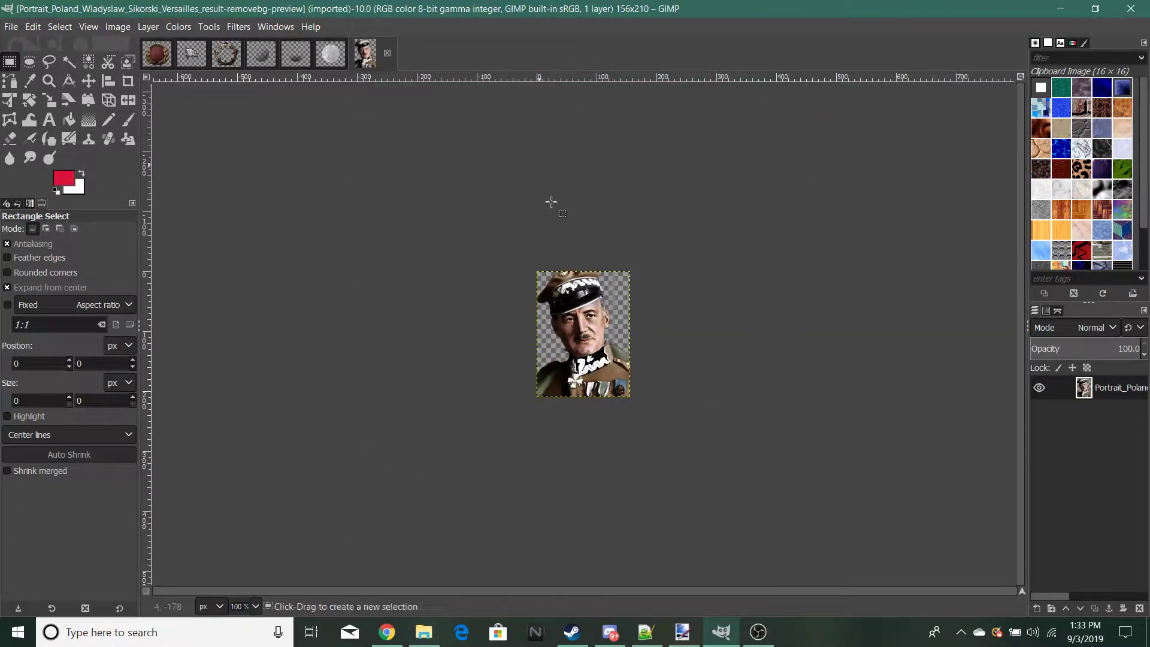
scroll(616, 333, down, 1)
scroll(599, 333, up, 8)
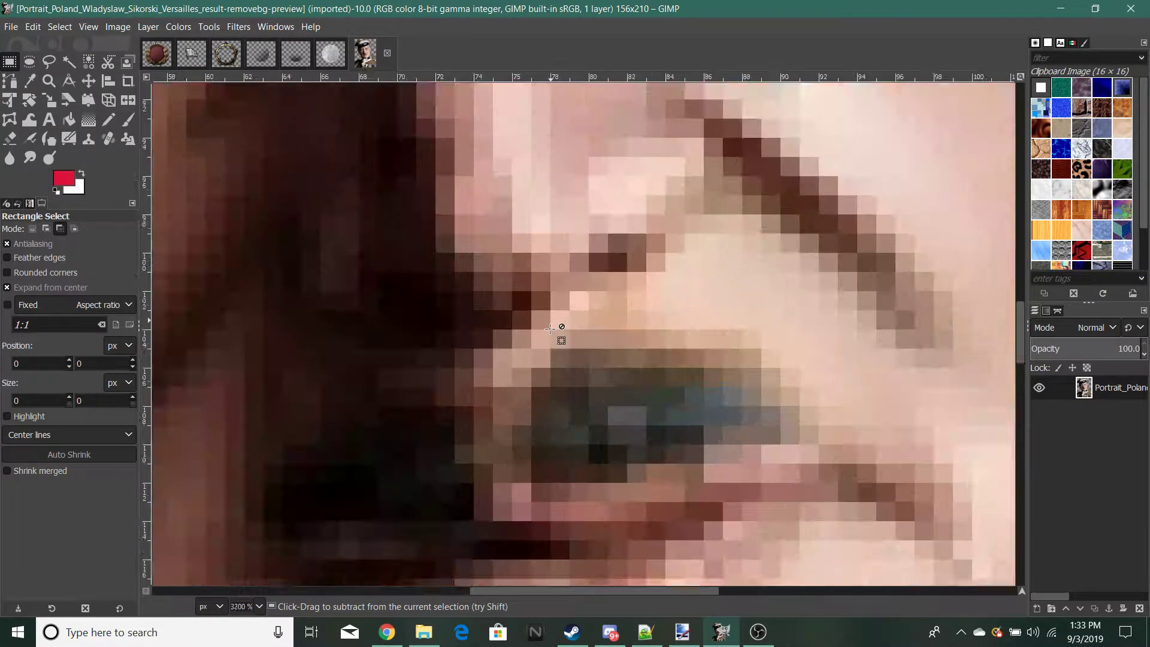
scroll(559, 329, down, 4)
scroll(549, 324, down, 2)
scroll(550, 324, down, 2)
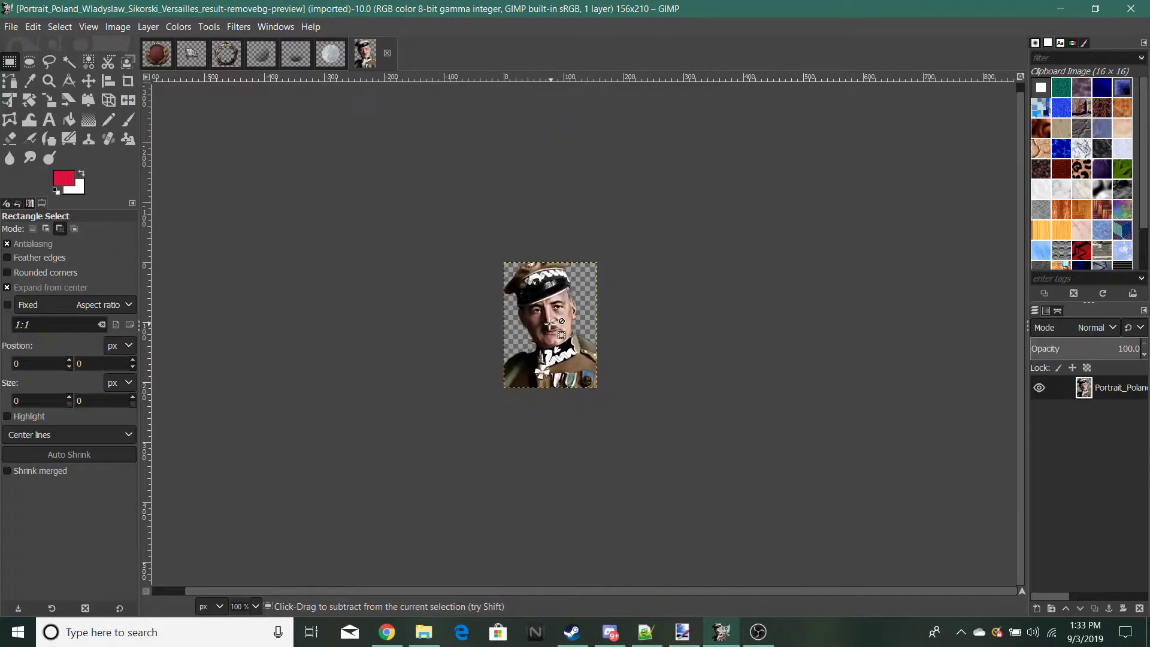
scroll(549, 324, up, 5)
scroll(549, 323, down, 6)
scroll(406, 104, up, 4)
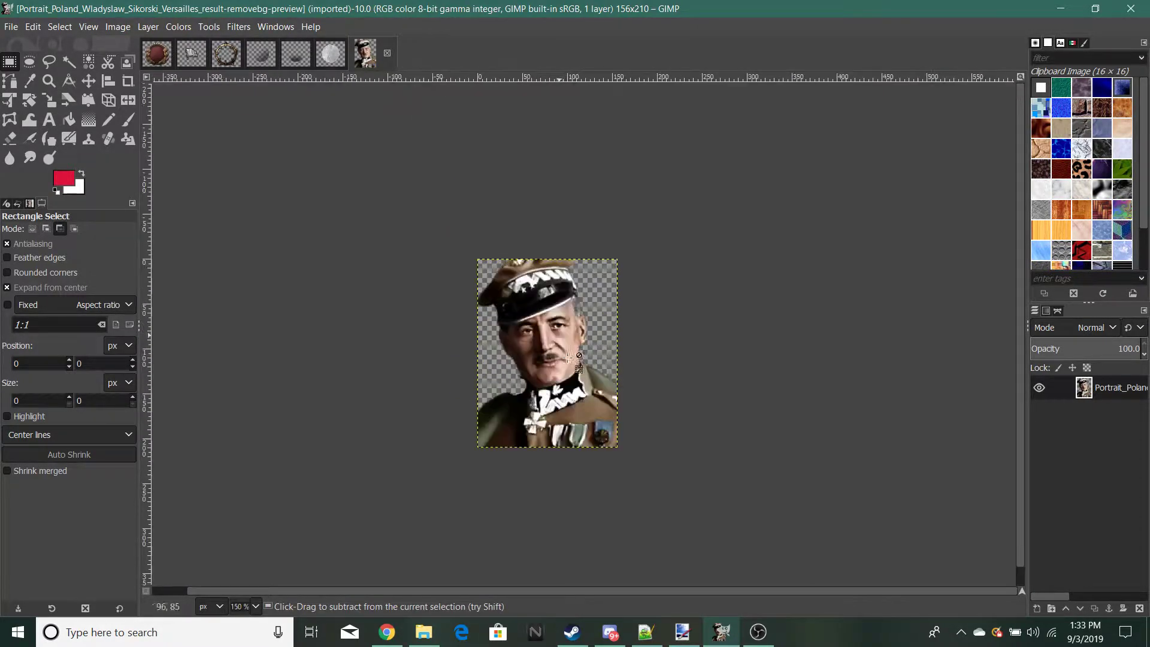
Step: Paste a copy of the whole portrait above a new 100 × 88 px transparent layer in the Circle with Laurels2 image
key(ctrl+c)
click(157, 57)
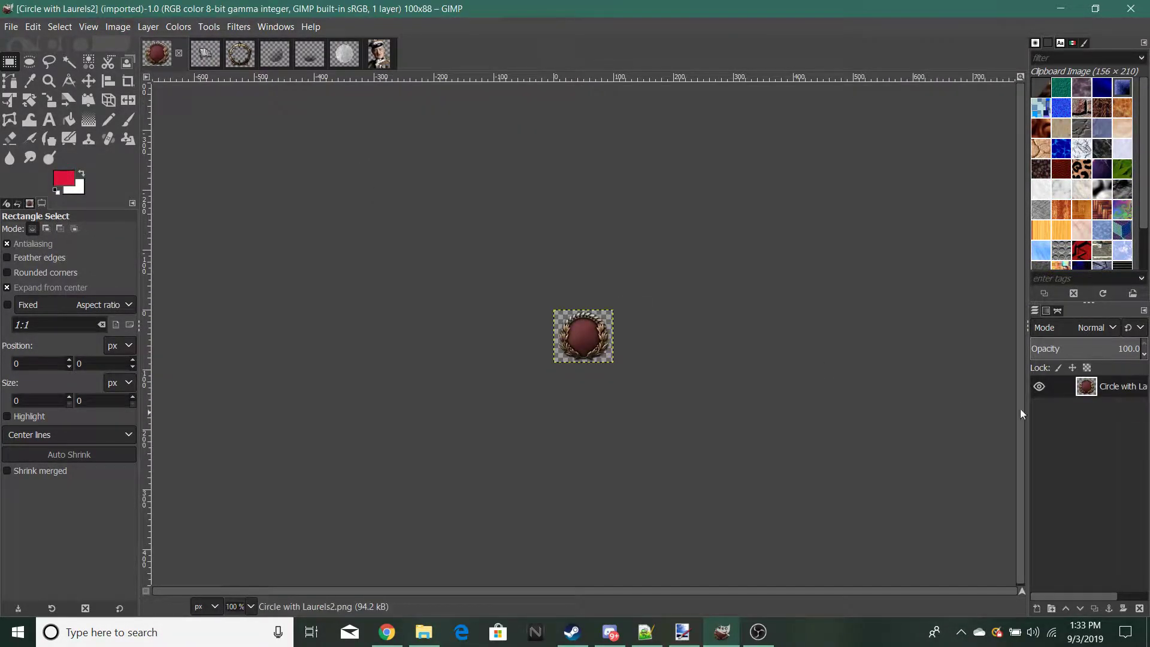
right_click(1072, 387)
click(1019, 103)
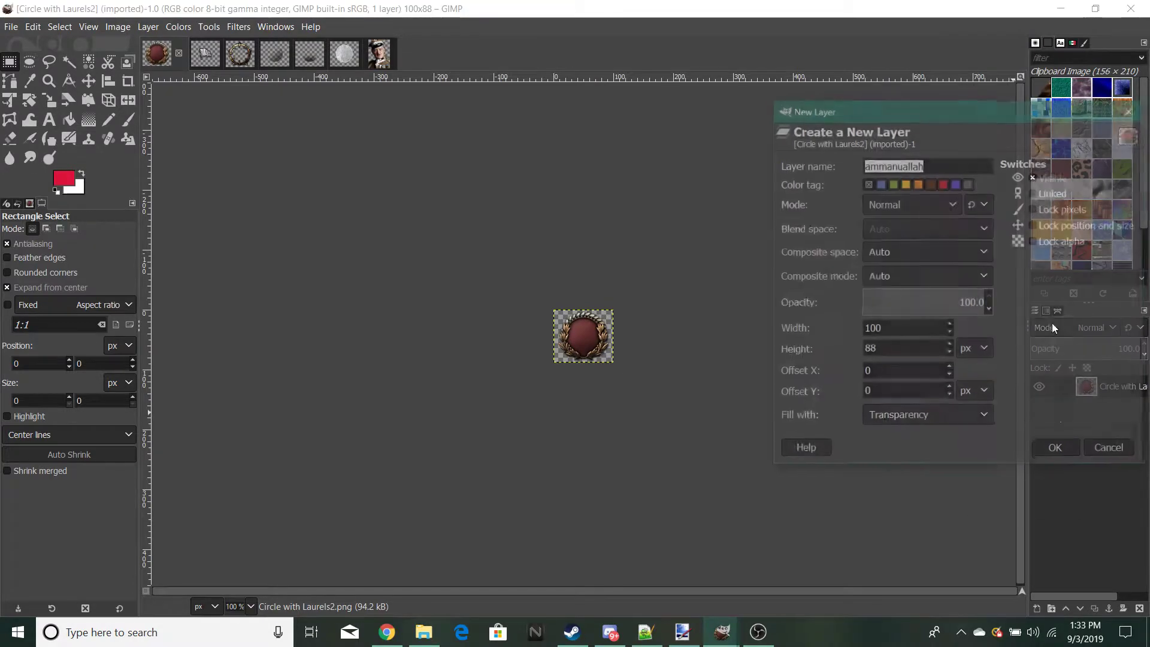
click(1055, 448)
key(ctrl+v)
scroll(539, 300, up, 3)
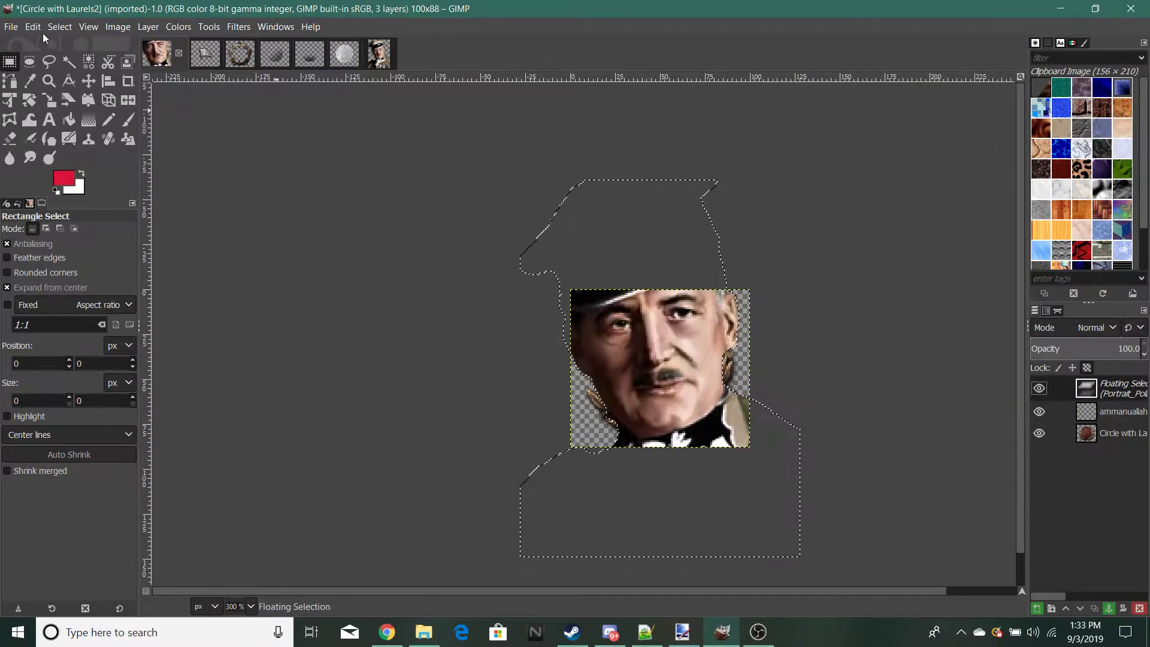
Step: Scale the pasted portrait proportionally to about 47 × 63 px and place it inside the laurel circle
click(49, 100)
drag(575, 215, 786, 431)
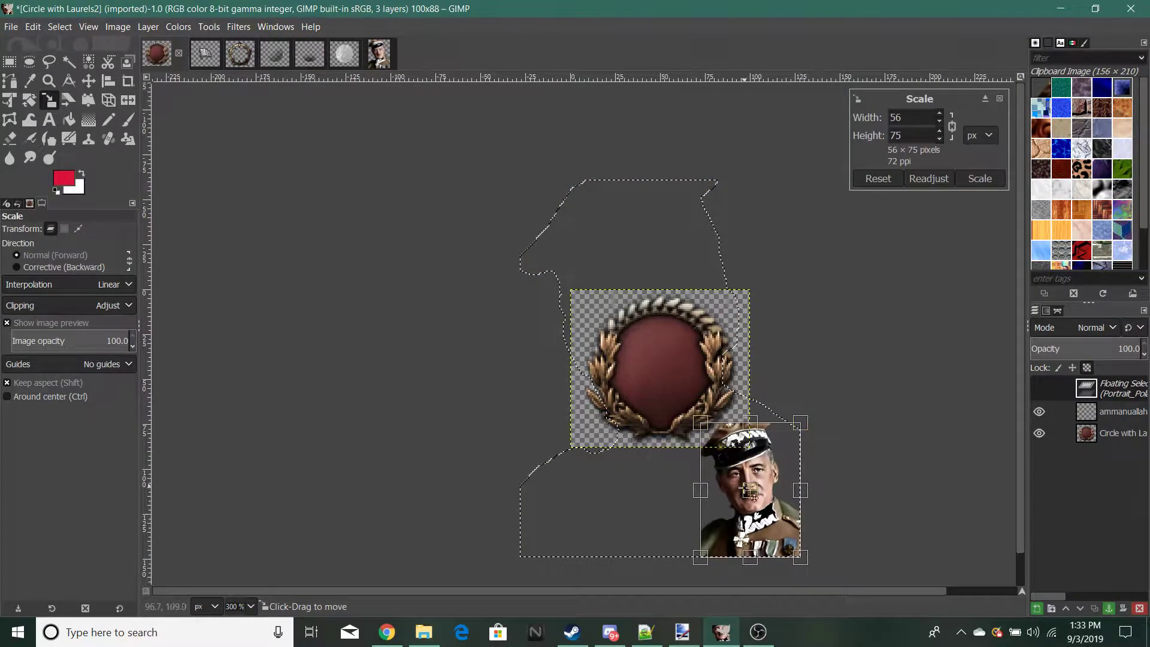
drag(766, 502, 681, 380)
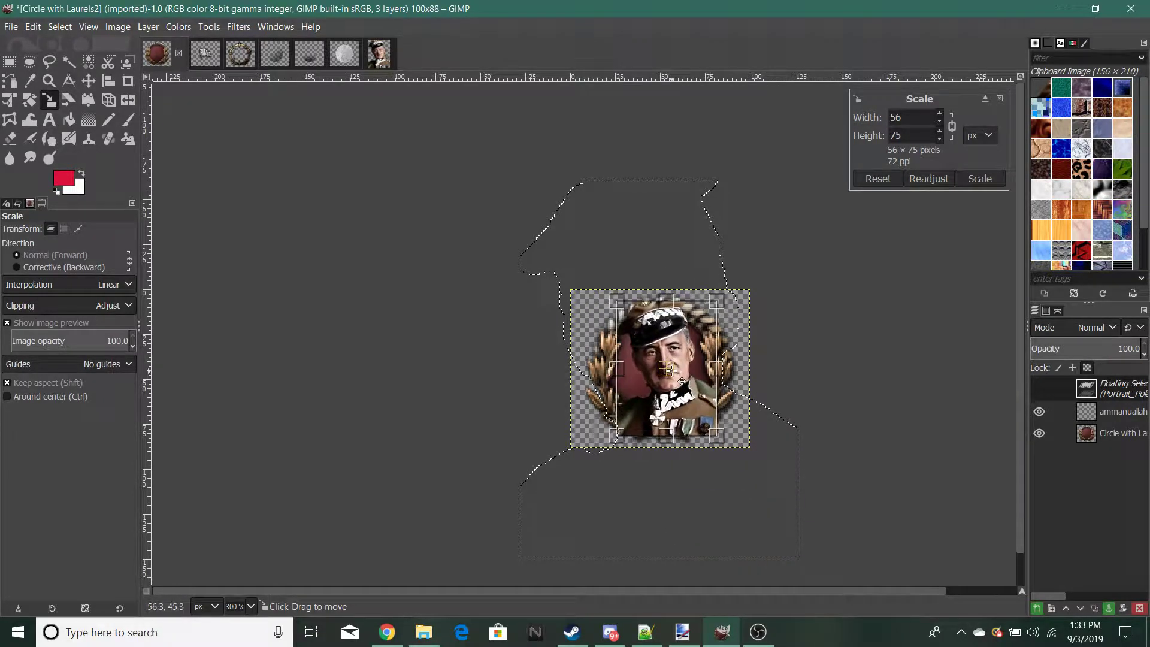
scroll(677, 377, up, 2)
drag(654, 319, 670, 363)
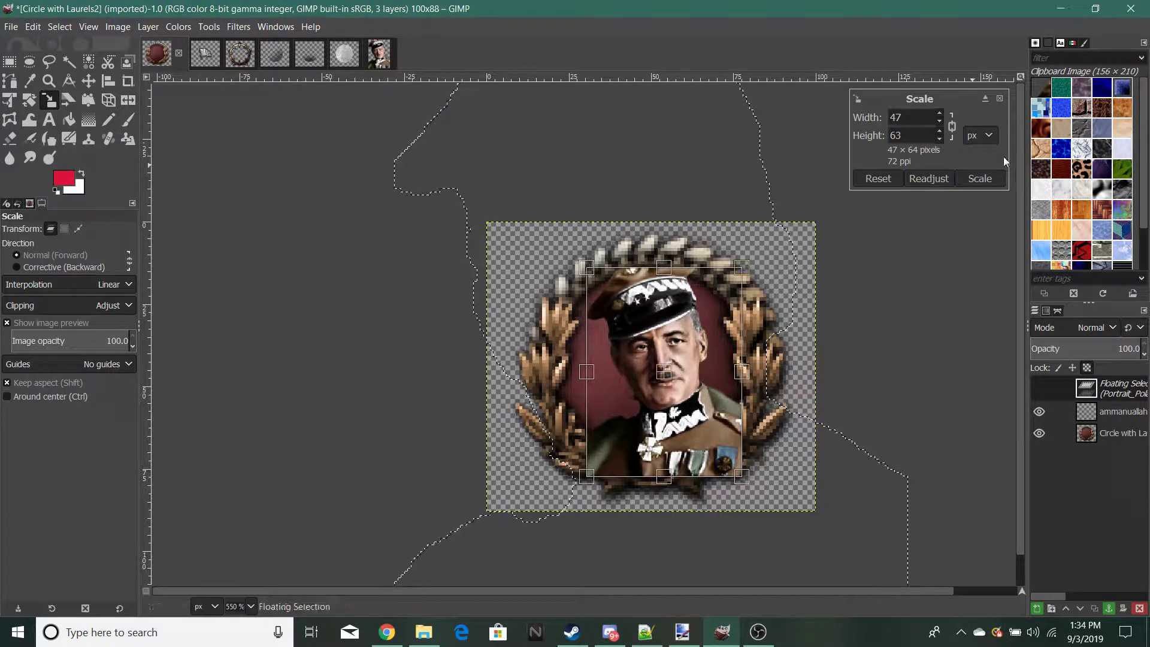
click(979, 179)
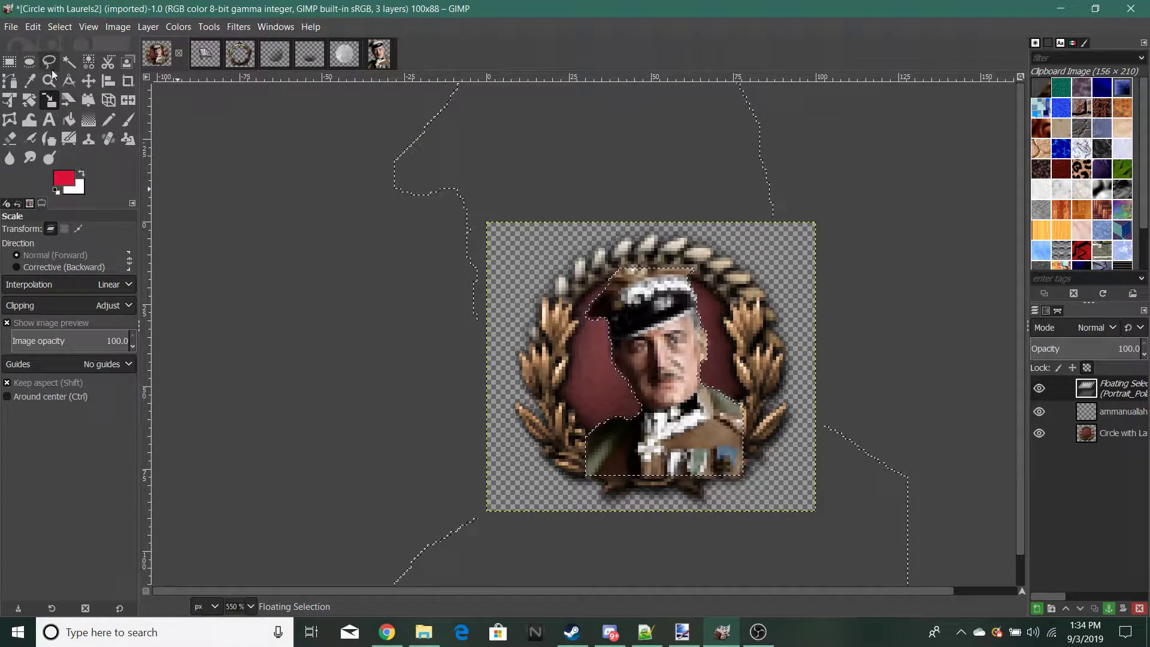
Step: Centre the scaled portrait horizontally with the Align tool and anchor it onto the transparent layer
click(113, 82)
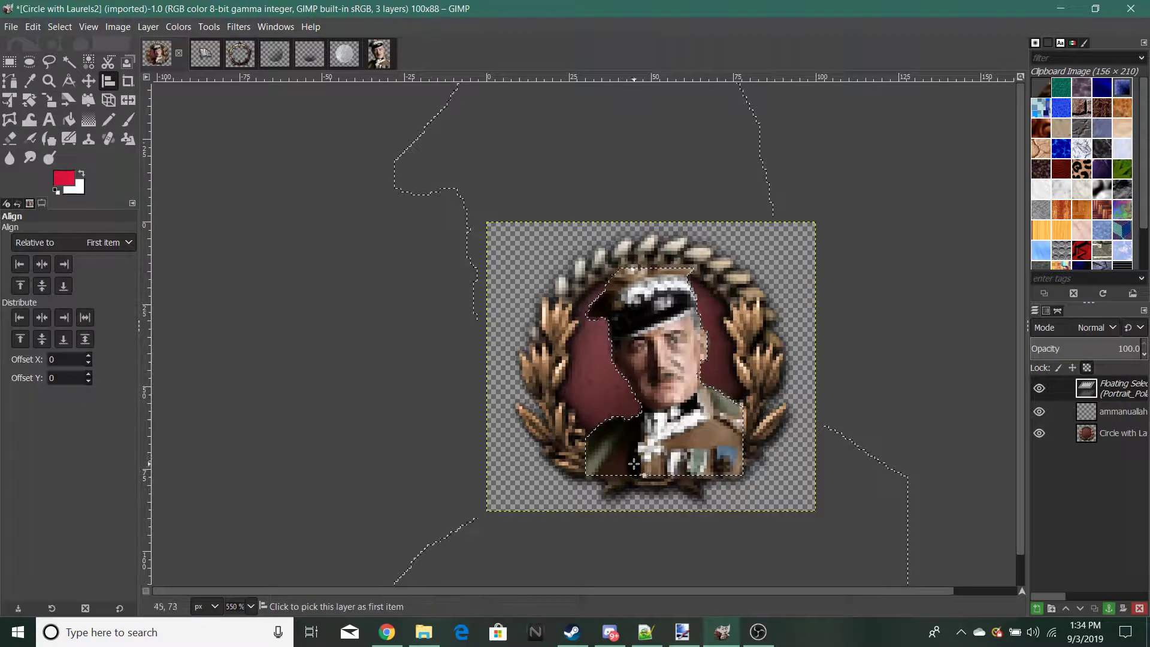
click(45, 321)
click(9, 62)
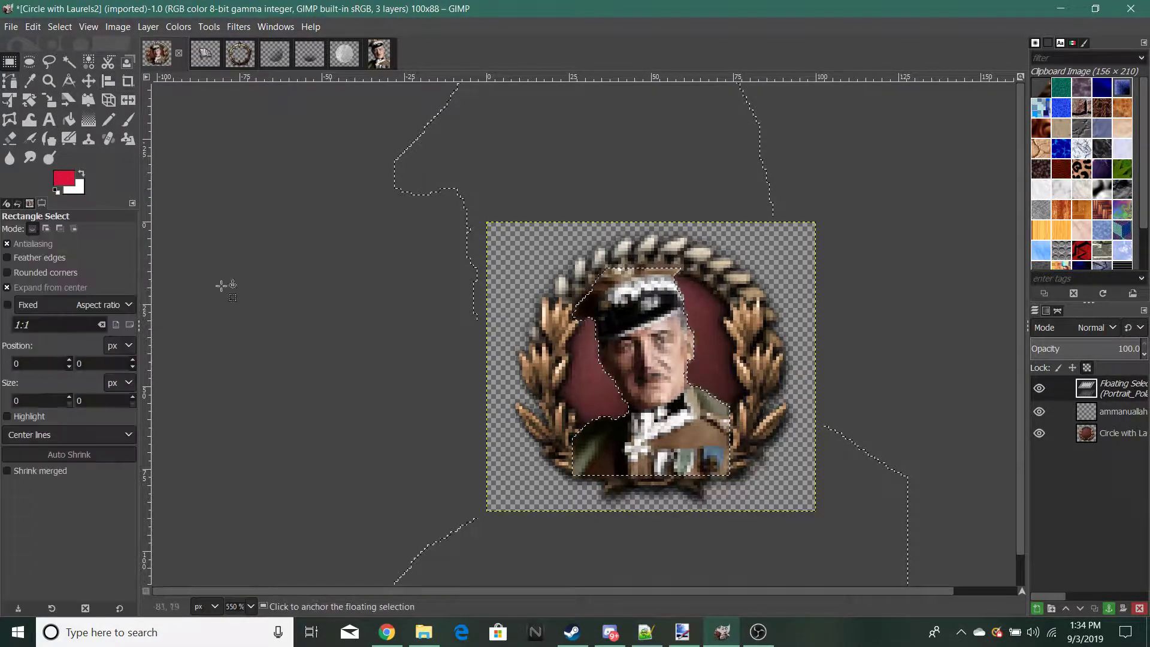
click(226, 282)
Step: Check the icon at actual size and undo the portrait's anchoring, alignment and scaling back to the full-size floating paste
key(1)
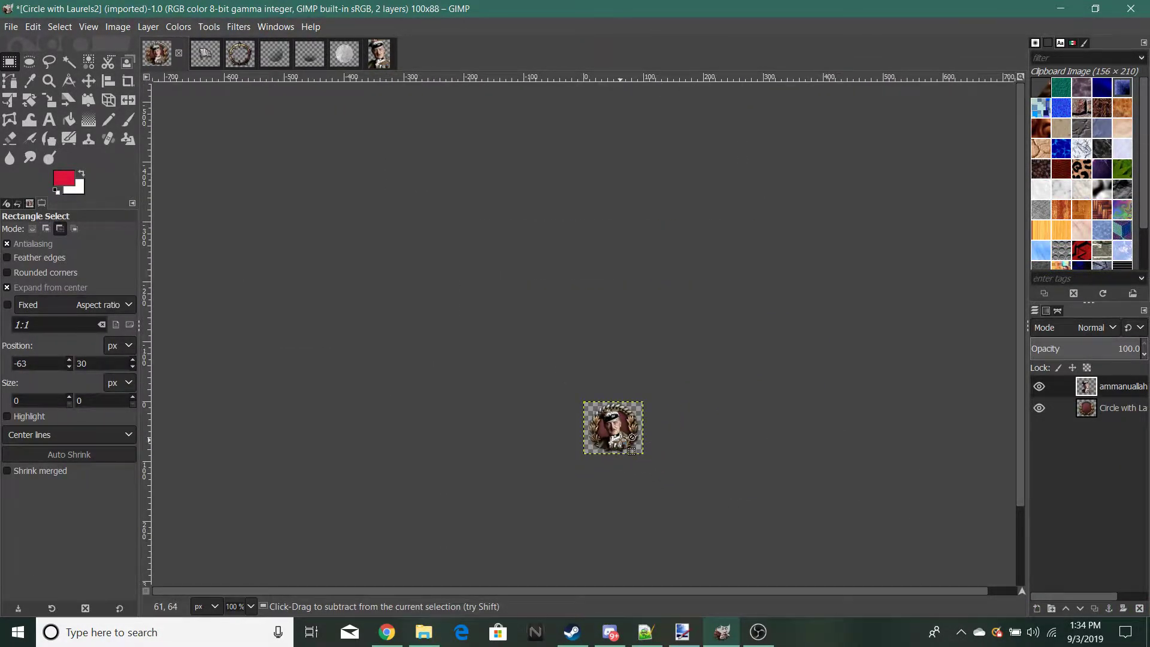
key(4)
key(ctrl+v)
key(minus)
key(minus)
key(minus)
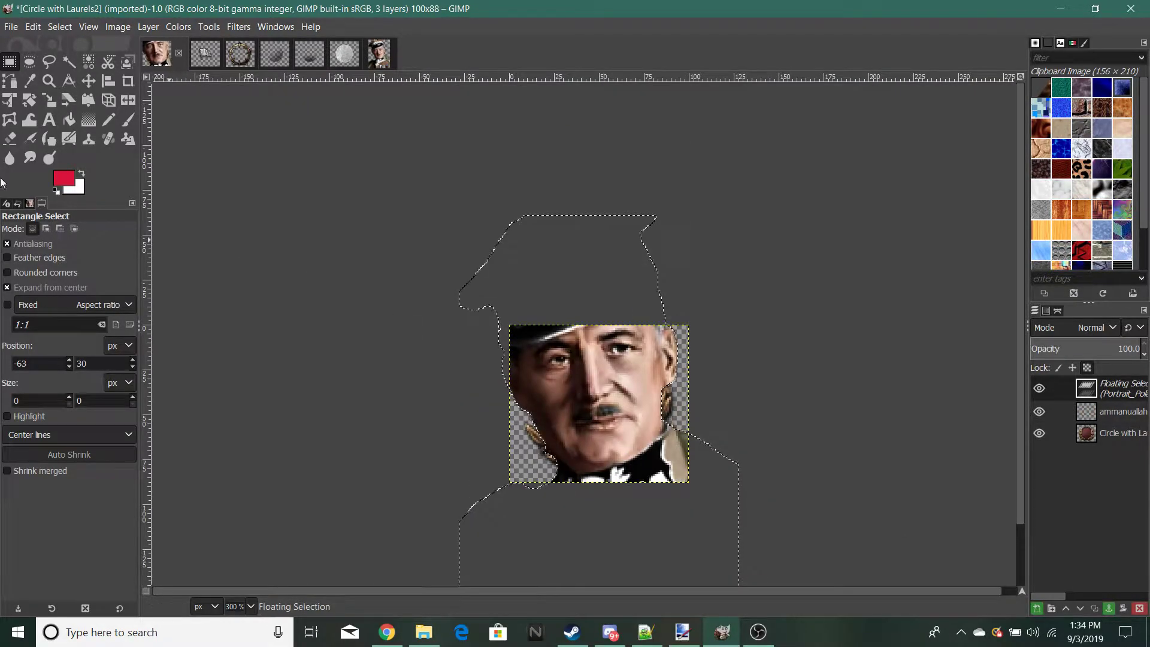
Step: Scale the floating portrait proportionally to about 54 × 73 px, positioned over the red circle inside the laurels
click(49, 100)
click(441, 342)
drag(547, 381, 772, 545)
drag(704, 466, 615, 346)
drag(592, 306, 570, 294)
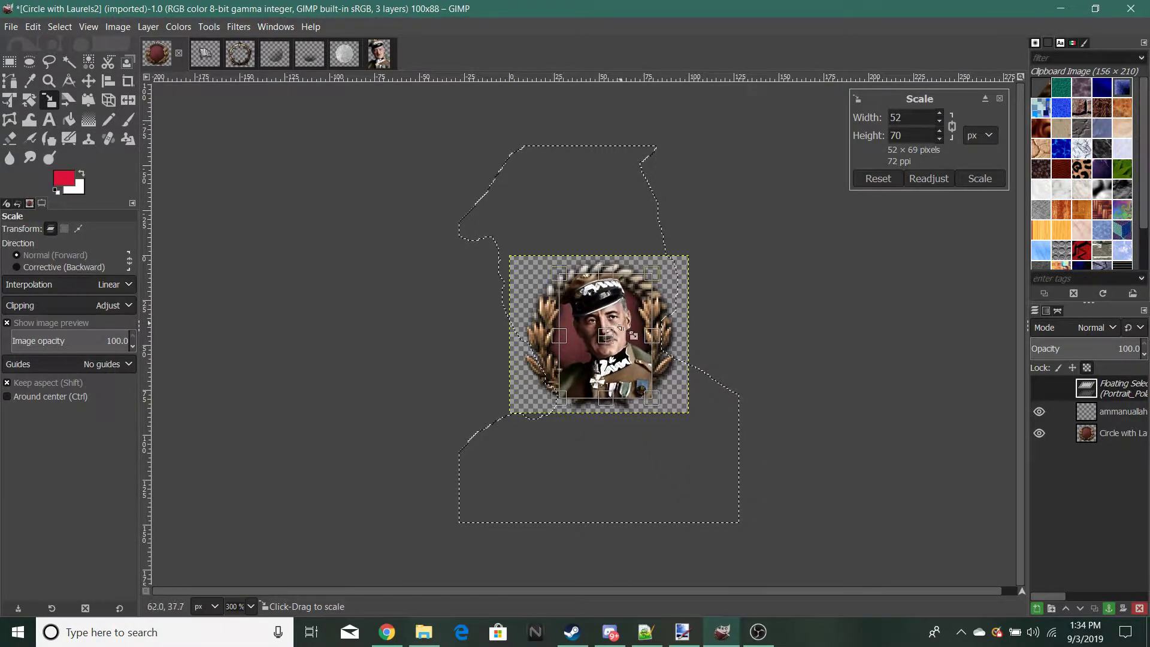
drag(636, 315, 640, 312)
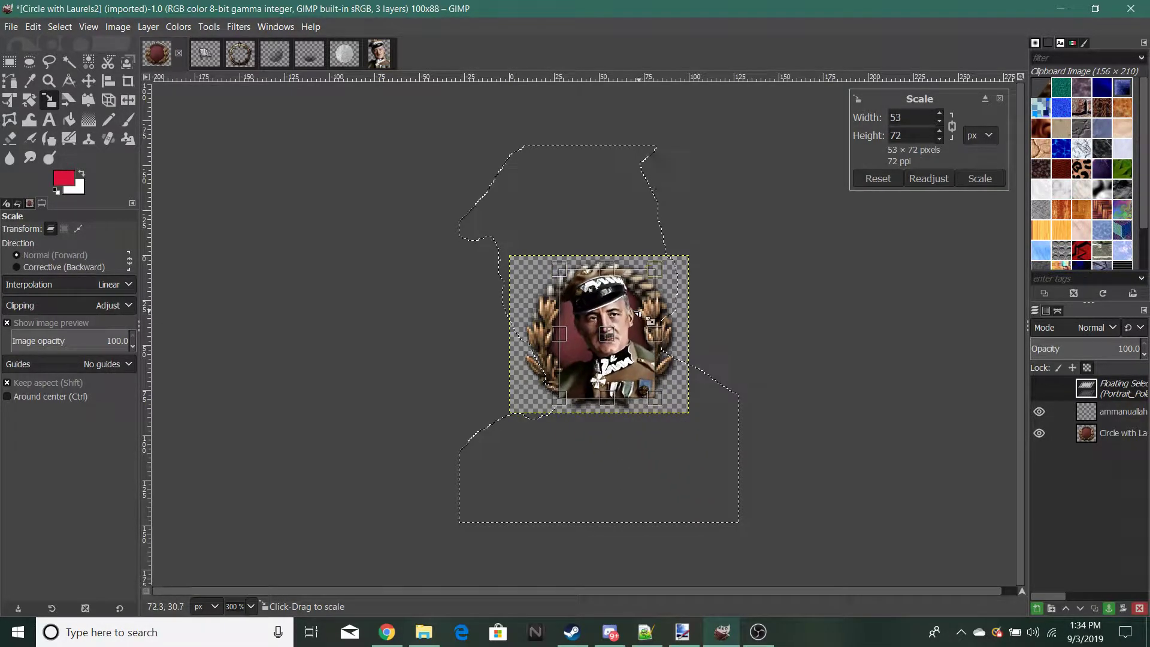
click(980, 178)
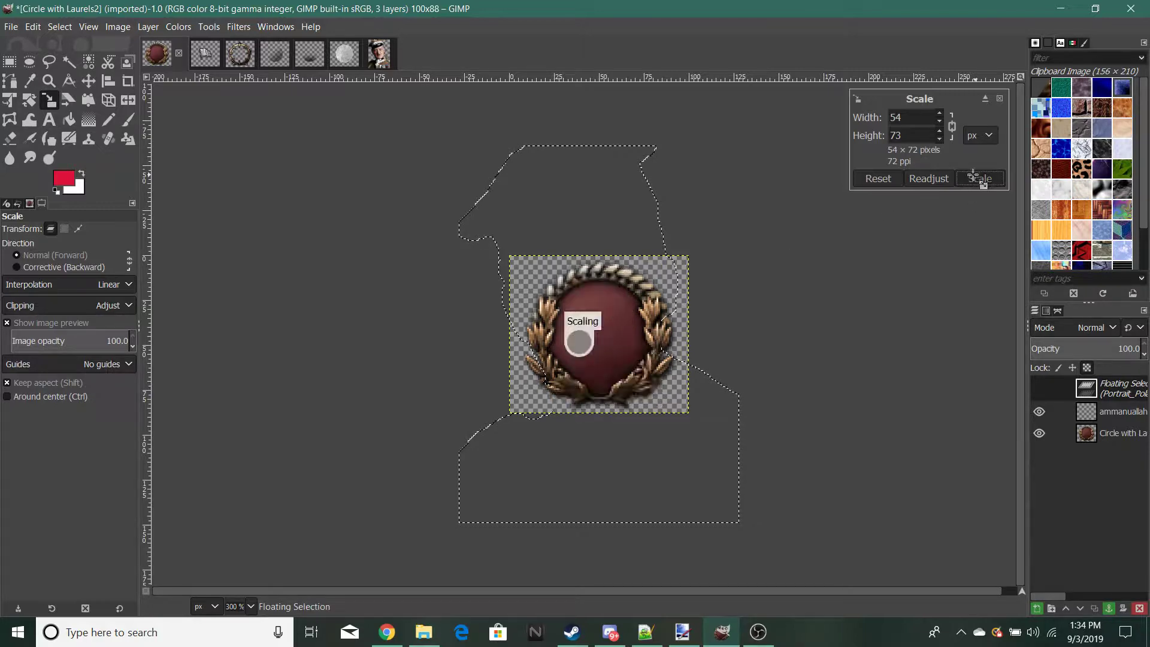
Step: Centre the floating portrait horizontally with the Align tool and anchor it onto the transparent layer
scroll(607, 319, up, 2)
click(109, 82)
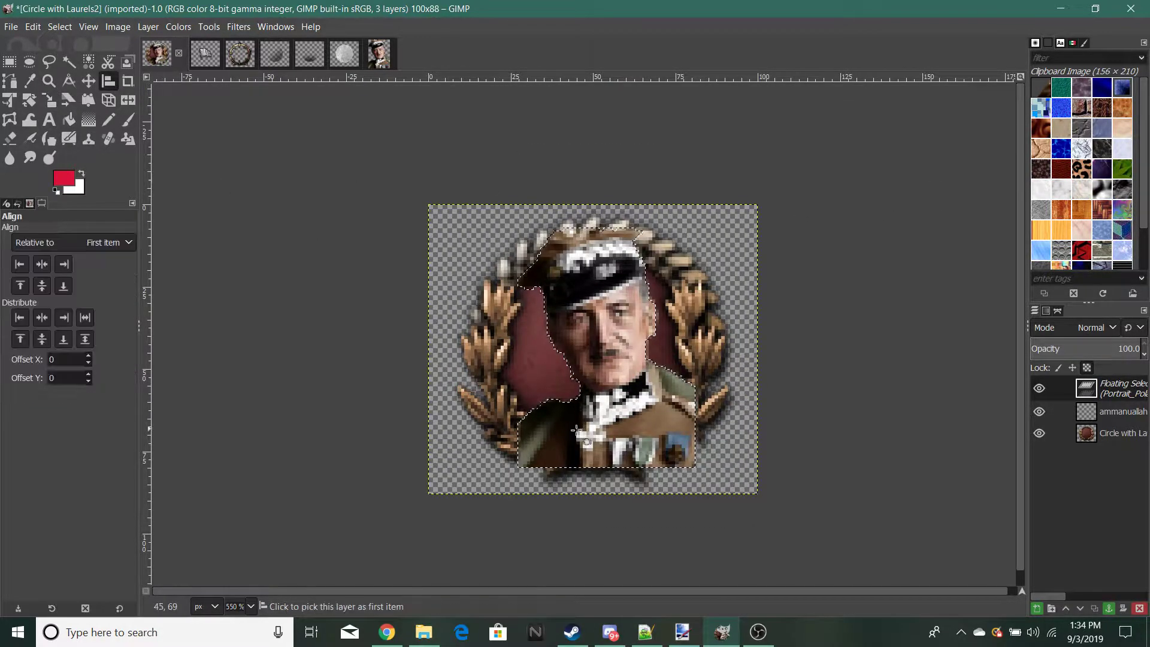
click(649, 328)
click(42, 317)
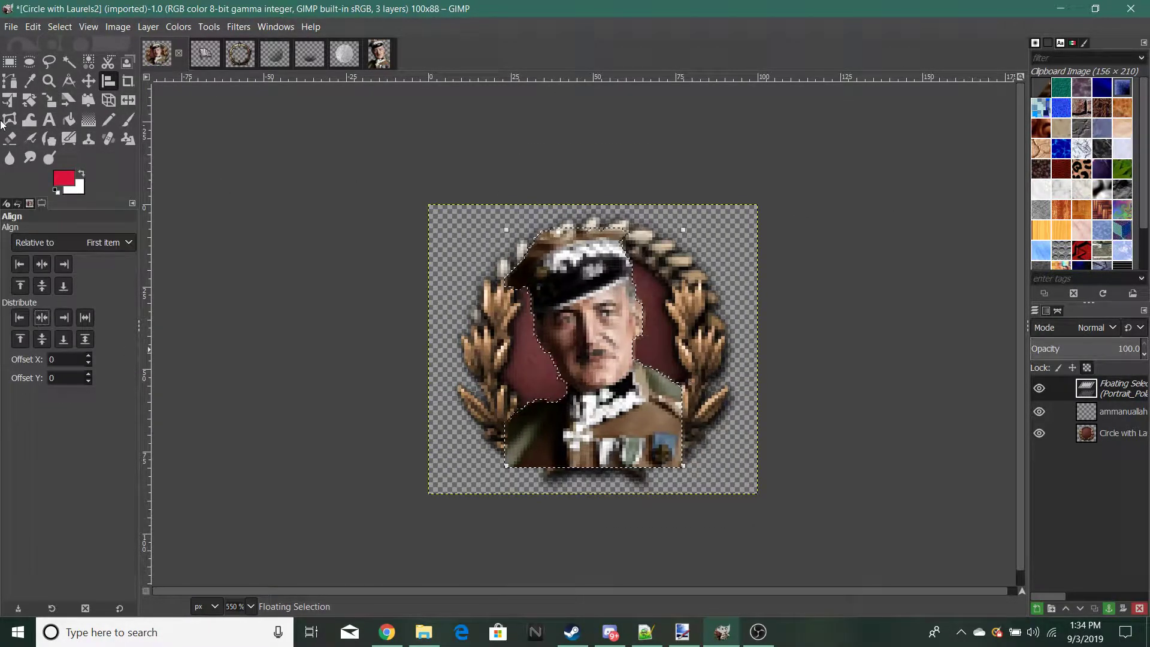
click(10, 61)
click(306, 310)
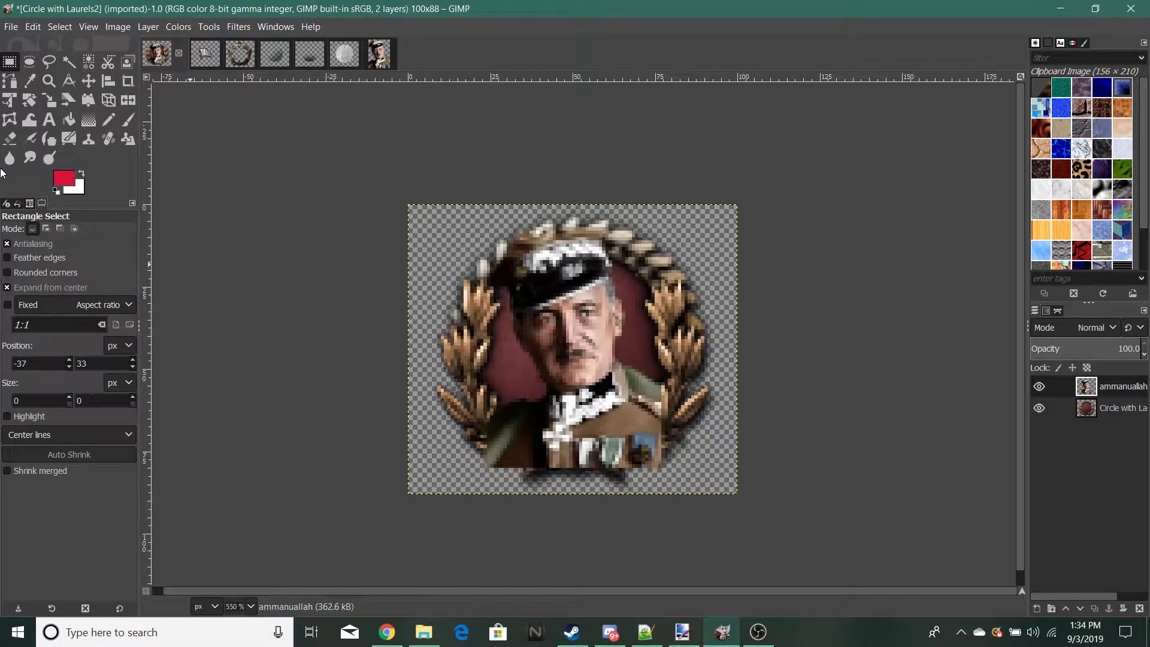
Step: Erase the lower uniform edges that cover the bottom laurel leaves, using the size 11 Eraser
click(9, 138)
scroll(499, 454, up, 2)
mouse_move(515, 431)
mouse_down()
mouse_move(484, 456)
mouse_move(653, 473)
mouse_move(695, 515)
mouse_move(803, 437)
mouse_move(787, 425)
mouse_move(686, 501)
mouse_up()
mouse_move(749, 449)
mouse_down()
mouse_move(801, 362)
mouse_move(746, 462)
mouse_up()
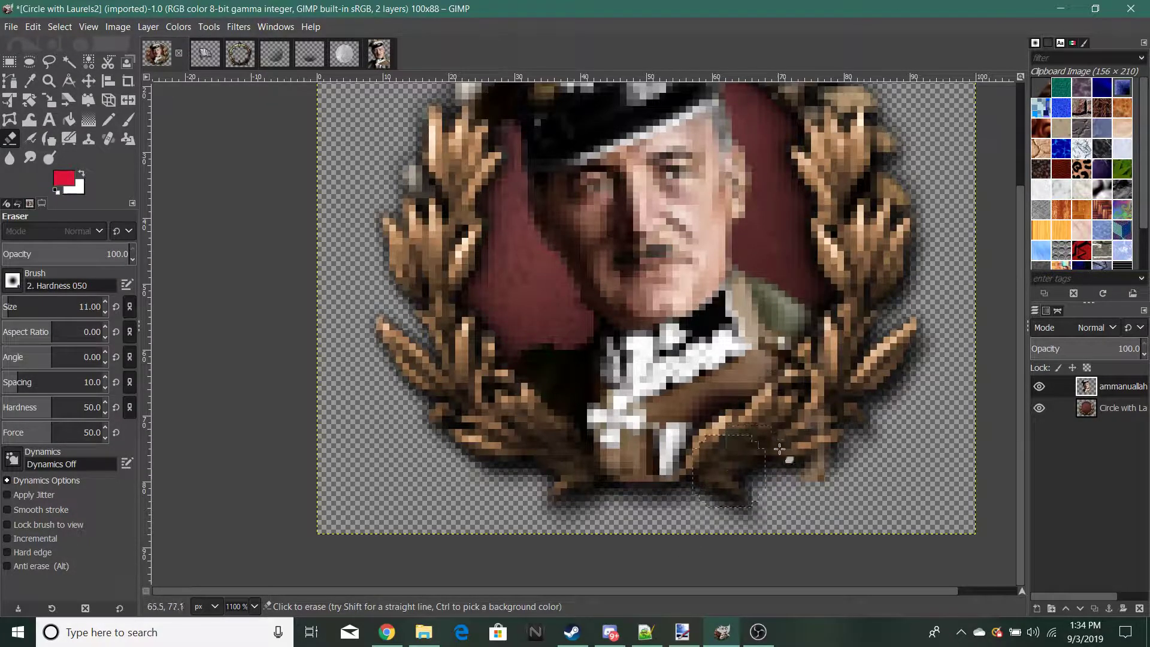
Step: Examine the erased portrait edges and laurel overlap both close up and at actual size
scroll(666, 484, down, 8)
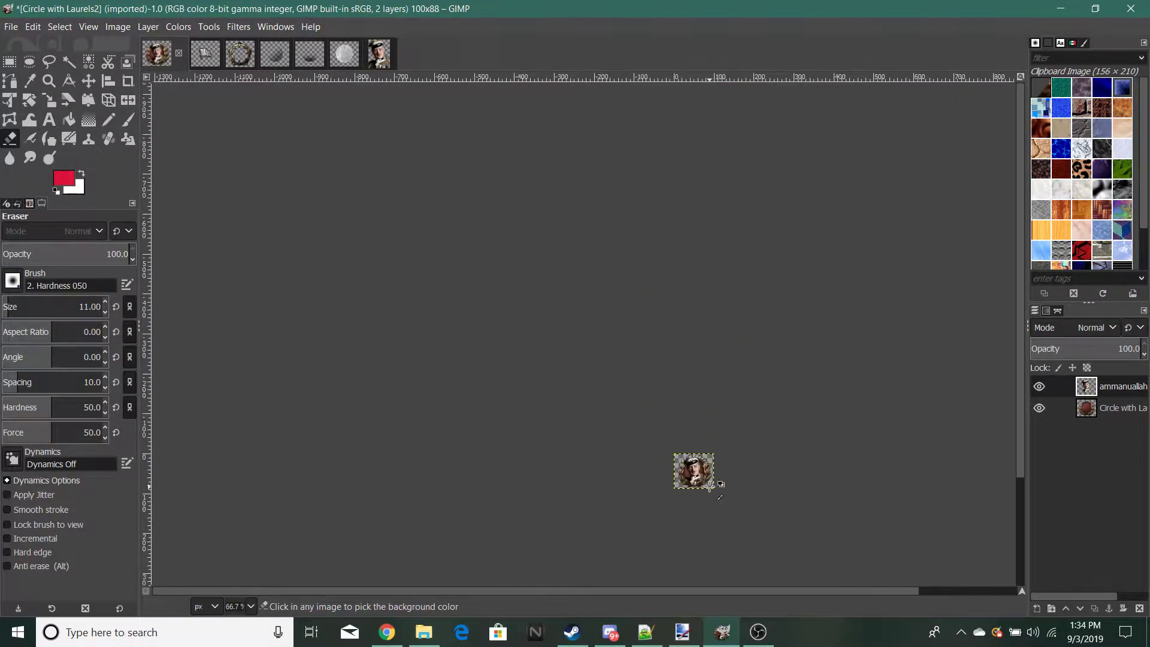
scroll(664, 473, up, 7)
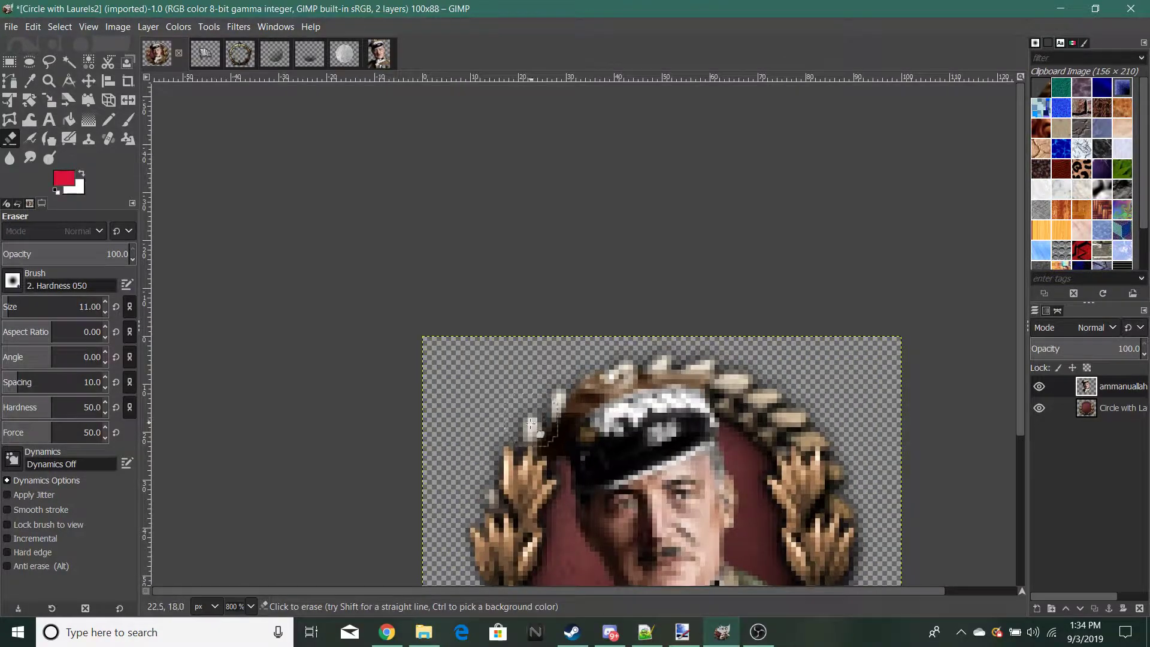
scroll(699, 325, down, 6)
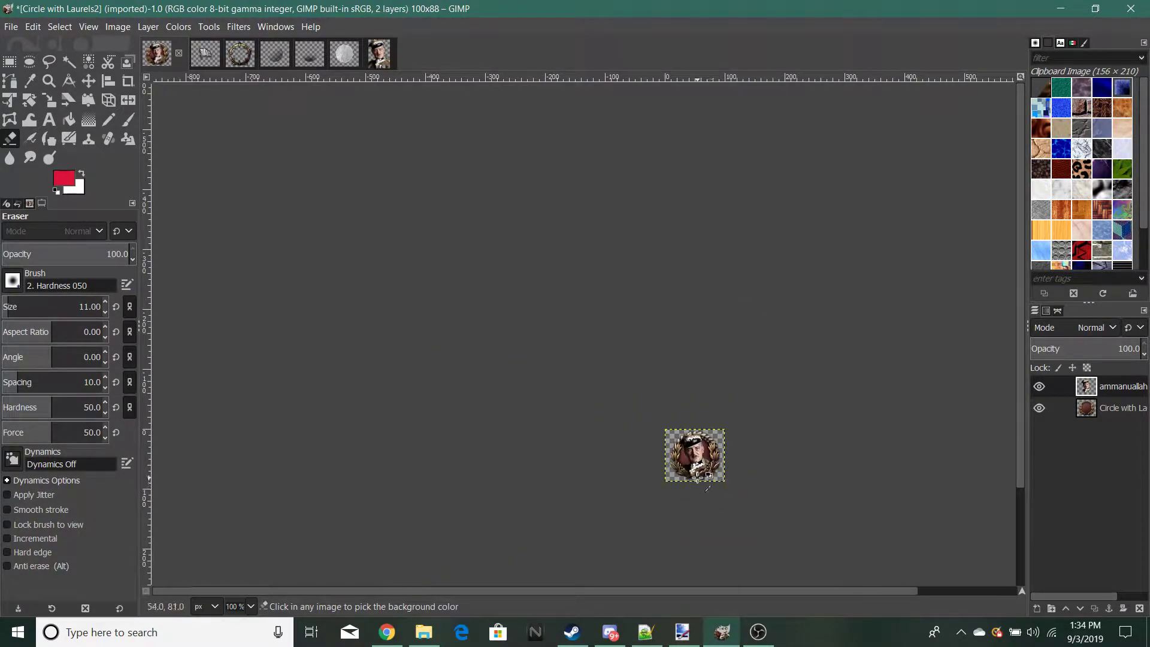
scroll(698, 477, up, 7)
scroll(698, 478, down, 7)
scroll(698, 478, up, 7)
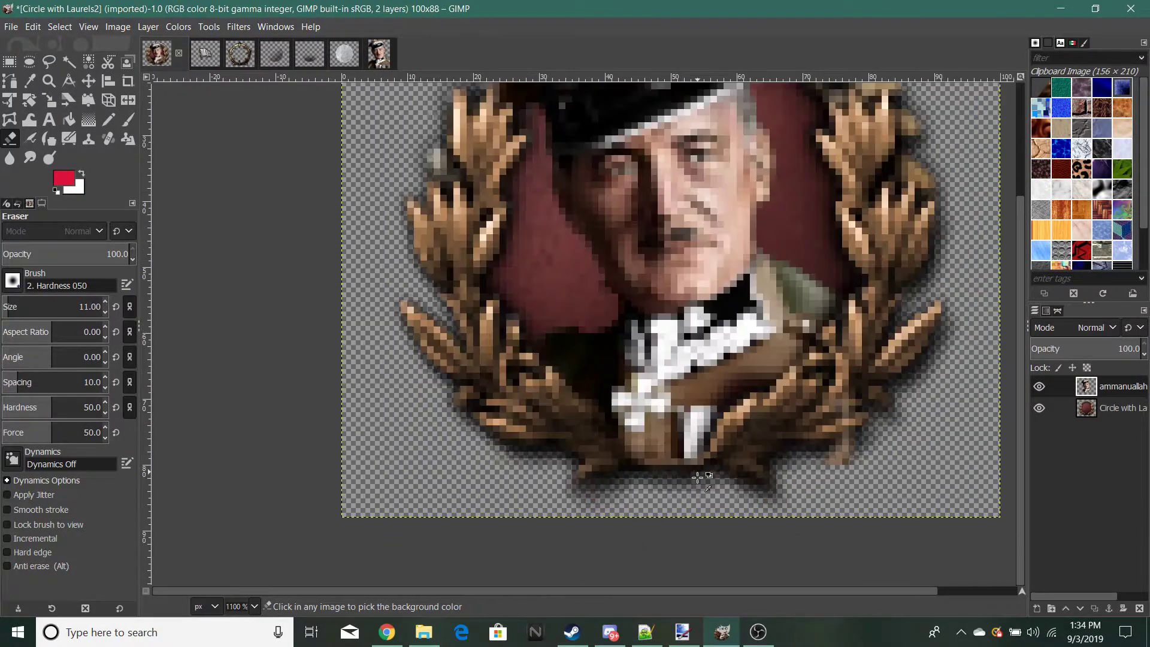
scroll(697, 478, down, 4)
scroll(720, 482, down, 1)
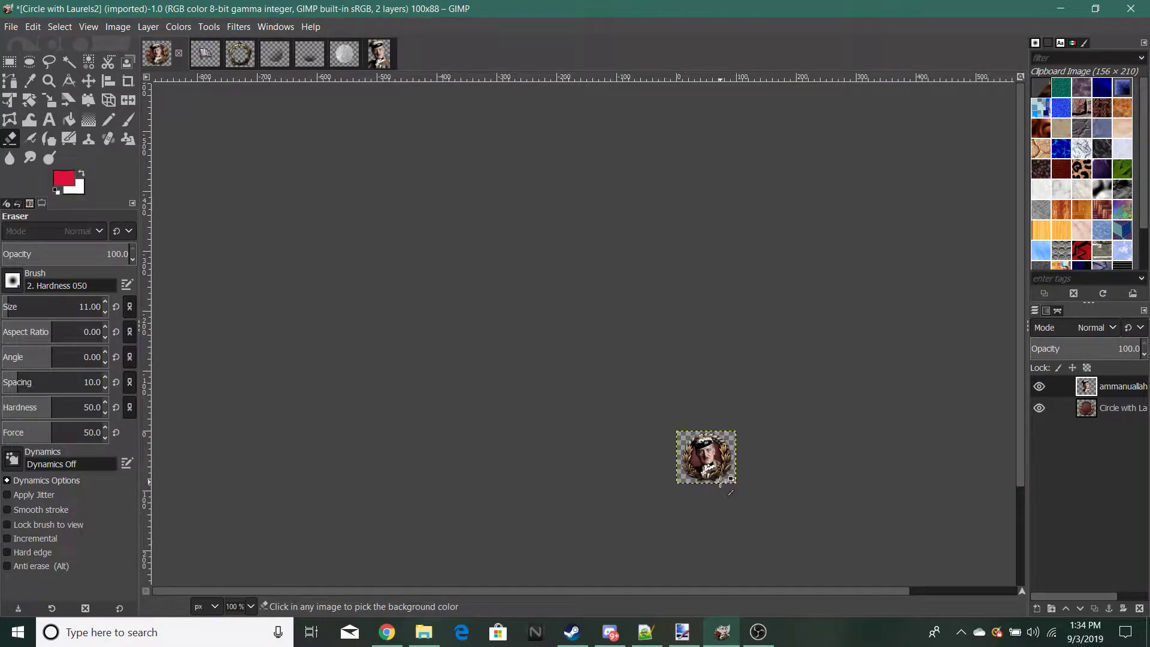
scroll(732, 458, up, 5)
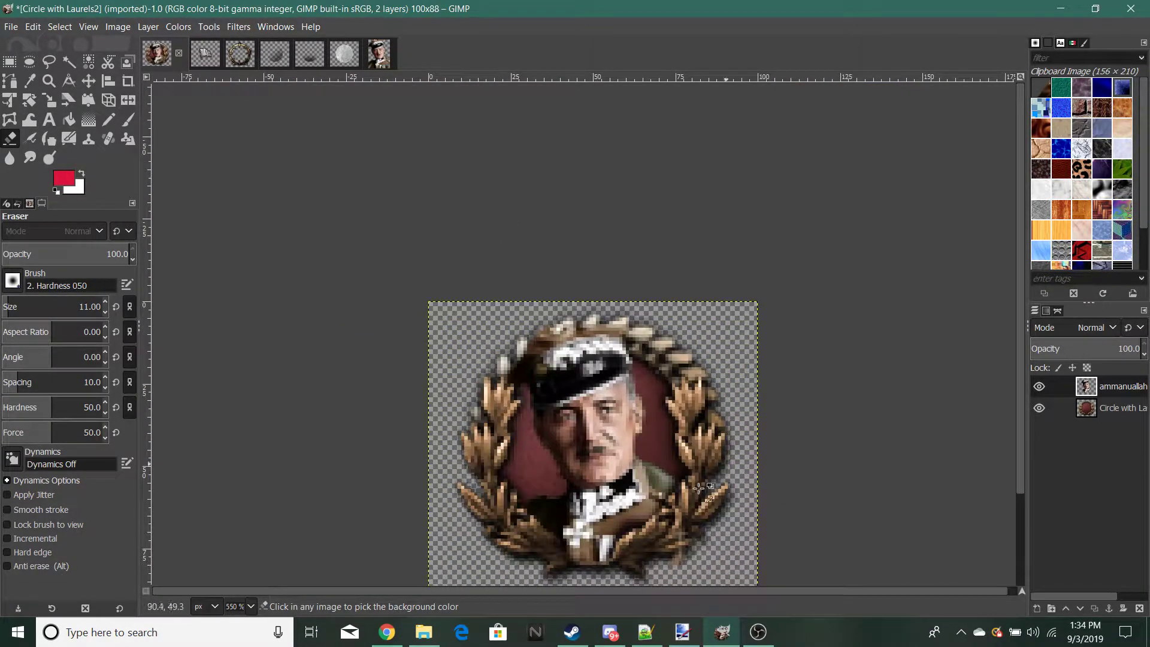
Step: Copy the trimmed portrait layer, paste it into a new layer above the original and anchor it
key(ctrl+c)
right_click(1105, 533)
click(1026, 106)
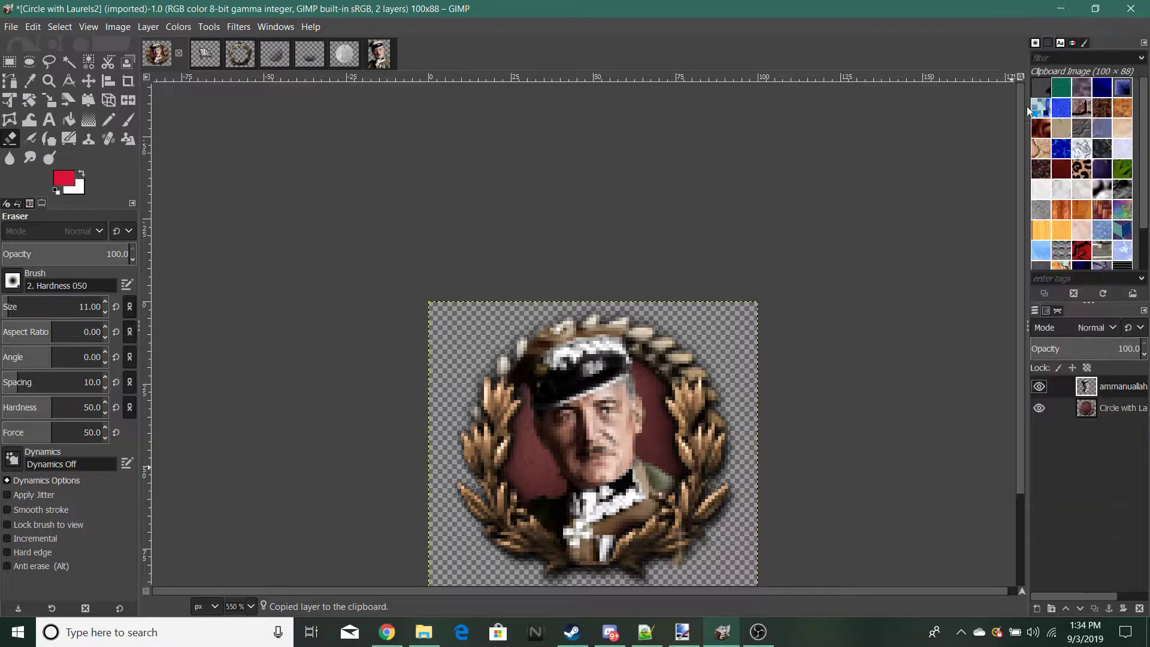
click(1058, 359)
key(ctrl+v)
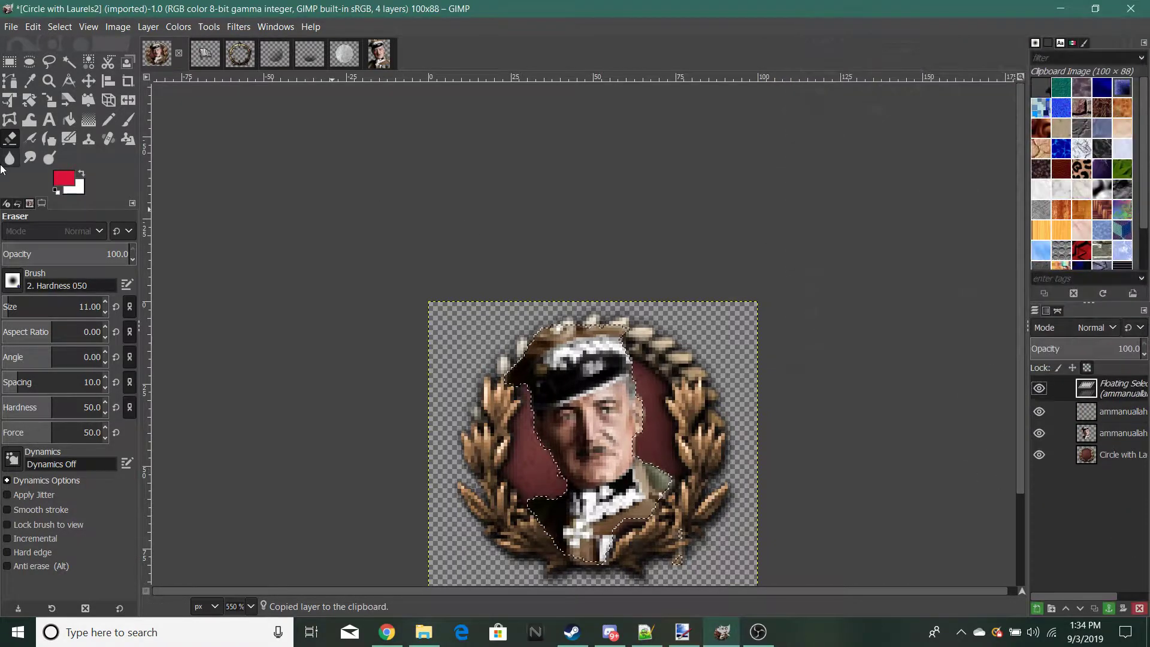
click(5, 64)
click(483, 246)
Step: Erase the leftover uniform fragment outside the lower-right laurel leaves on both portrait layers
ctrl+scroll(683, 564, up, 2)
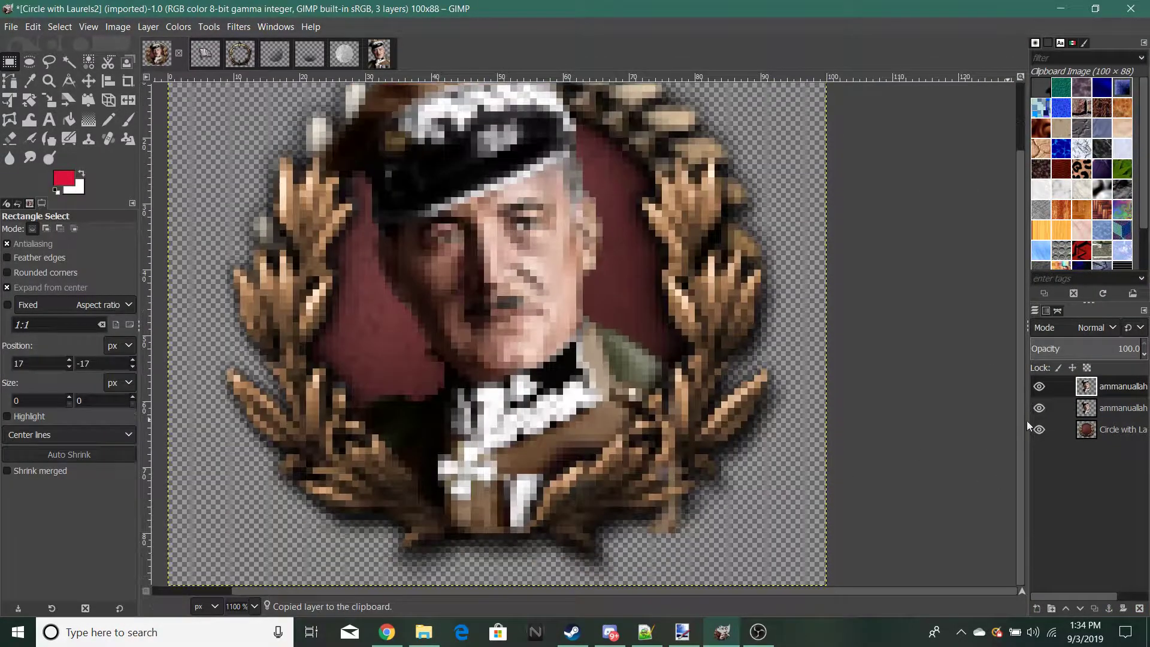
click(17, 143)
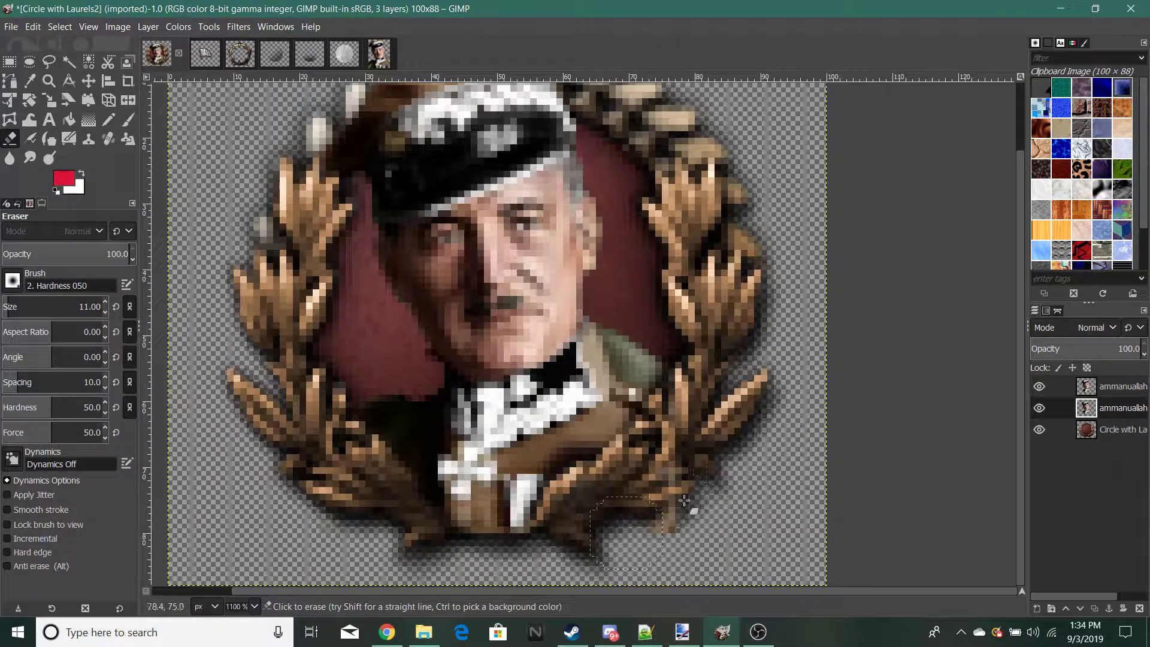
key(Page_Up)
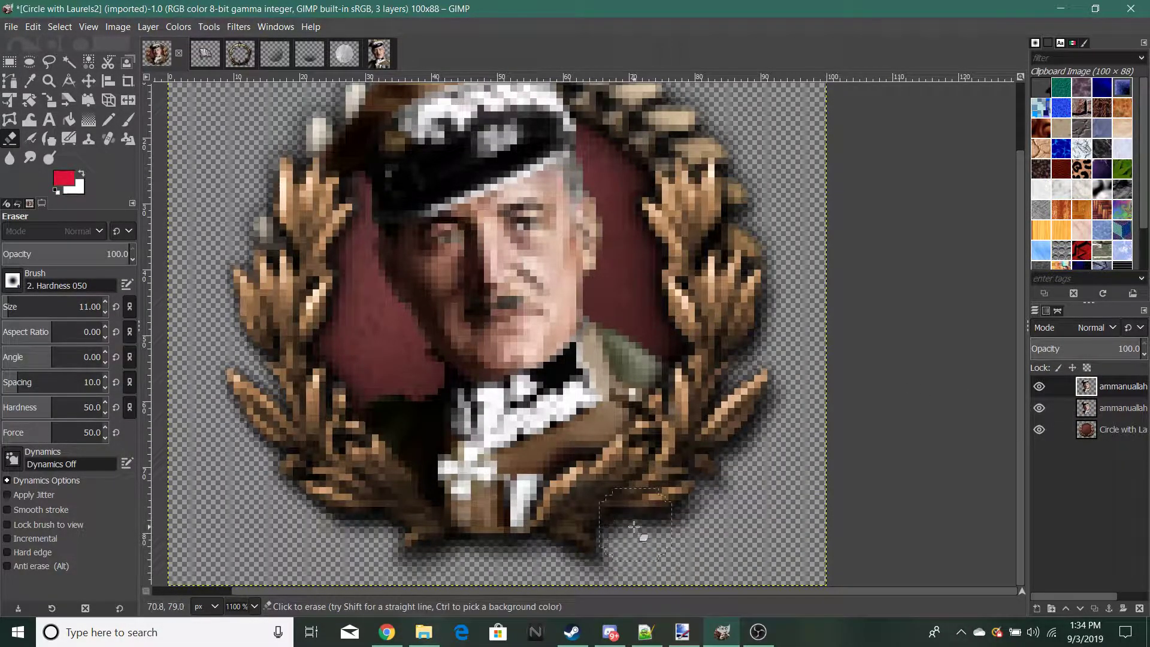
ctrl+scroll(581, 589, down, 7)
ctrl+scroll(668, 486, up, 5)
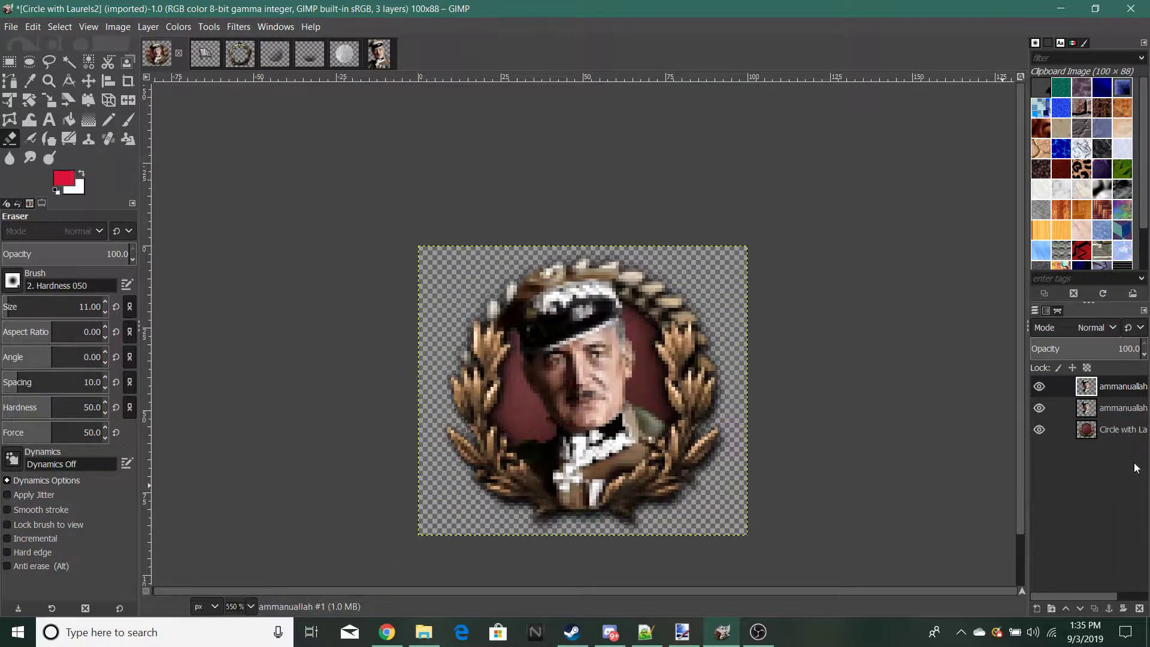
Step: Darken the top portrait copy with Brightness-Contrast at brightness -127 and contrast 127
click(175, 26)
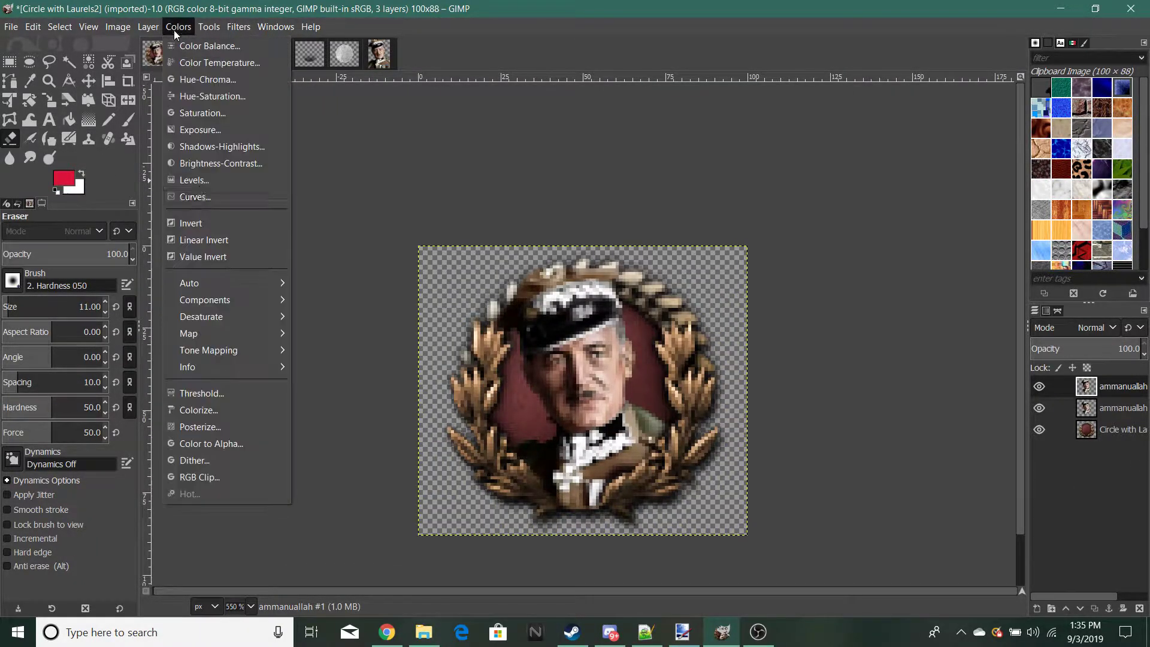
click(197, 159)
drag(256, 171, 2, 175)
drag(251, 202, 435, 218)
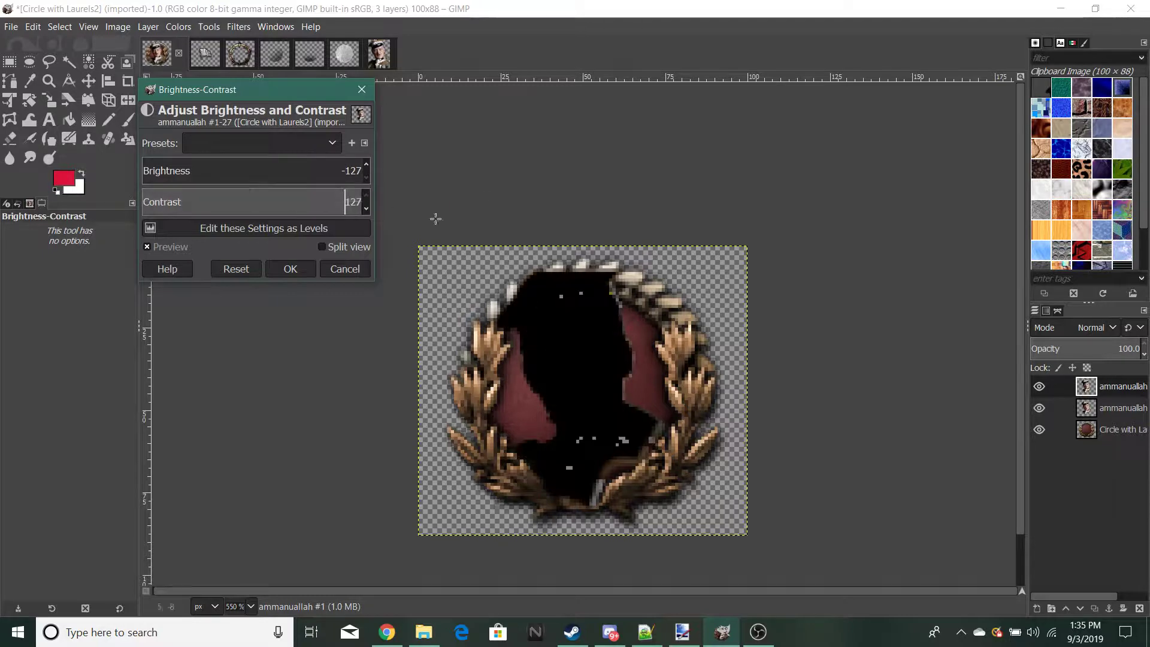
click(291, 269)
key(ctrl+c)
right_click(1096, 520)
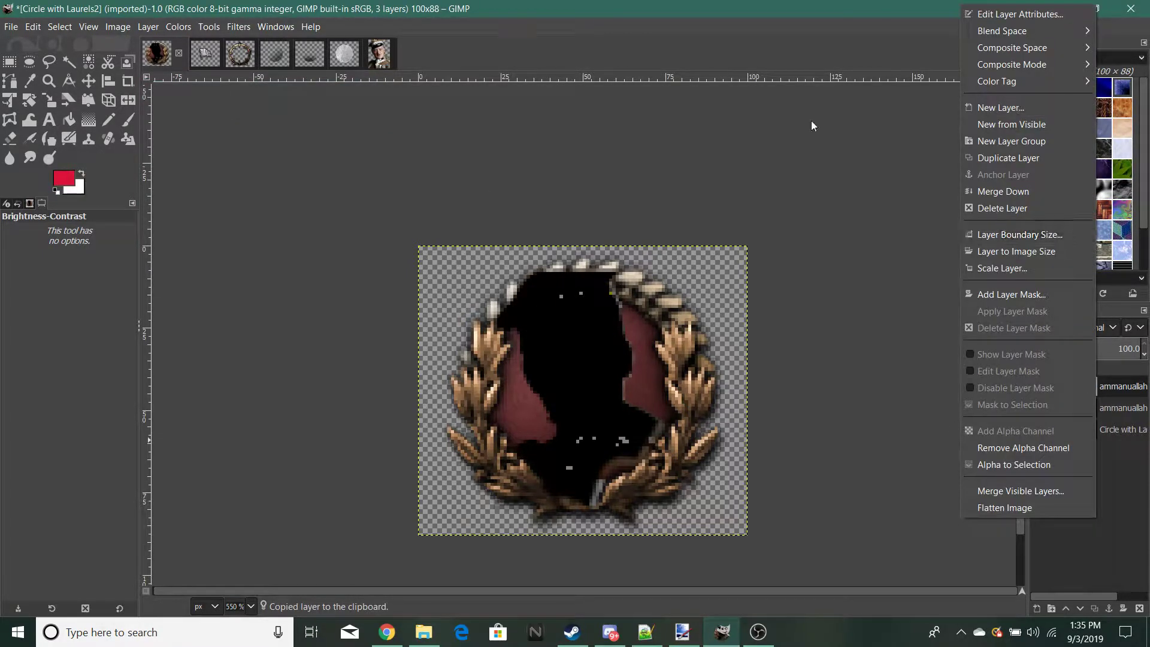
click(176, 6)
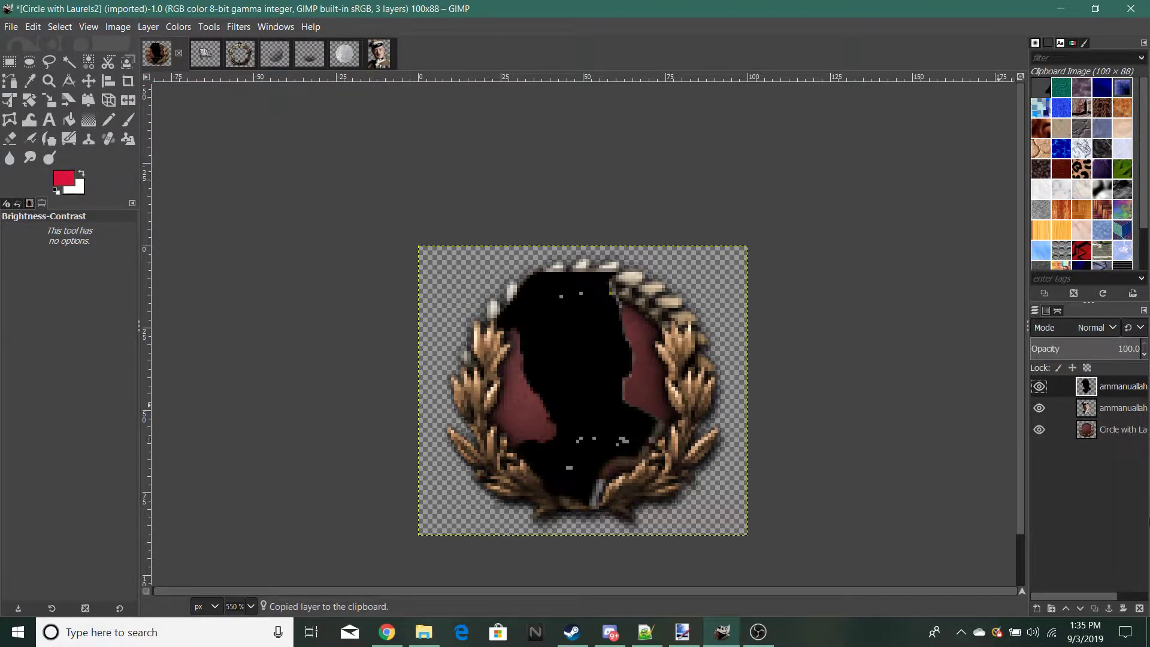
click(1090, 409)
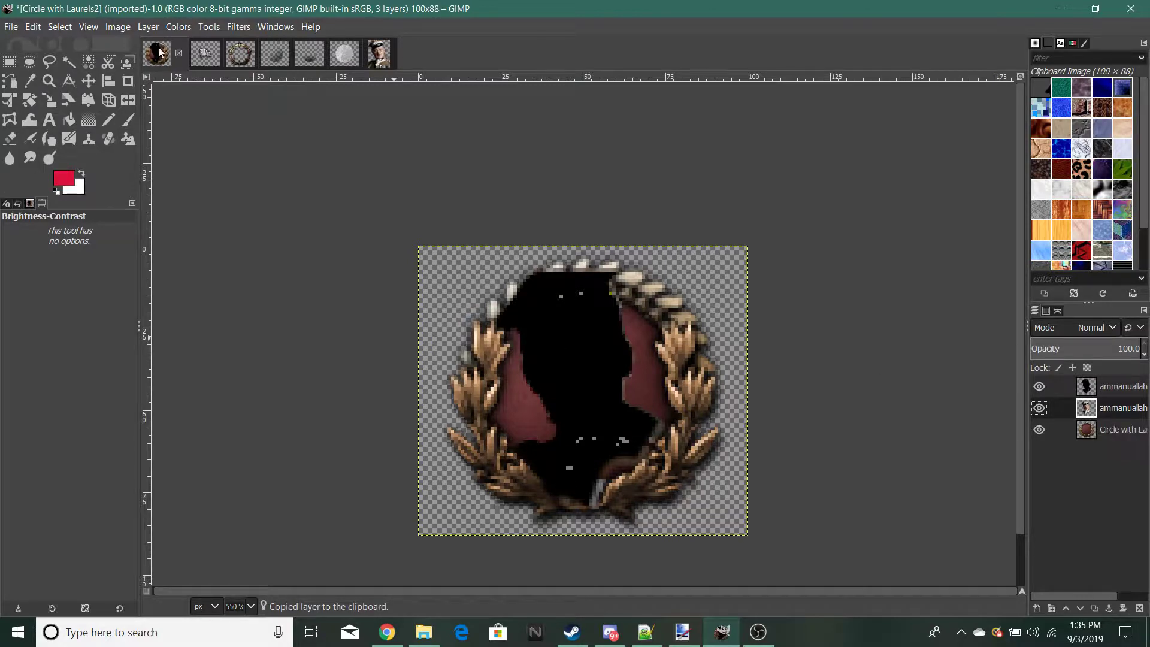
click(177, 27)
click(198, 159)
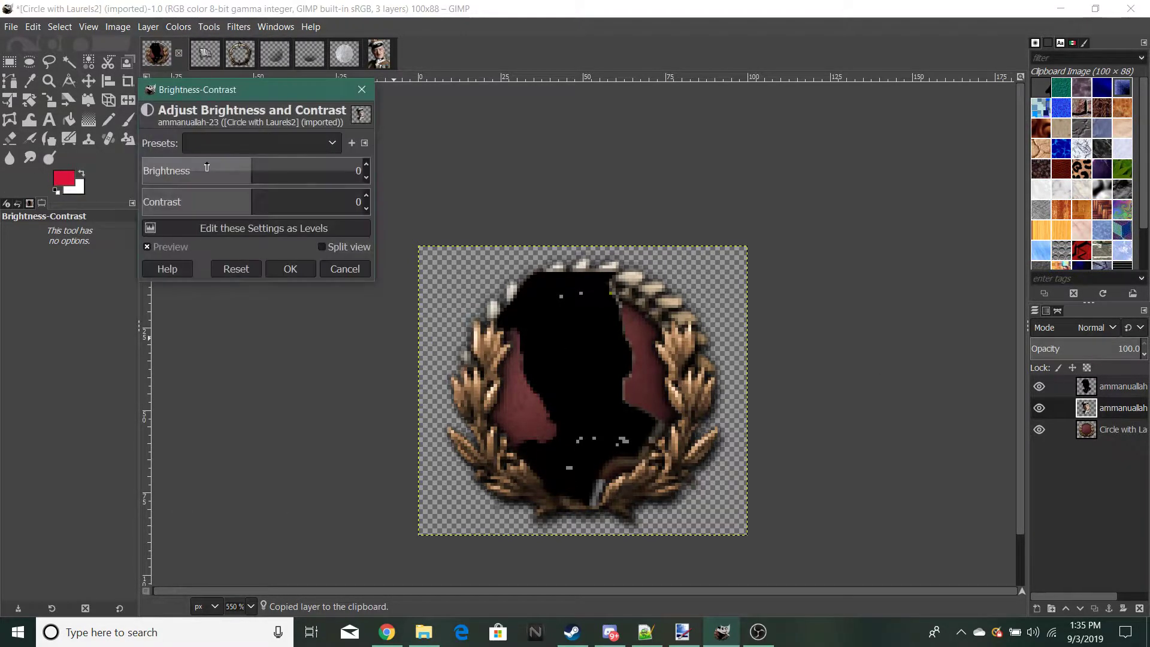
drag(115, 158, 30, 157)
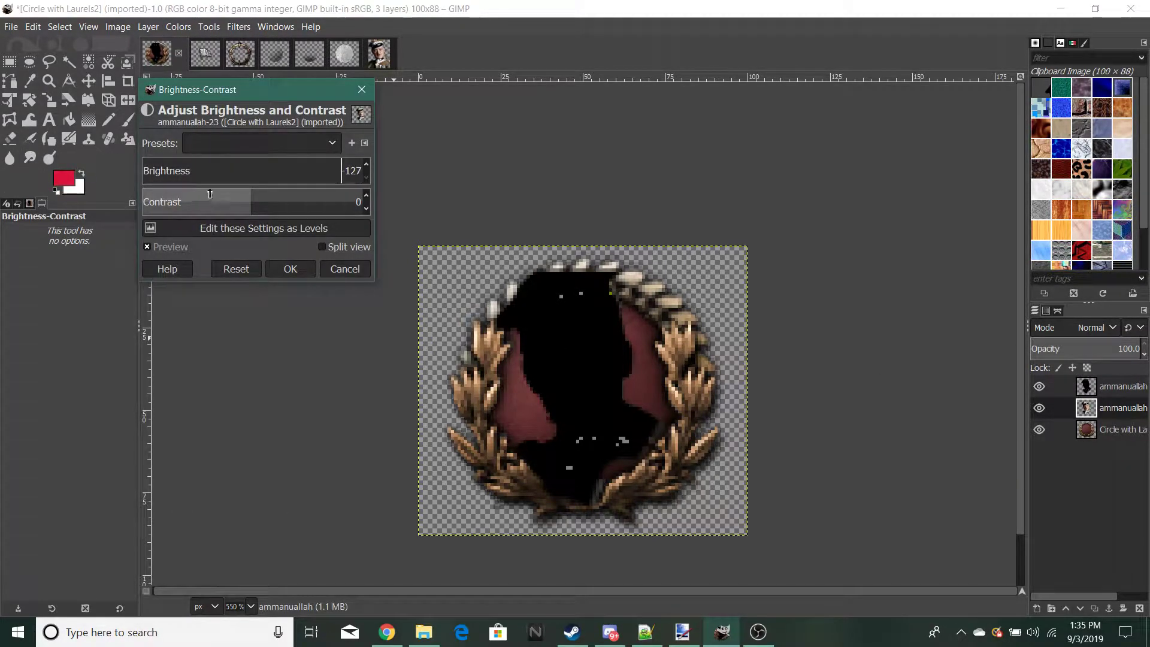
drag(259, 199, 464, 223)
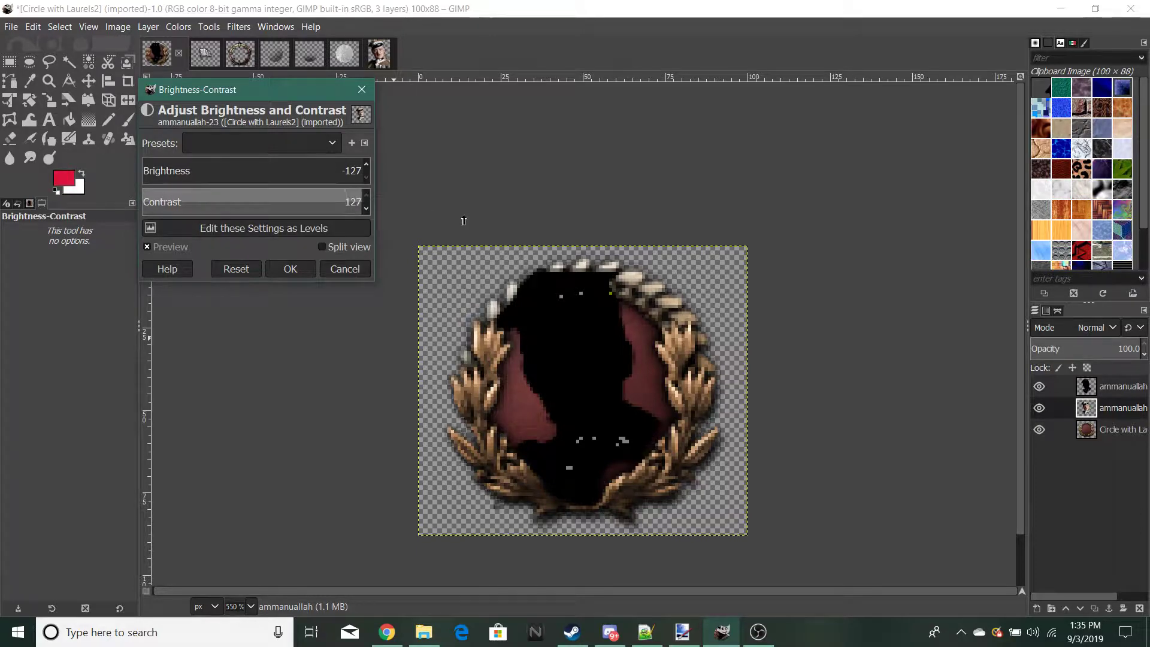
click(367, 91)
Step: Paste another copy of the blackened silhouette into a new top layer and anchor it
scroll(560, 296, down, 5)
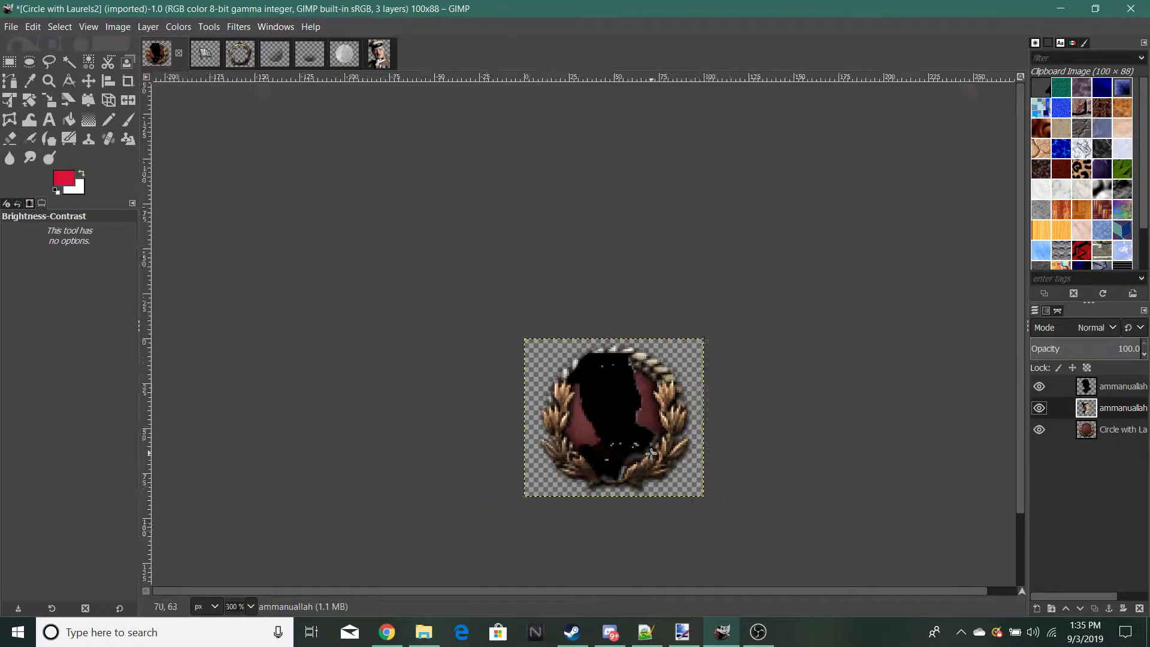
key(4)
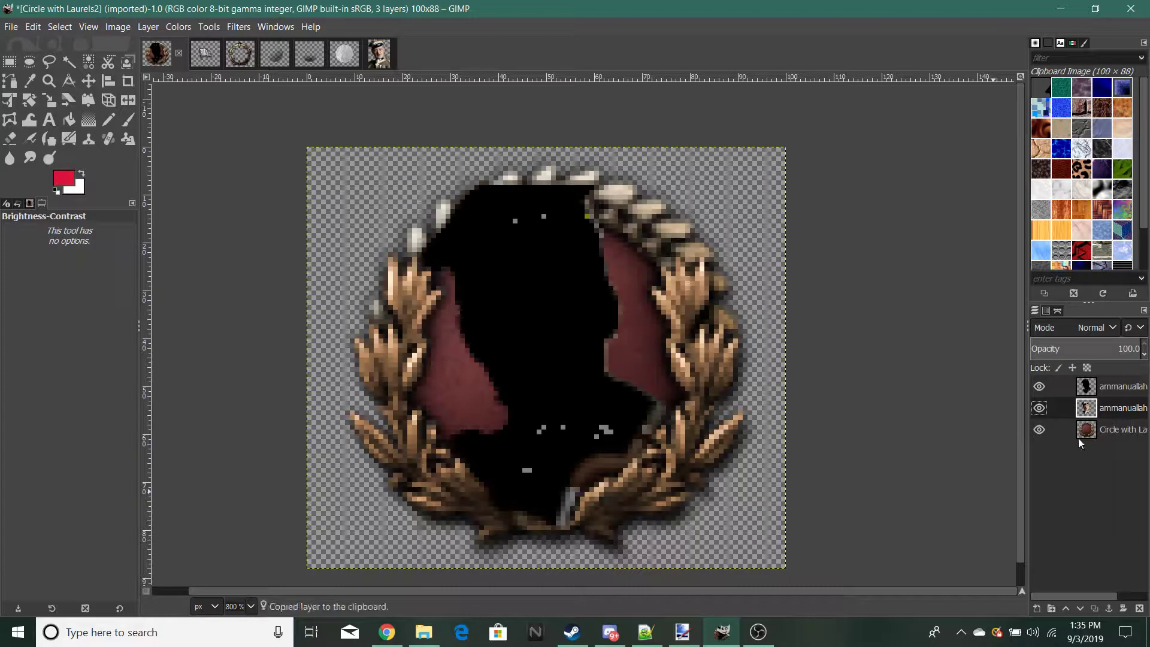
click(1085, 390)
right_click(1092, 524)
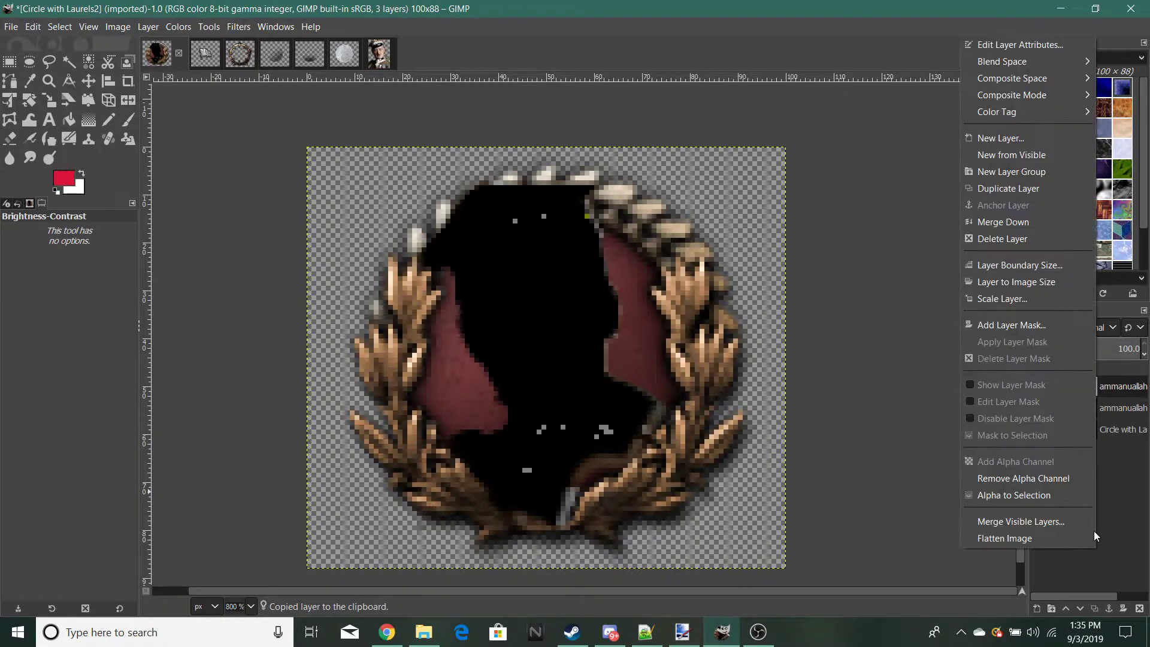
click(989, 137)
click(1061, 465)
key(ctrl+v)
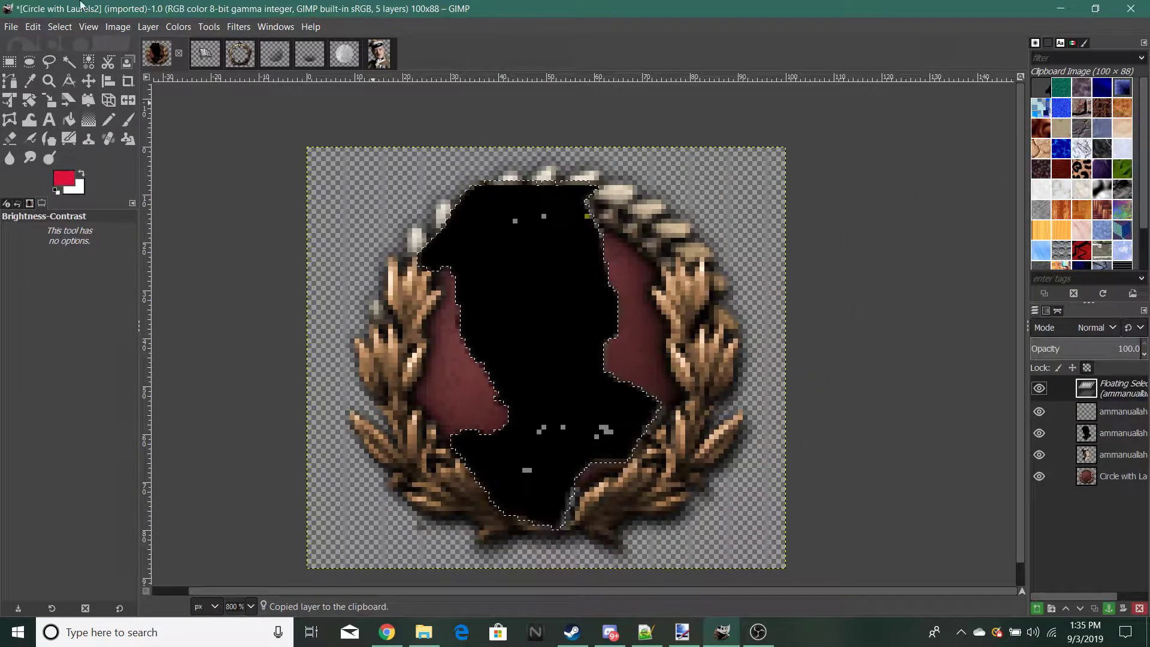
click(7, 62)
click(192, 254)
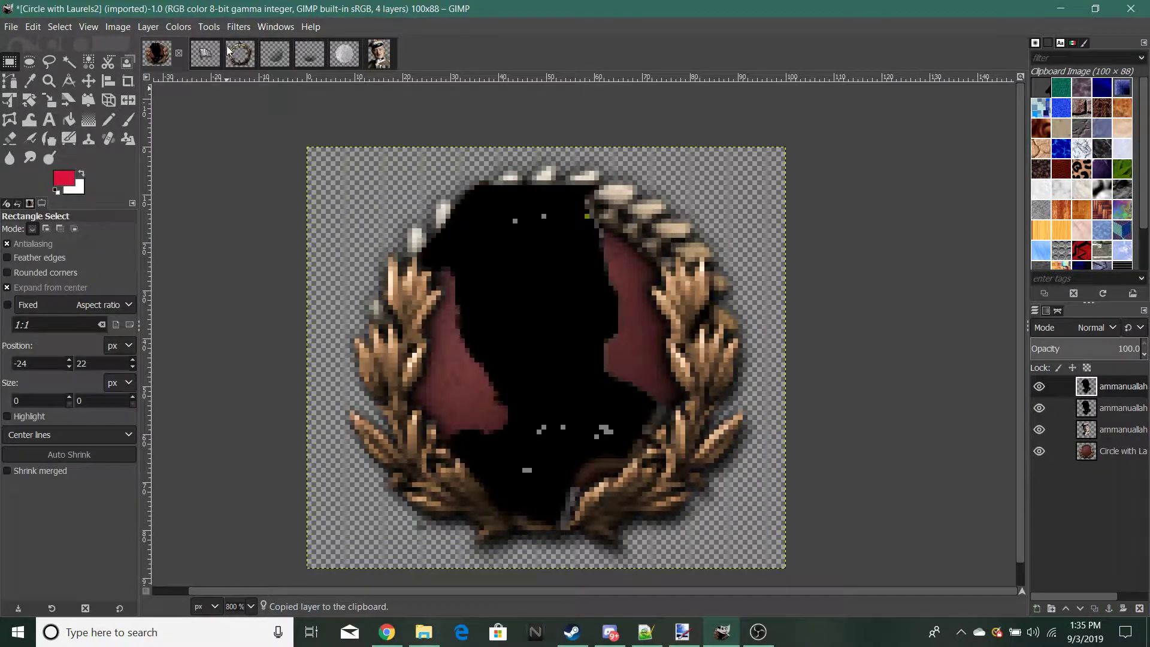
Step: Apply a Gaussian Blur of 5.50 in X and Y to the top black silhouette copy
click(238, 27)
mouse_move(261, 122)
click(469, 122)
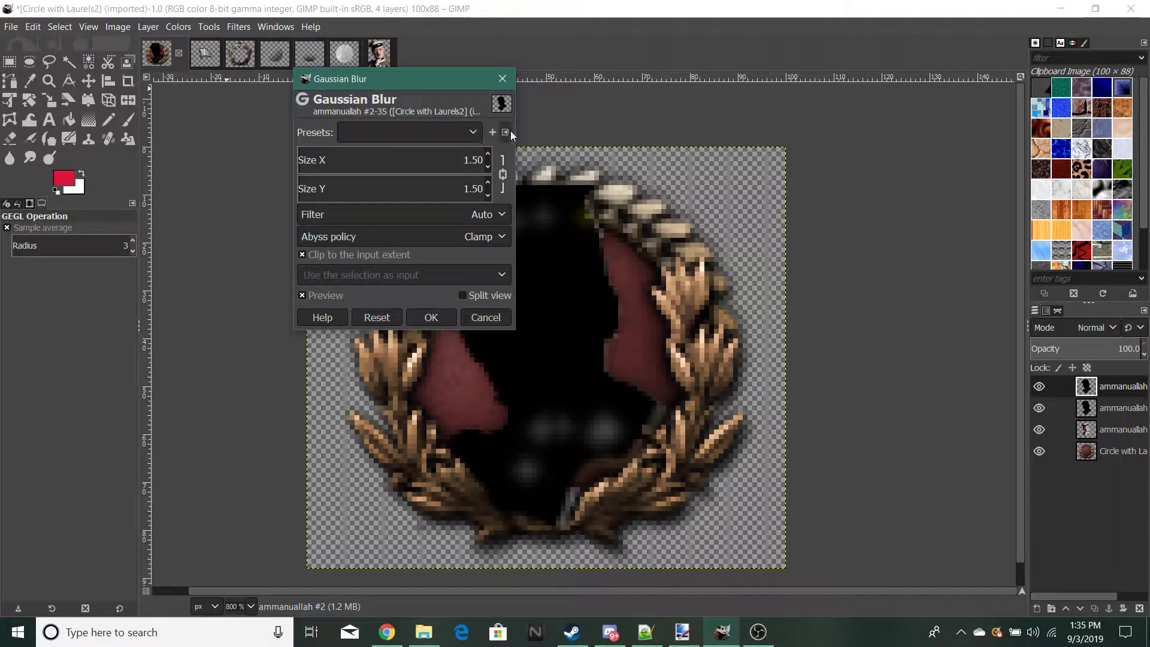
click(489, 156)
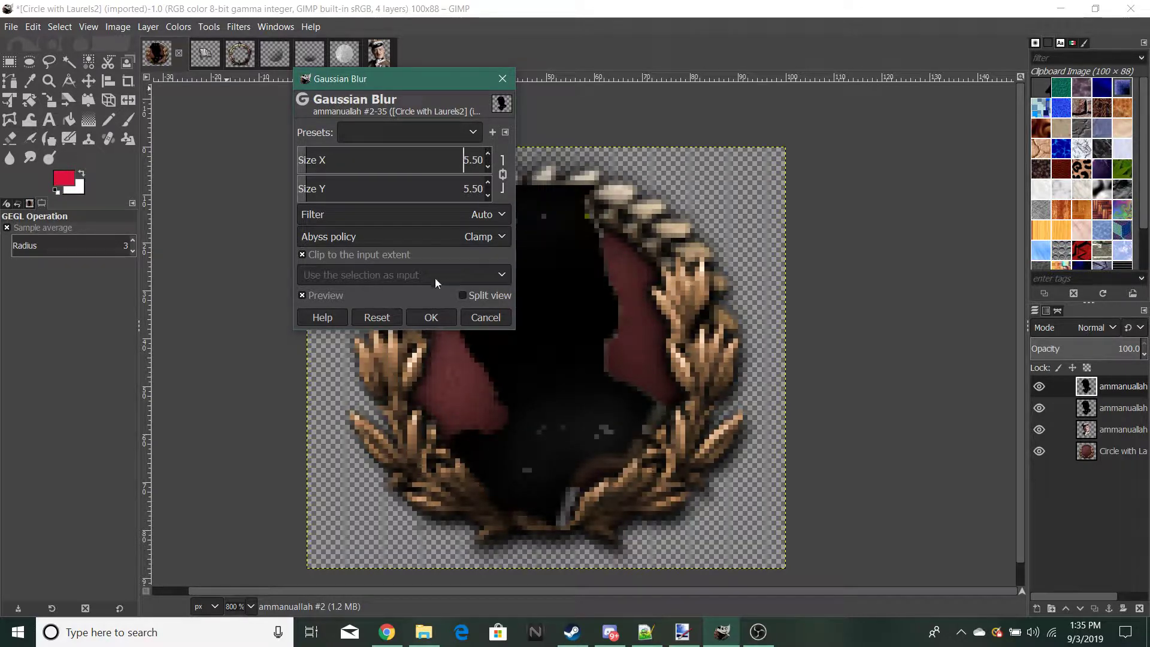
click(432, 317)
Step: Merge the blurred silhouette down onto the sharp black one and place the merged shadow layer beneath the portrait
right_click(1100, 389)
click(1055, 188)
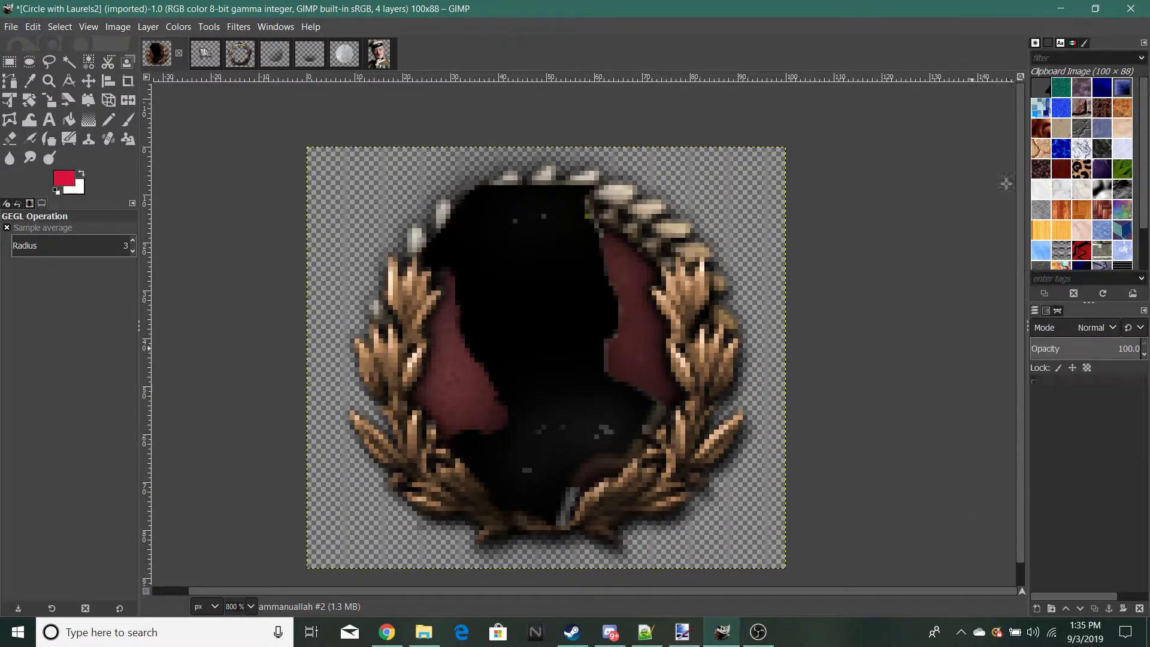
drag(1106, 386, 1105, 418)
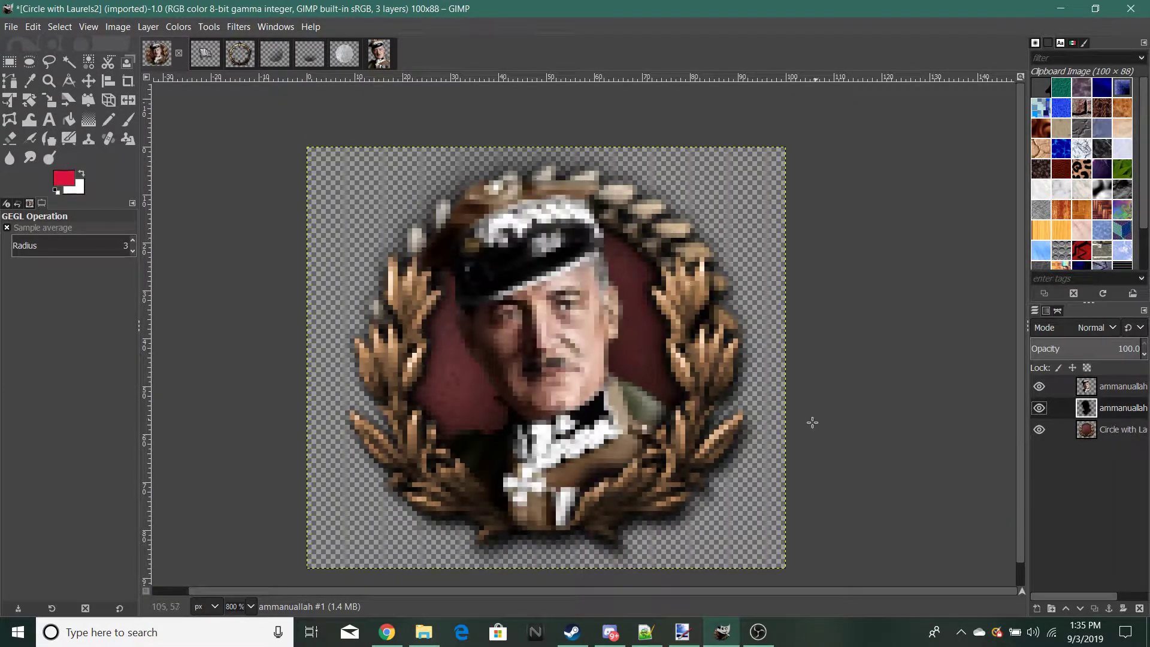
scroll(773, 438, down, 7)
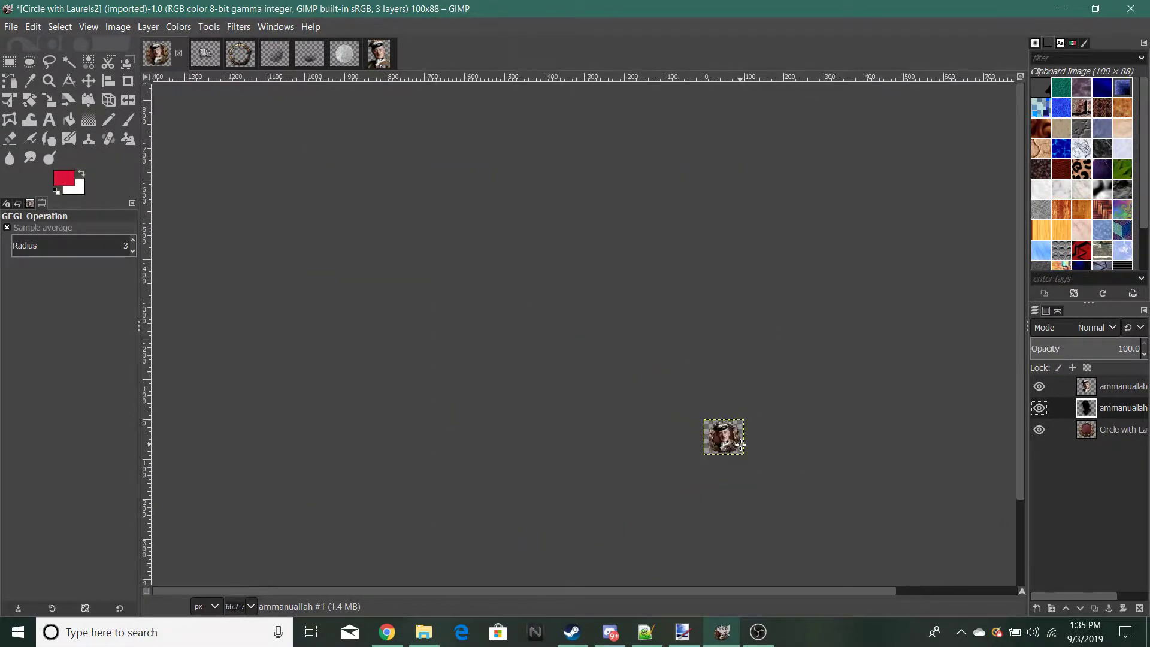
scroll(751, 439, up, 7)
Step: Copy the shadow layer, paste it over itself and anchor it to strengthen the shadow
key(ctrl+c)
key(ctrl+v)
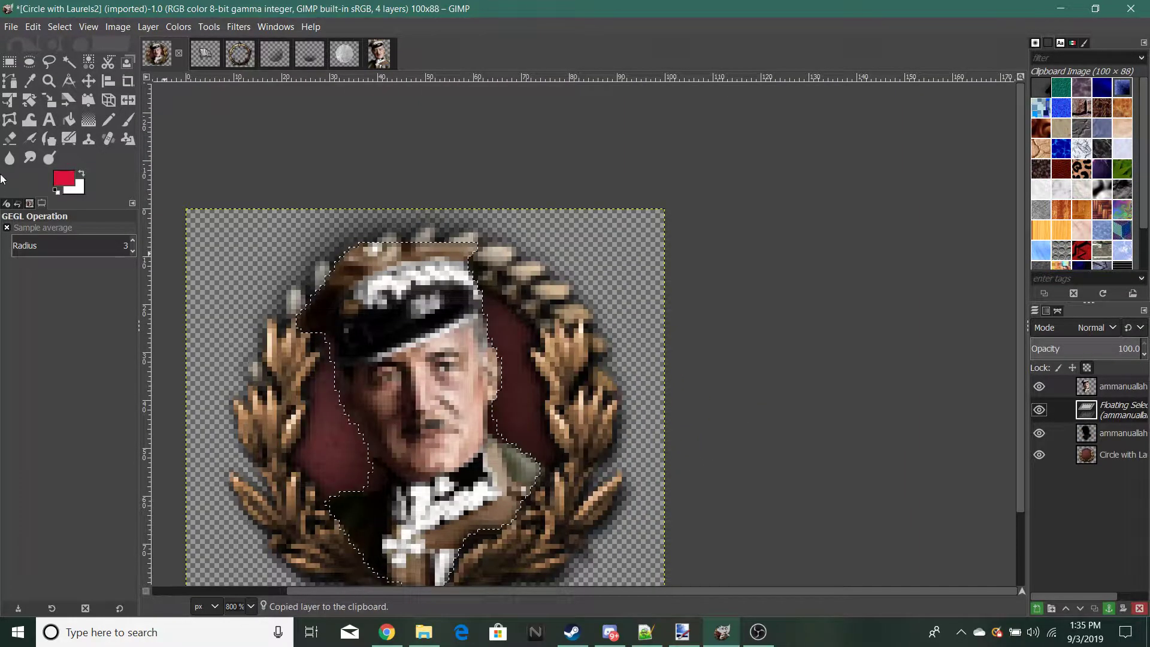
click(14, 64)
click(358, 176)
Step: Examine the shadow around the portrait and laurels at several zoom levels
scroll(168, 495, down, 7)
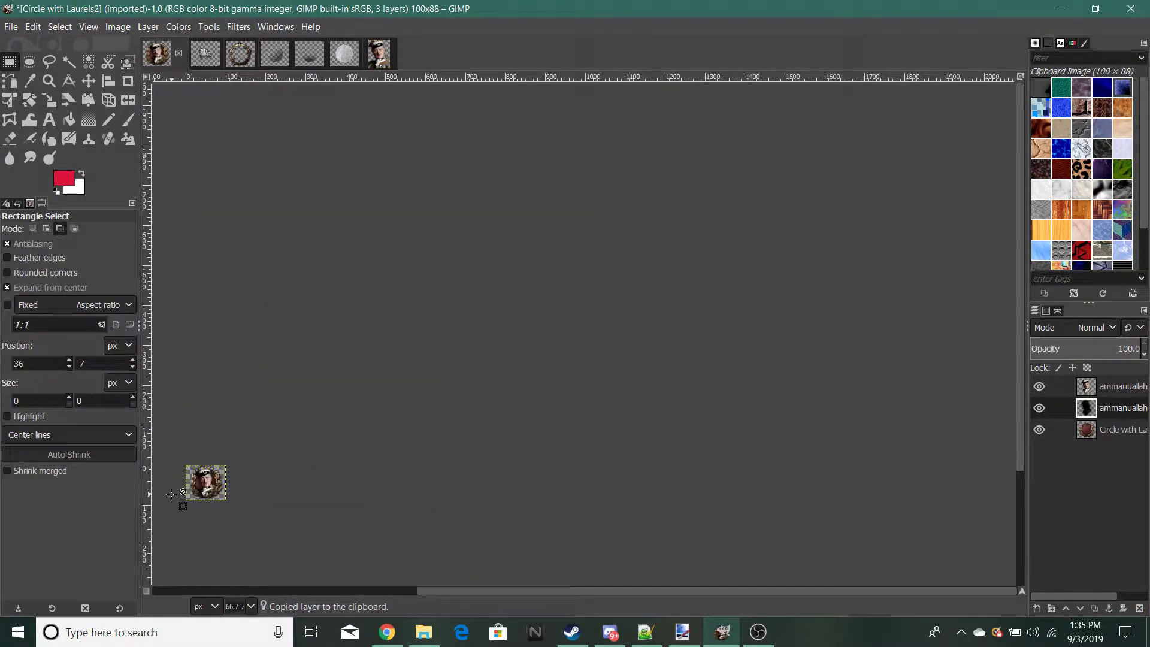
scroll(172, 490, up, 5)
scroll(271, 332, down, 4)
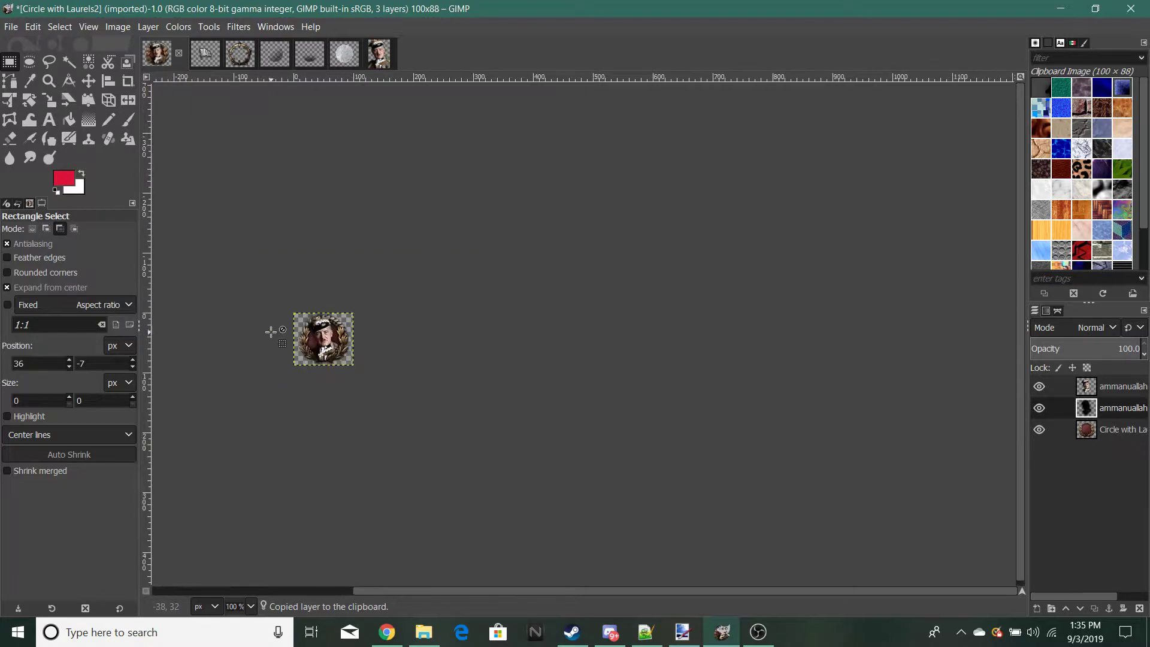
scroll(263, 325, up, 6)
scroll(864, 384, down, 4)
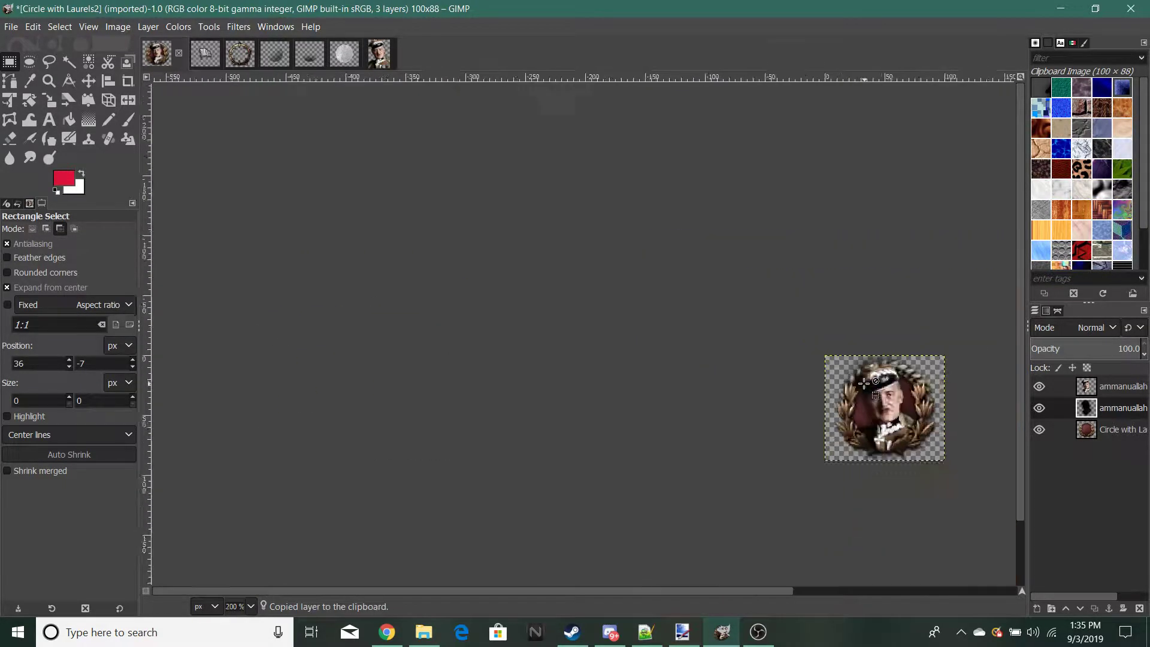
scroll(864, 383, down, 1)
drag(697, 585, 759, 590)
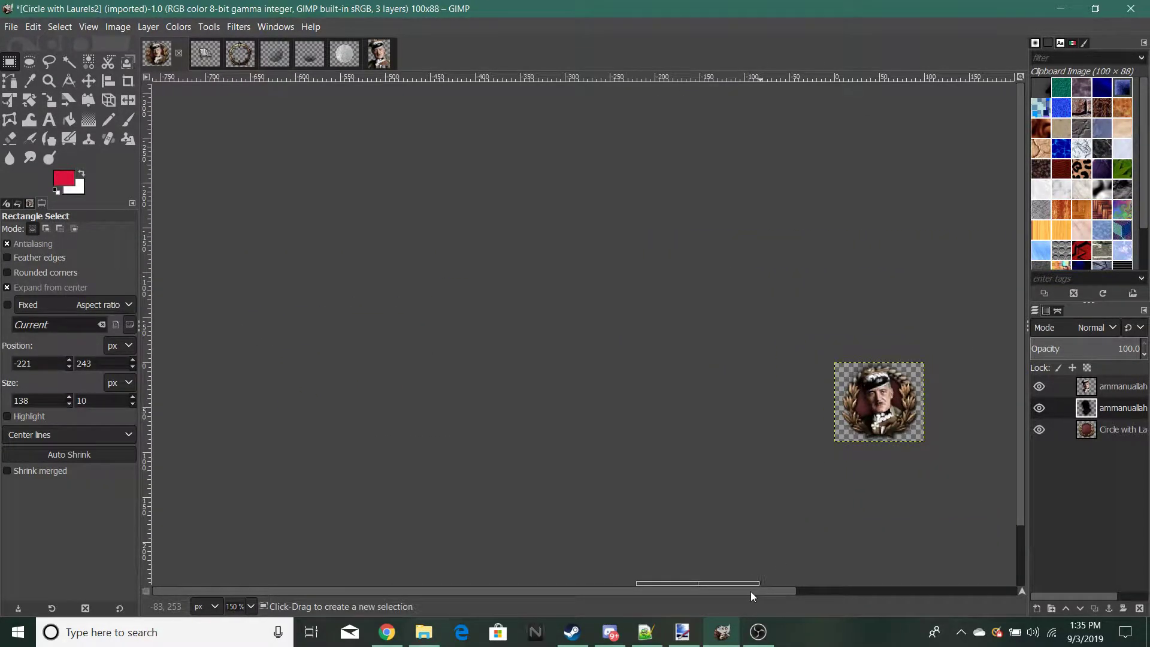
scroll(750, 591, right, 2)
scroll(606, 410, up, 3)
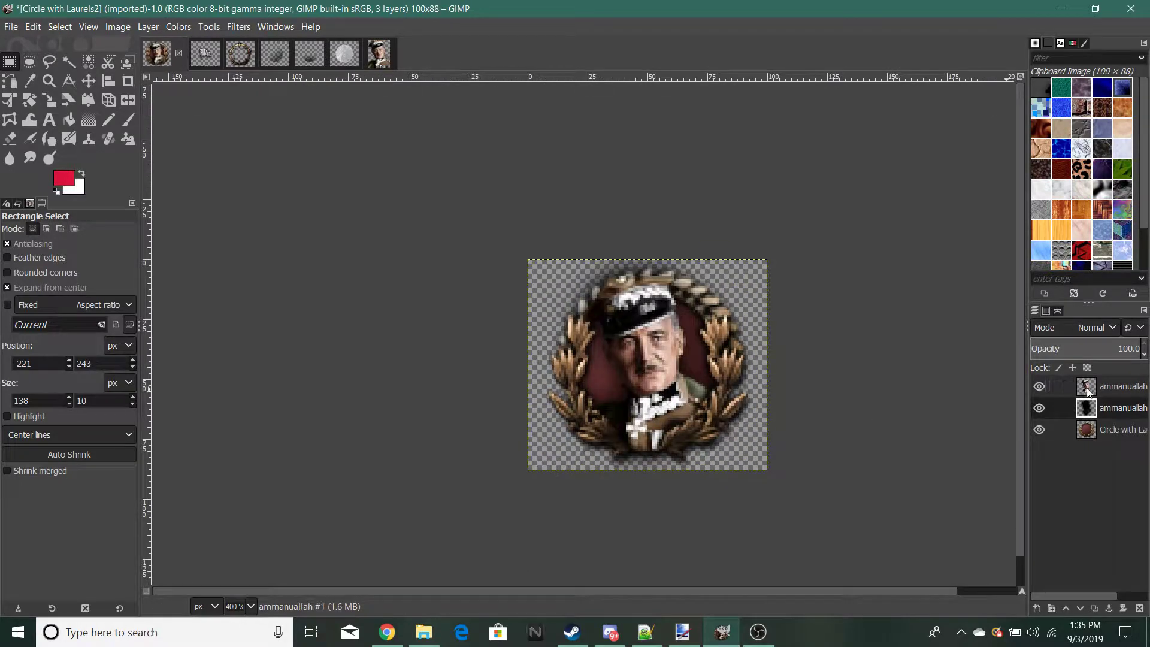
Step: Move the portrait layer below the shadow and merge it down onto the laurel circle
drag(1091, 419, 1091, 419)
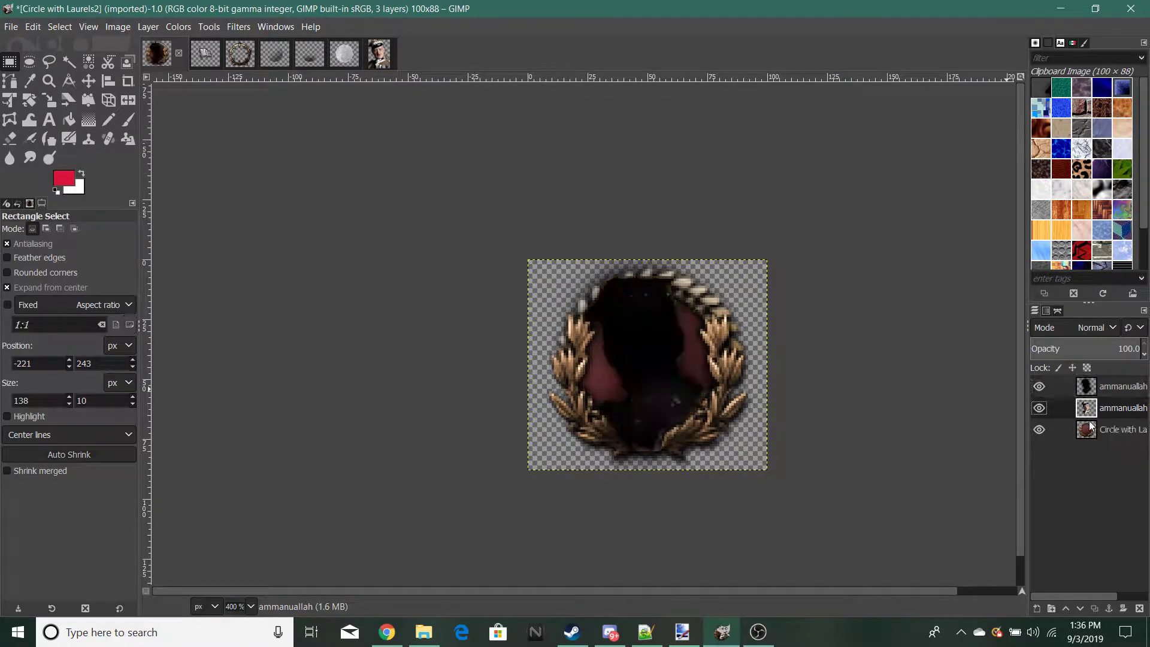
right_click(1096, 407)
click(989, 188)
Step: Paste a copy of the merged unshadowed icon as a new image, and undo the merge and reordering in the layered image
key(ctrl+c)
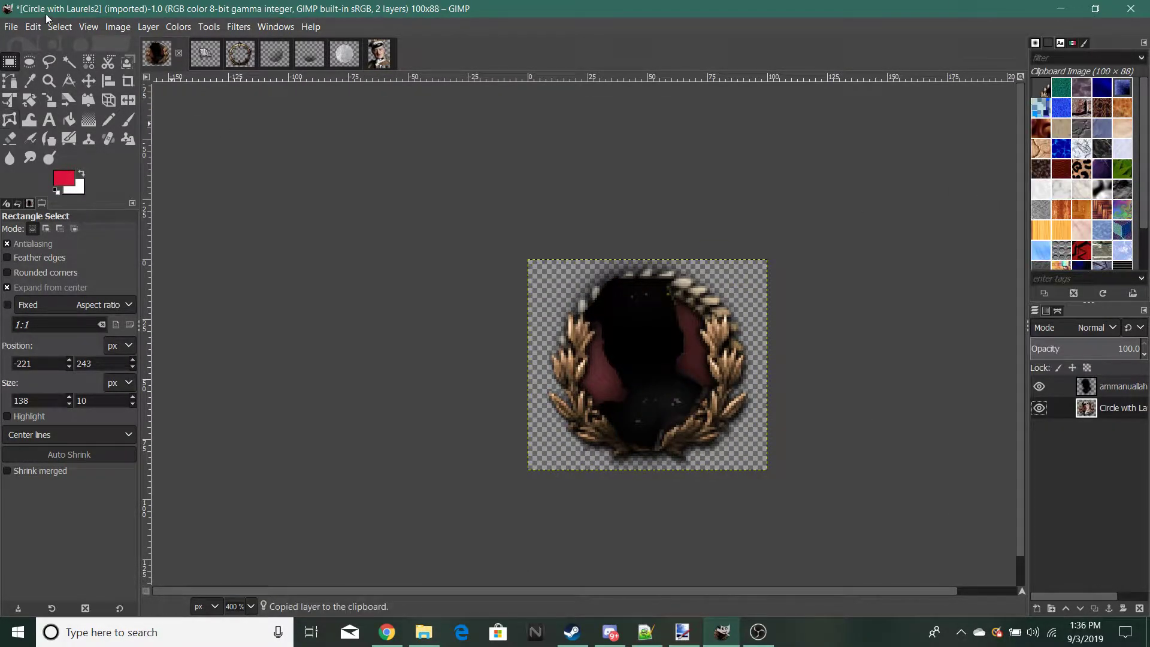
click(33, 26)
mouse_move(69, 222)
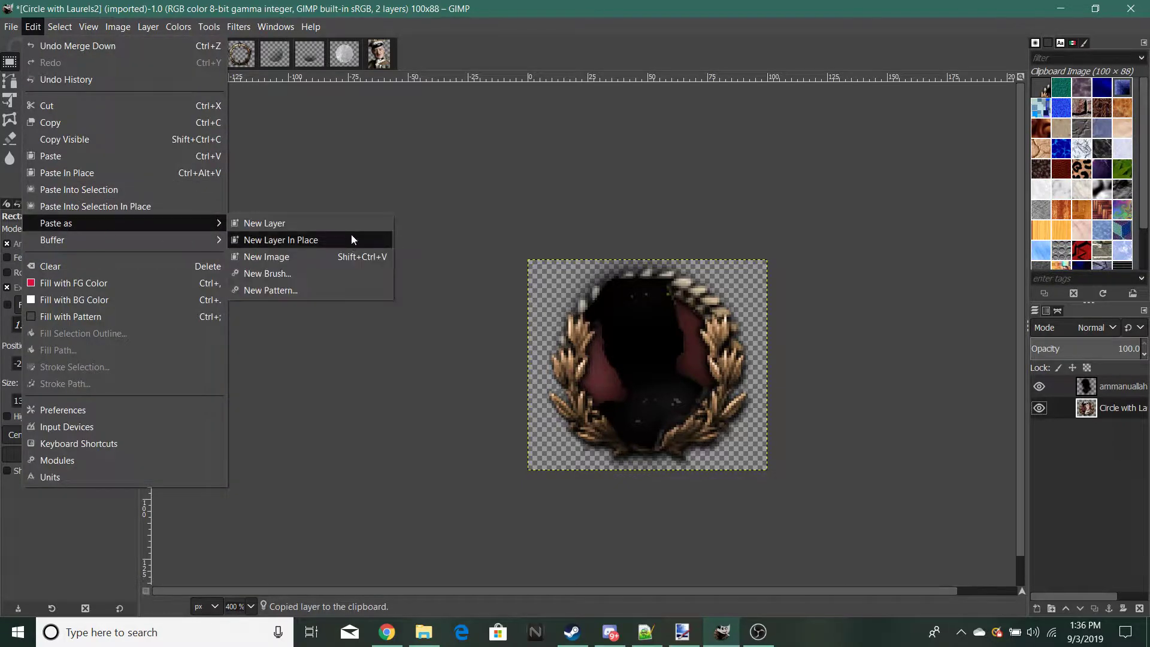
click(310, 258)
scroll(542, 372, up, 4)
click(155, 55)
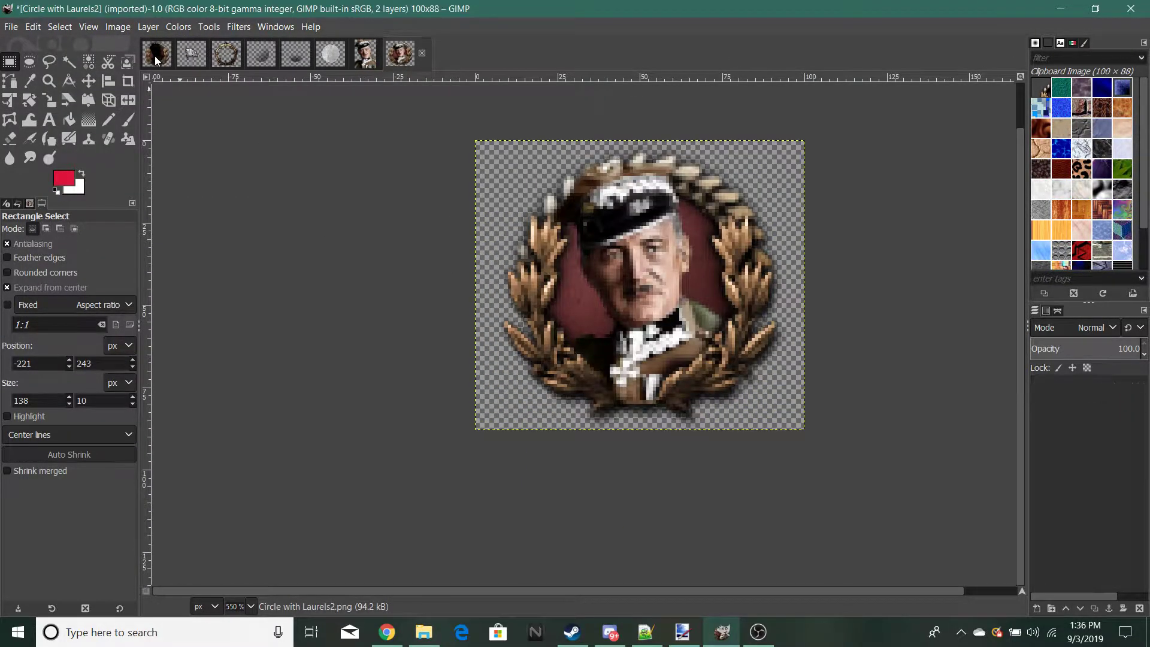
key(ctrl+z)
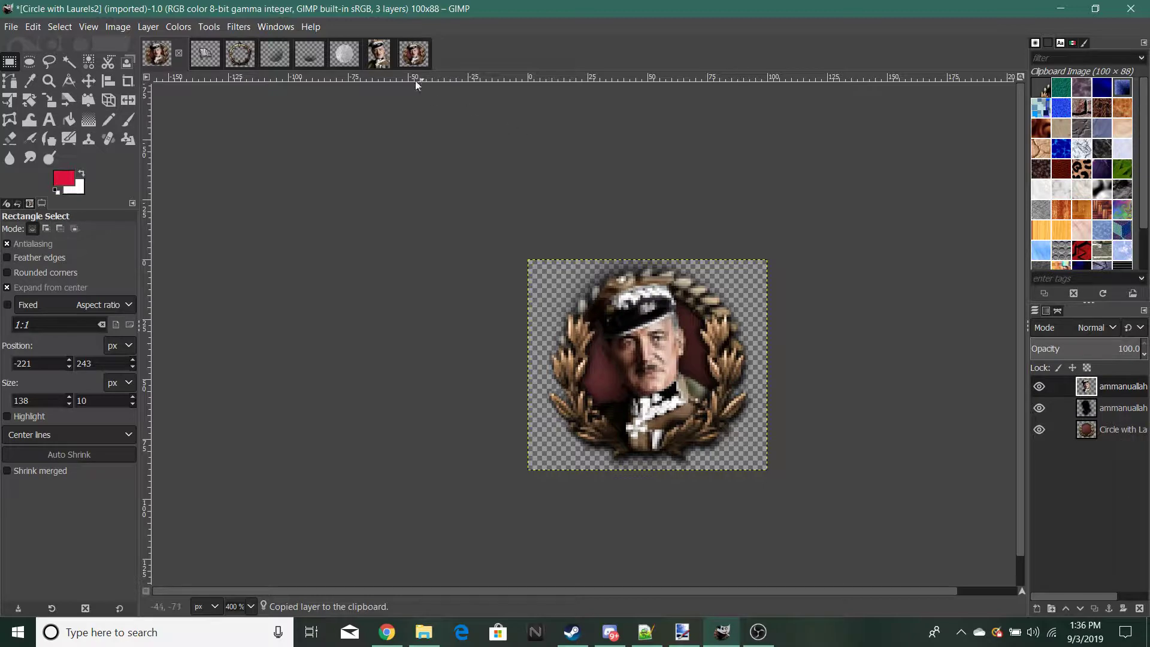
Step: Compare the unshadowed icon image with the shadowed layered version, focusing on the portrait edges and background
click(414, 54)
scroll(698, 249, up, 2)
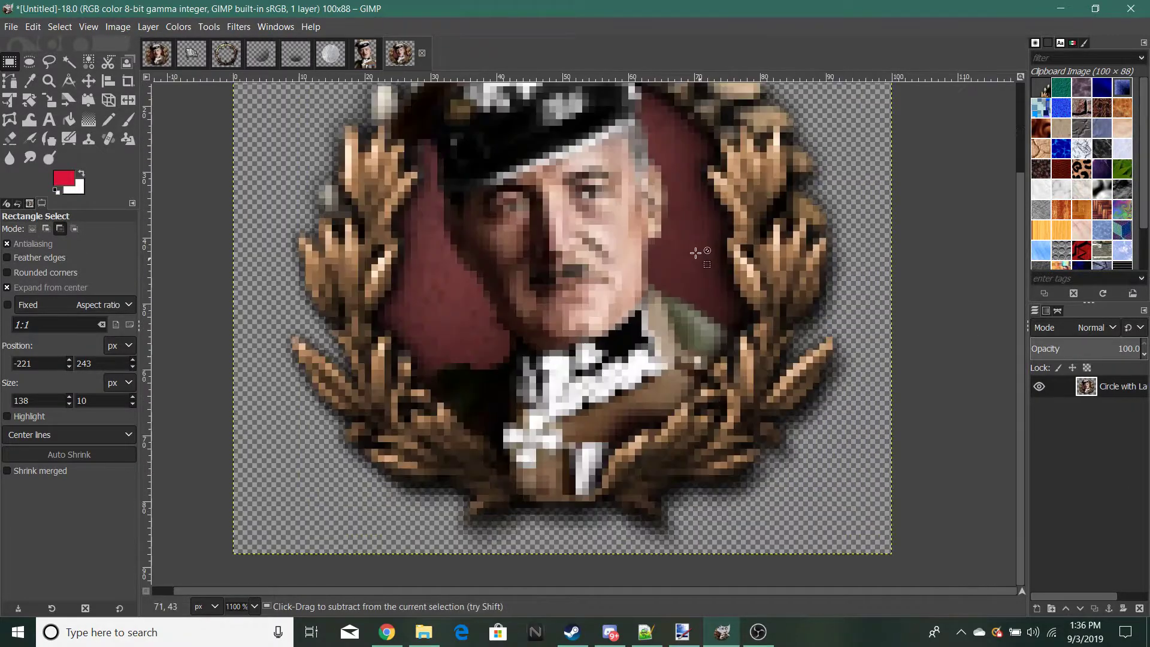
scroll(530, 323, down, 1)
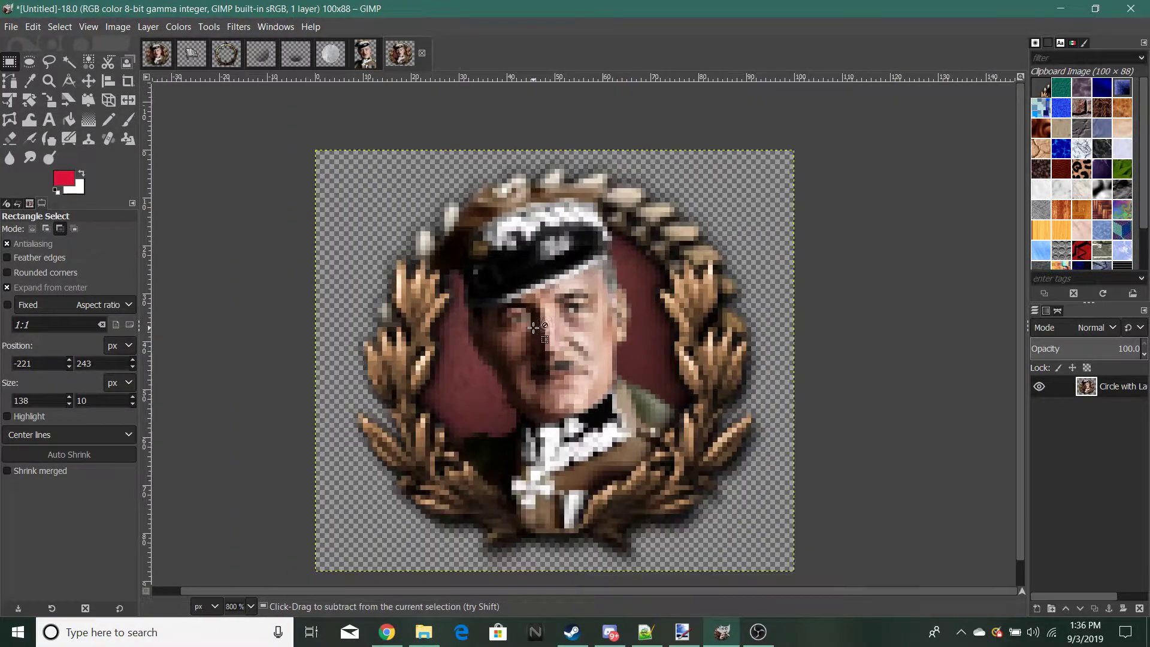
click(156, 48)
scroll(682, 392, up, 2)
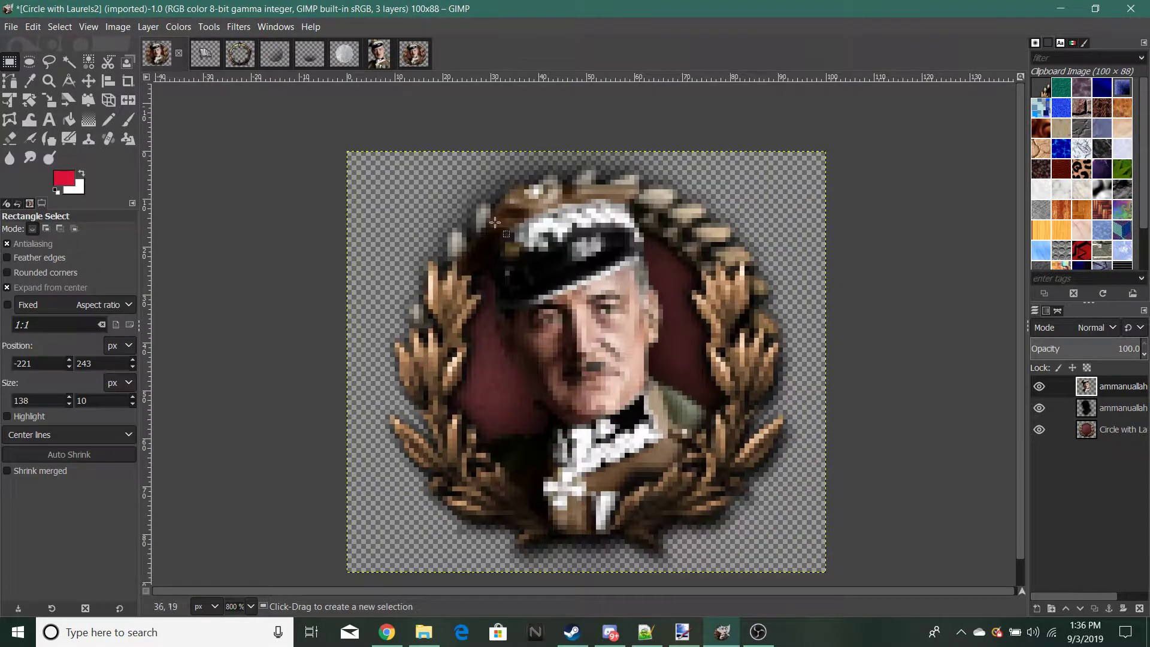
click(416, 63)
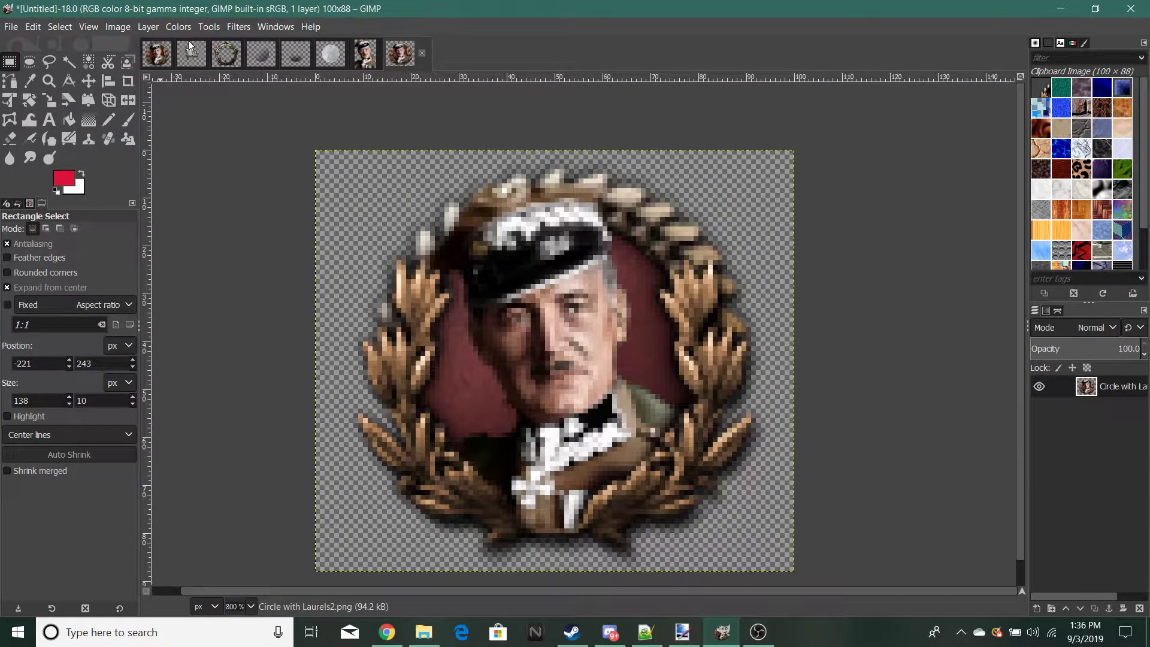
click(162, 51)
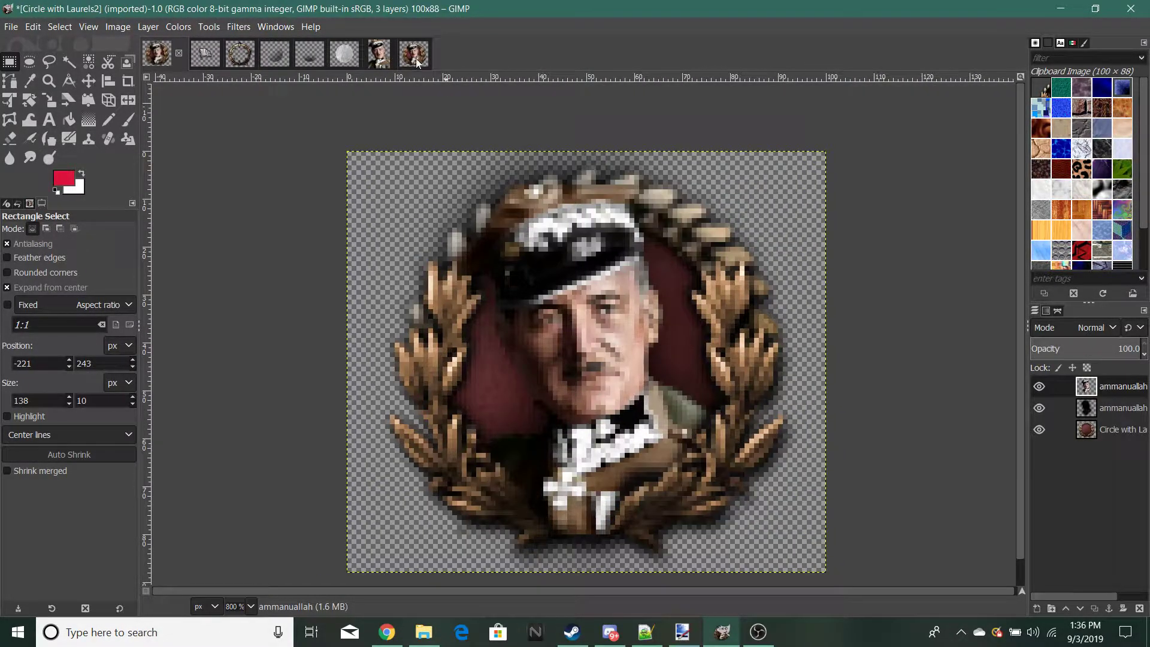
click(416, 60)
click(156, 54)
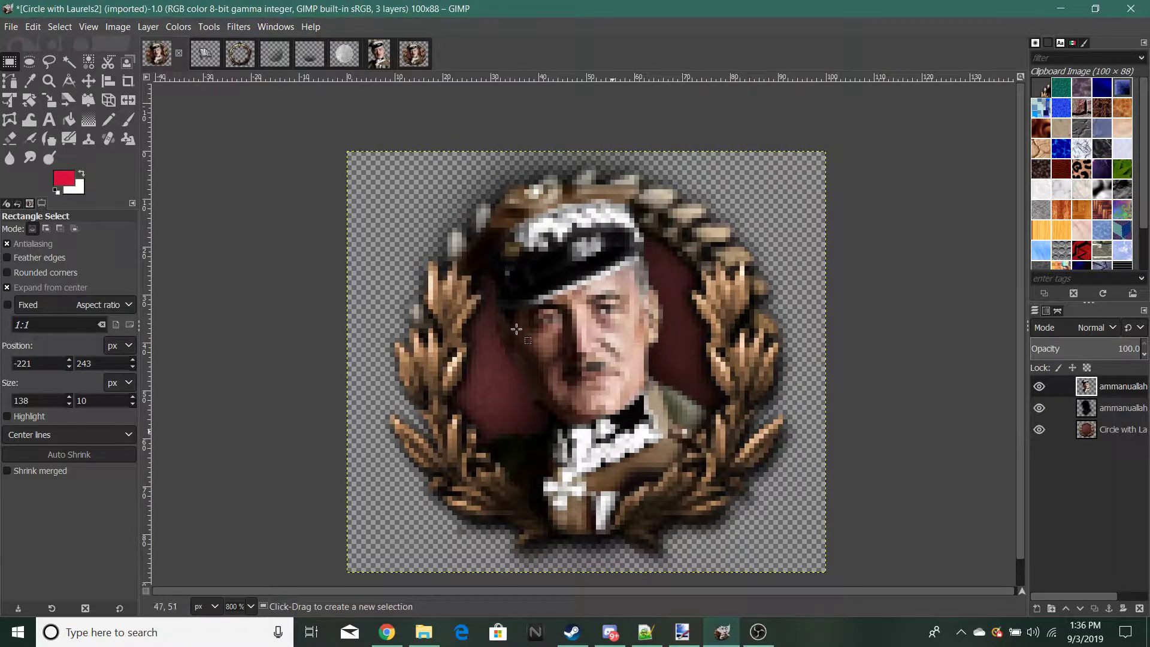
click(413, 55)
Step: Close the untitled comparison image, discarding its changes, and return to the layered laurel icon
click(422, 54)
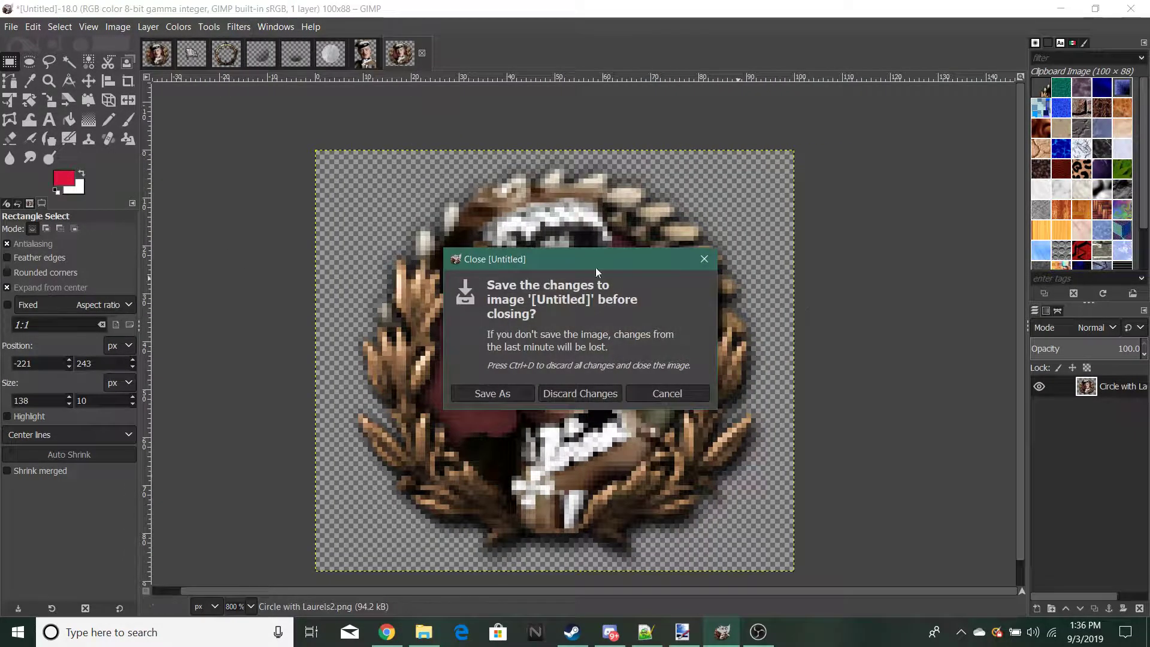
click(565, 394)
click(156, 54)
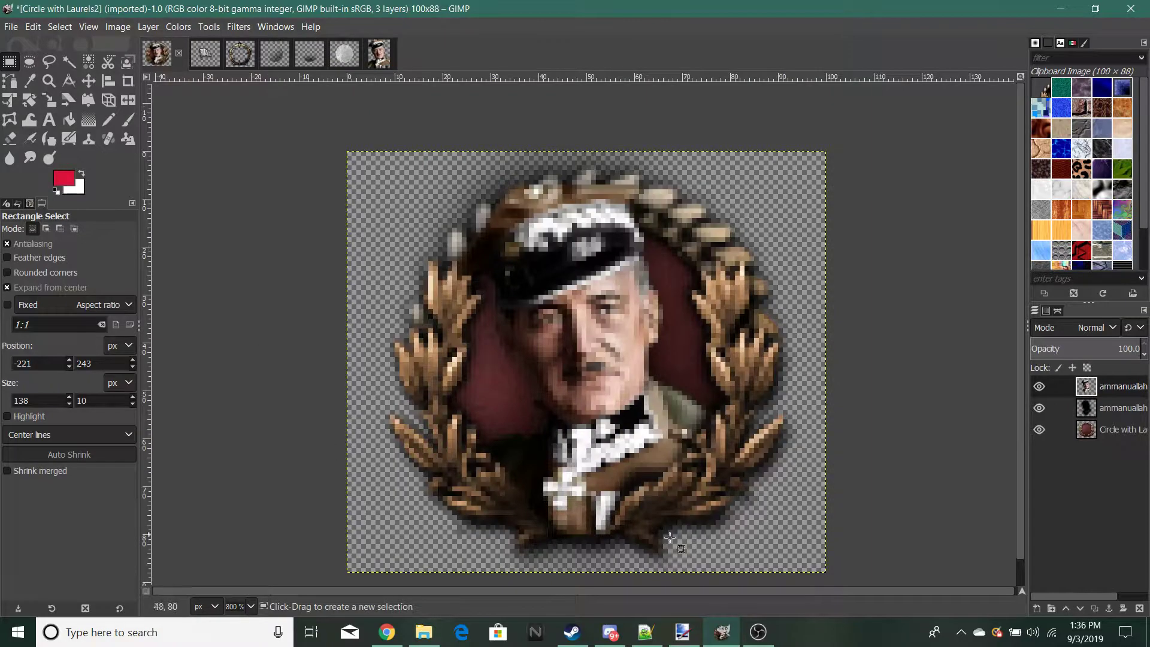
Step: Examine the shadowed icon at small size and close up
scroll(509, 261, down, 8)
scroll(576, 312, up, 10)
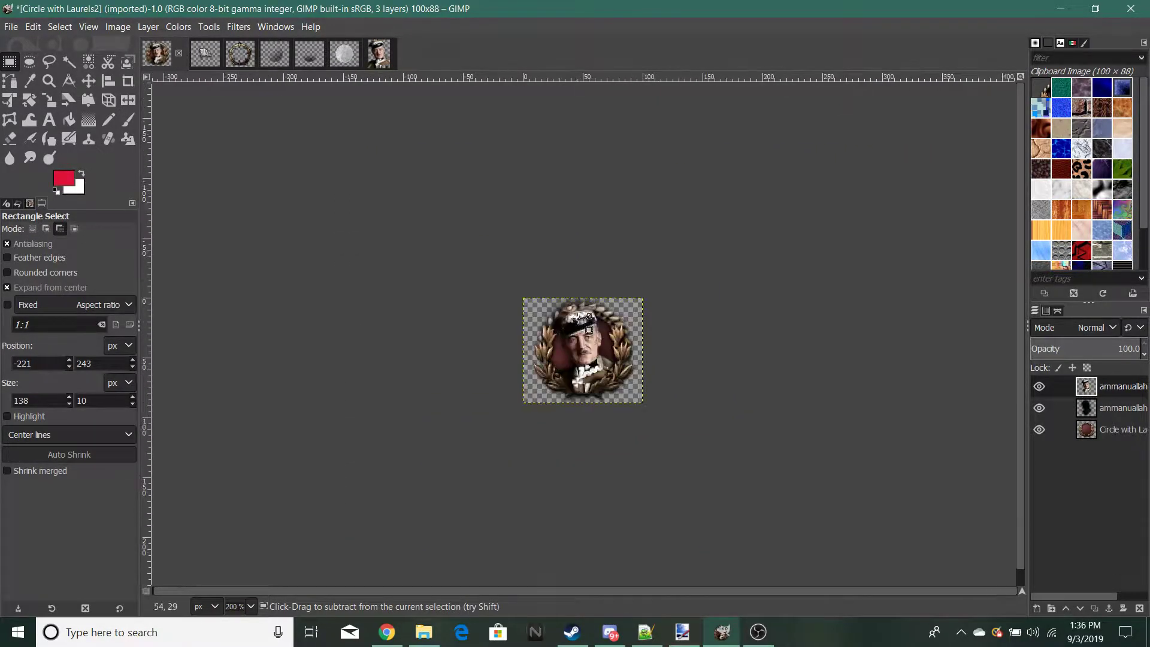
scroll(576, 312, down, 6)
scroll(579, 324, up, 3)
scroll(582, 338, down, 3)
scroll(584, 339, up, 6)
scroll(584, 339, down, 1)
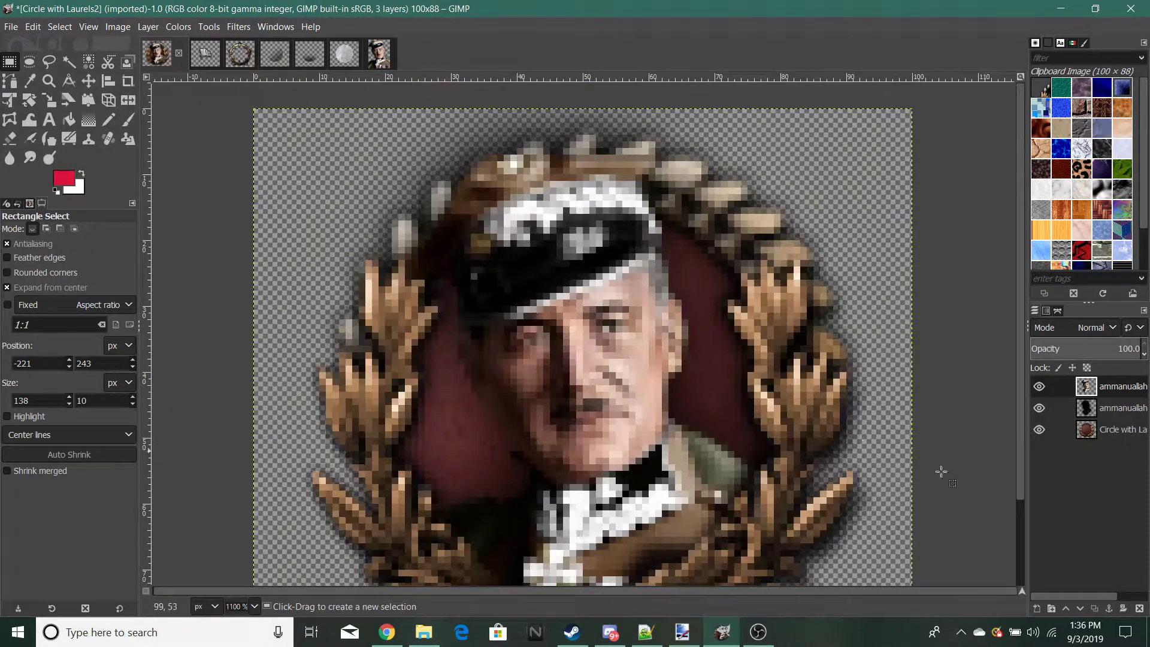
Step: Cut all three layers out of the laurel icon image and close it, discarding its changes
key(ctrl+x)
key(ctrl+x)
key(ctrl+x)
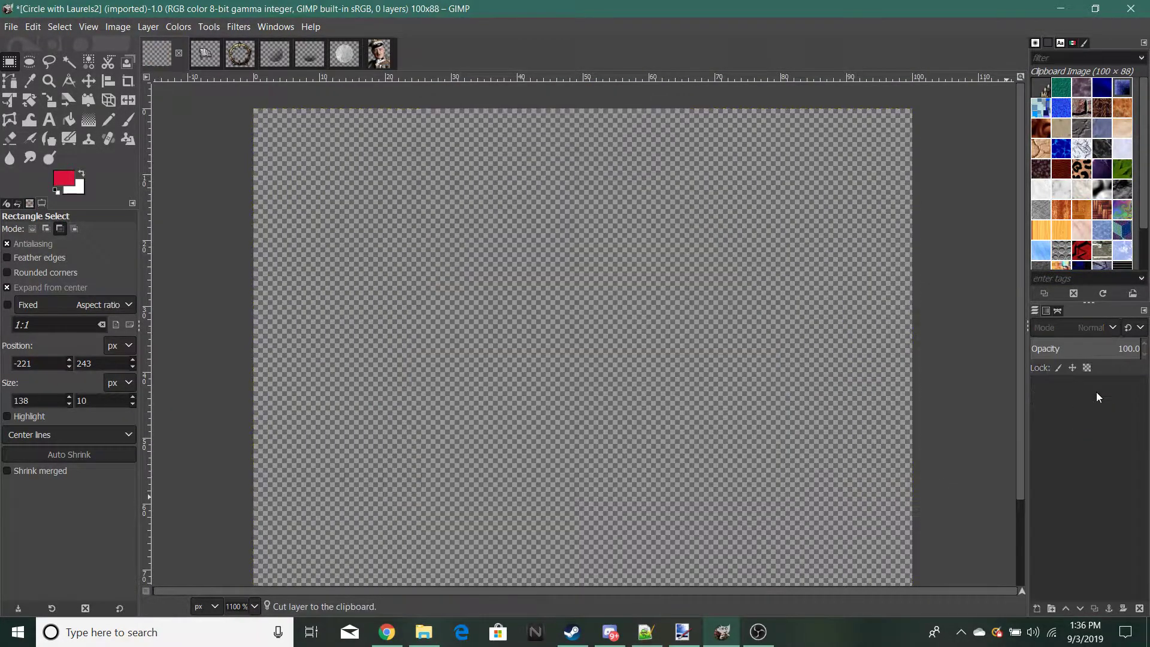
click(179, 53)
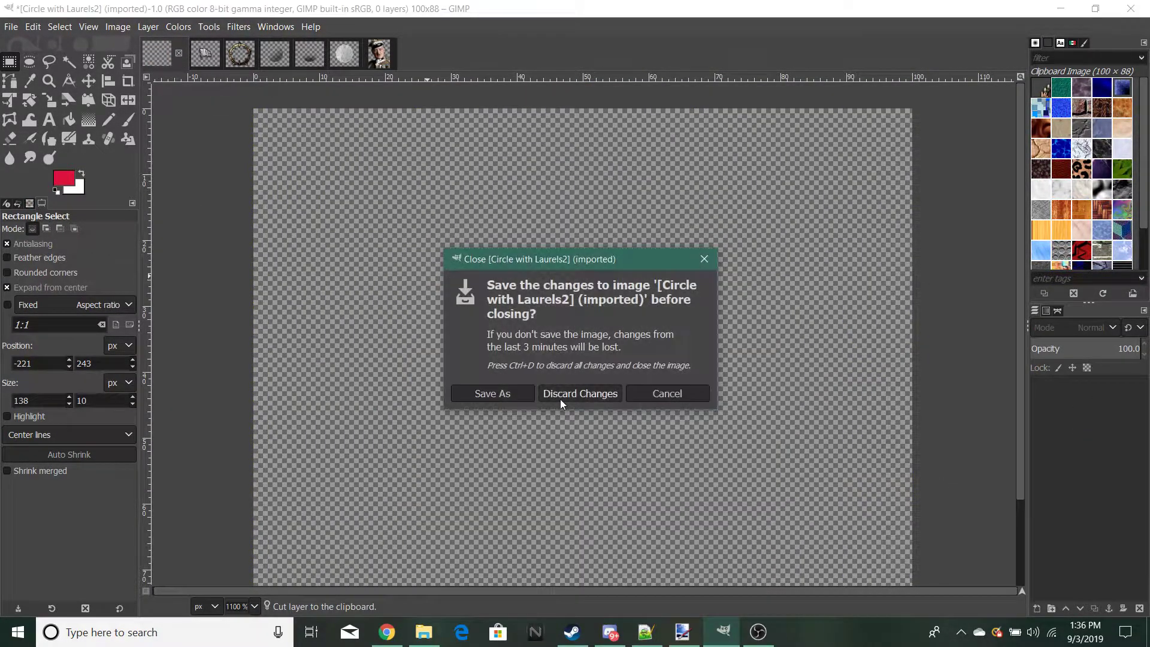
click(561, 394)
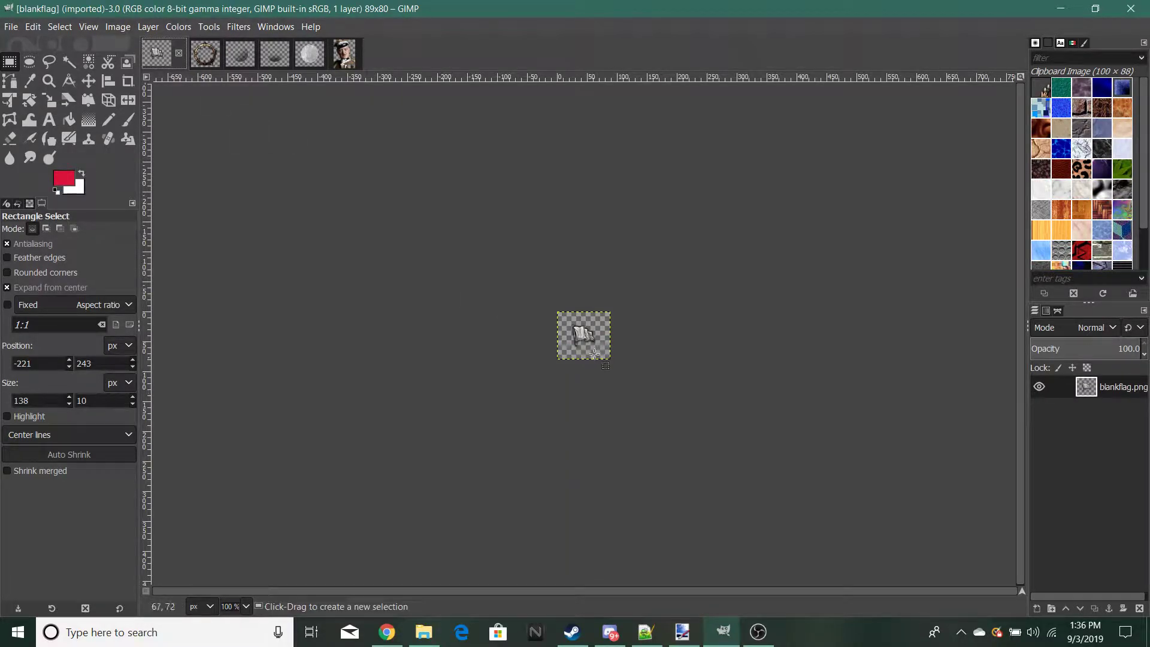
Step: Start opening another image from the blank flag document and browse to the Flags folder inside Versailles_Database on the Desktop
scroll(574, 372, up, 3)
scroll(874, 390, up, 5)
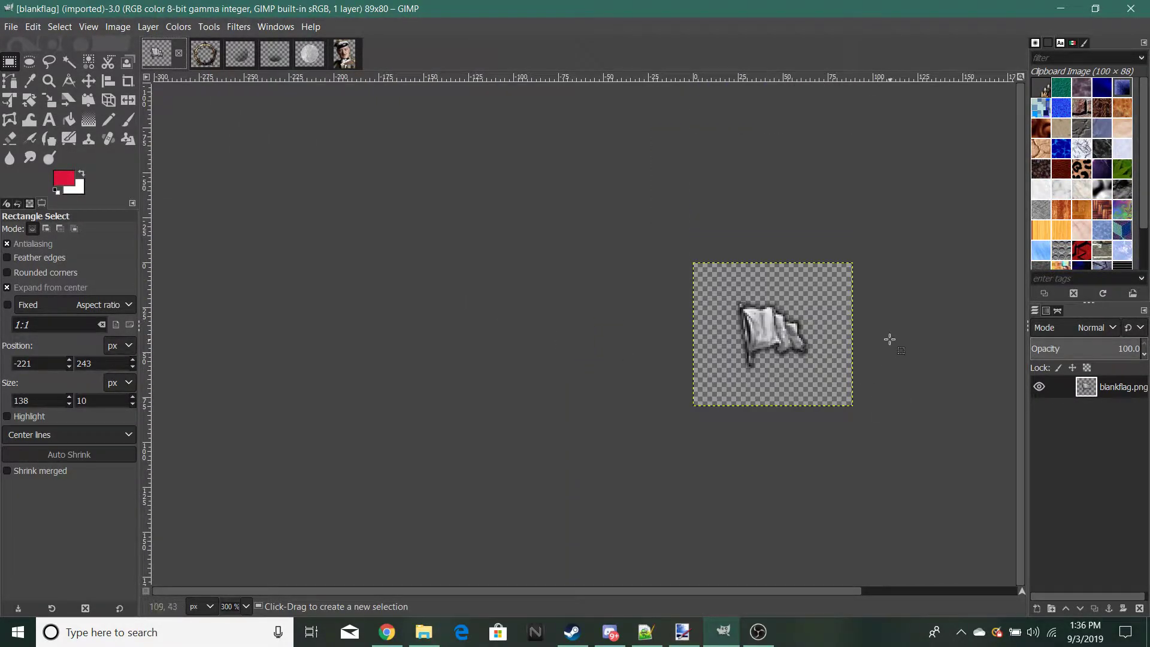
scroll(889, 339, up, 4)
scroll(742, 342, down, 2)
click(11, 27)
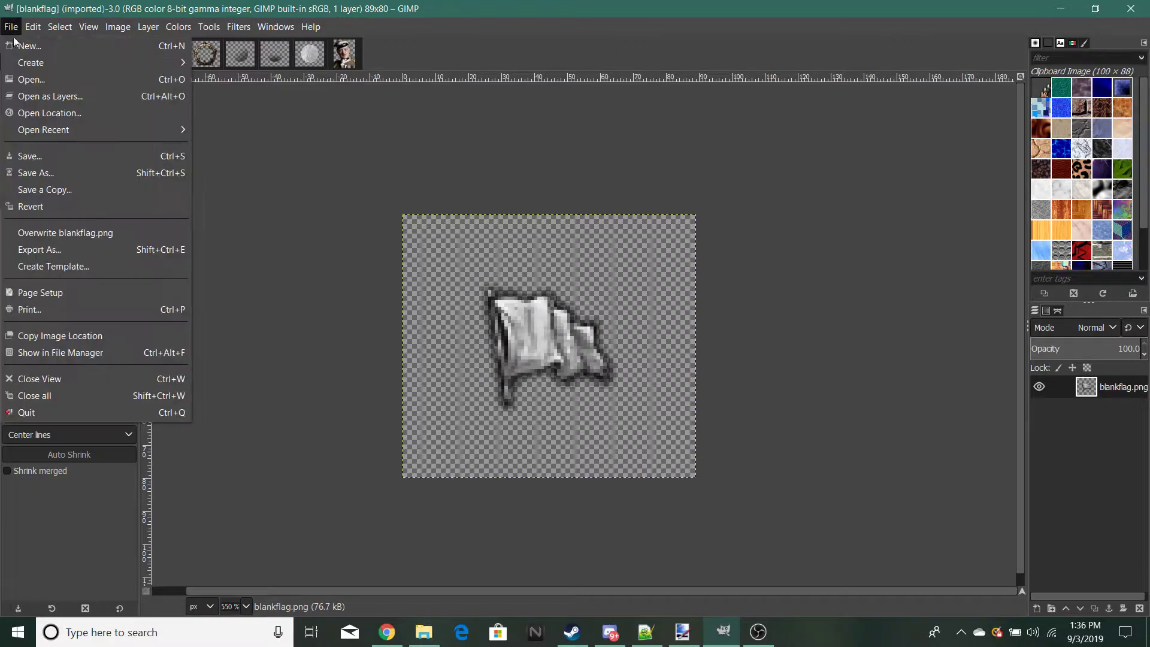
click(31, 79)
scroll(635, 242, up, 5)
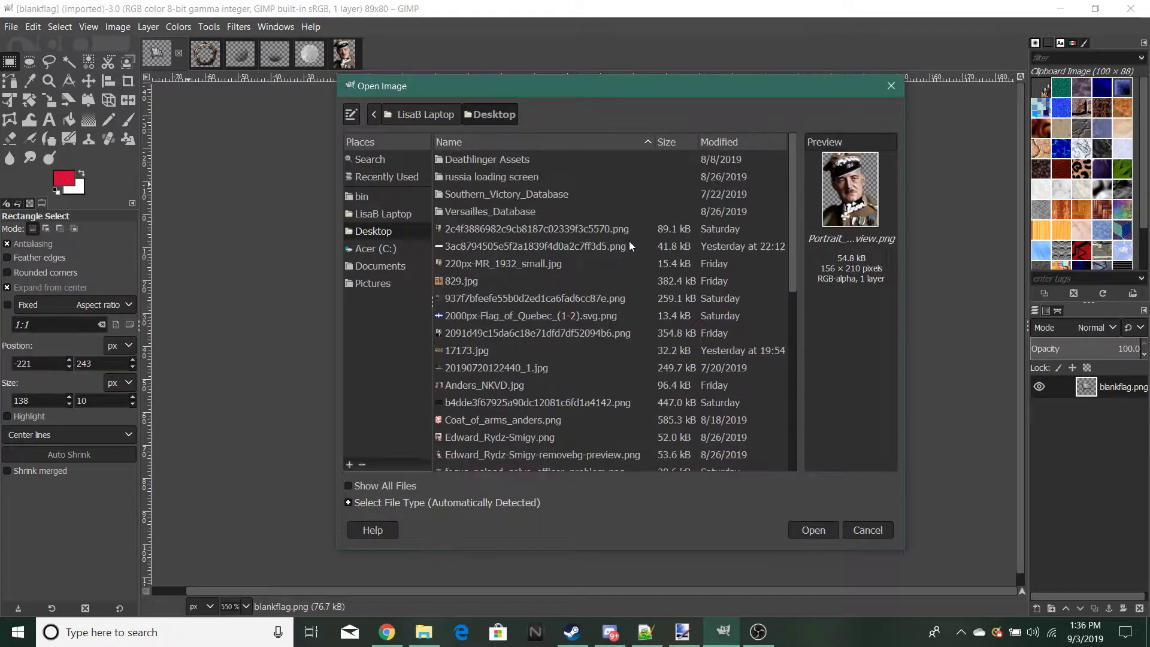
double_click(450, 211)
double_click(465, 197)
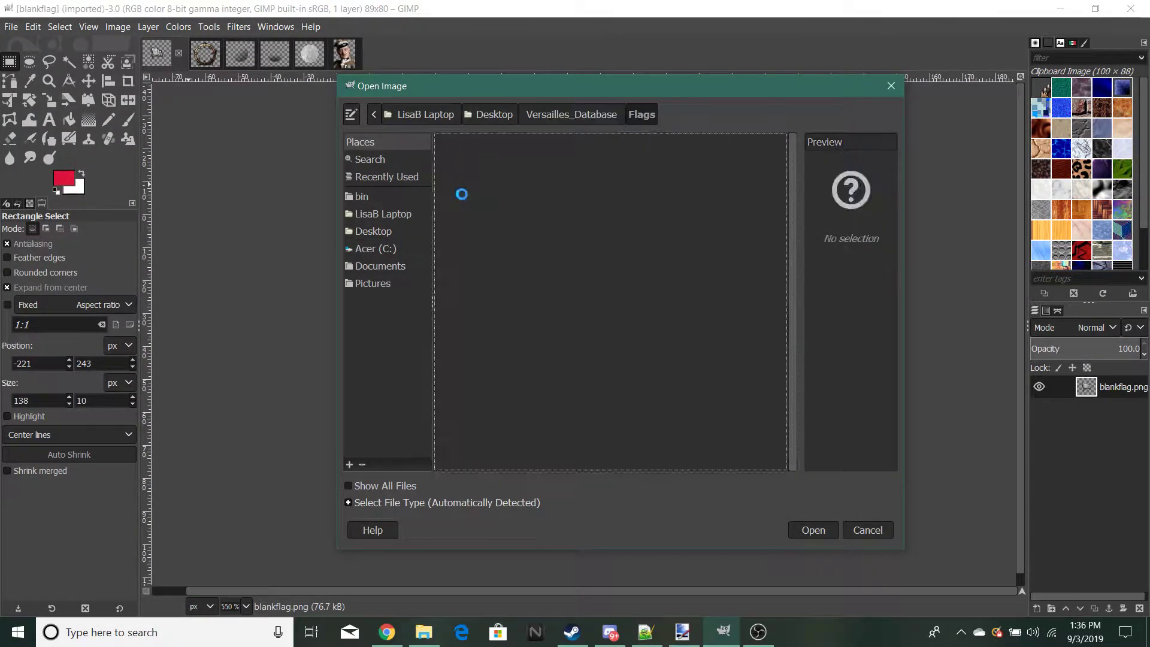
Step: Preview several flag files in the Flags folder and open ITA_fascism_result.png
click(525, 301)
click(530, 368)
click(534, 406)
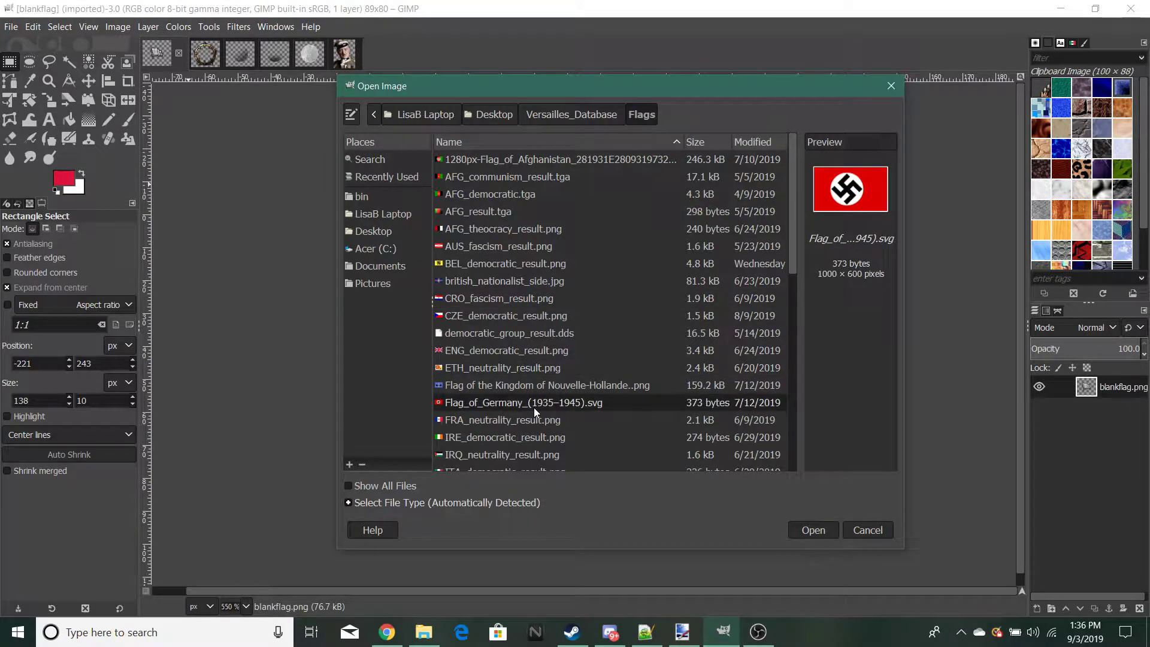
click(533, 452)
scroll(533, 451, down, 3)
click(574, 334)
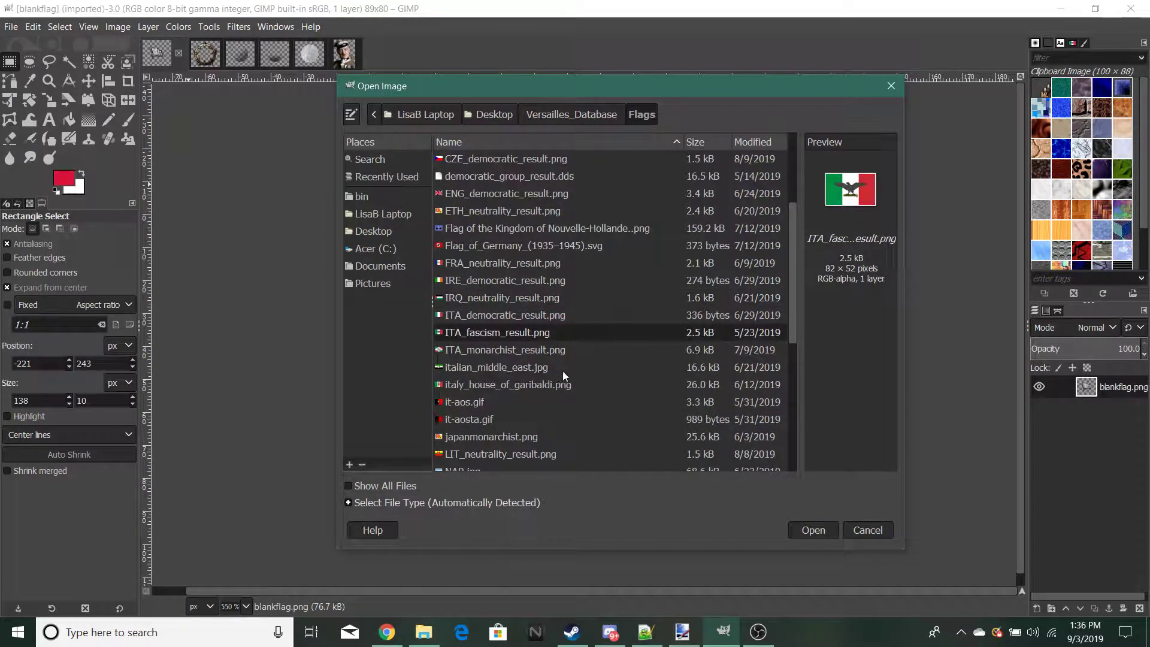
click(497, 316)
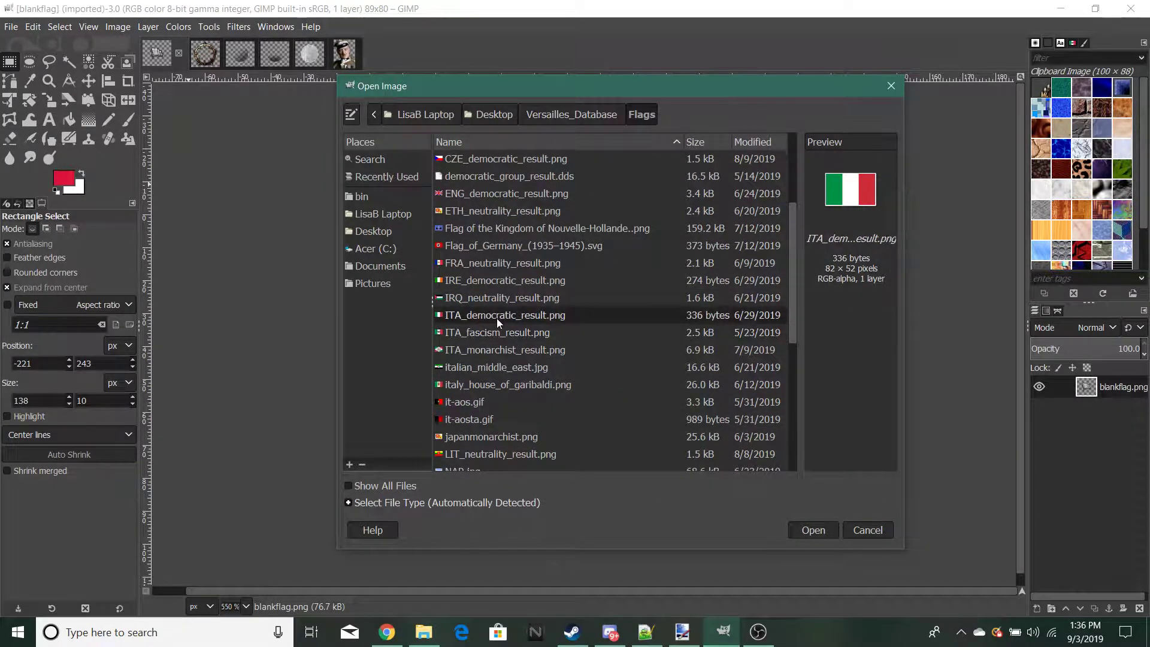
click(498, 332)
double_click(498, 333)
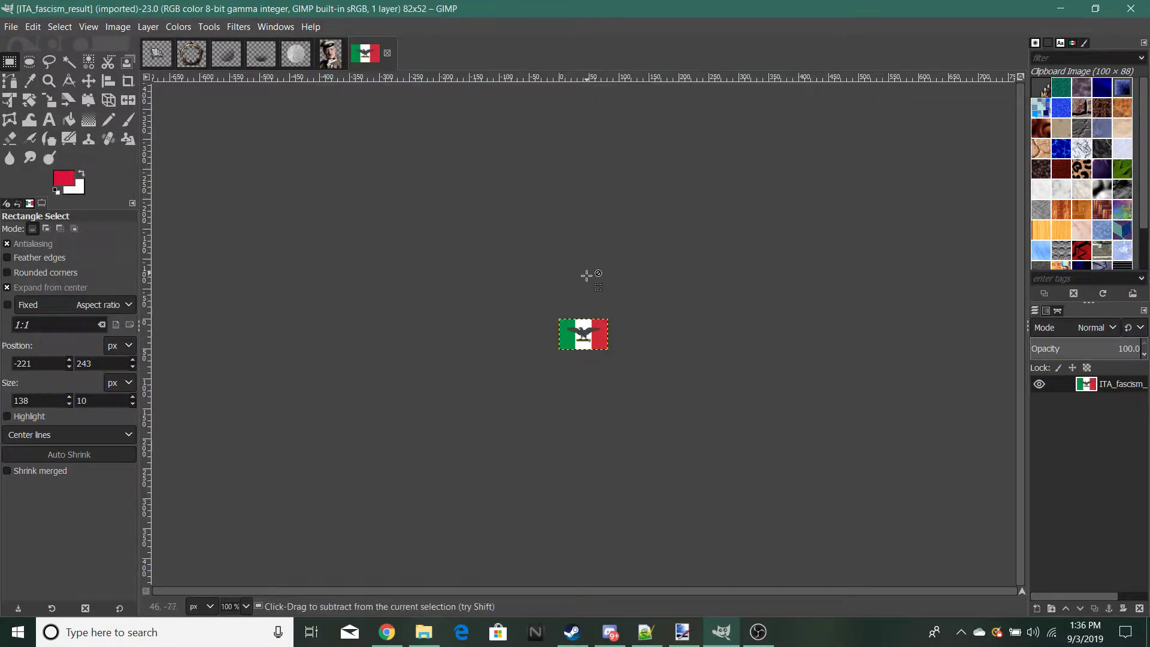
Step: Sample the Italian flag's green as the foreground color and return to the blank flag image with the Paintbrush tool
key(4)
key(o)
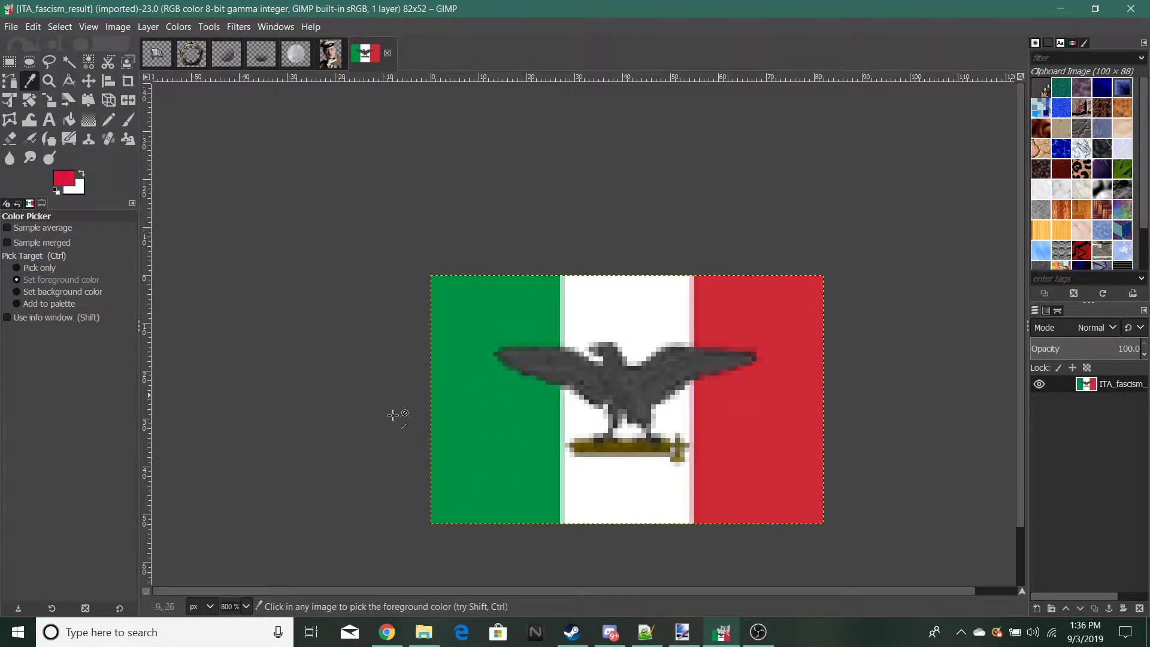
click(156, 65)
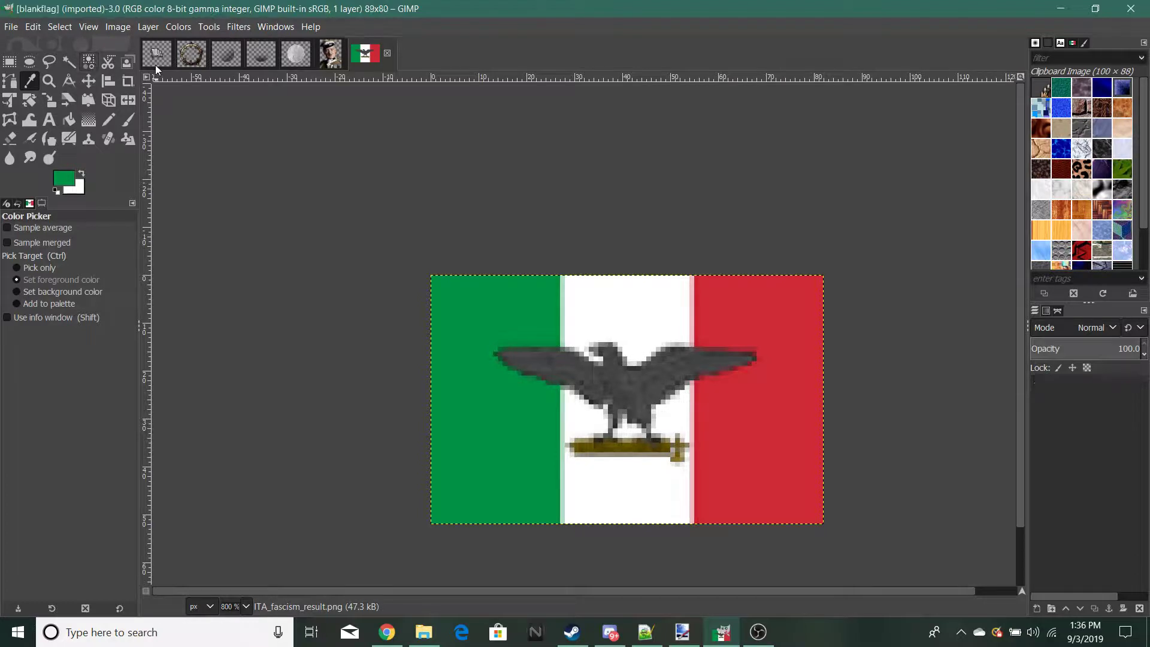
key(p)
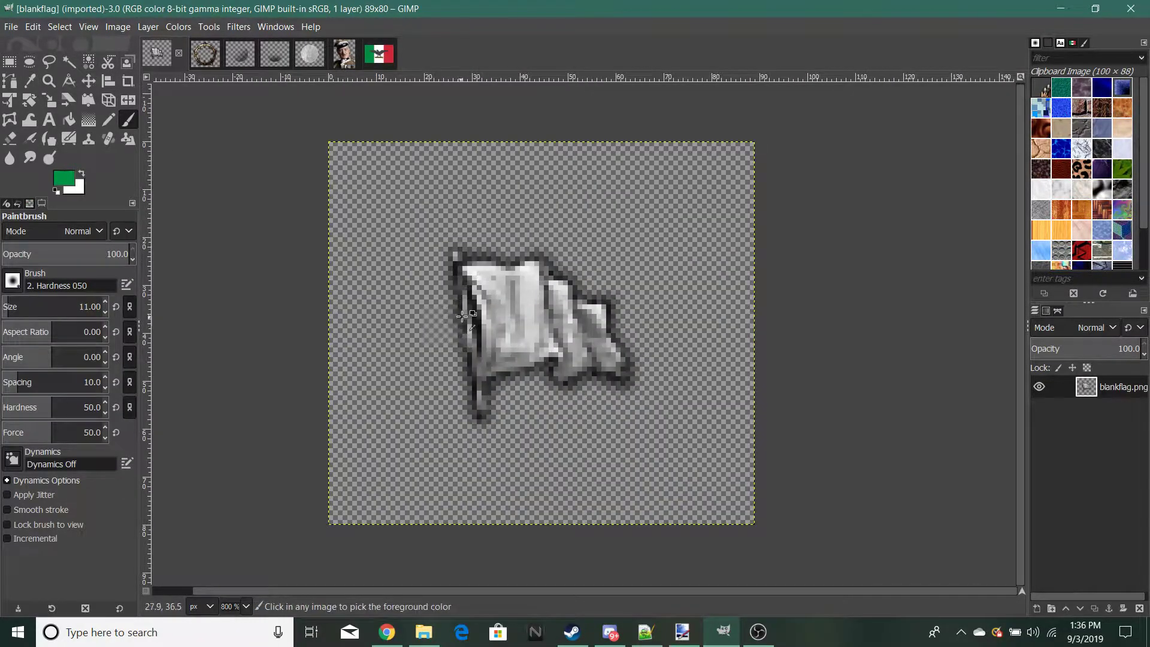
Step: Add a new transparent 89 x 80 px layer above the blank flag layer
key(5)
right_click(1106, 491)
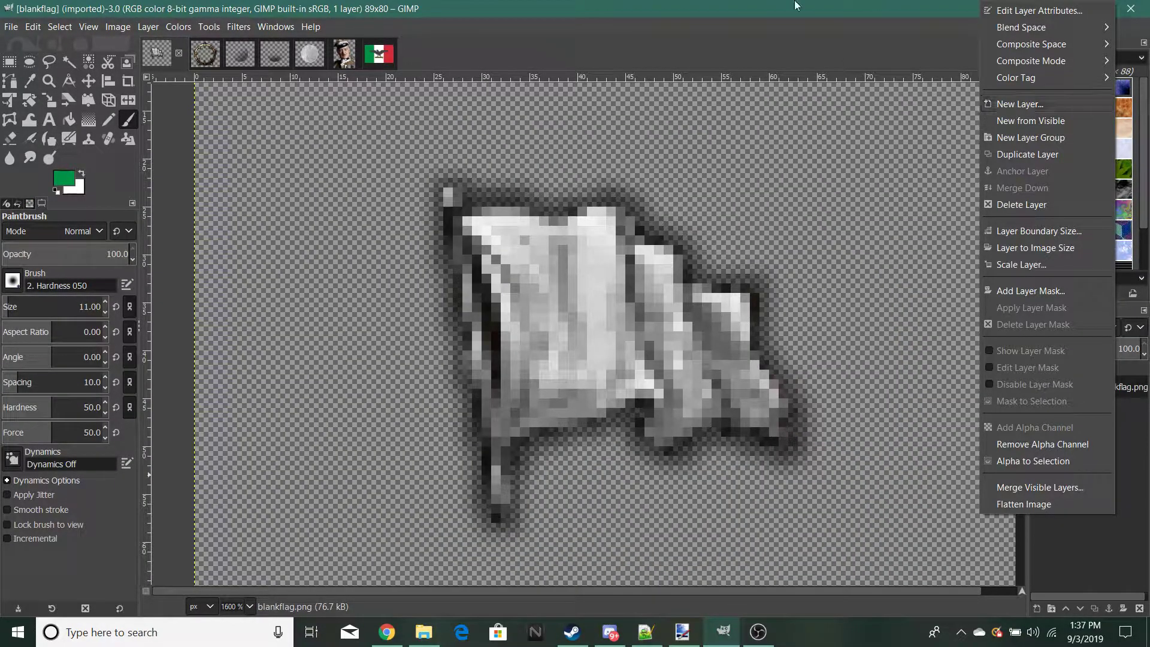
key(Escape)
key(minus)
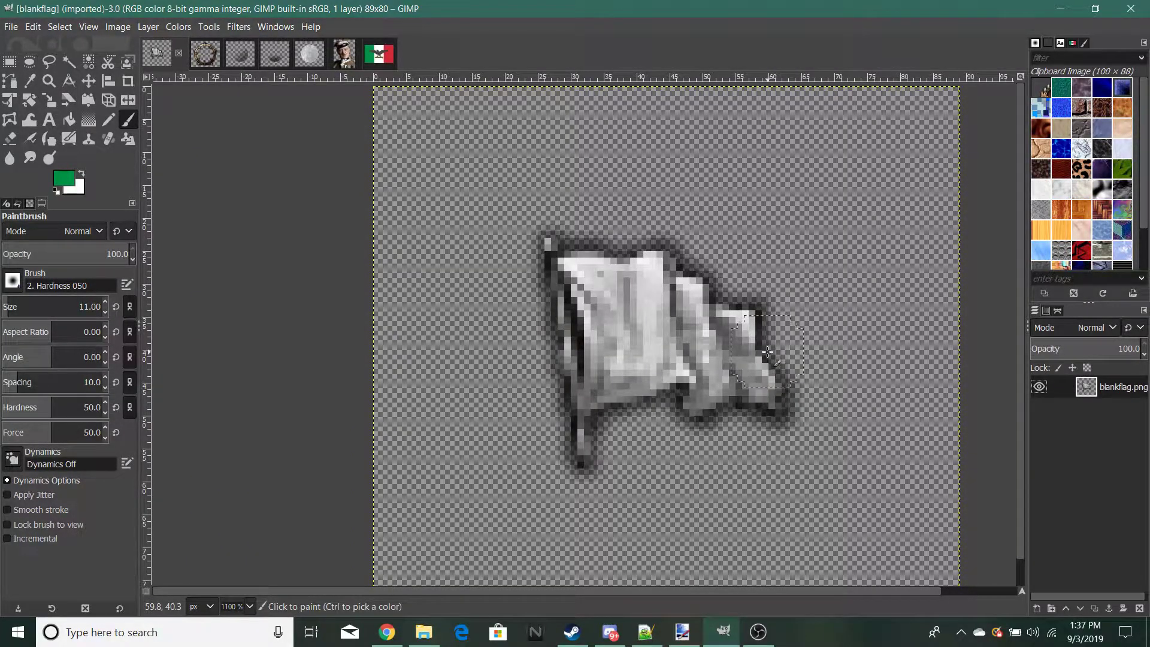
right_click(1094, 466)
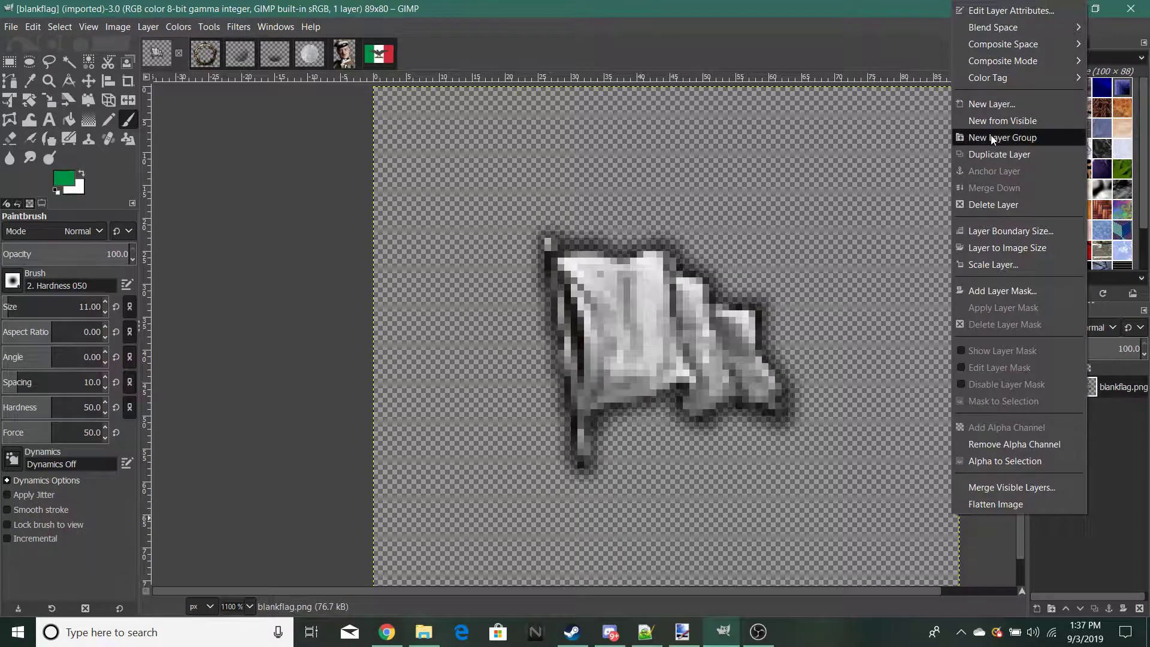
click(1006, 105)
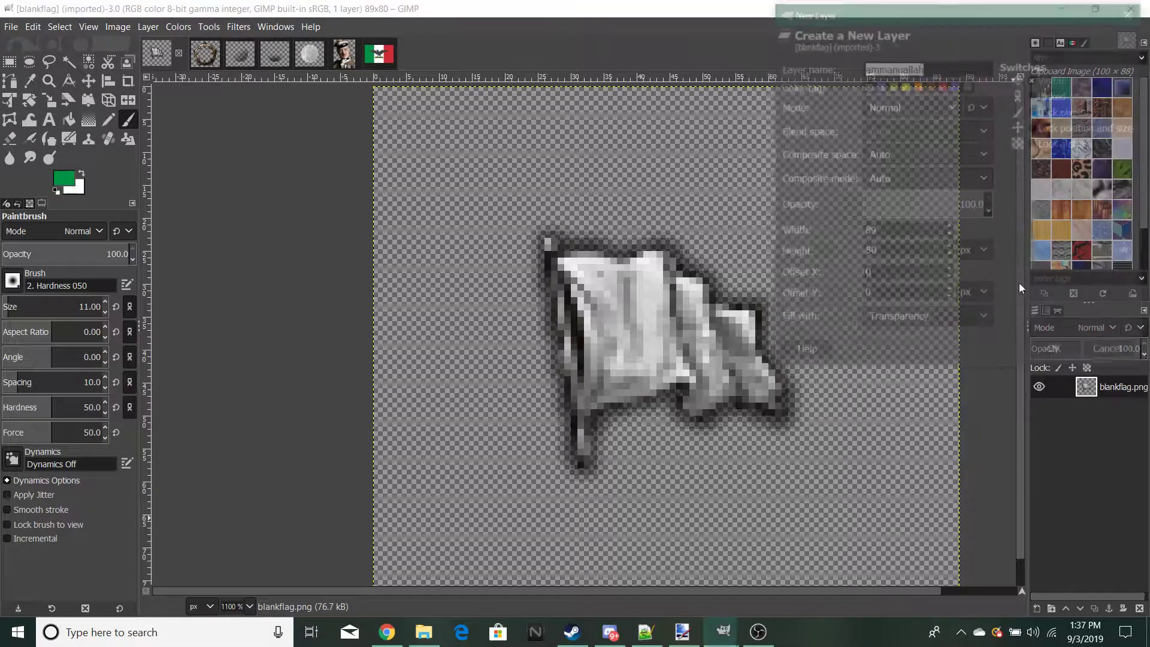
click(1045, 352)
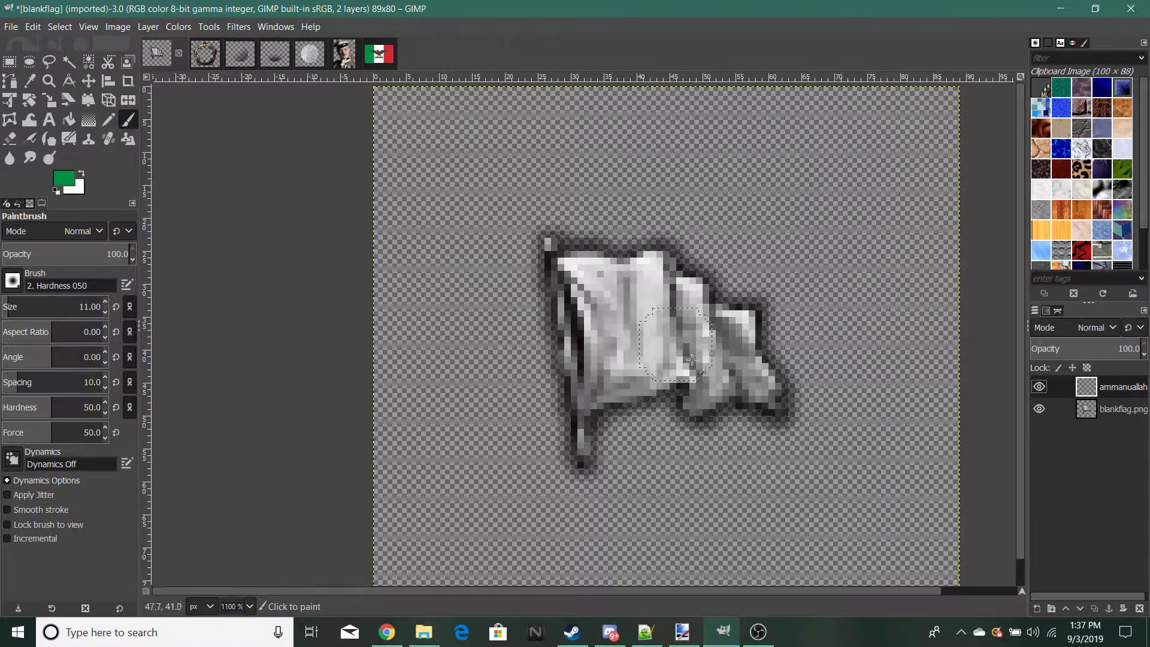
Step: Set the brush size to 7 and paint the flag's pole-side section green and its middle fold white on the new layer
scroll(692, 359, up, 1)
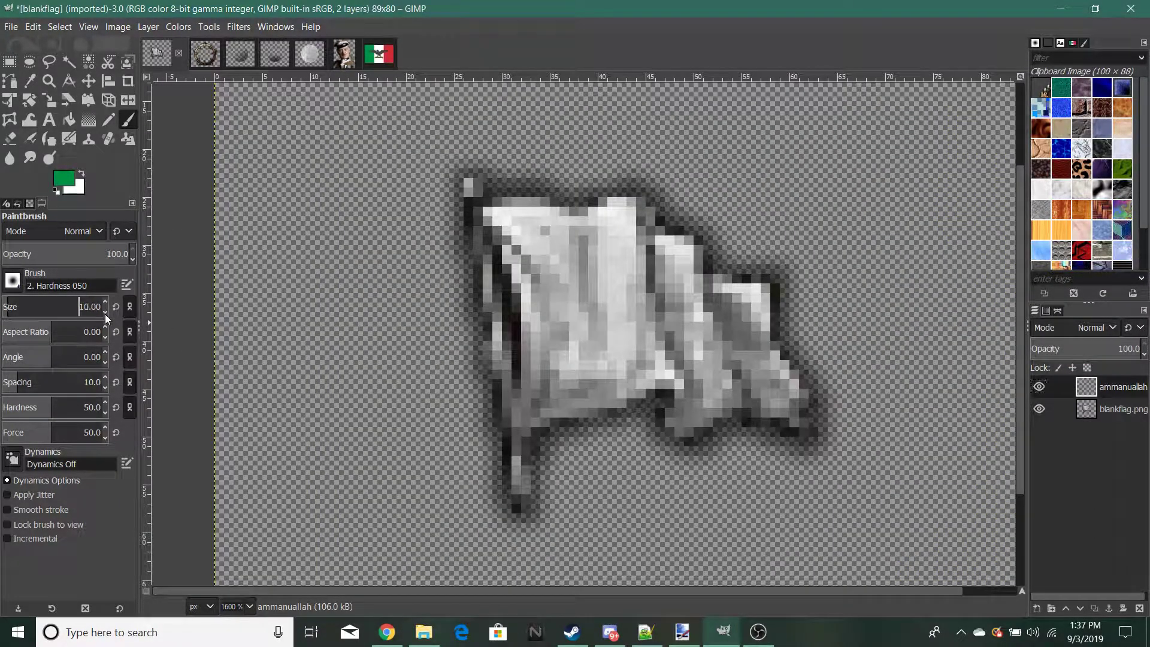
scroll(105, 314, down, 3)
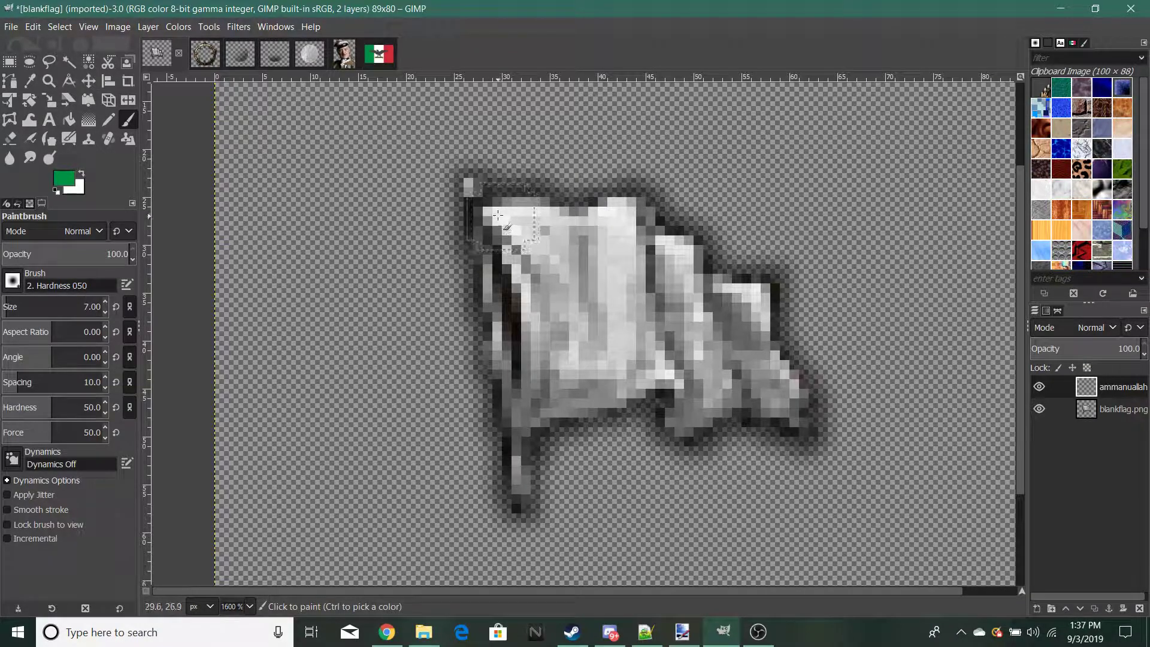
mouse_move(498, 214)
mouse_down()
mouse_move(539, 313)
mouse_move(533, 419)
mouse_move(636, 381)
mouse_move(618, 251)
mouse_move(613, 368)
mouse_move(543, 309)
mouse_move(580, 391)
mouse_move(591, 284)
mouse_move(592, 331)
mouse_move(537, 282)
mouse_move(548, 329)
mouse_move(505, 226)
mouse_move(602, 249)
mouse_move(542, 263)
mouse_move(552, 247)
mouse_move(555, 348)
mouse_move(531, 230)
mouse_move(619, 227)
mouse_move(504, 221)
mouse_up()
mouse_move(615, 222)
mouse_down()
mouse_move(637, 201)
mouse_move(620, 207)
mouse_up()
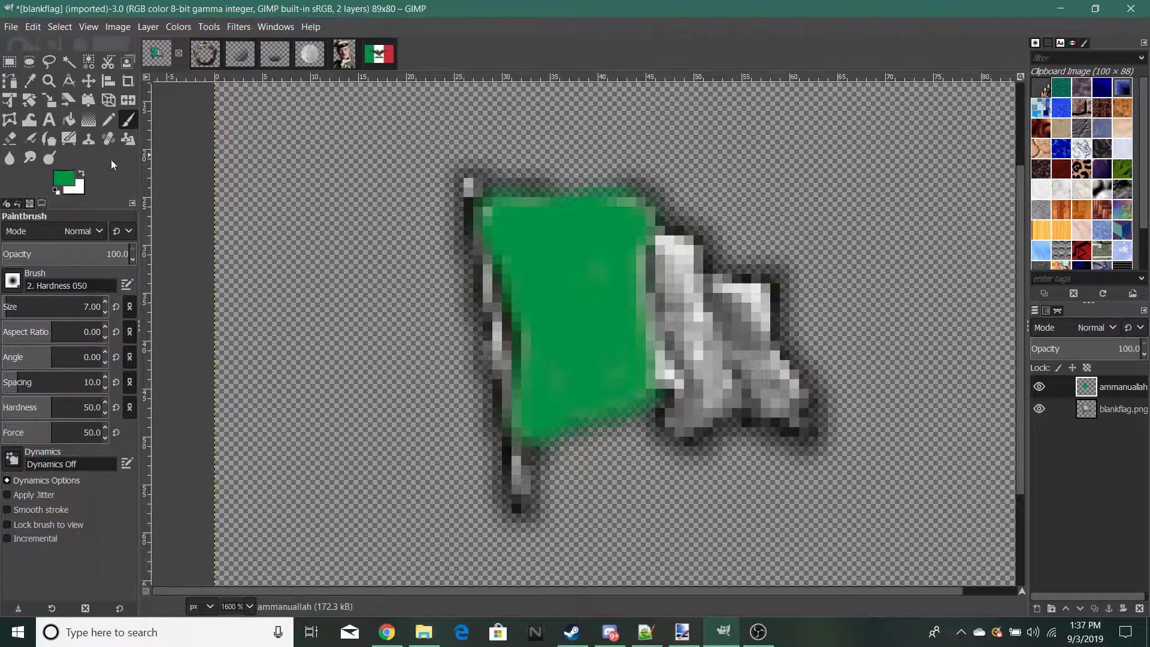
click(80, 173)
mouse_move(668, 265)
mouse_down()
mouse_move(656, 374)
mouse_move(668, 246)
mouse_move(701, 317)
mouse_move(694, 409)
mouse_move(641, 244)
mouse_move(623, 324)
mouse_up()
Step: Sample the red from the Italian flag image and paint the outer end of the blank flag with it
click(384, 54)
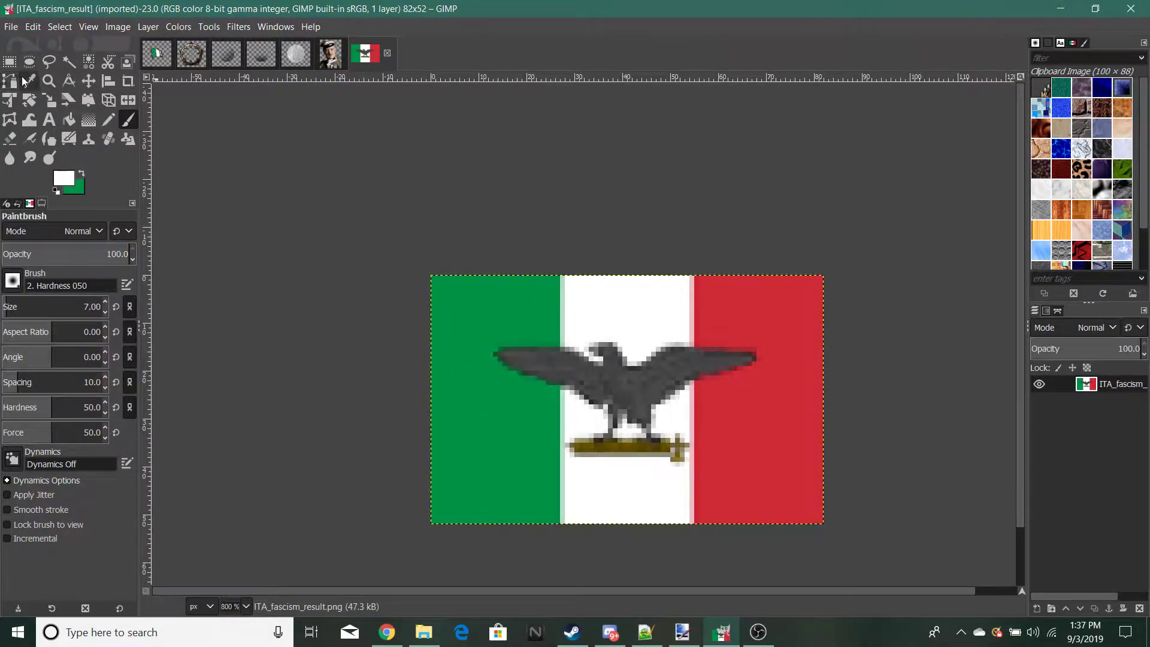
click(29, 80)
click(746, 366)
click(158, 54)
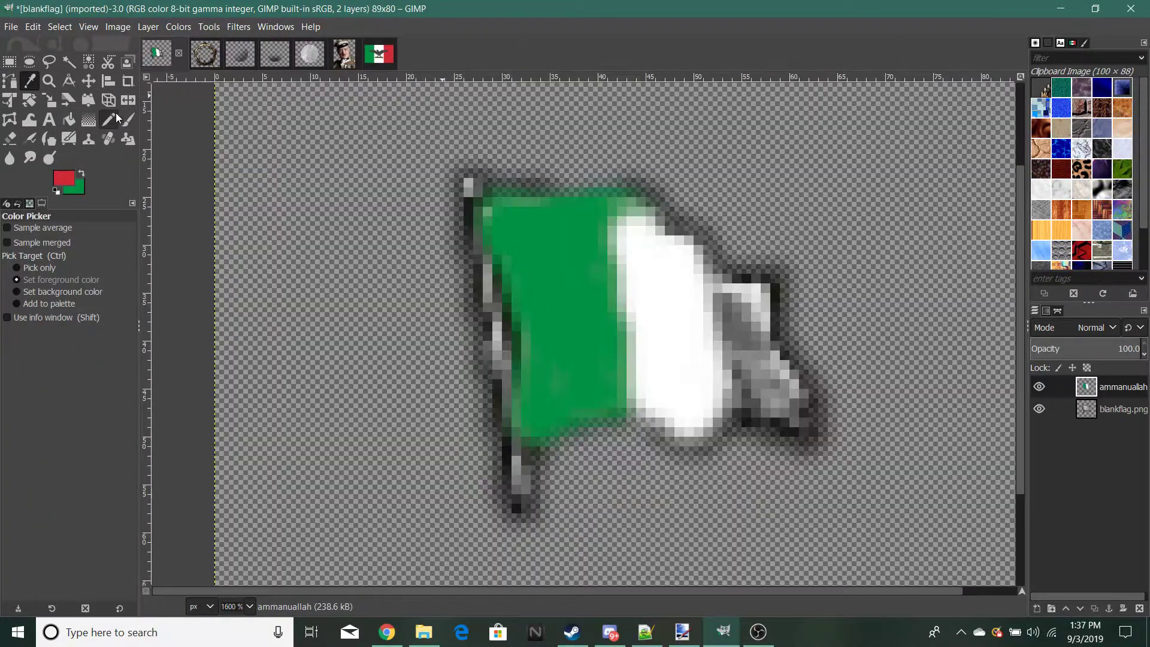
click(128, 119)
mouse_move(727, 298)
mouse_down()
mouse_move(755, 394)
mouse_move(742, 302)
mouse_move(752, 314)
mouse_move(740, 394)
mouse_move(760, 421)
mouse_move(781, 423)
mouse_move(746, 281)
mouse_up()
Step: Sample the white stripe's color and widen the stripe by painting over the adjoining edge of the green section
scroll(797, 339, down, 9)
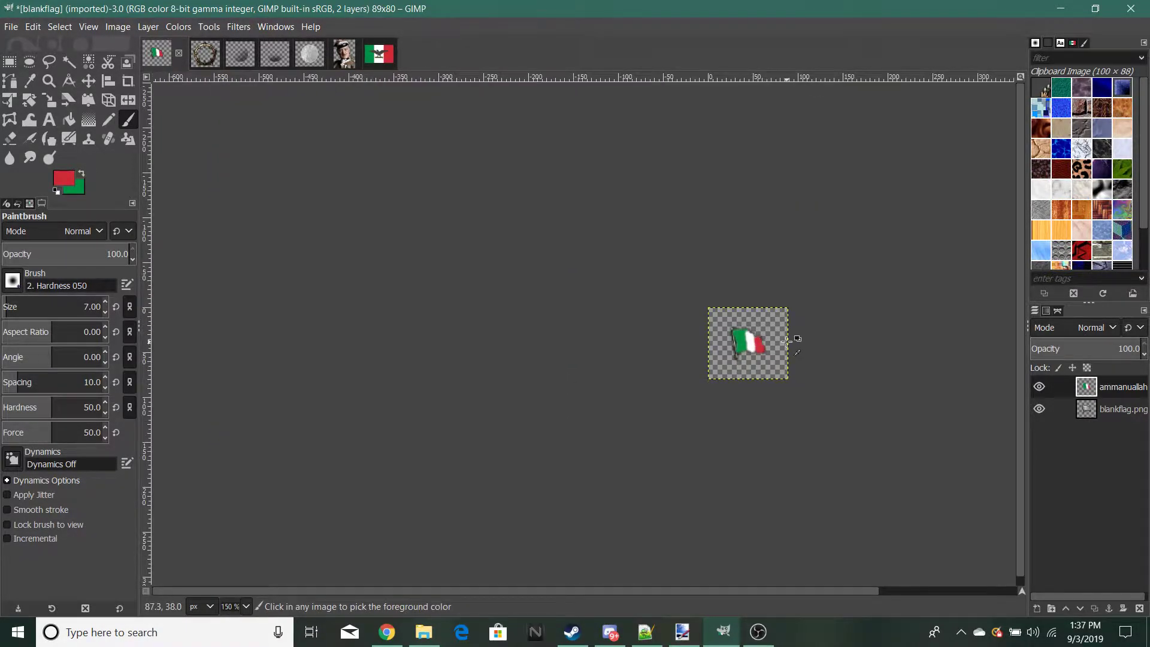
scroll(796, 339, up, 8)
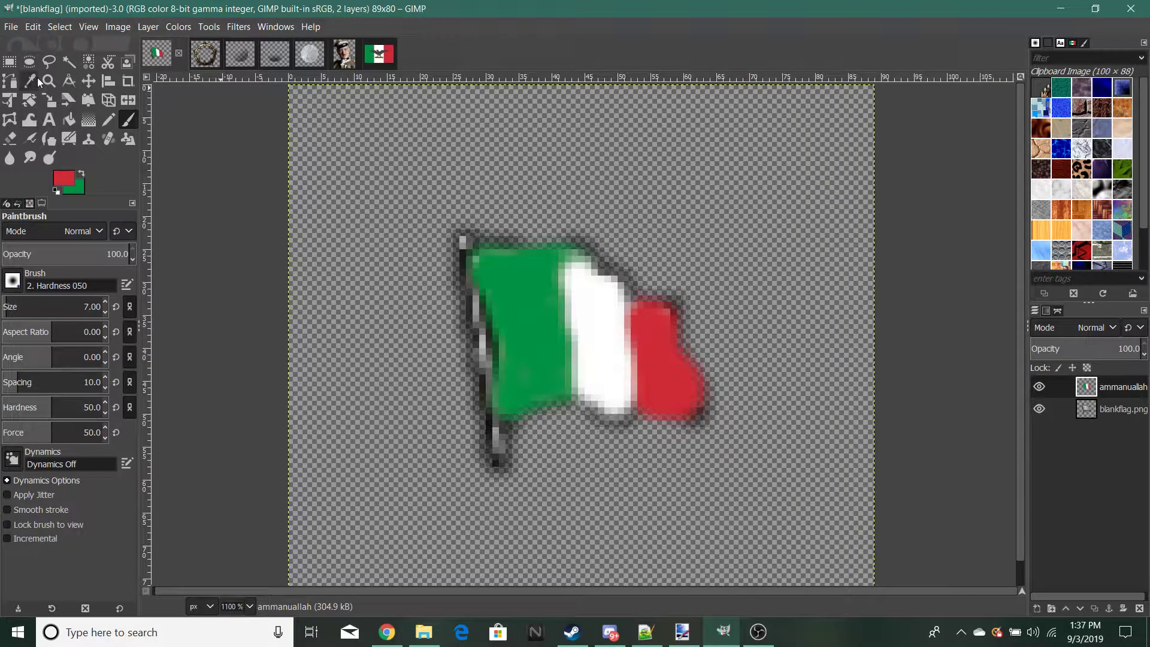
click(30, 80)
click(620, 348)
scroll(515, 287, up, 2)
key(p)
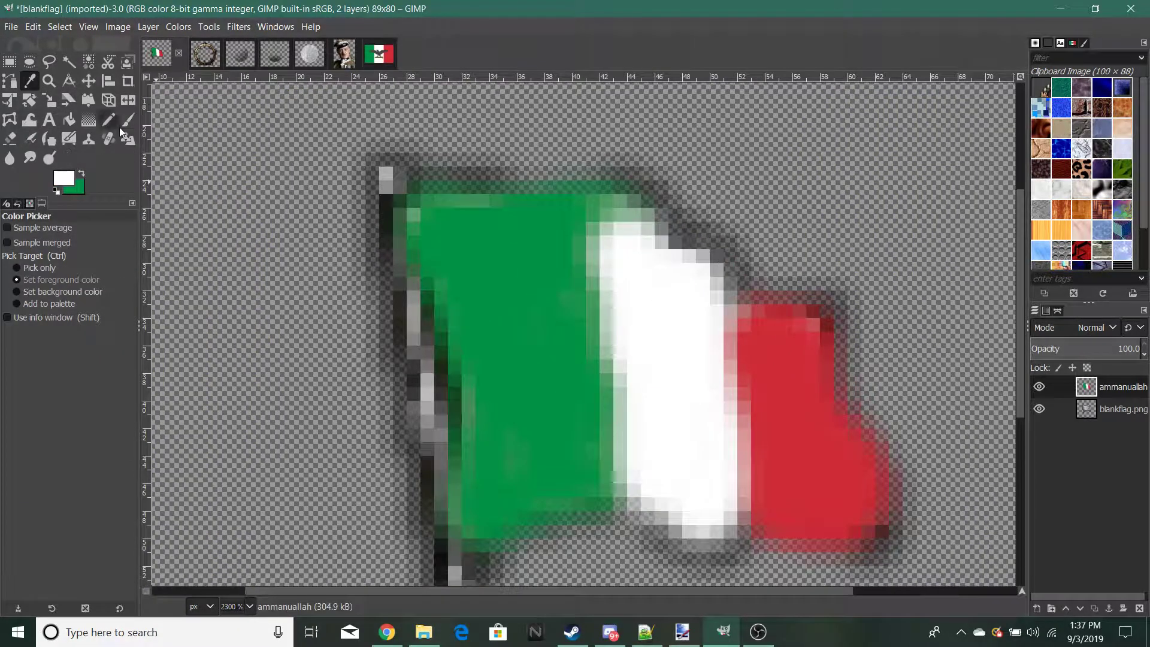
mouse_move(628, 283)
mouse_down()
mouse_move(620, 431)
mouse_move(637, 515)
mouse_up()
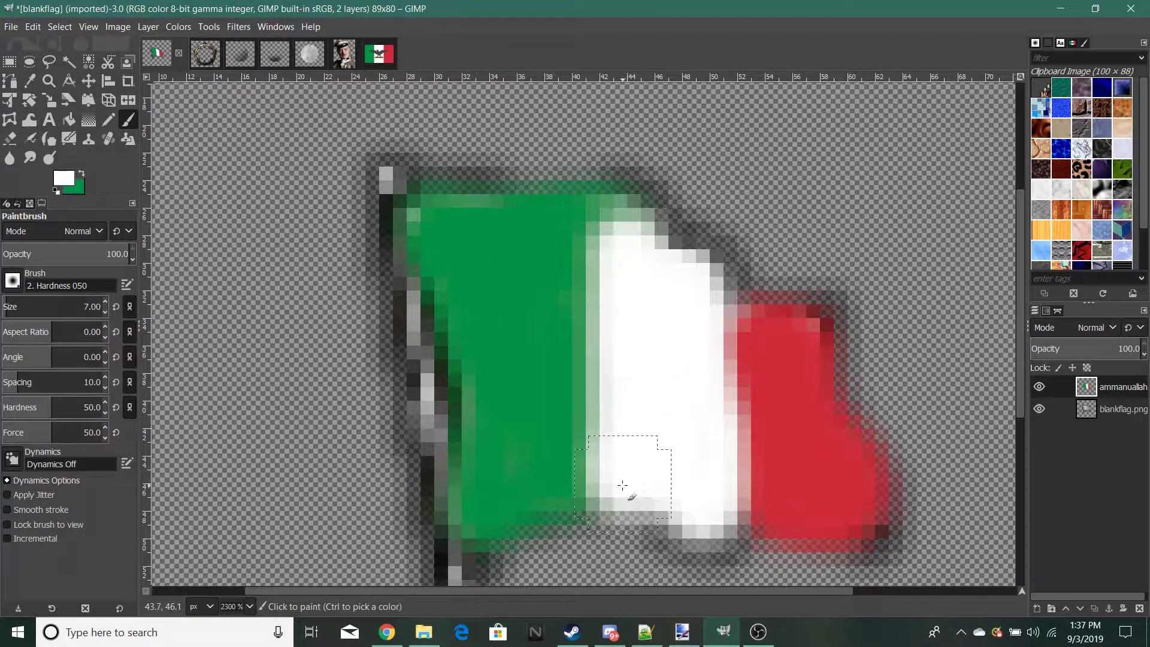
Step: Set the painted color layer's blend mode to Overlay over the blank flag
scroll(664, 499, down, 8)
scroll(663, 499, up, 6)
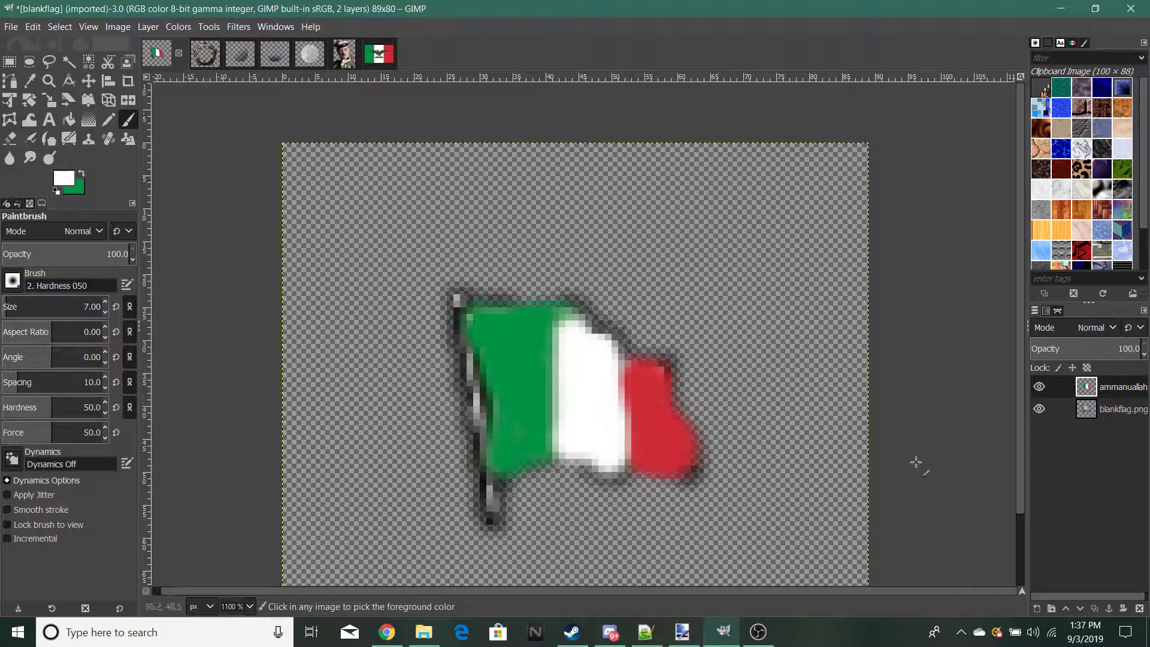
click(1084, 330)
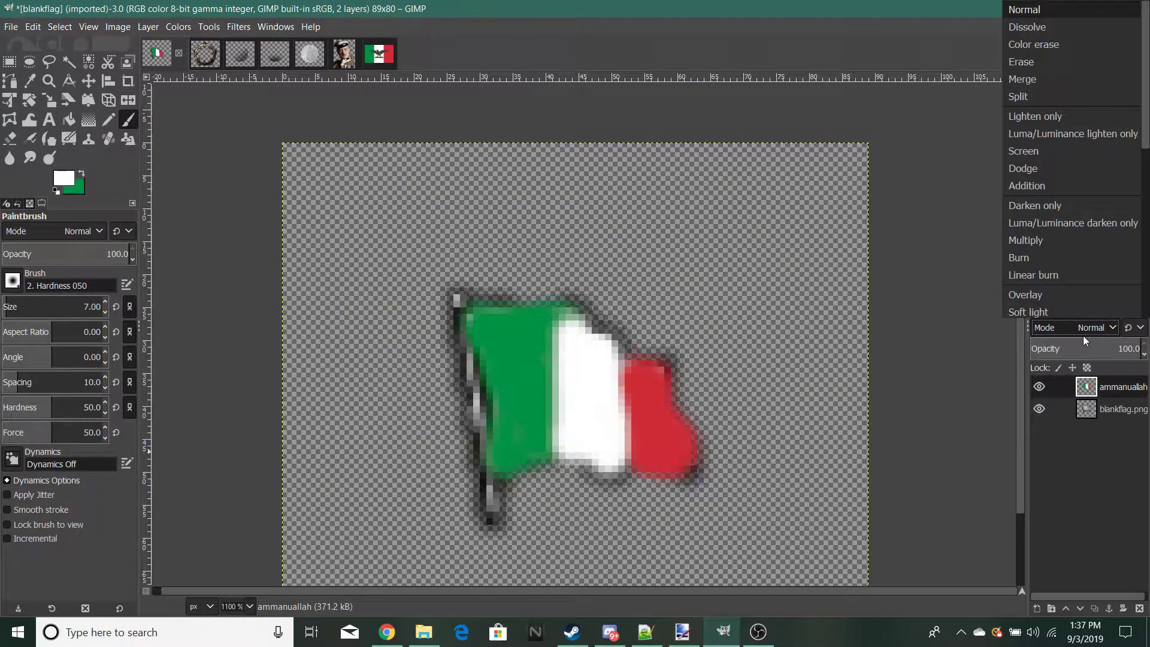
click(1042, 293)
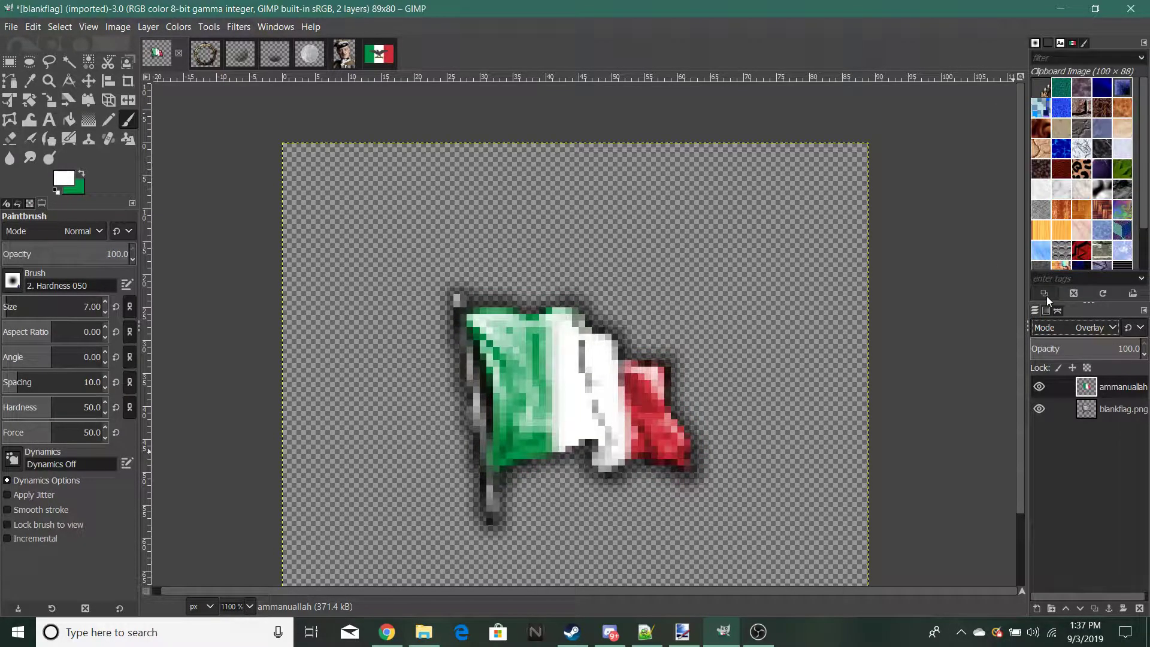
Step: Examine the colored flag at small size and close up, checking its folds and stripe edges
scroll(554, 472, down, 10)
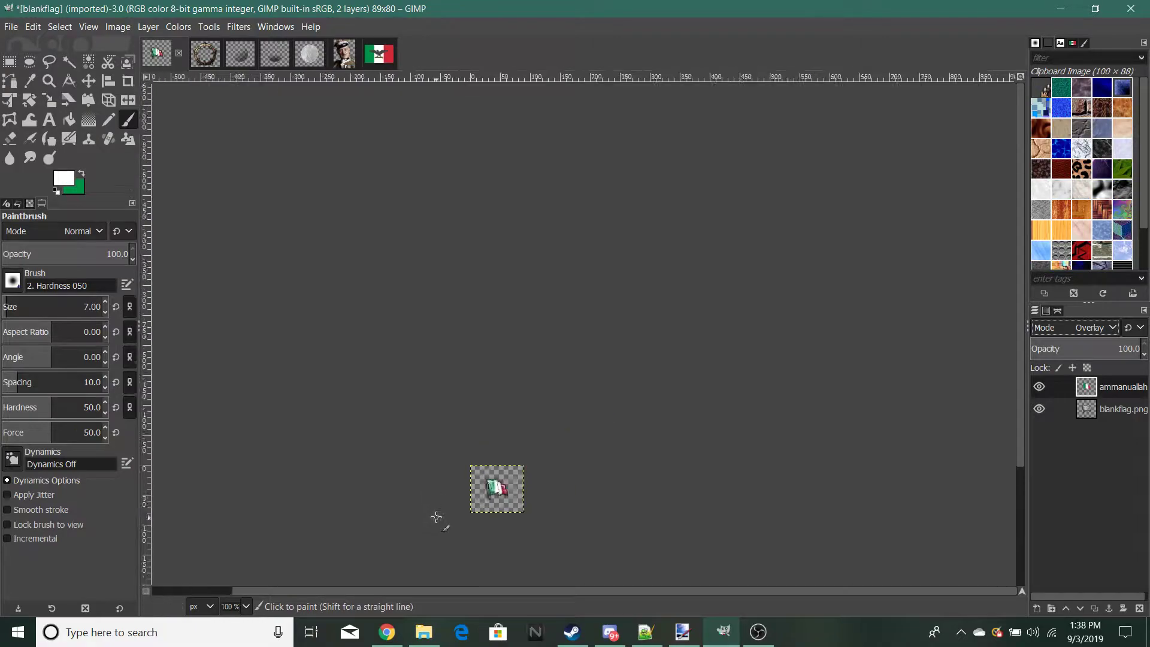
scroll(615, 421, up, 4)
scroll(617, 421, up, 4)
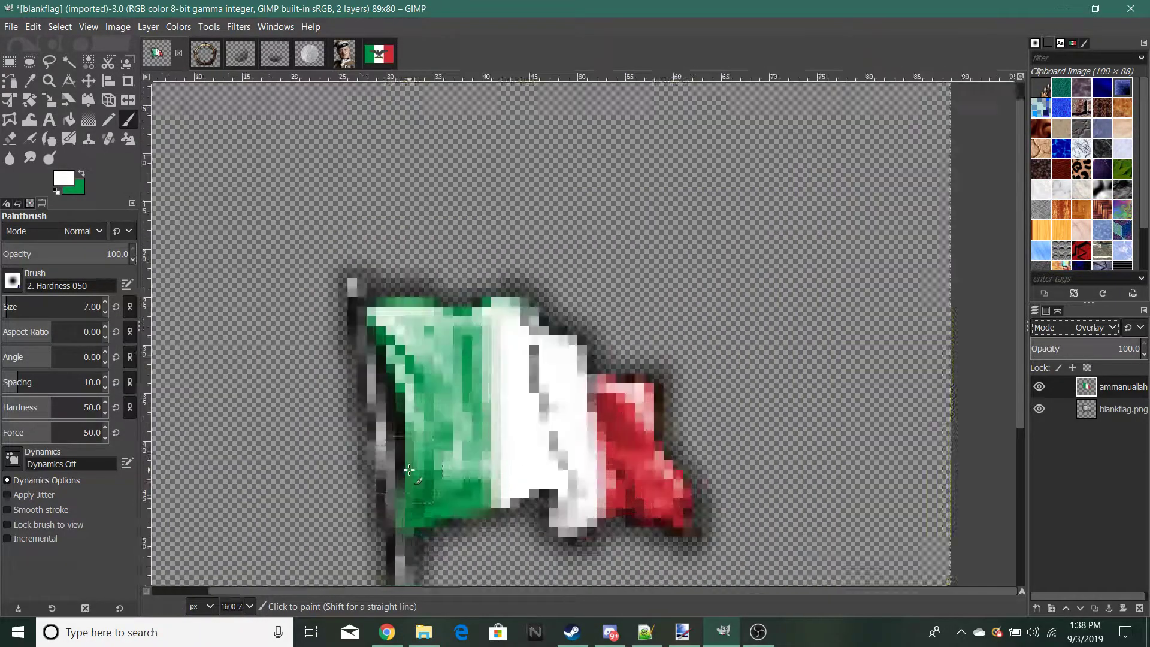
scroll(410, 471, down, 3)
scroll(410, 471, up, 3)
scroll(409, 471, down, 3)
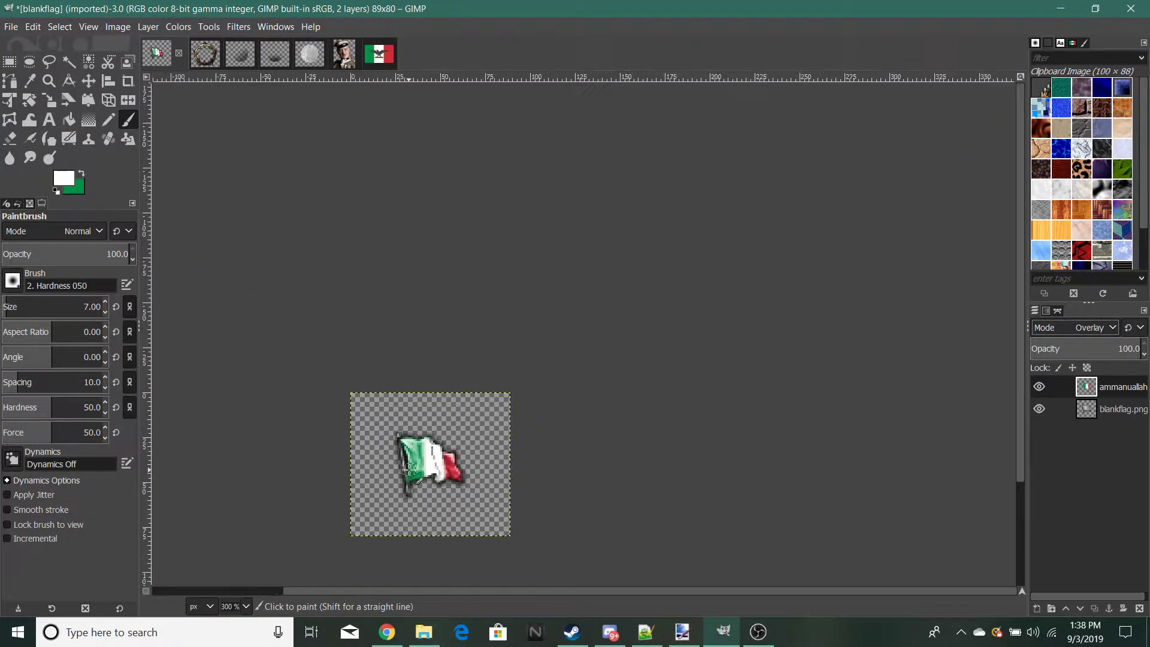
scroll(410, 470, up, 3)
scroll(410, 471, down, 3)
scroll(410, 471, up, 3)
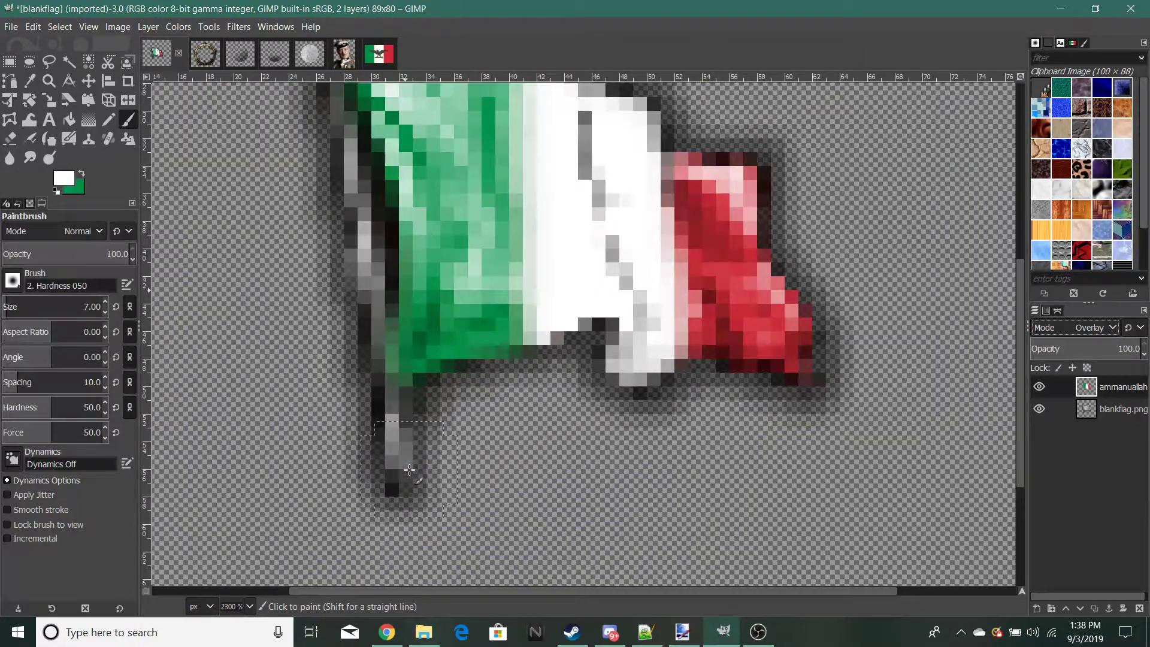
Step: Set the color layer's blend mode to Multiply and check the shading of the flag at small size and close up
scroll(410, 471, down, 3)
scroll(410, 470, up, 3)
scroll(409, 471, down, 6)
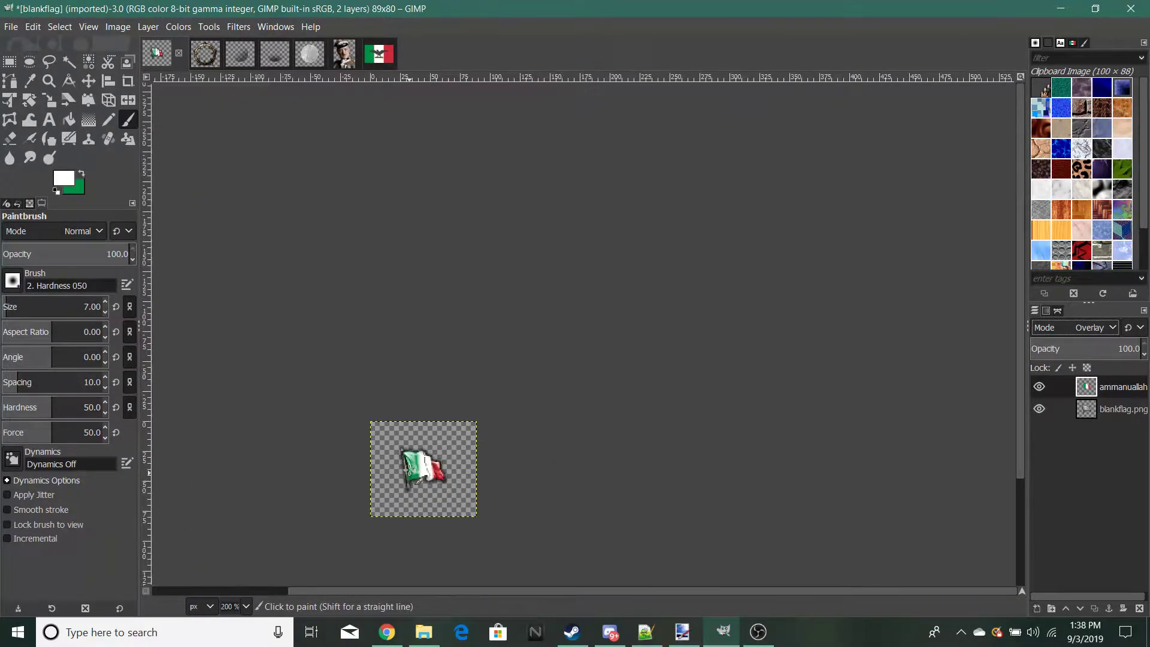
scroll(382, 490, up, 3)
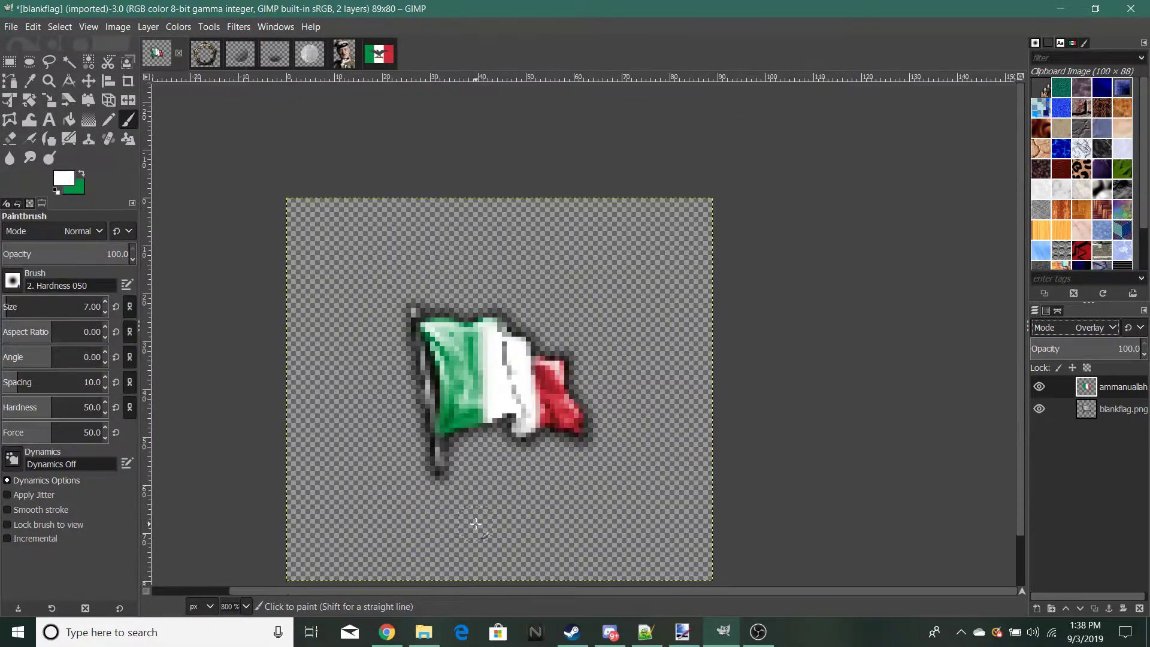
click(1089, 328)
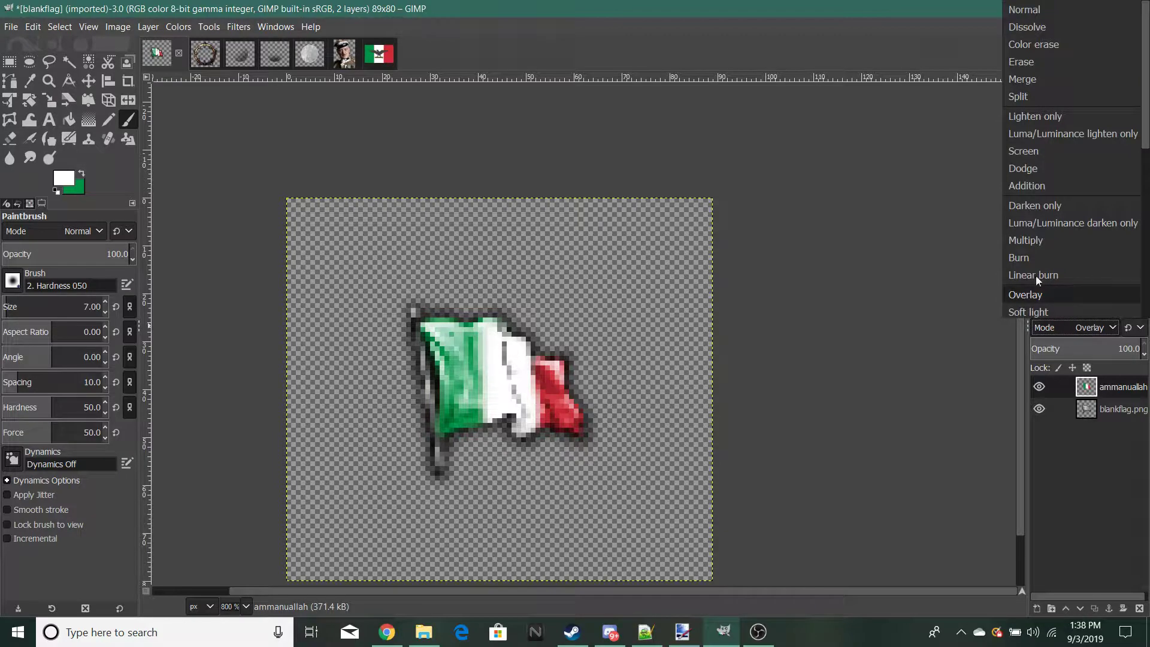
click(1025, 240)
scroll(414, 442, down, 4)
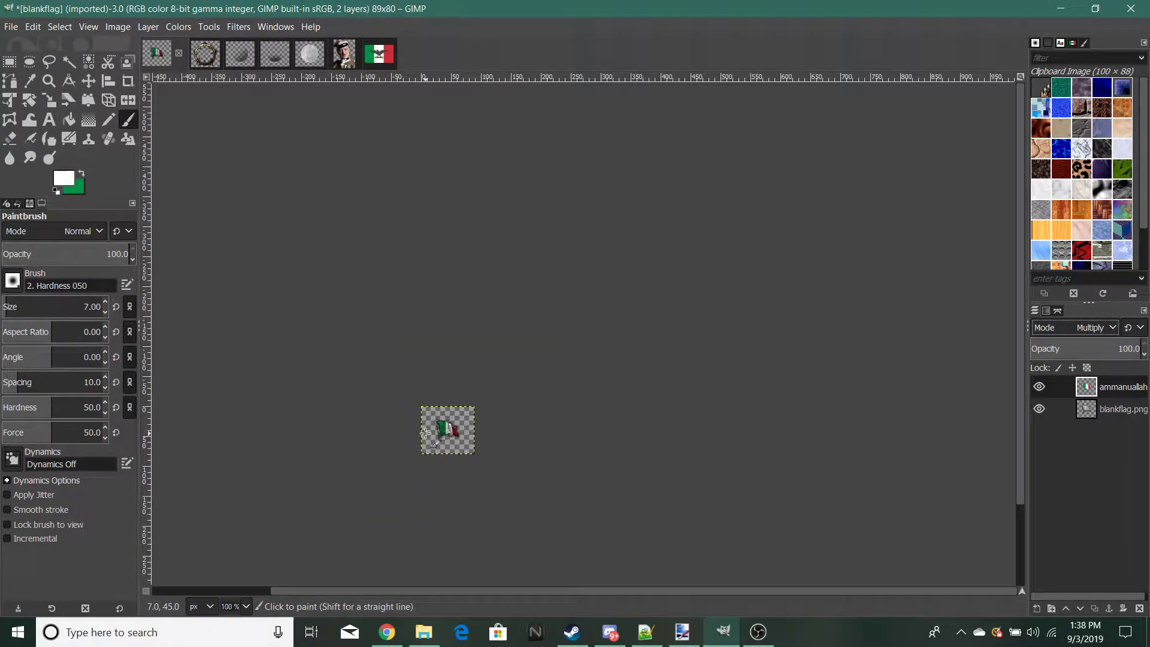
scroll(425, 432, up, 7)
Step: Try the color layer in Darken only mode and return it to Multiply
click(1095, 328)
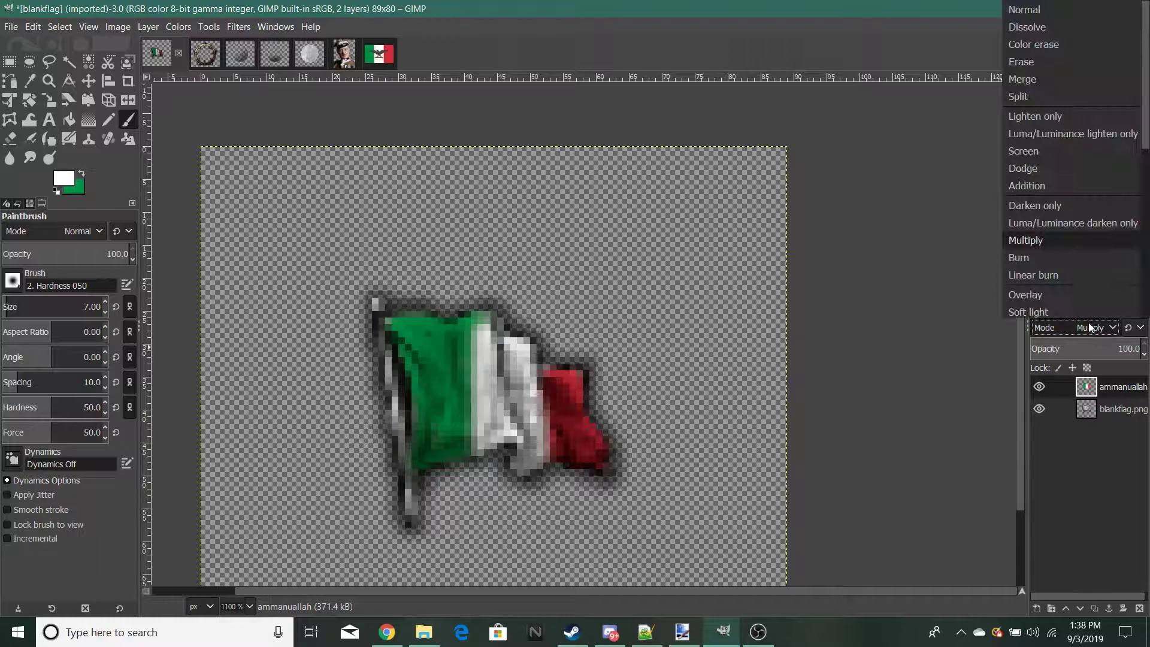
click(1026, 210)
scroll(362, 436, down, 7)
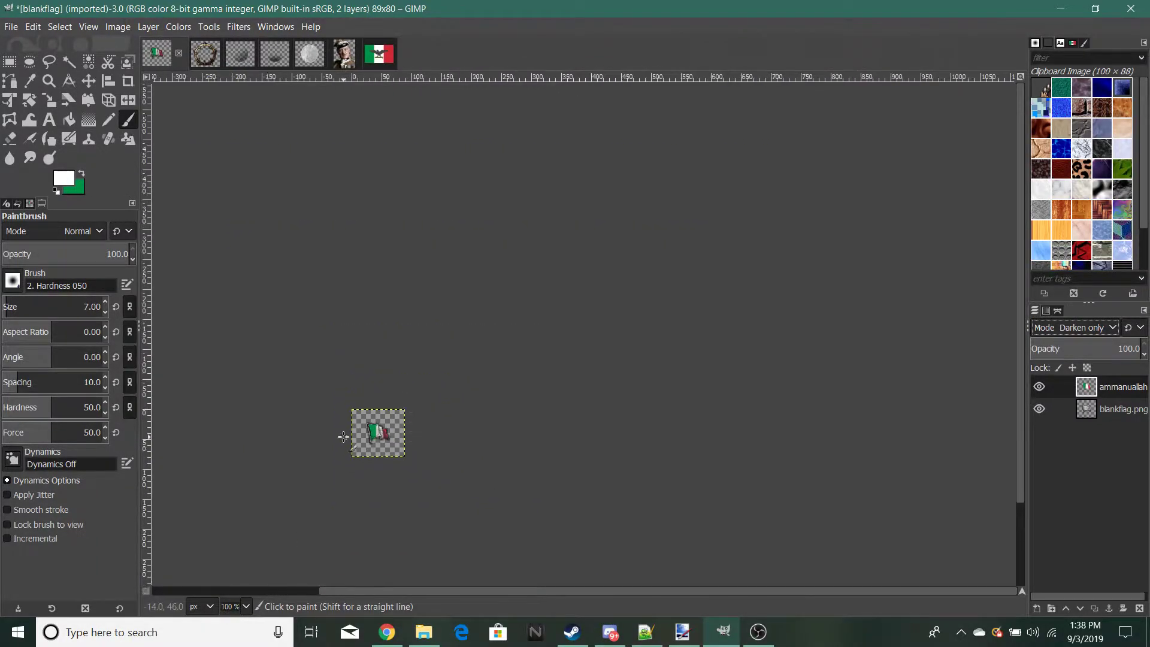
scroll(344, 436, up, 8)
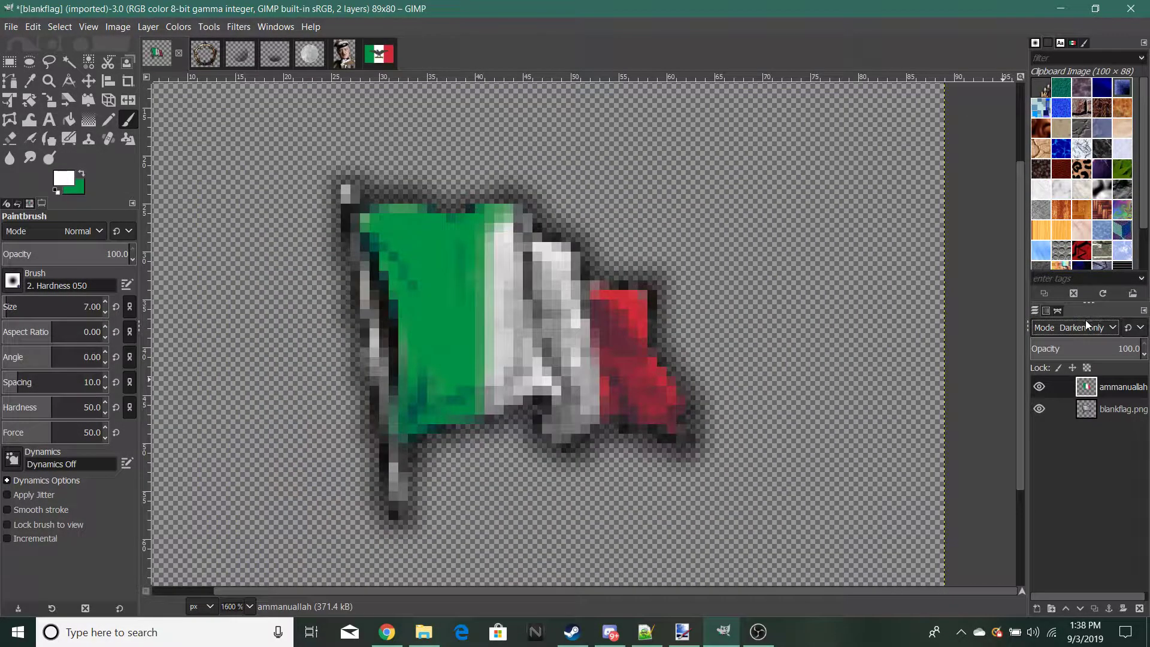
click(1088, 325)
click(1040, 242)
scroll(573, 388, down, 2)
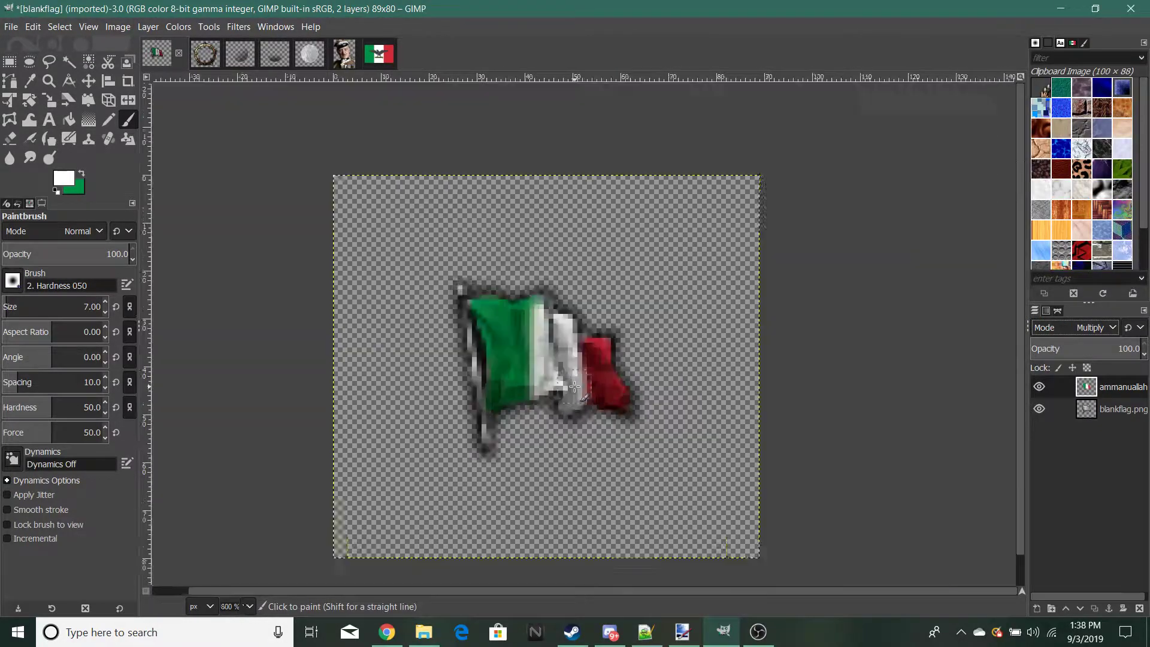
scroll(573, 388, down, 1)
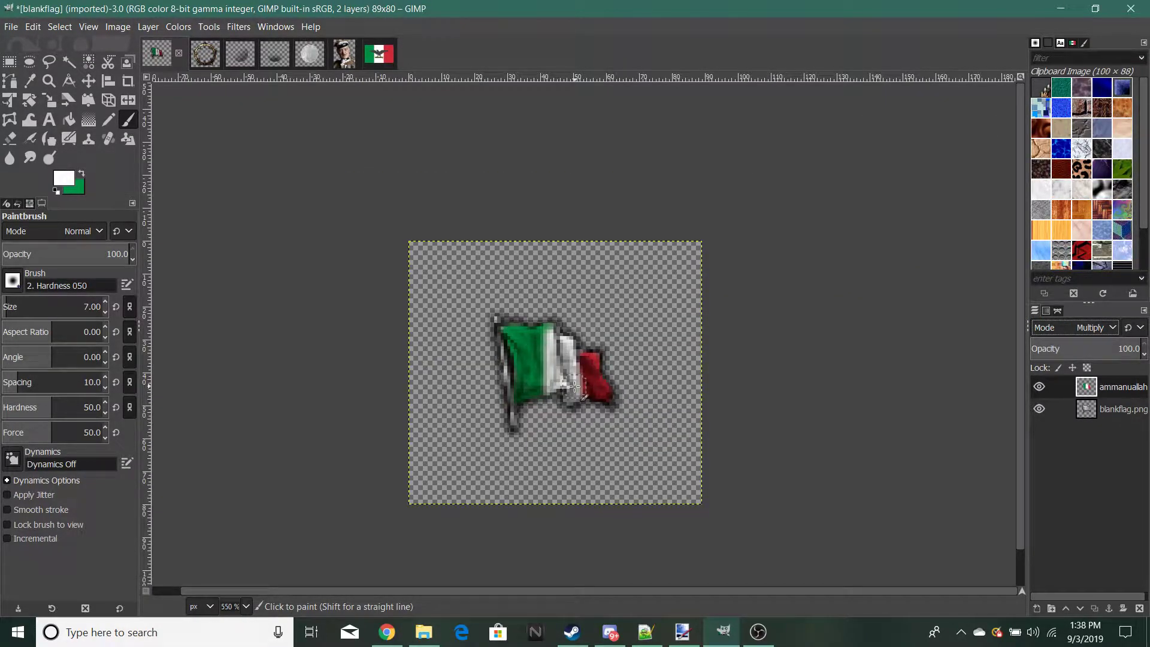
Step: Outline the eagle emblem in the Italian flag image with a closed Free Select polygon
click(378, 54)
click(50, 63)
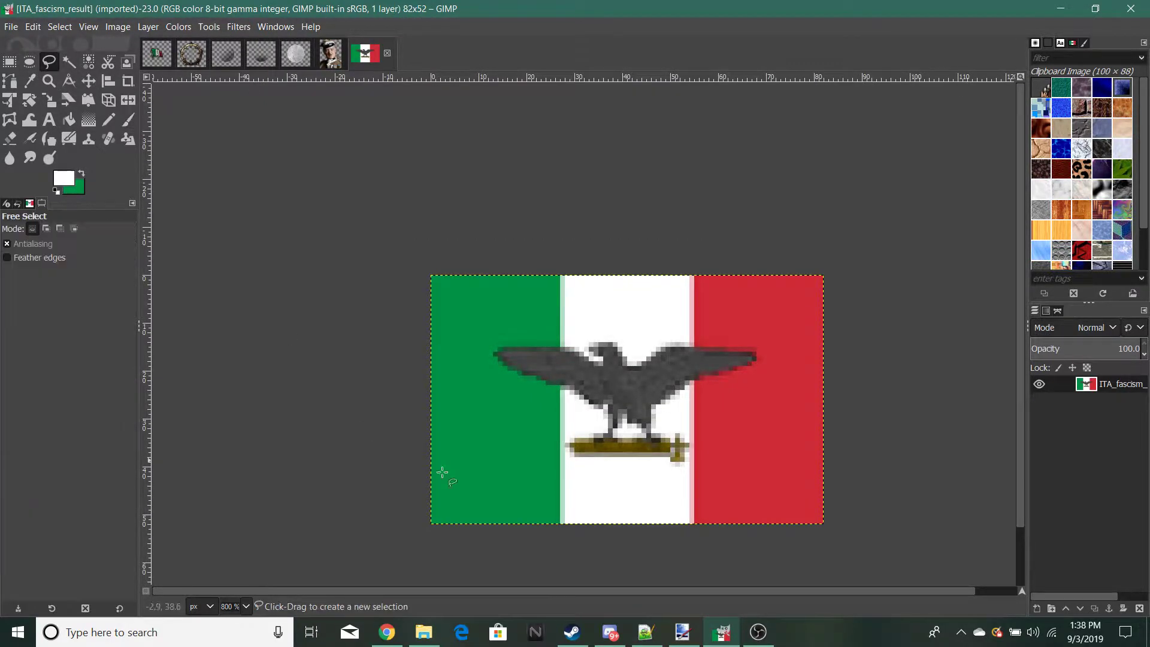
scroll(626, 471, up, 1)
click(544, 460)
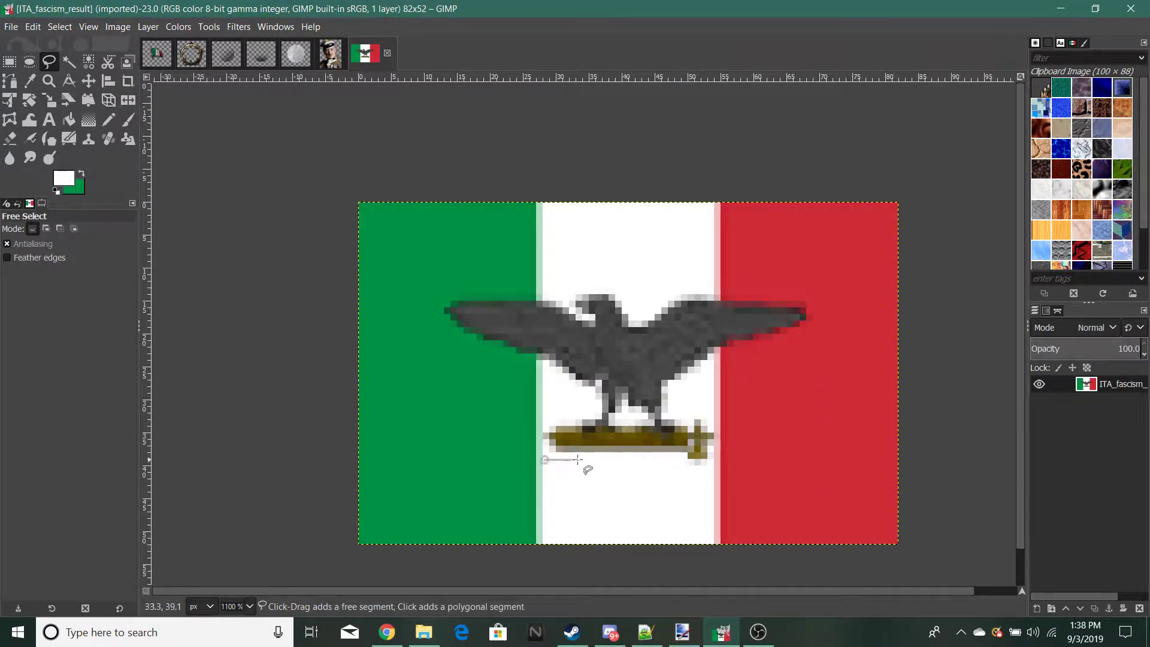
click(726, 430)
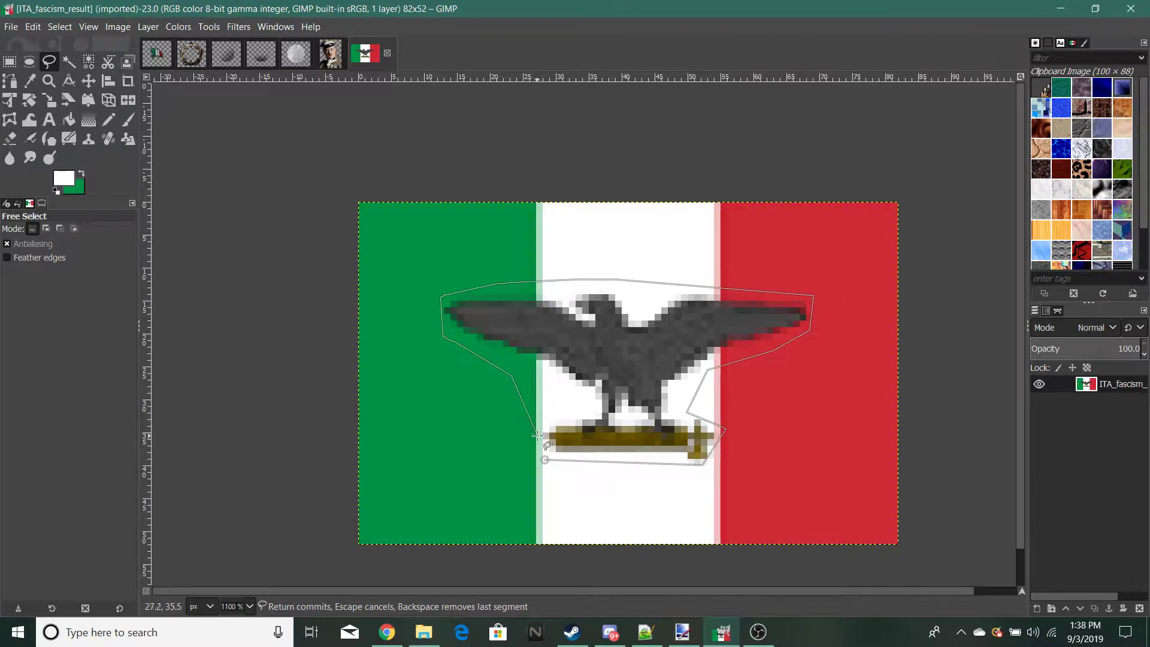
click(545, 460)
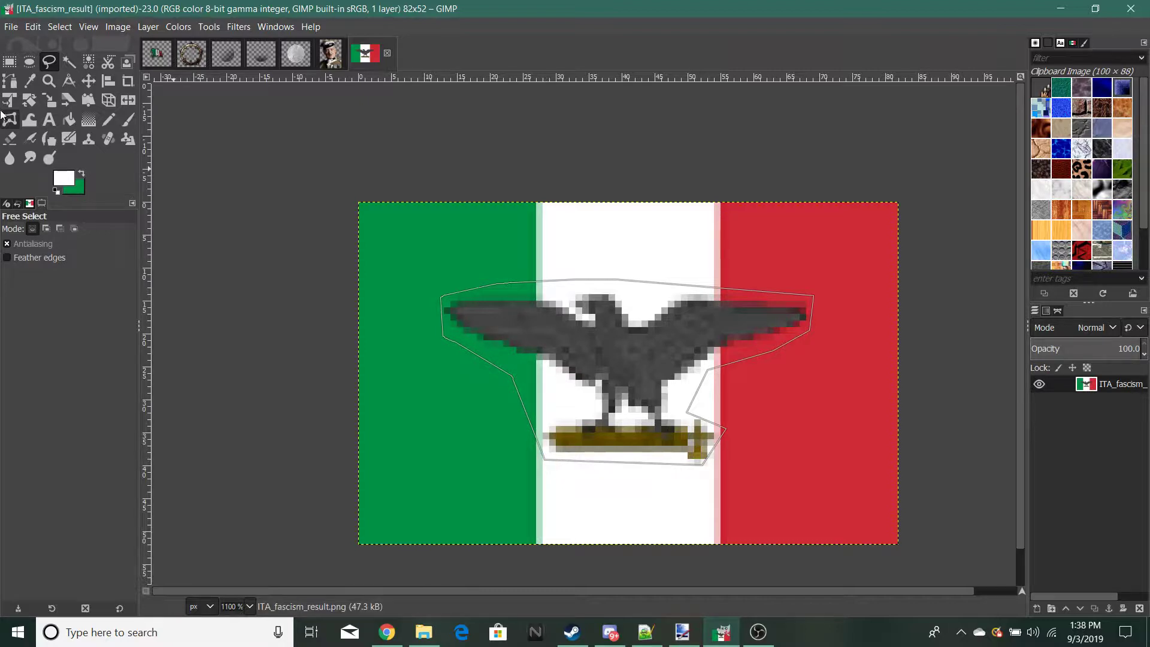
Step: Copy the selected eagle and paste it into the waving flag image with the color layer's mode set to Normal
click(9, 62)
key(ctrl+c)
key(alt+1)
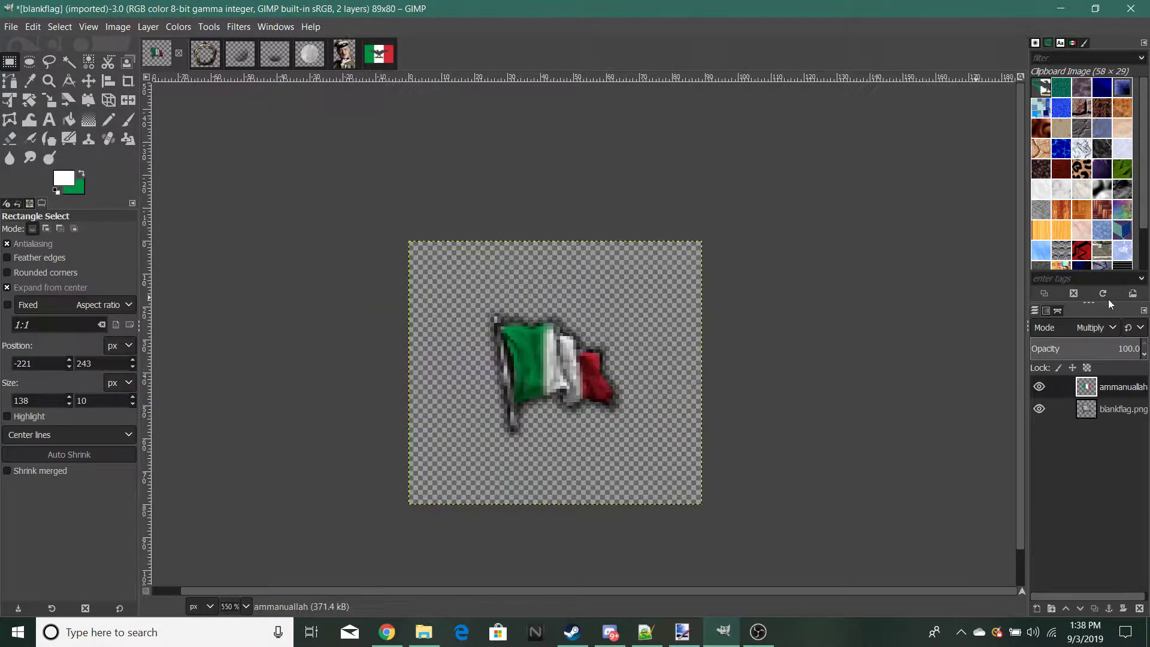
click(1096, 332)
click(1022, 11)
key(ctrl+v)
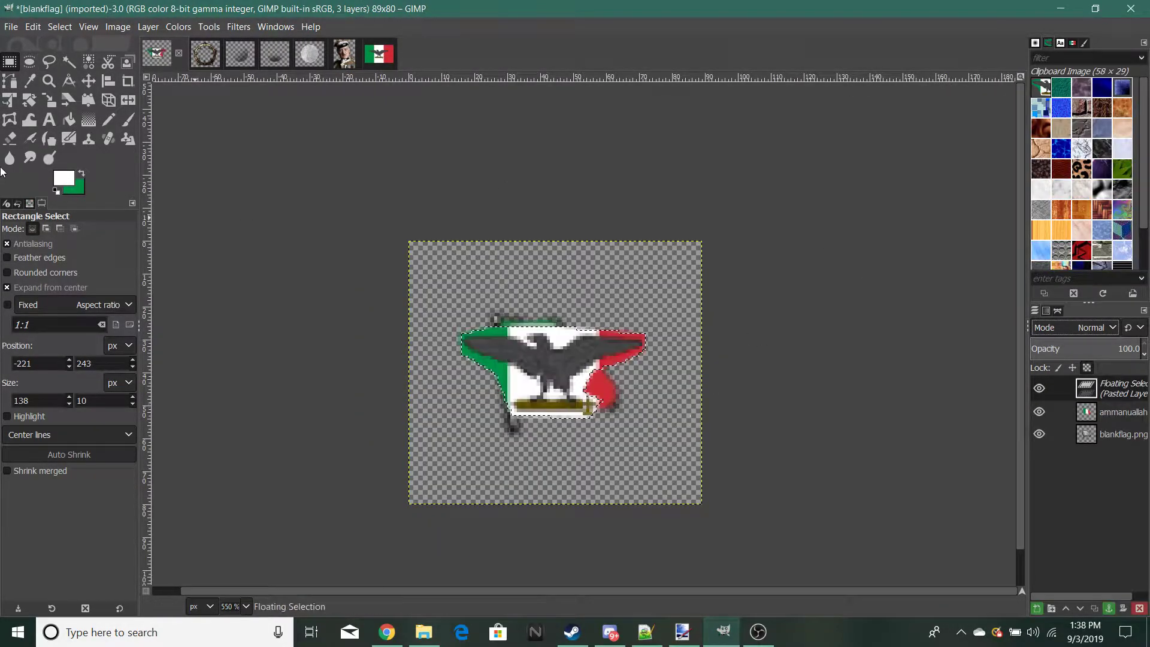
Step: Scale the pasted eagle emblem to 26 × 13 pixels, centered over the flag's white stripe
click(44, 103)
drag(484, 363, 557, 359)
scroll(575, 391, up, 1)
scroll(580, 392, up, 1)
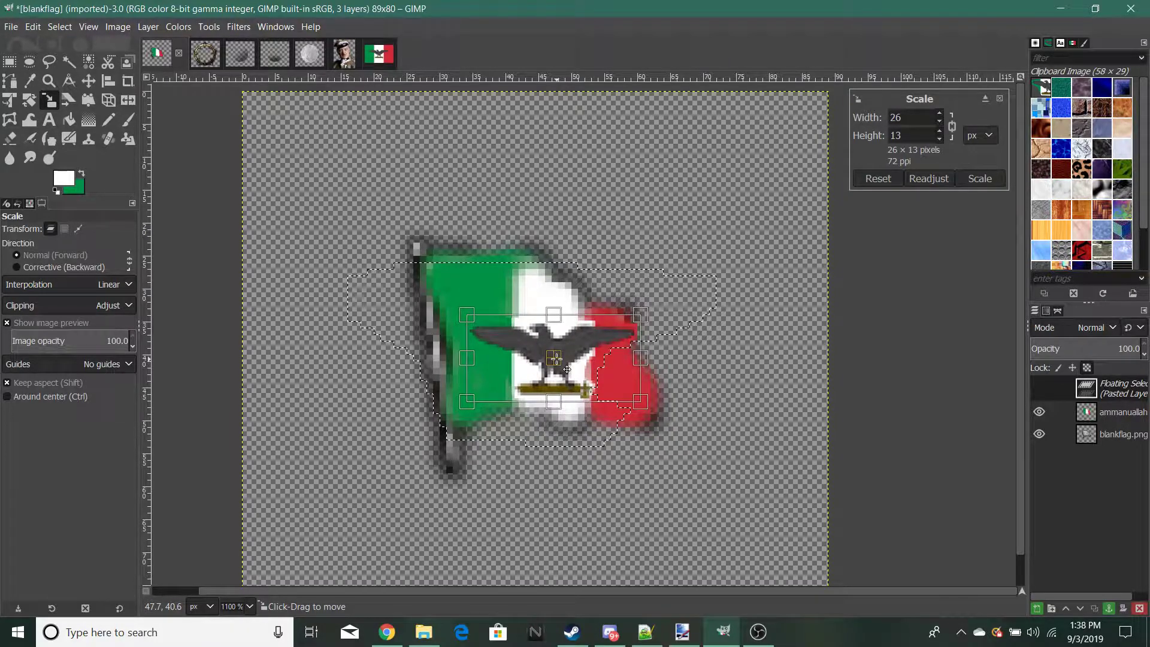
click(980, 179)
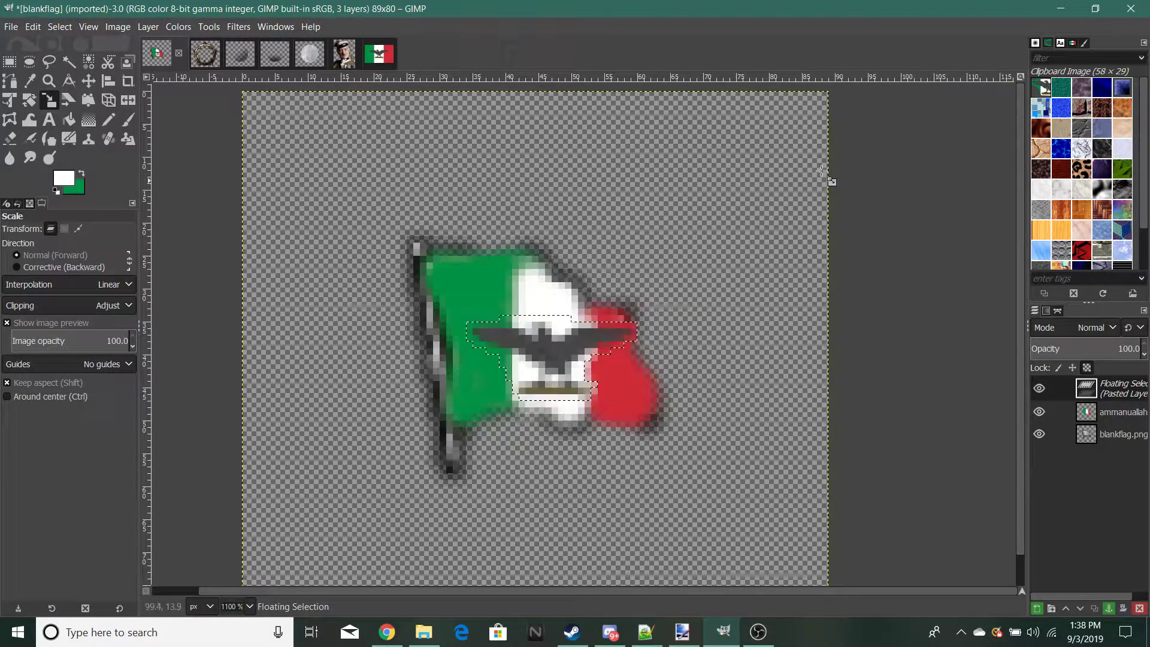
Step: Anchor the scaled eagle onto the color layer and try the layer in Multiply mode
click(3, 62)
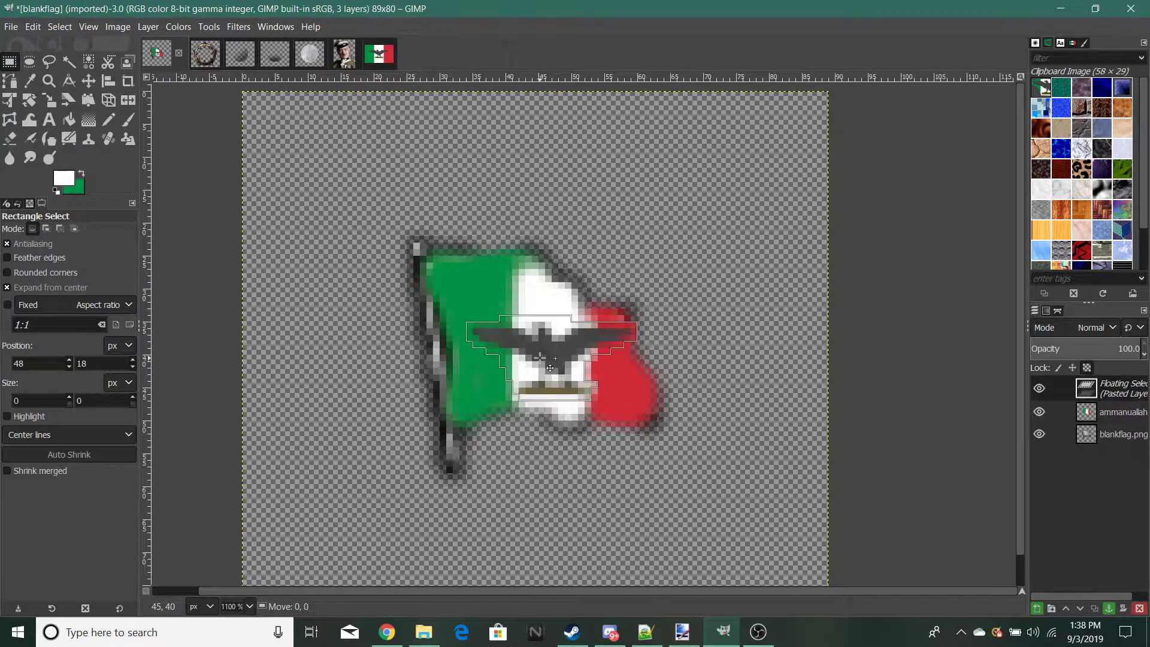
drag(574, 346, 567, 345)
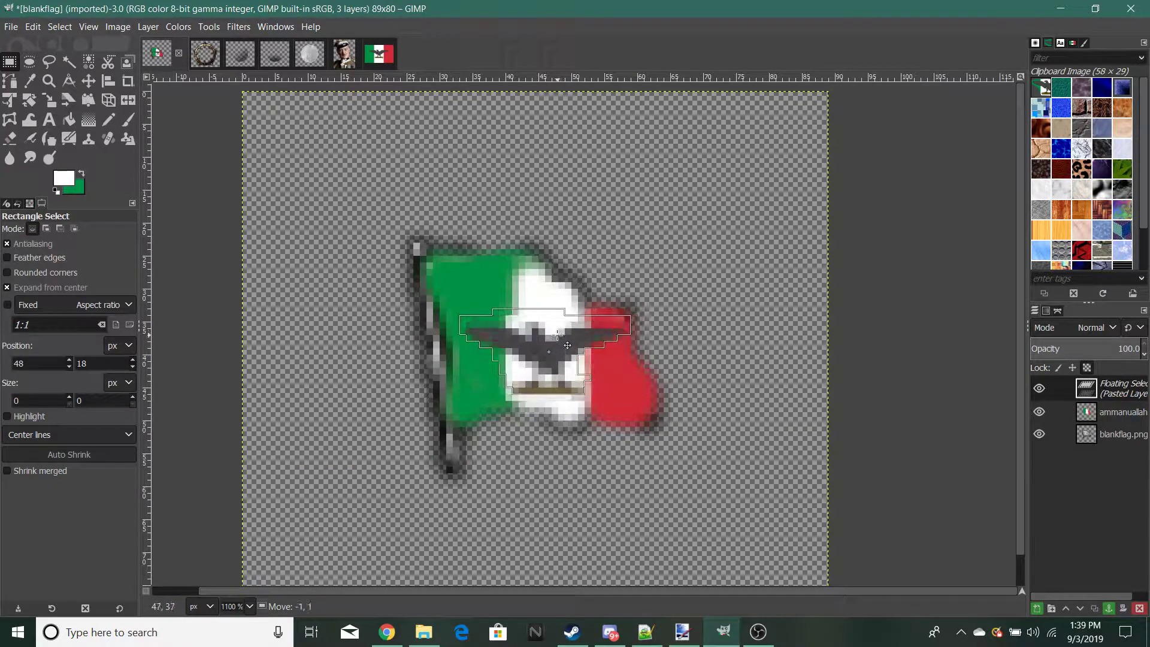
click(994, 385)
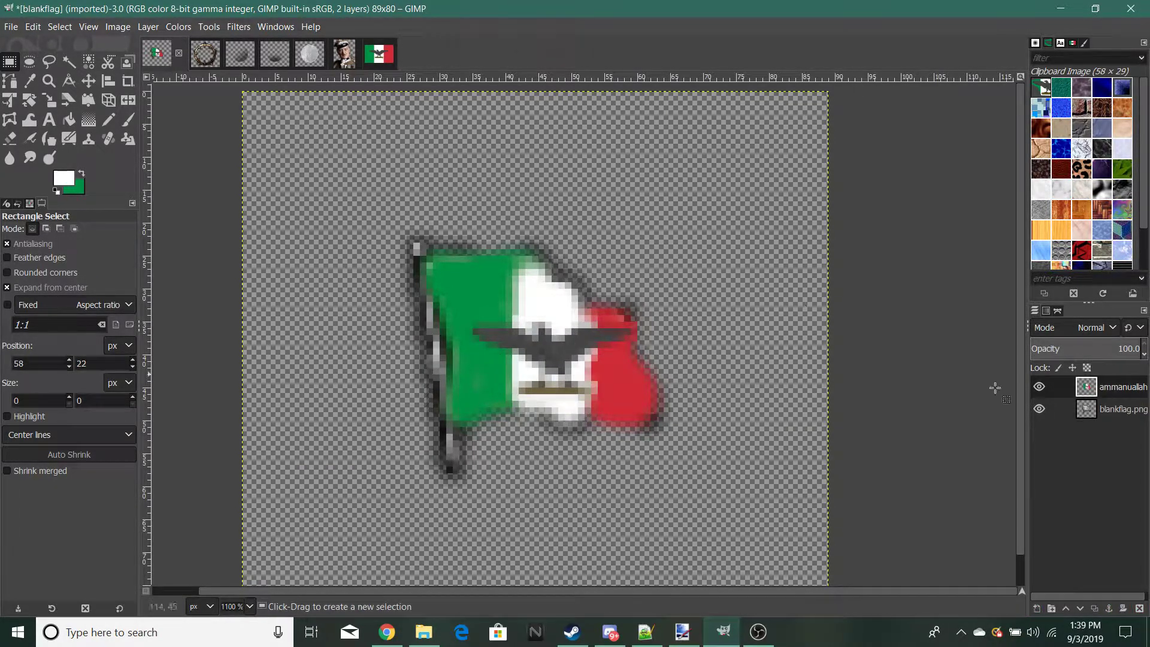
click(1101, 327)
click(1025, 240)
ctrl+scroll(566, 451, down, 6)
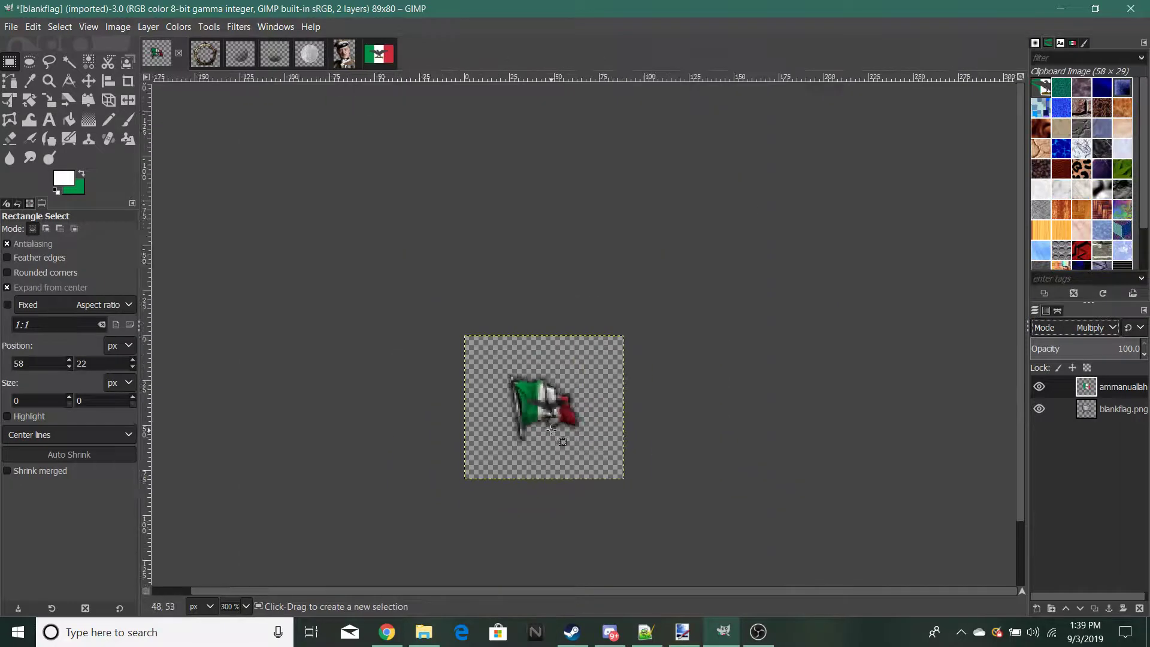
ctrl+scroll(563, 433, up, 8)
Step: Undo back to the floating scaled eagle and rotate it slightly clockwise to follow the flag's wave
key(ctrl+v)
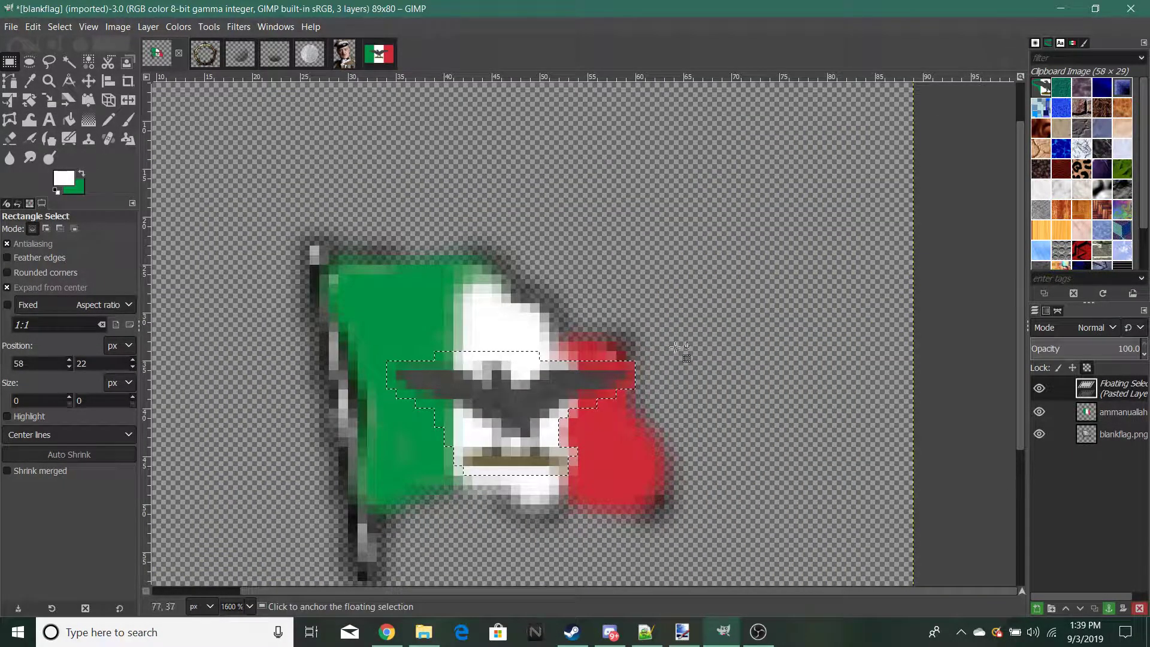
click(24, 106)
drag(656, 433, 655, 442)
click(980, 191)
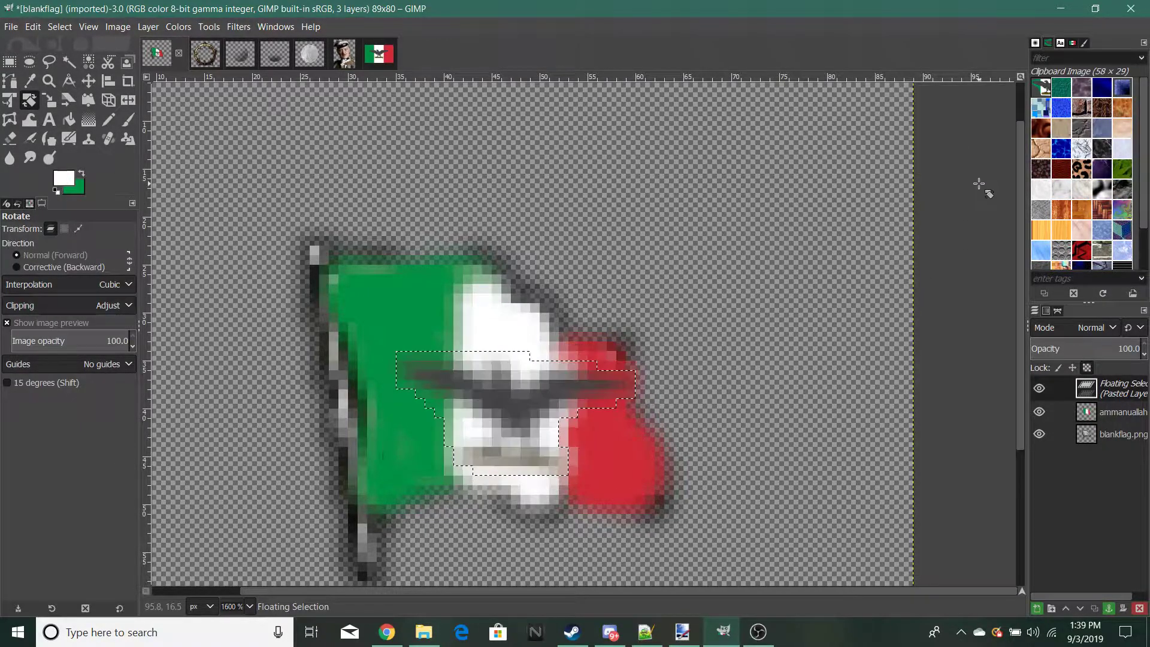
Step: Move the rotated eagle up 1 pixel and anchor it onto the color layer
click(9, 60)
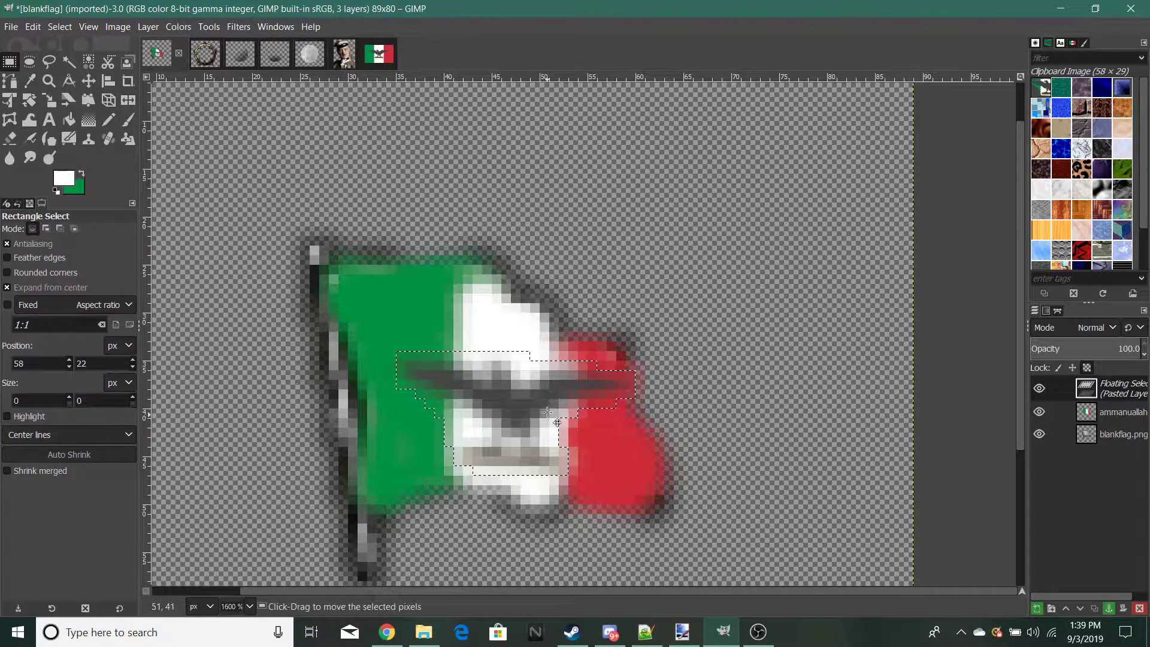
drag(554, 426, 554, 418)
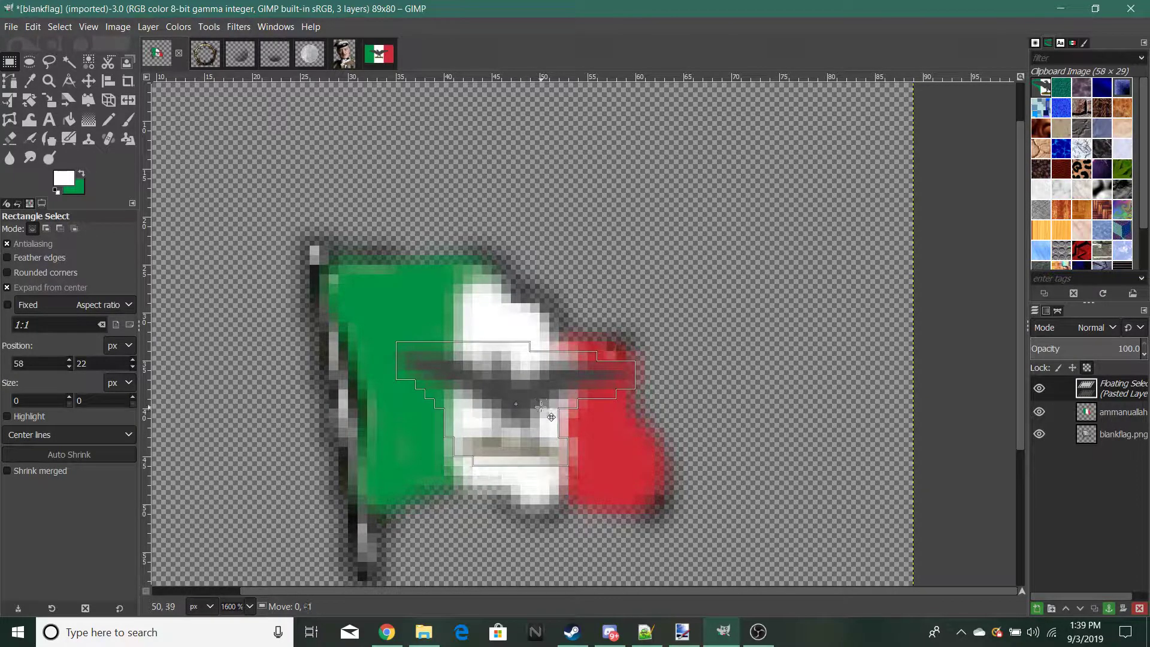
click(541, 407)
Step: Set the blend mode of the color layer with the eagle to Multiply
click(1095, 328)
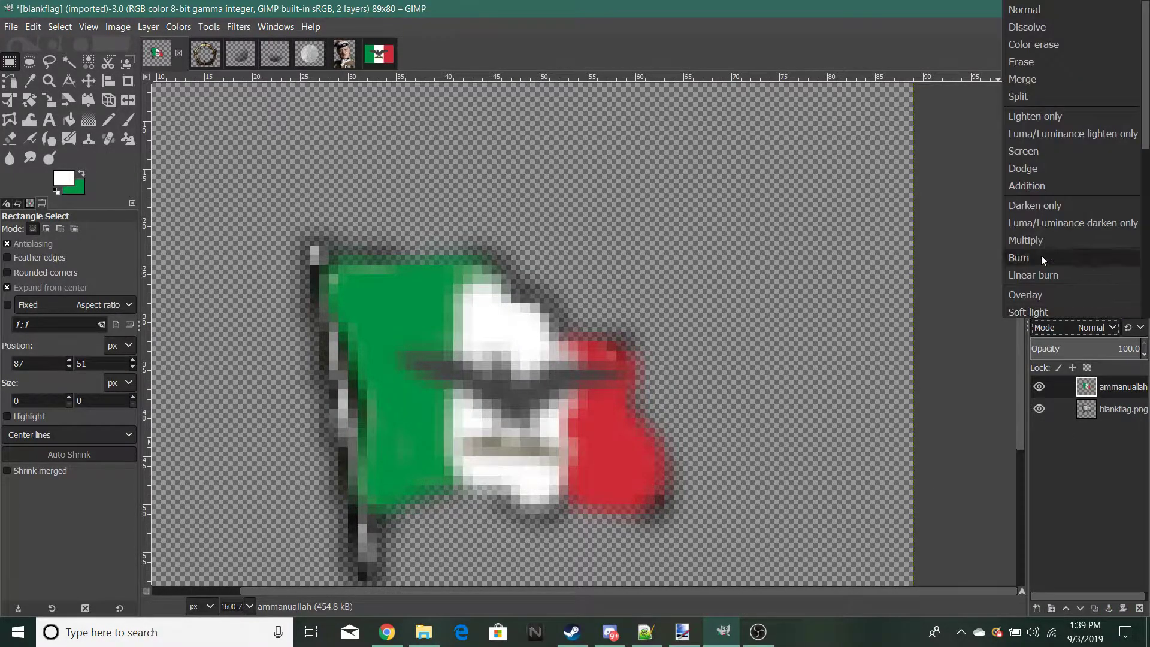
click(1018, 241)
scroll(535, 496, down, 4)
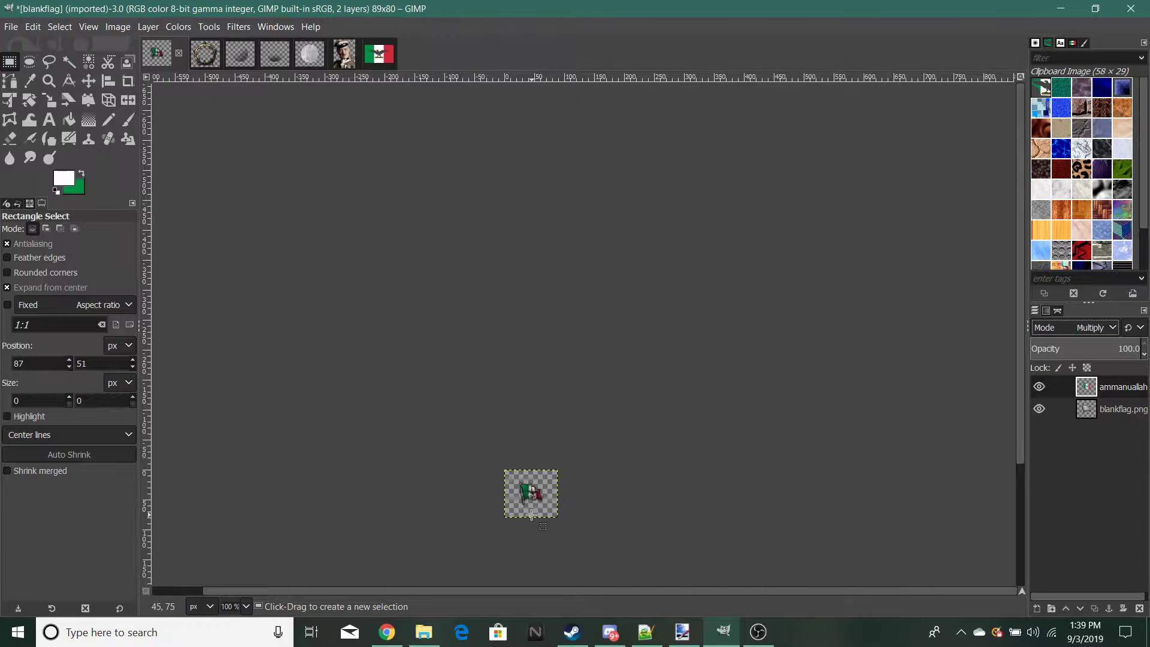
Step: Examine the flag with its eagle emblem at small size and close up, checking how readable the emblem is
scroll(529, 505, up, 6)
scroll(474, 476, down, 5)
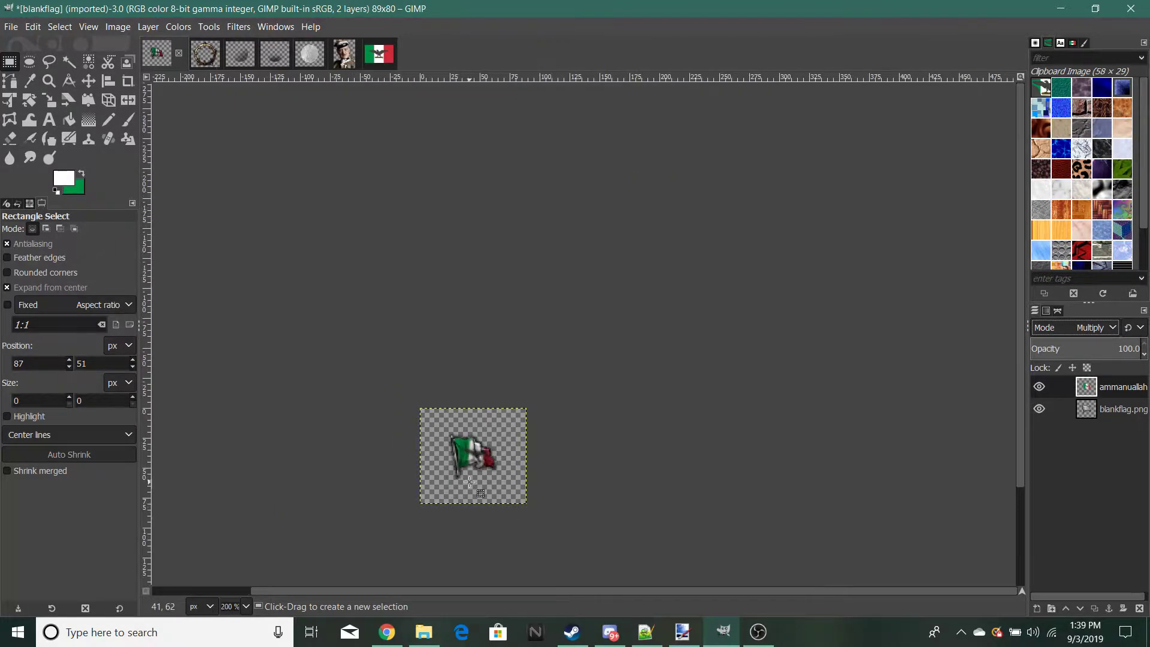
scroll(473, 476, up, 5)
scroll(474, 475, down, 5)
scroll(473, 476, up, 5)
scroll(480, 478, down, 5)
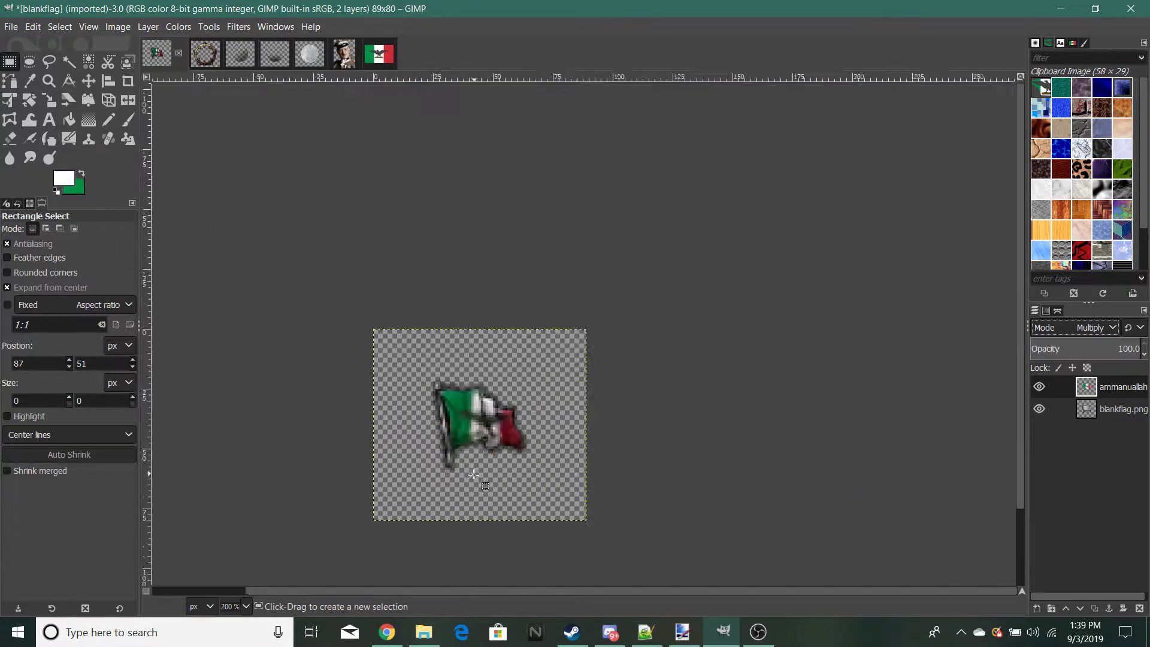
scroll(479, 477, up, 5)
right_click(1117, 395)
click(732, 231)
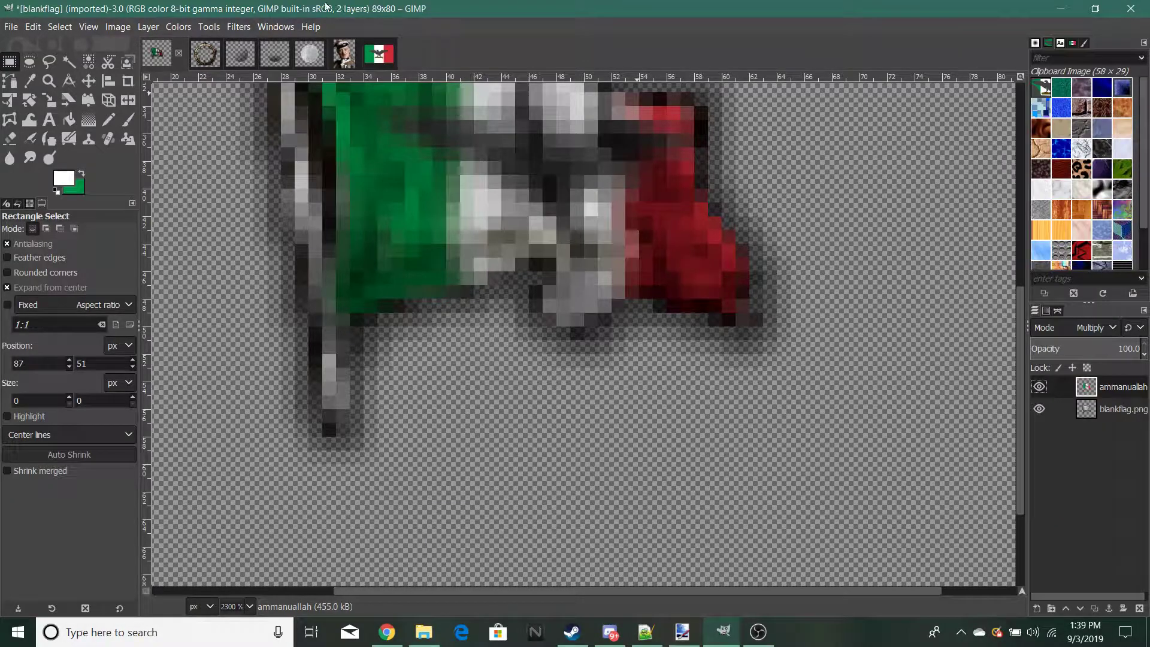
Step: Open afghanistanflagtgov.png from the focus_icon_making folder in Versailles_Database and inspect its finished waving flag
click(11, 27)
click(14, 82)
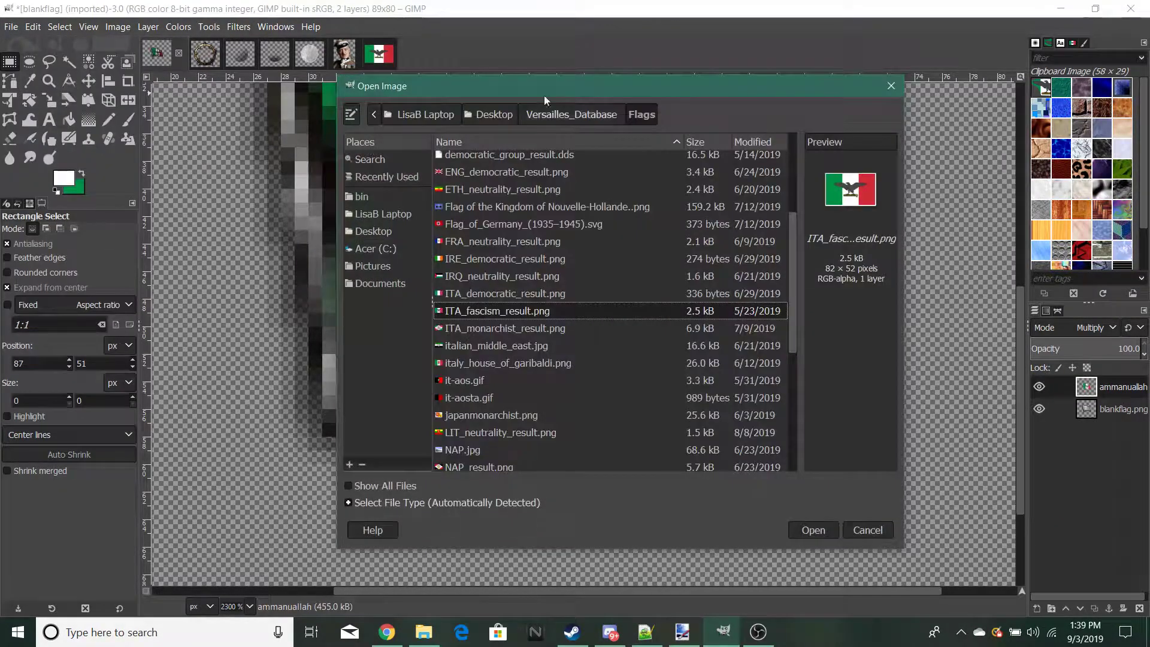
click(563, 112)
double_click(508, 264)
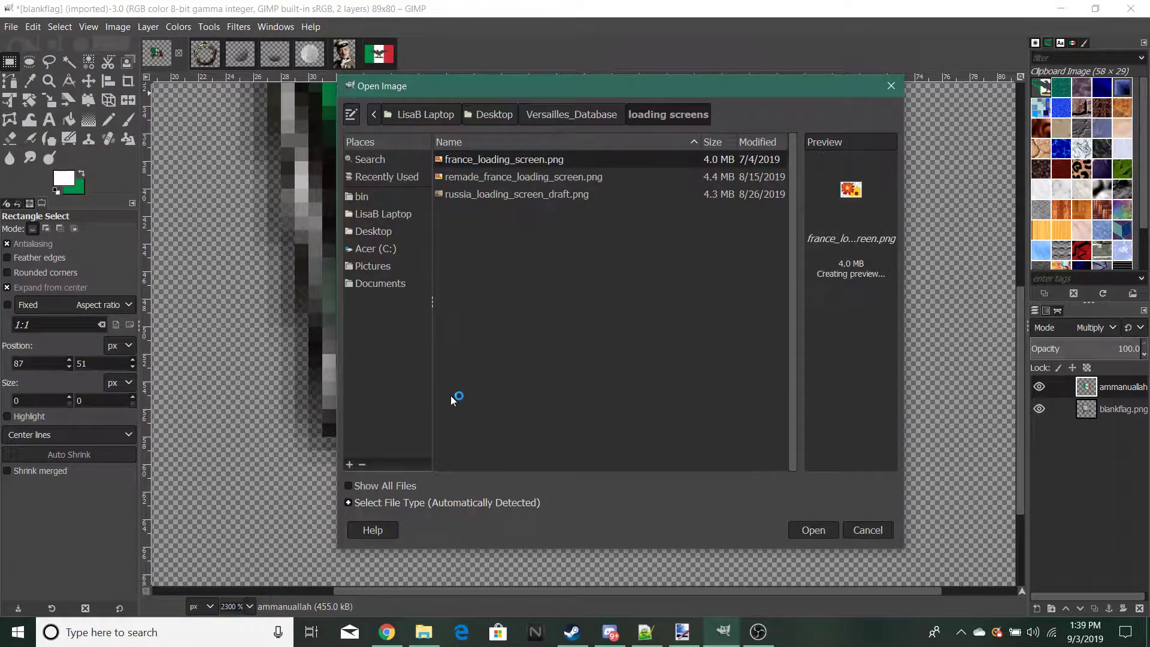
click(571, 114)
double_click(515, 231)
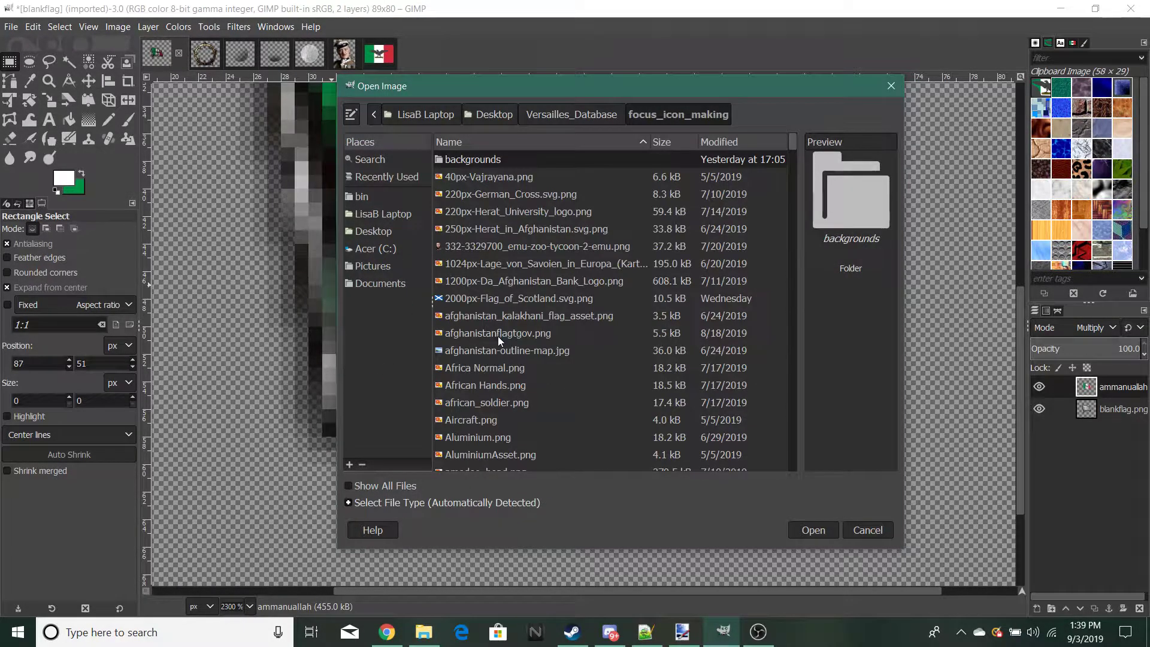
double_click(497, 336)
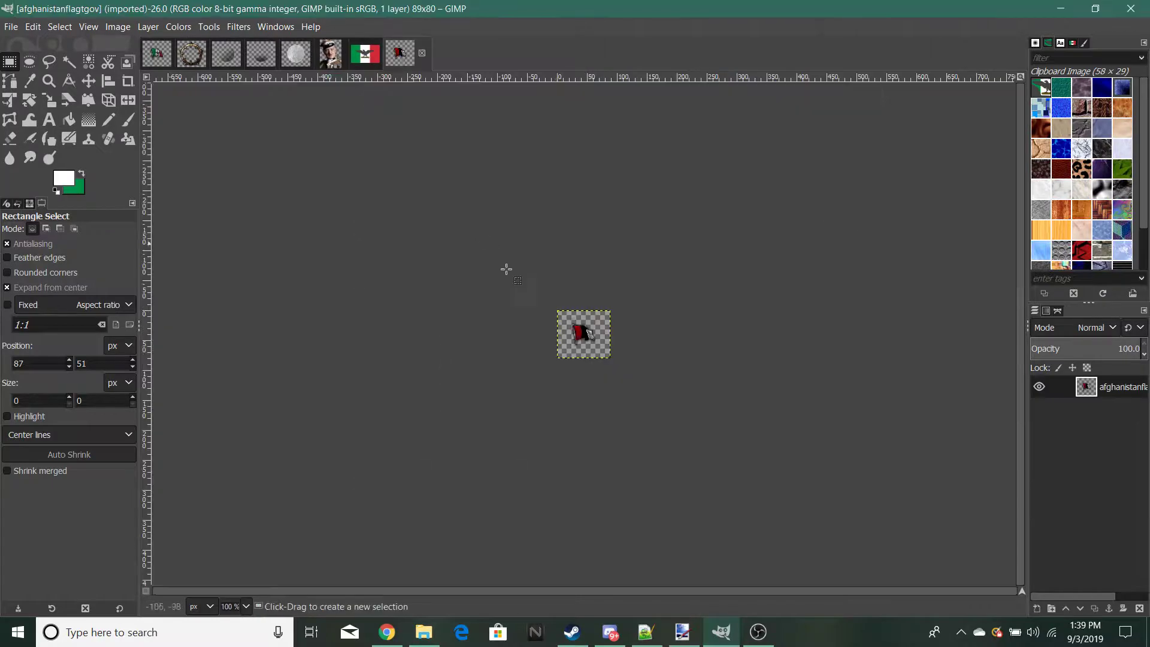
scroll(577, 302, up, 6)
scroll(512, 389, down, 5)
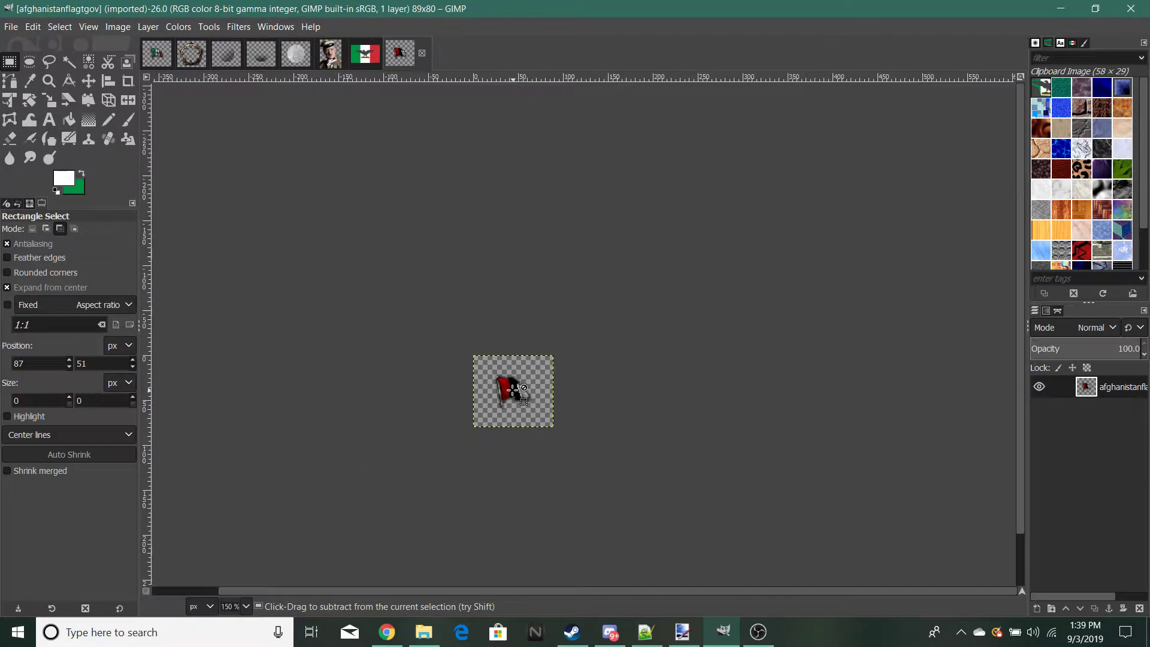
Step: Open poland_flag_tgov.png from the focus_icon_making folder and inspect its waving flag at small size and close up
scroll(512, 389, up, 2)
click(10, 27)
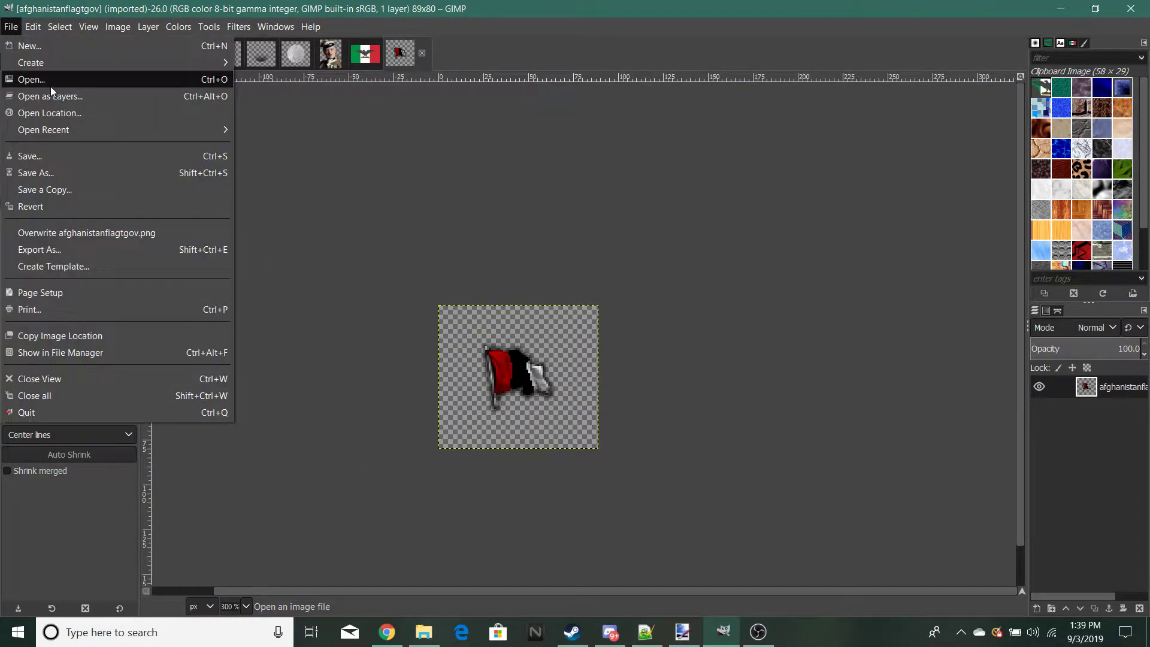
click(30, 77)
scroll(540, 372, down, 5)
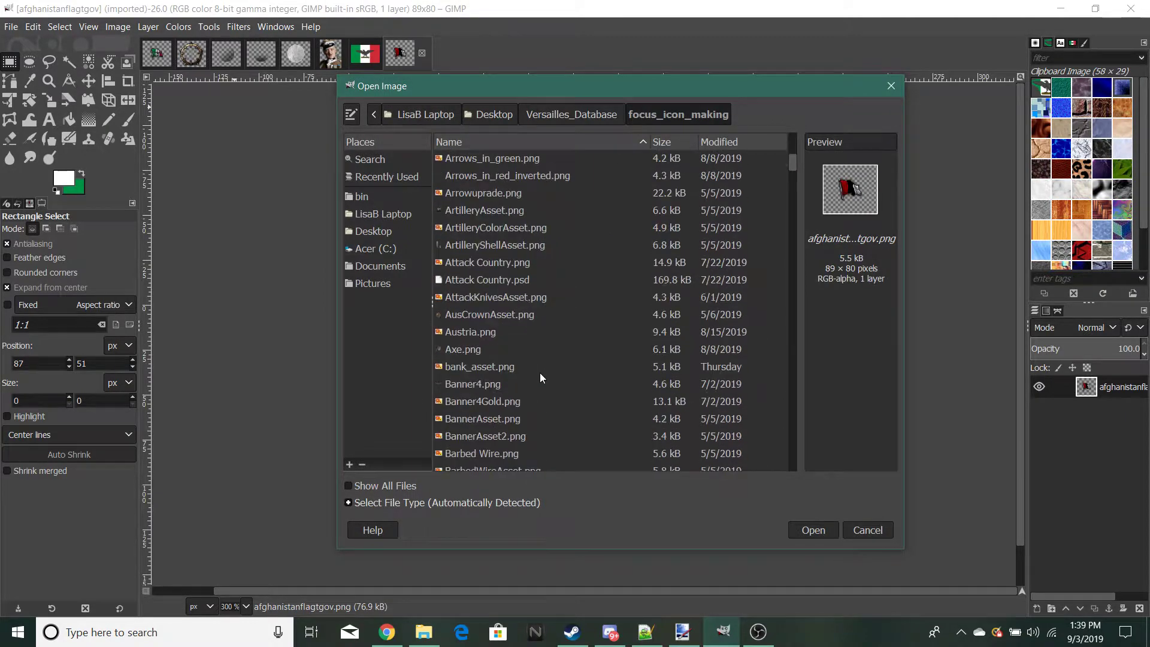
drag(793, 172, 789, 396)
double_click(475, 334)
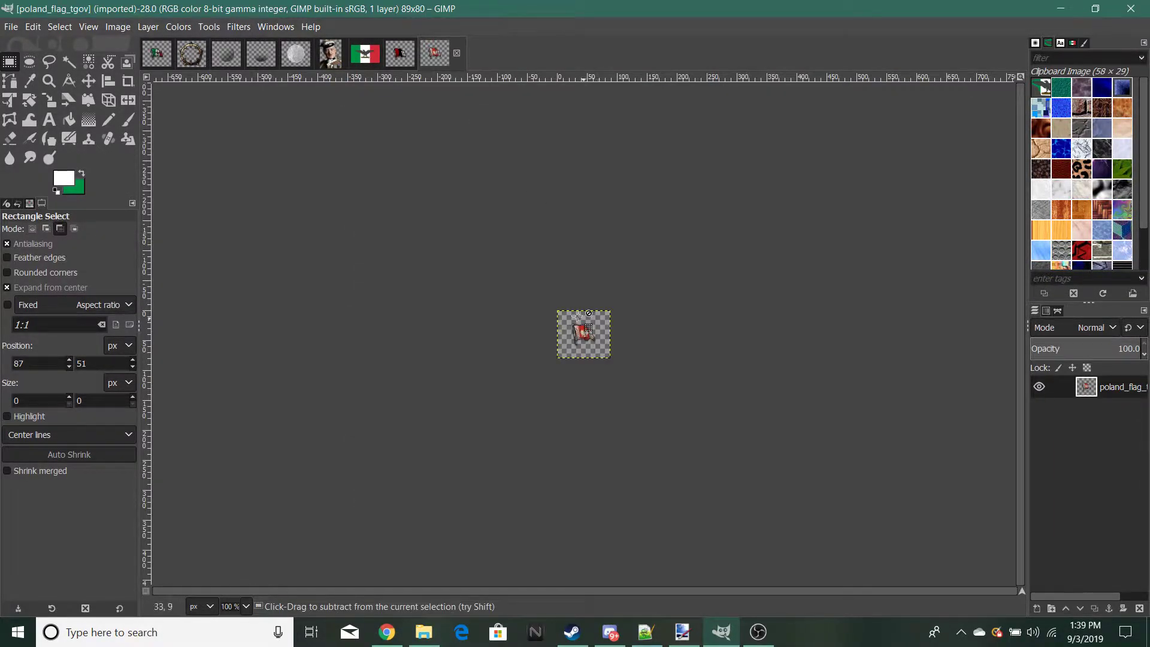
scroll(684, 340, up, 7)
scroll(684, 339, down, 3)
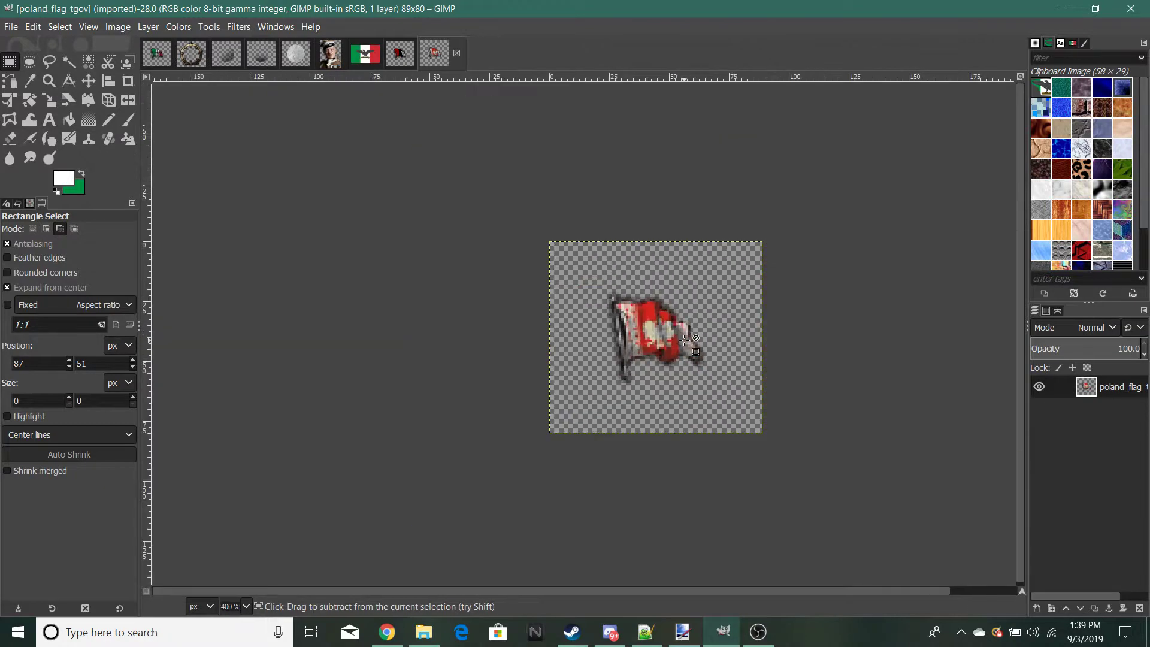
scroll(703, 338, up, 4)
scroll(704, 339, down, 8)
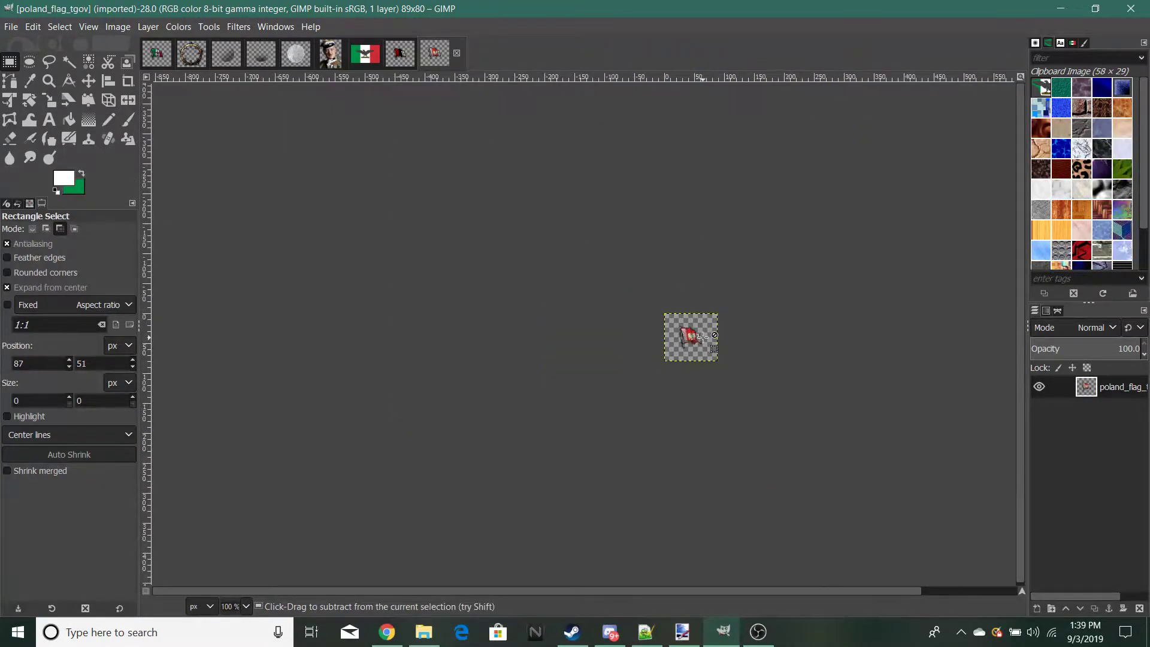
scroll(704, 339, up, 5)
Step: Close the Poland and Afghanistan flag images and the ITA_fascism_result image, discarding its changes
click(457, 53)
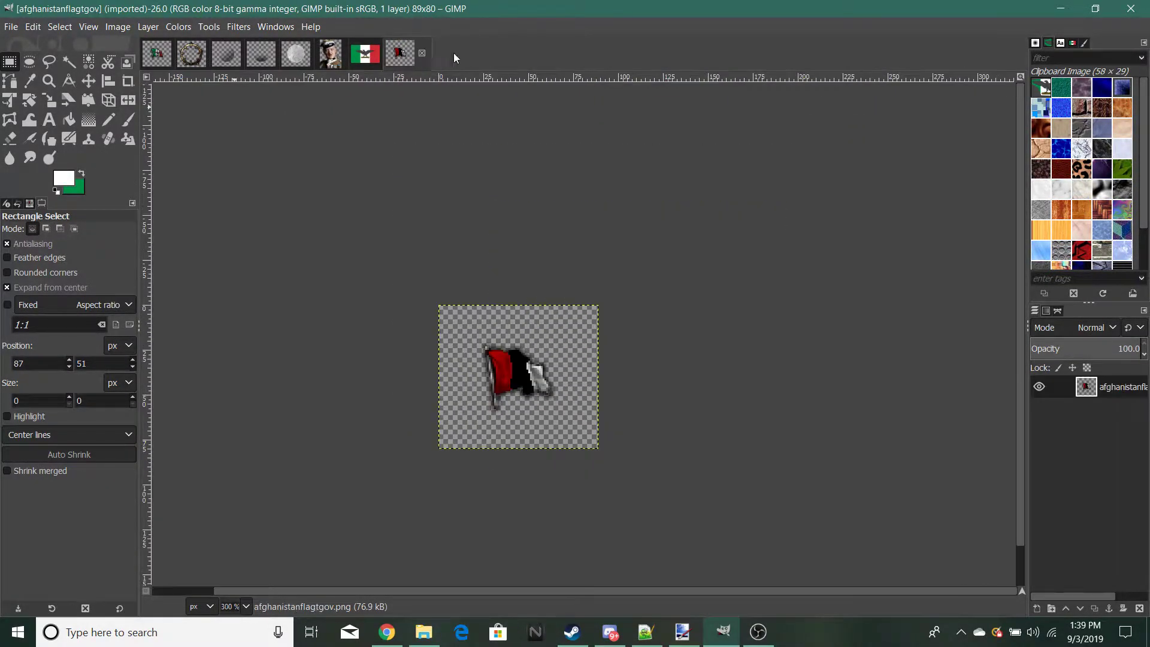
click(421, 52)
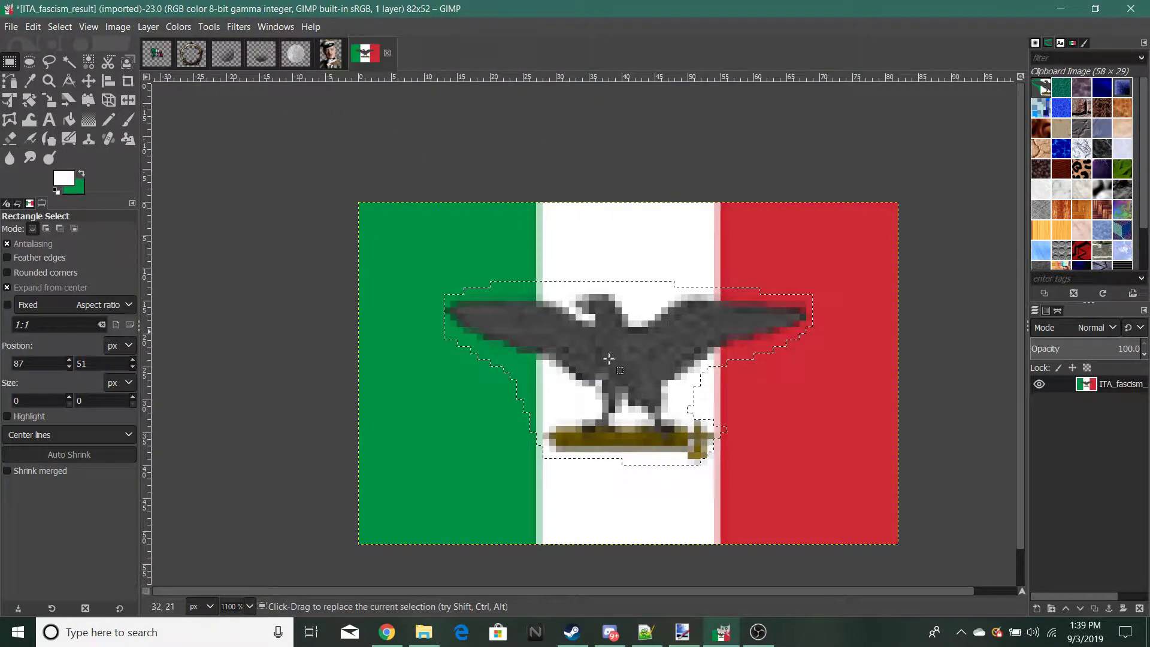
click(276, 140)
click(387, 53)
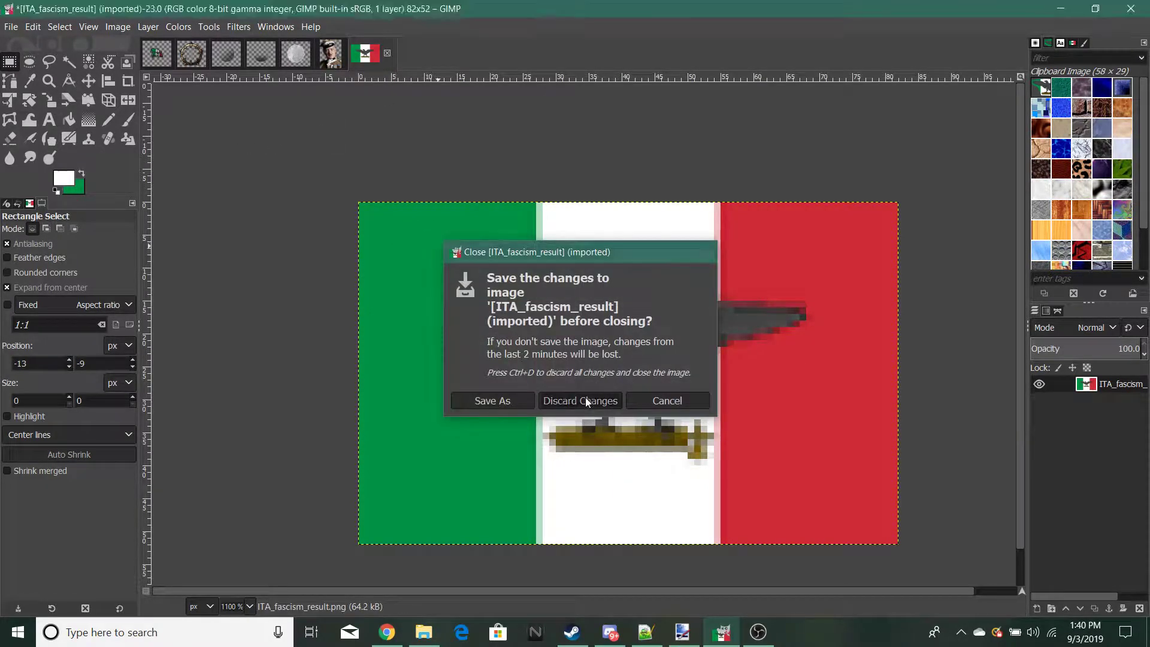
click(584, 398)
Step: Open Flag Sideways France.png, Flag Sideways Poland.png and Flag Sideways Westphalia.png together from the focus_icon_making folder
click(10, 27)
click(37, 87)
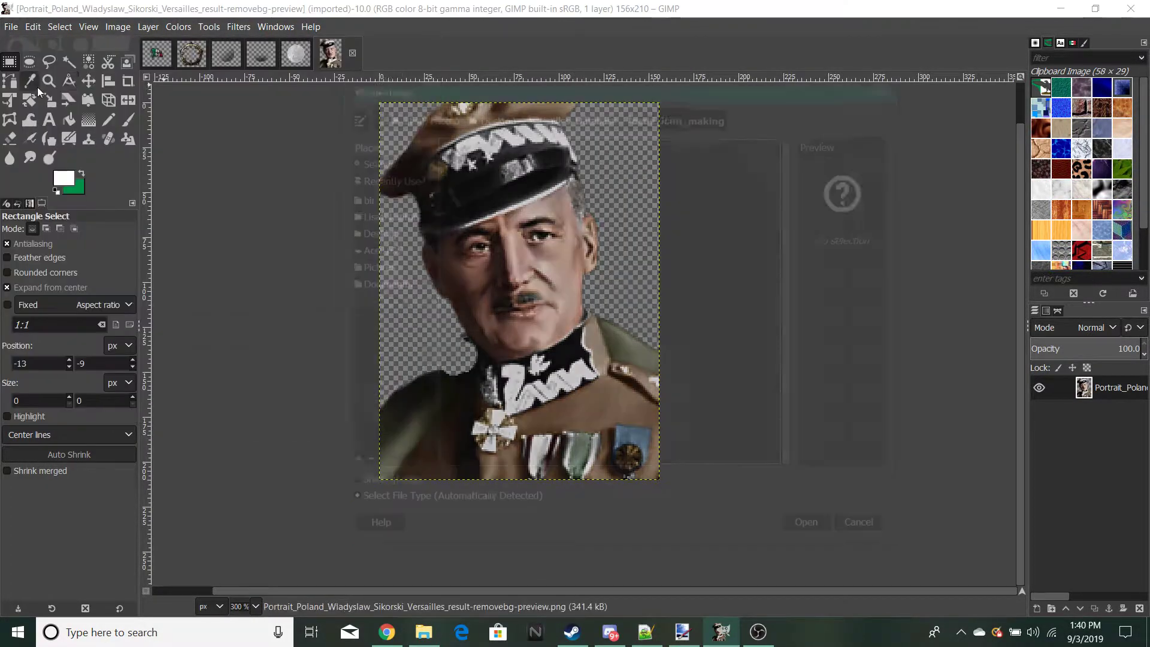
scroll(495, 333, up, 15)
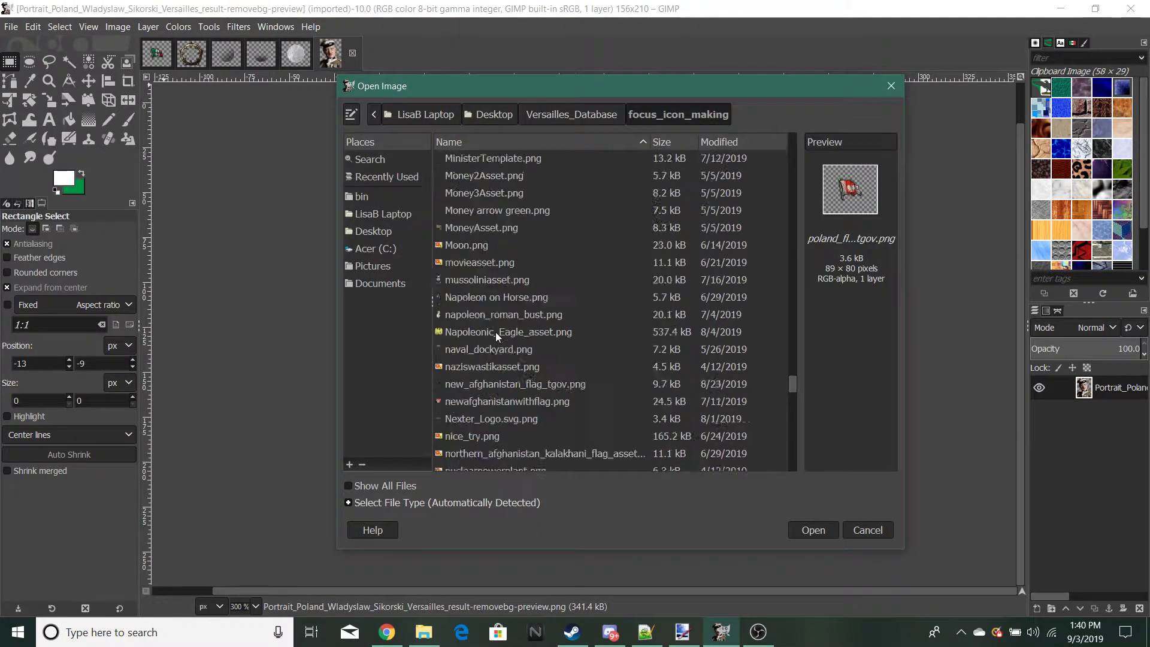
scroll(495, 332, up, 8)
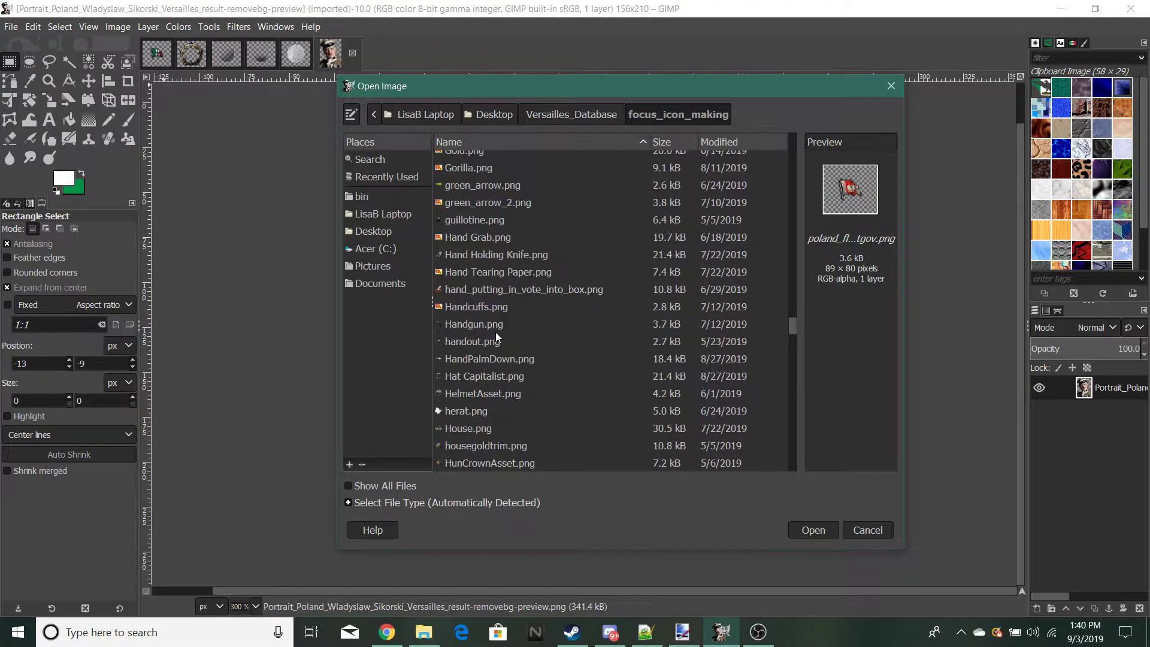
scroll(495, 332, down, 3)
scroll(495, 332, up, 5)
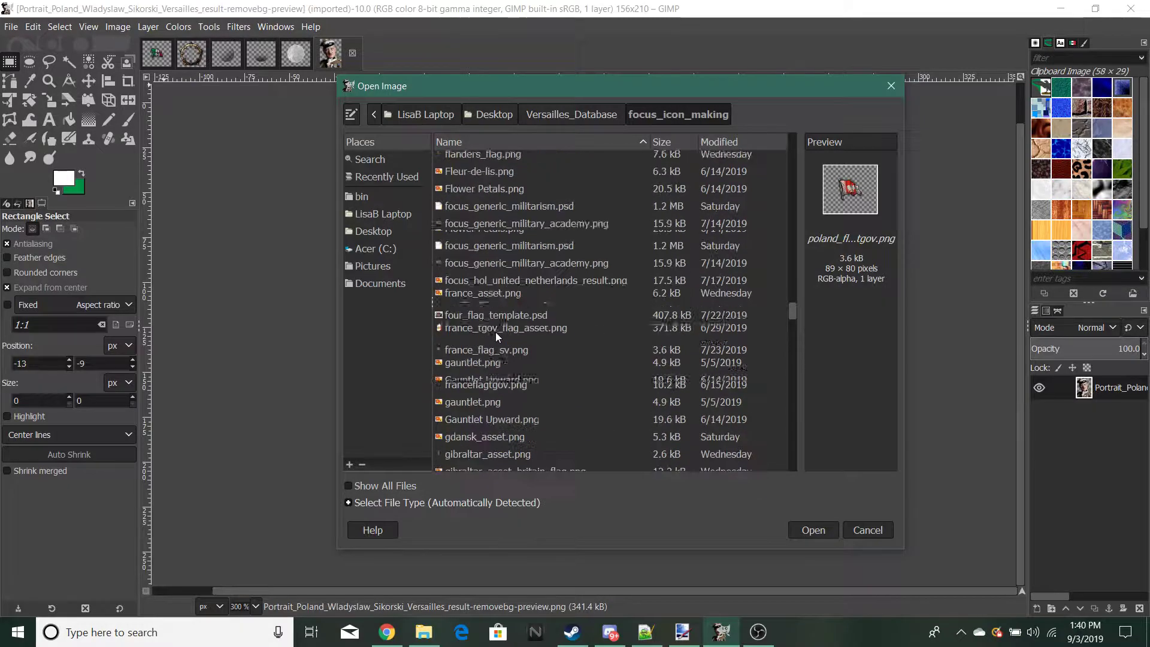
scroll(495, 332, down, 1)
click(482, 303)
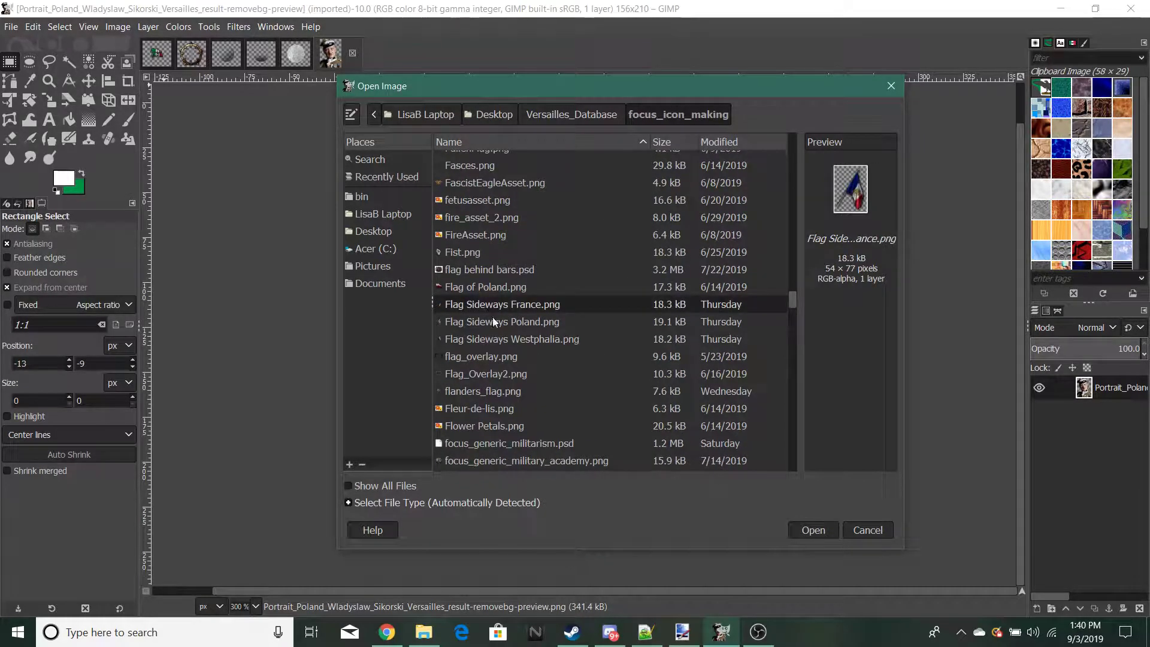
click(509, 343)
click(501, 324)
key(Return)
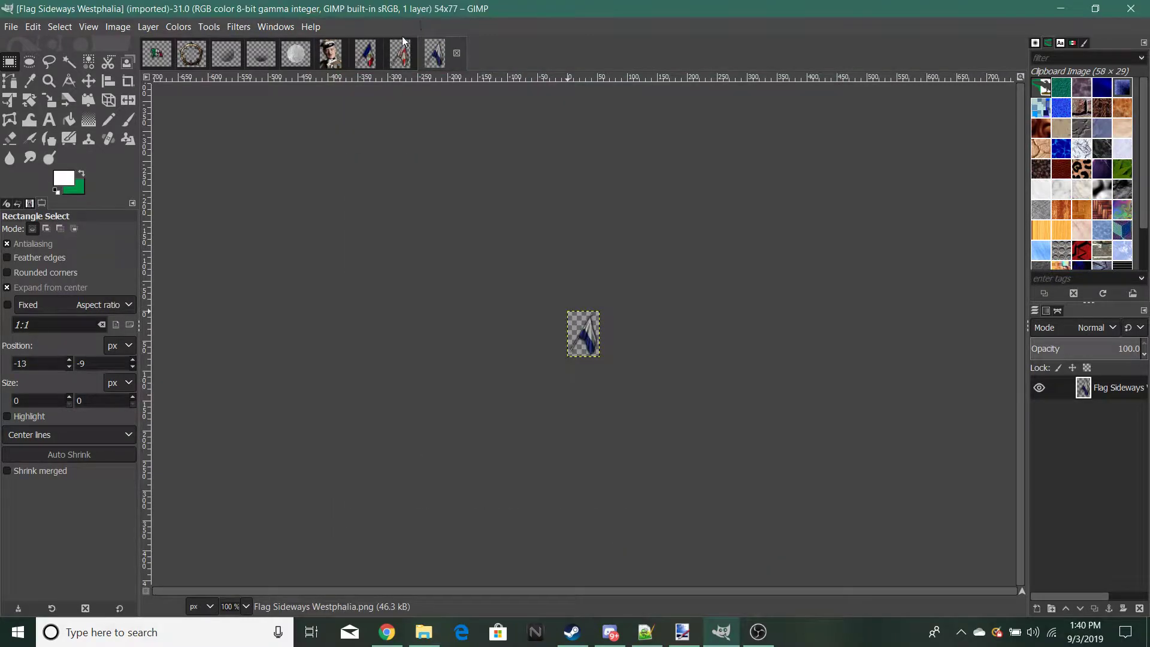
Step: Examine the sideways France flag at small size and close up, checking its emblem and fabric shading
click(367, 54)
scroll(652, 404, down, 2)
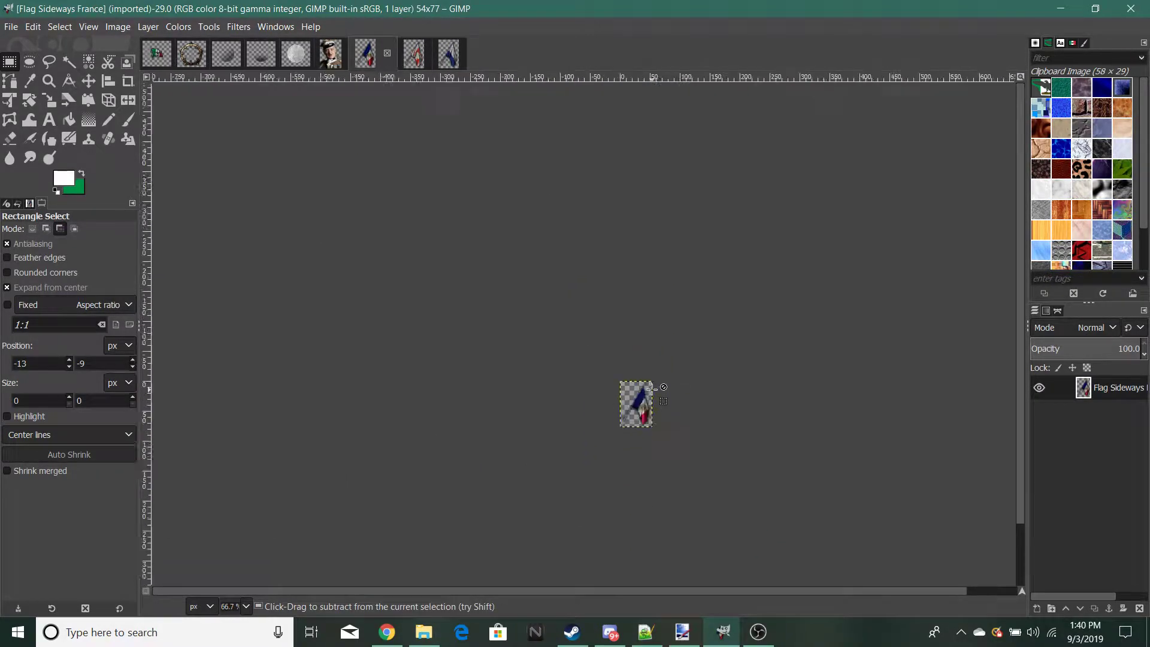
scroll(653, 389, up, 6)
scroll(587, 444, down, 3)
scroll(582, 337, down, 6)
scroll(582, 336, up, 7)
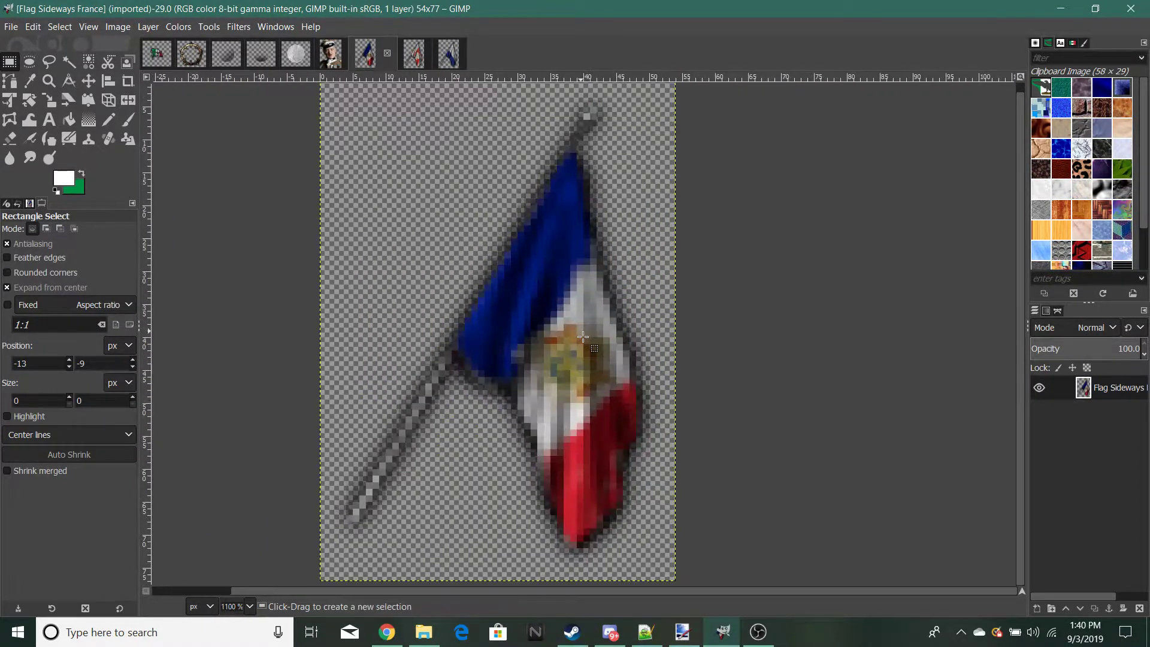
scroll(583, 336, down, 7)
scroll(583, 348, up, 7)
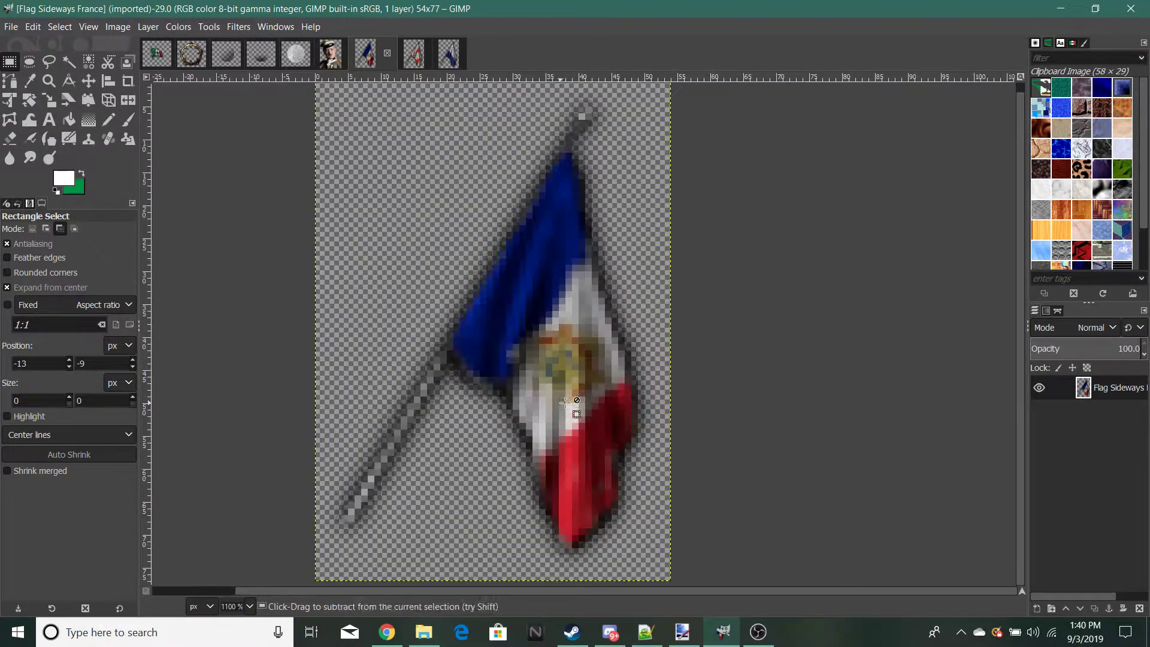
Step: Examine the sideways Poland and Westphalia flags close up, comparing how their colors follow the draped fabric
click(414, 57)
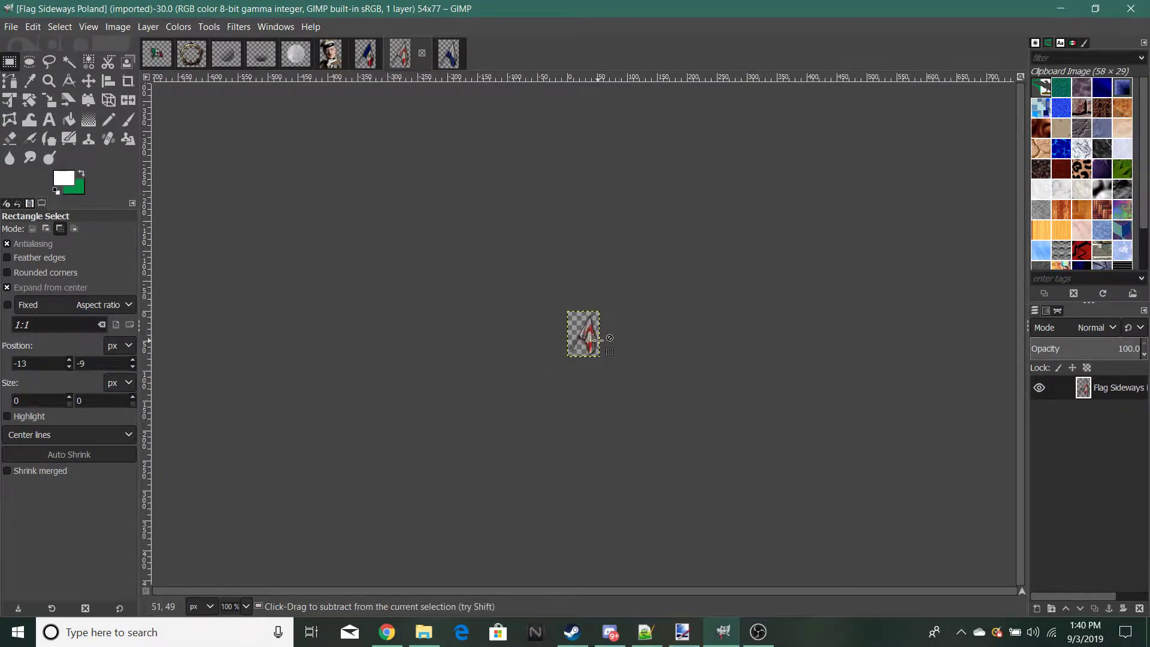
scroll(597, 340, up, 6)
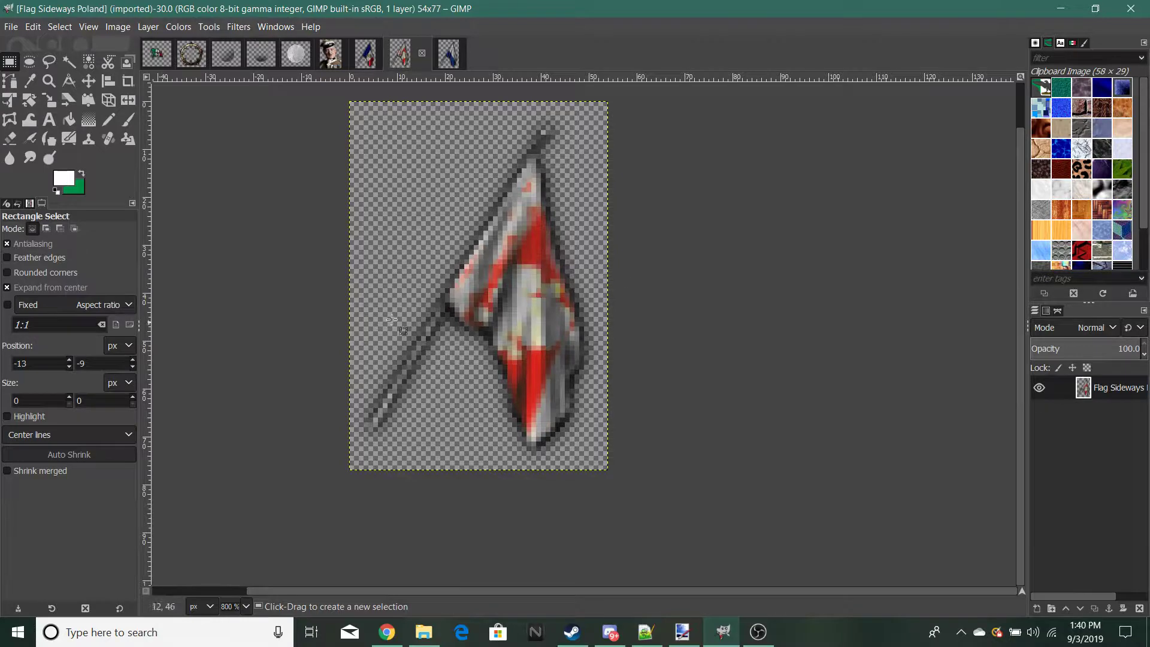
scroll(637, 319, down, 6)
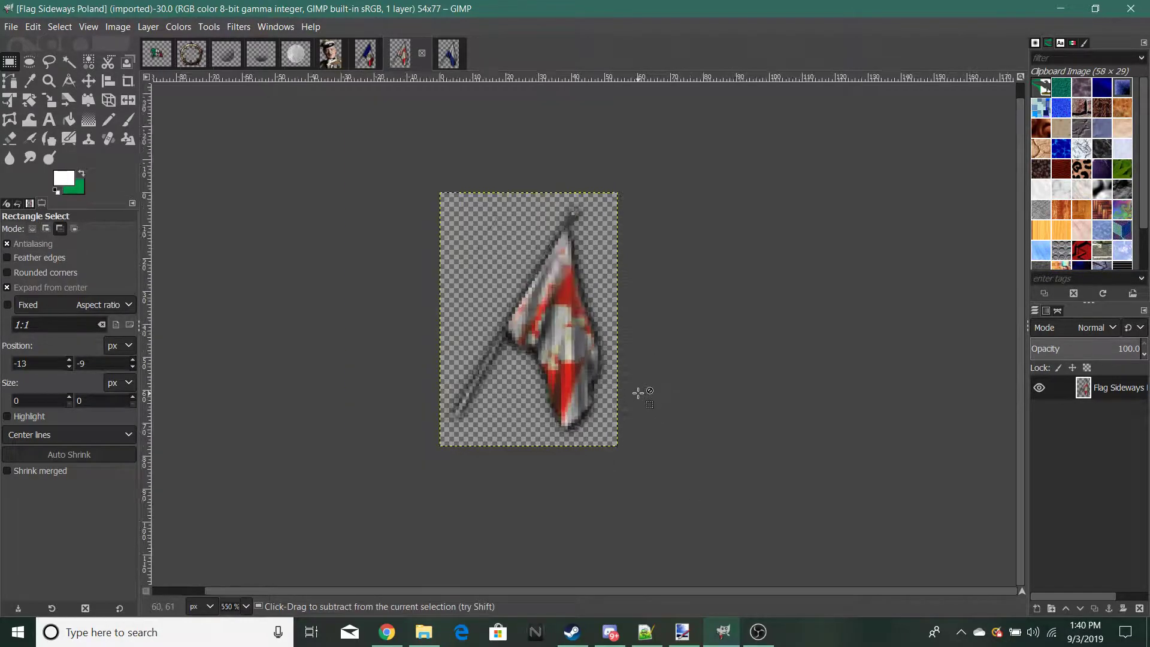
scroll(639, 383, up, 4)
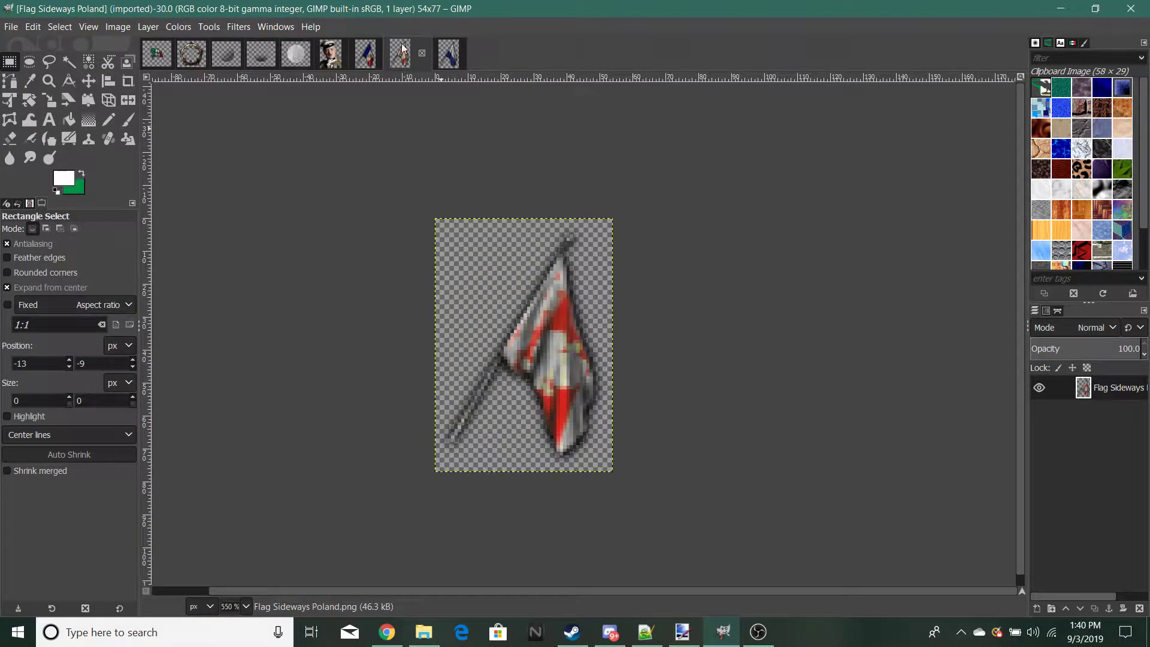
click(447, 55)
scroll(581, 351, up, 5)
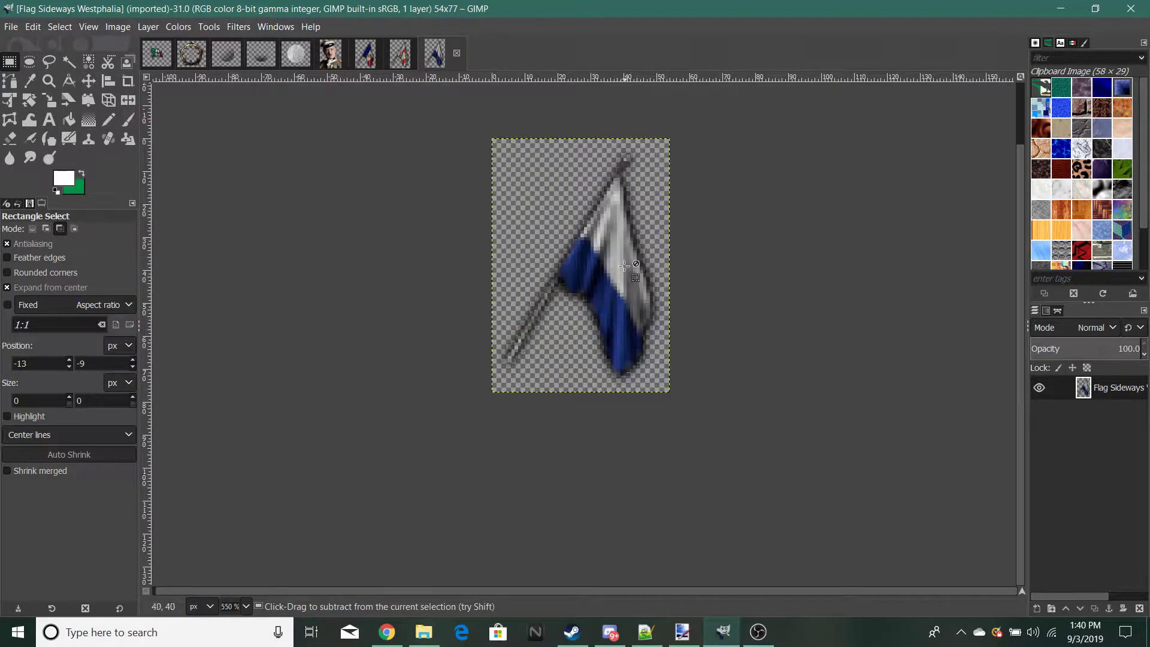
scroll(623, 332, up, 2)
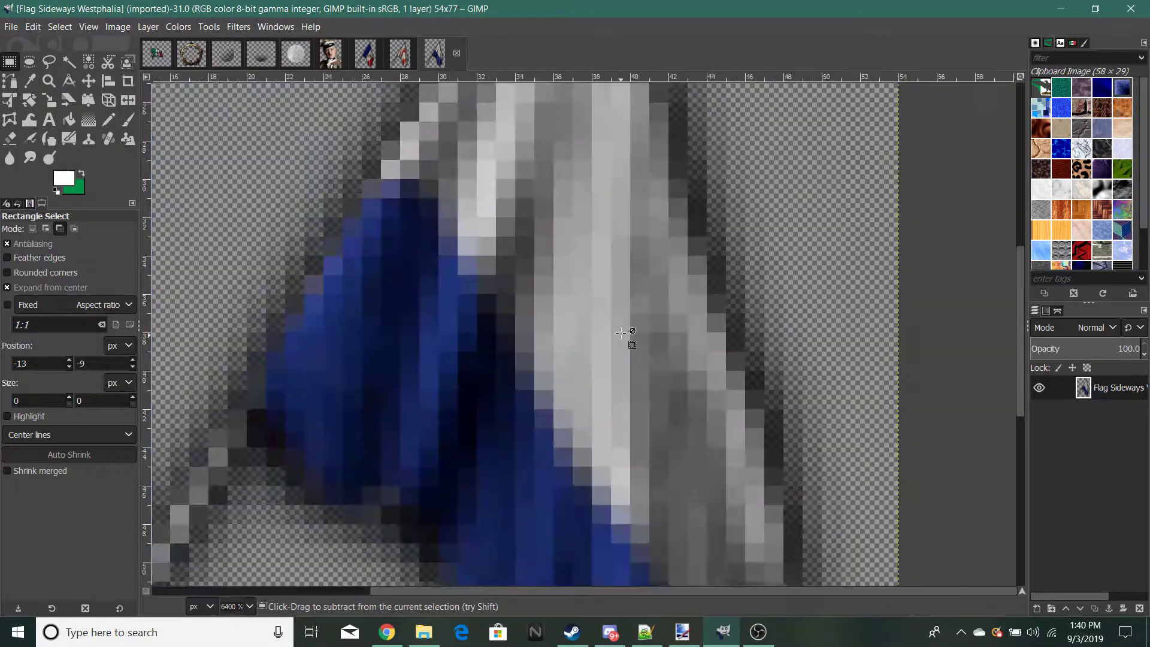
scroll(628, 334, down, 5)
scroll(622, 341, up, 3)
scroll(623, 340, up, 2)
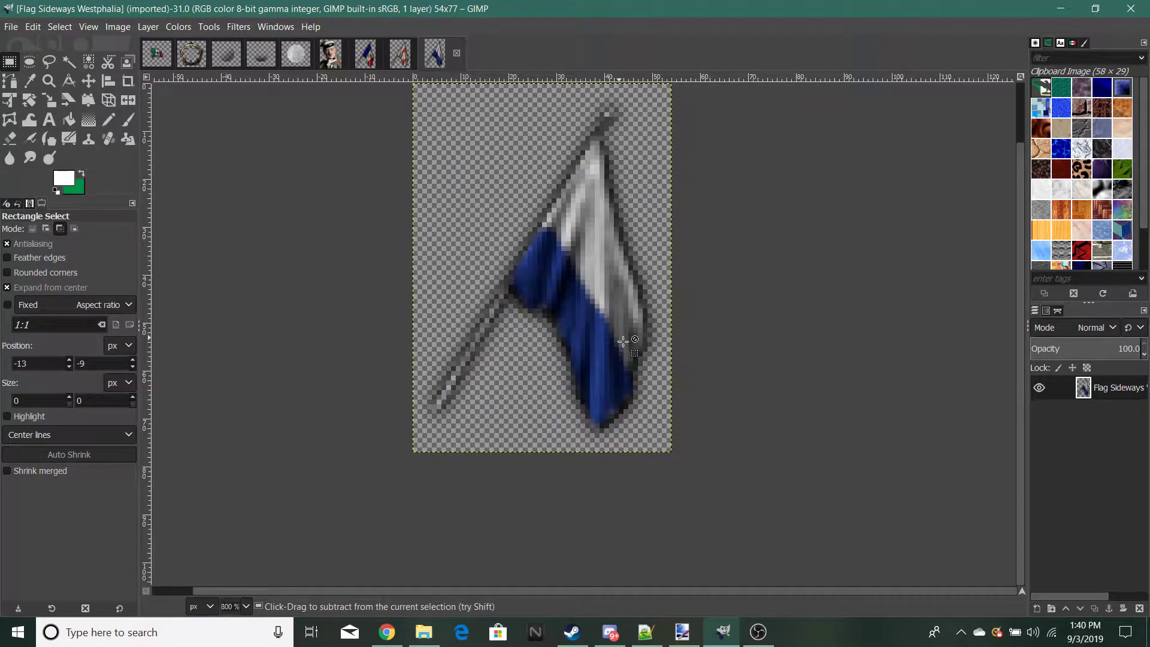
Step: Close the France, Poland and Westphalia sideways flag images
click(367, 54)
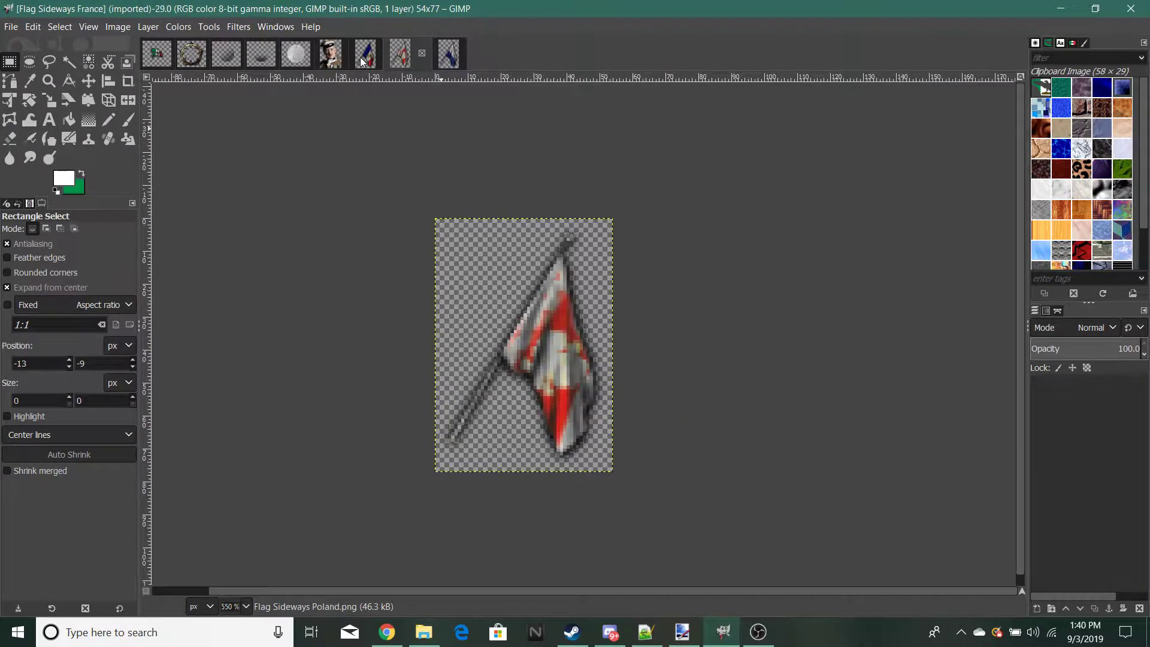
scroll(634, 430, up, 2)
click(391, 54)
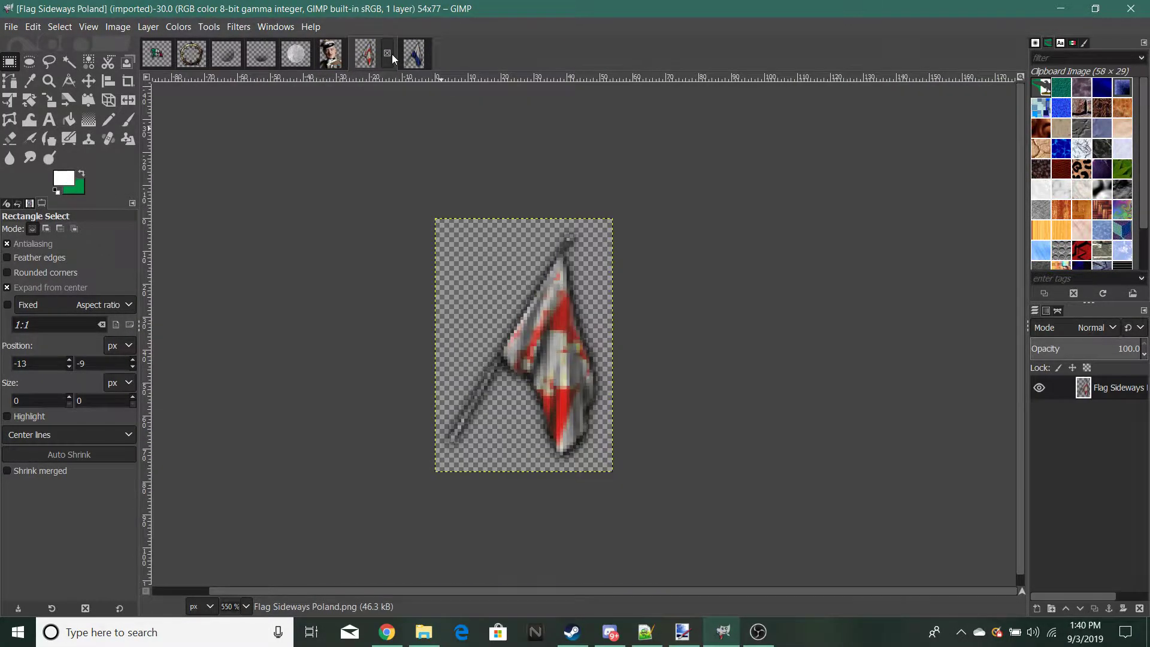
click(392, 54)
click(391, 54)
scroll(465, 241, down, 4)
scroll(465, 241, up, 3)
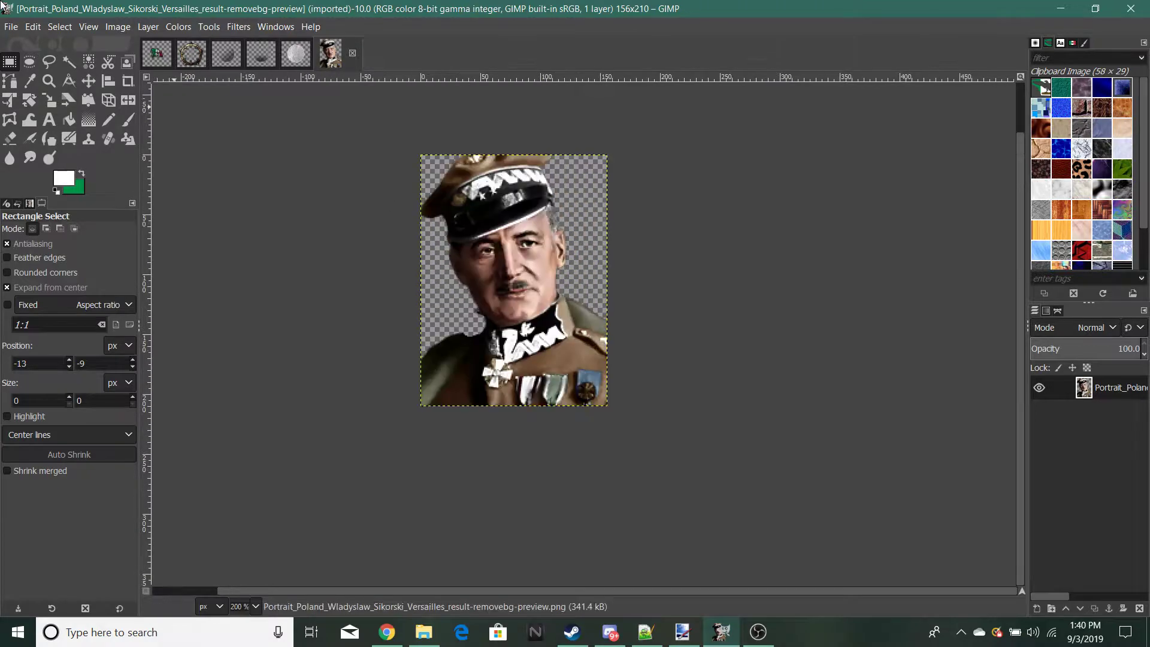
Step: Open Flag Sideways (Smart Object).psd from the backgrounds folder inside focus_icon_making
click(8, 28)
click(36, 84)
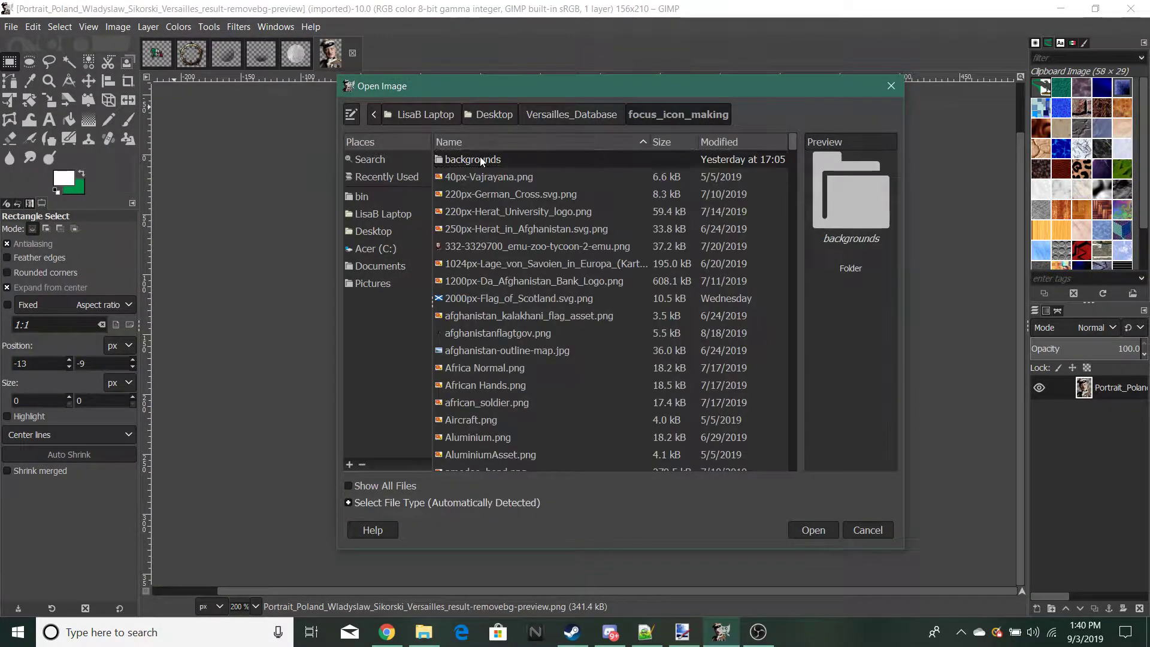
double_click(483, 159)
scroll(491, 392, down, 10)
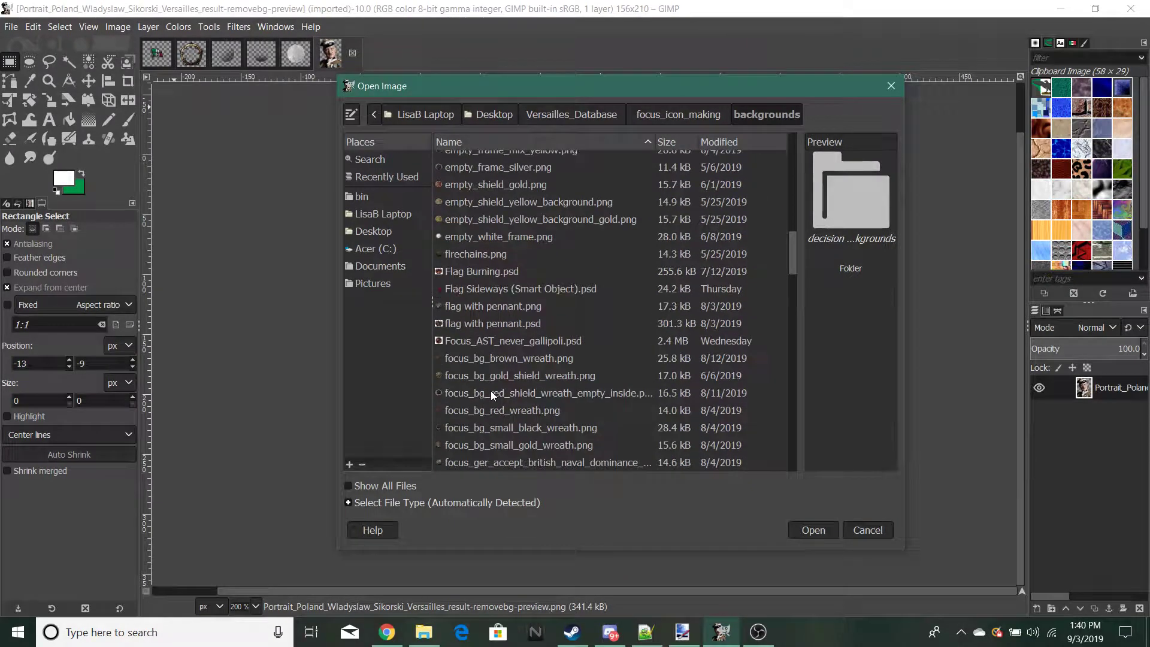
scroll(491, 389, down, 2)
scroll(479, 342, up, 4)
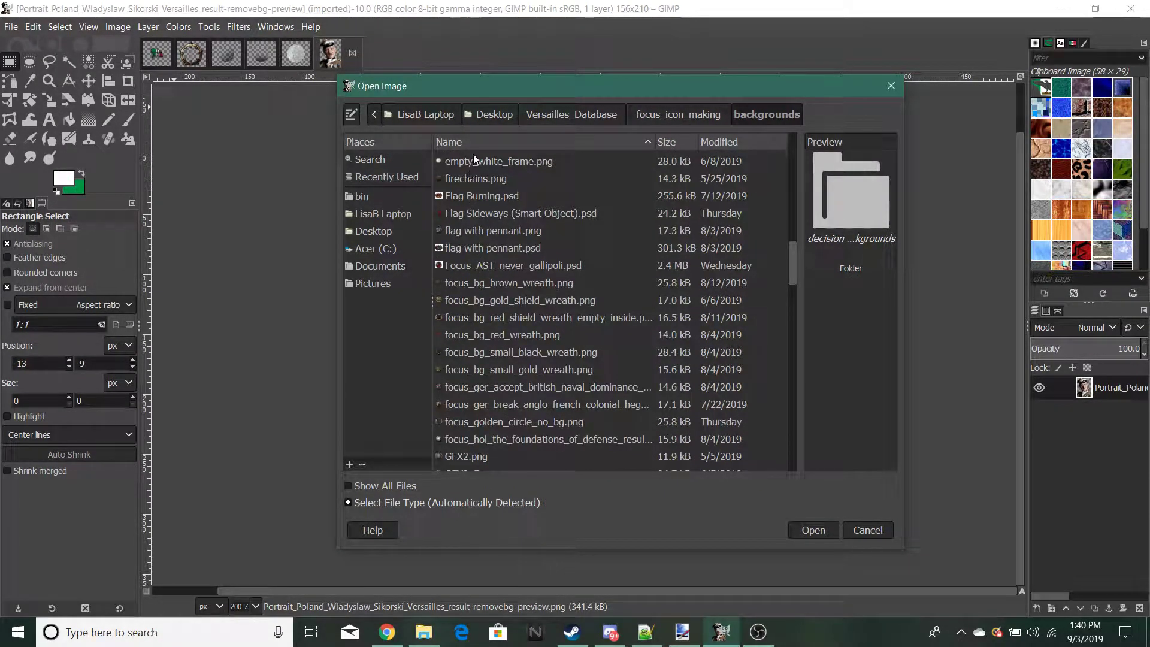
click(486, 189)
click(476, 181)
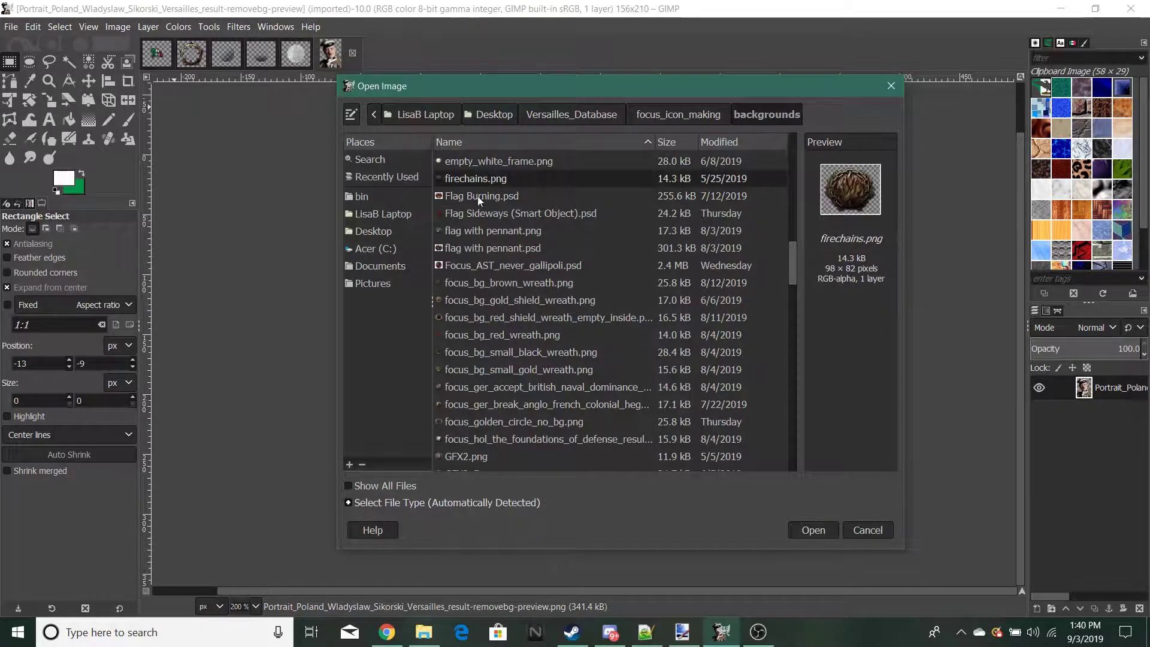
double_click(487, 213)
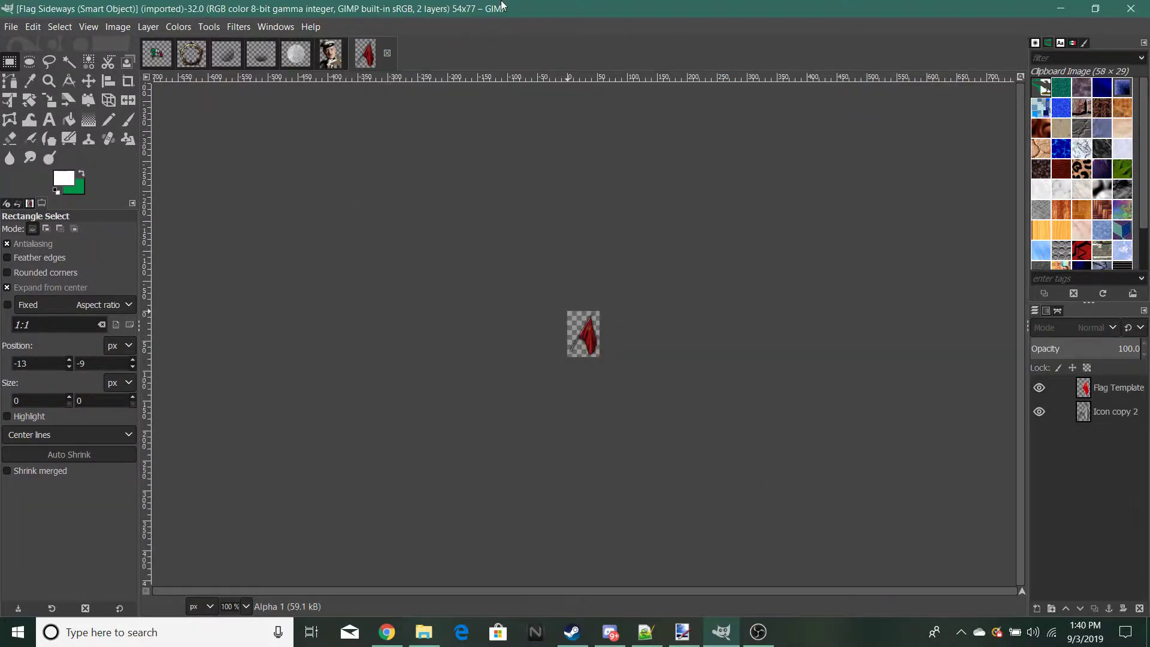
Step: Inspect the red sideways flag template at small size and close up, including the emblem on its fabric
scroll(578, 342, up, 6)
scroll(593, 299, down, 8)
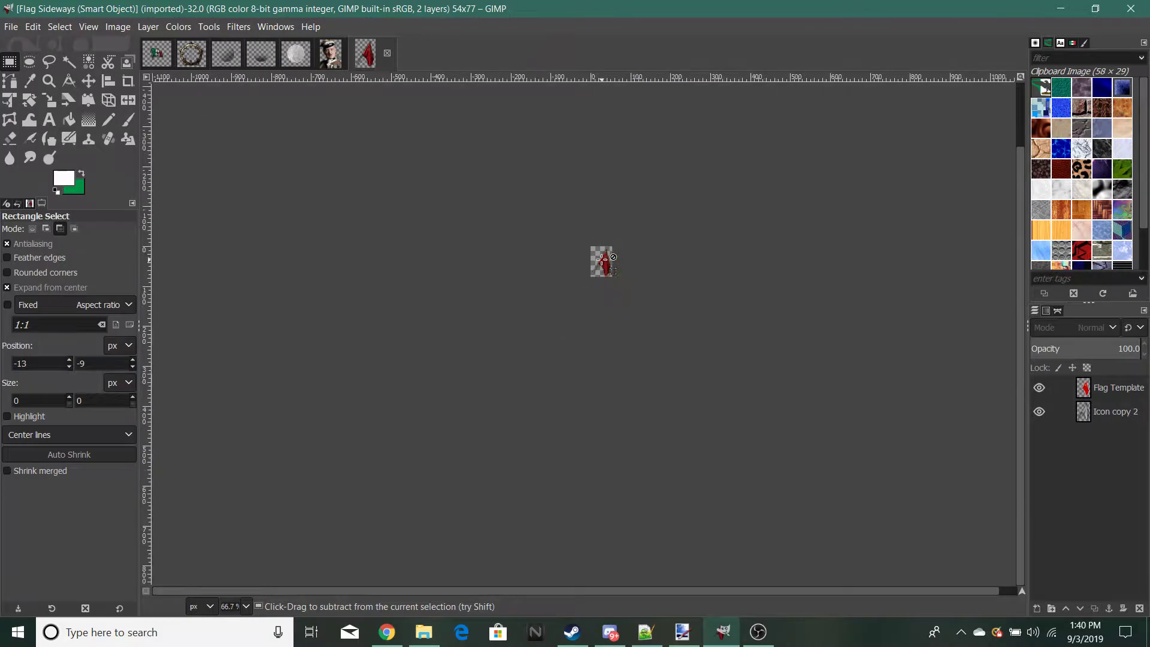
scroll(606, 256, up, 1)
scroll(606, 256, up, 3)
scroll(587, 288, down, 2)
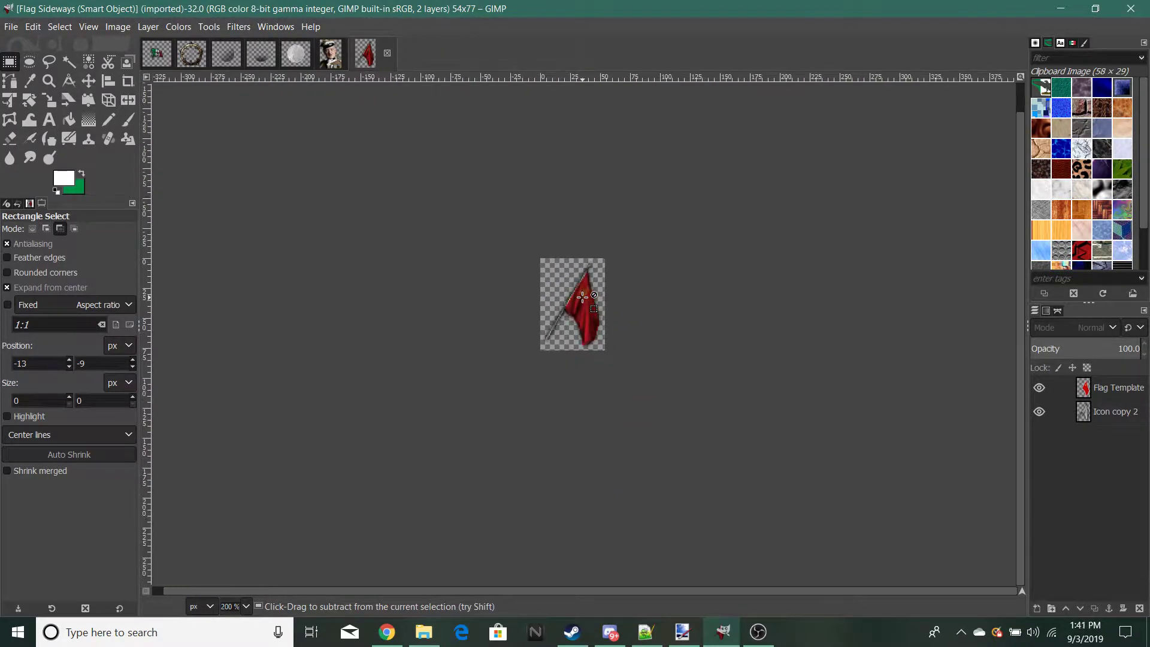
scroll(582, 297, up, 2)
scroll(582, 297, down, 1)
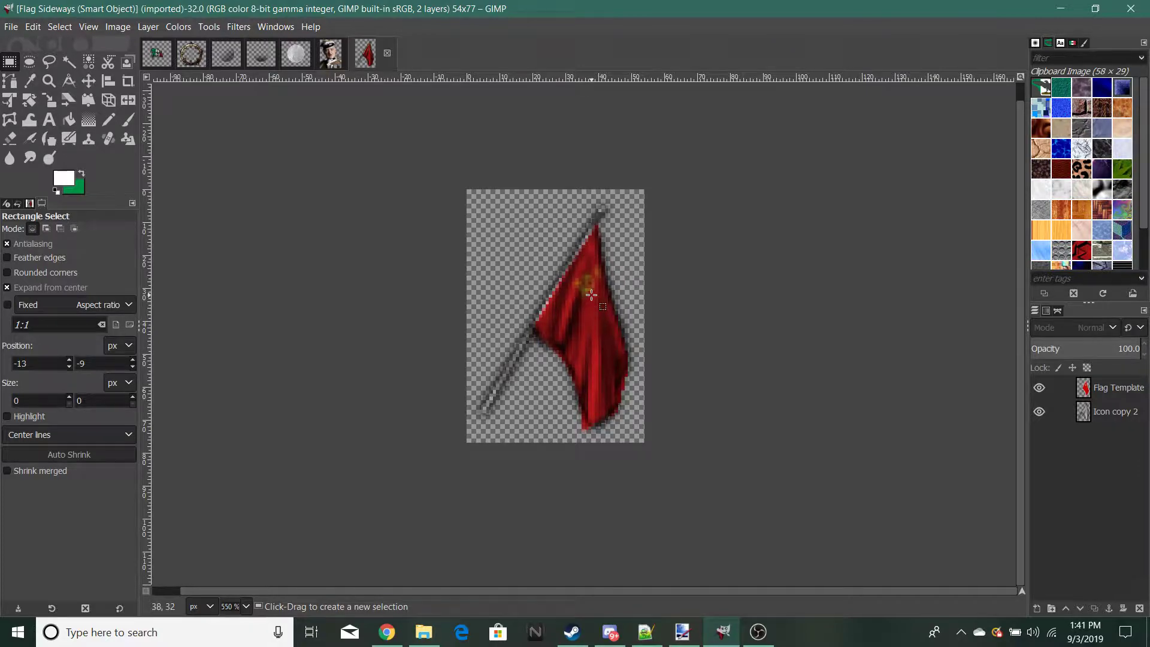
scroll(591, 302, down, 5)
scroll(591, 303, up, 10)
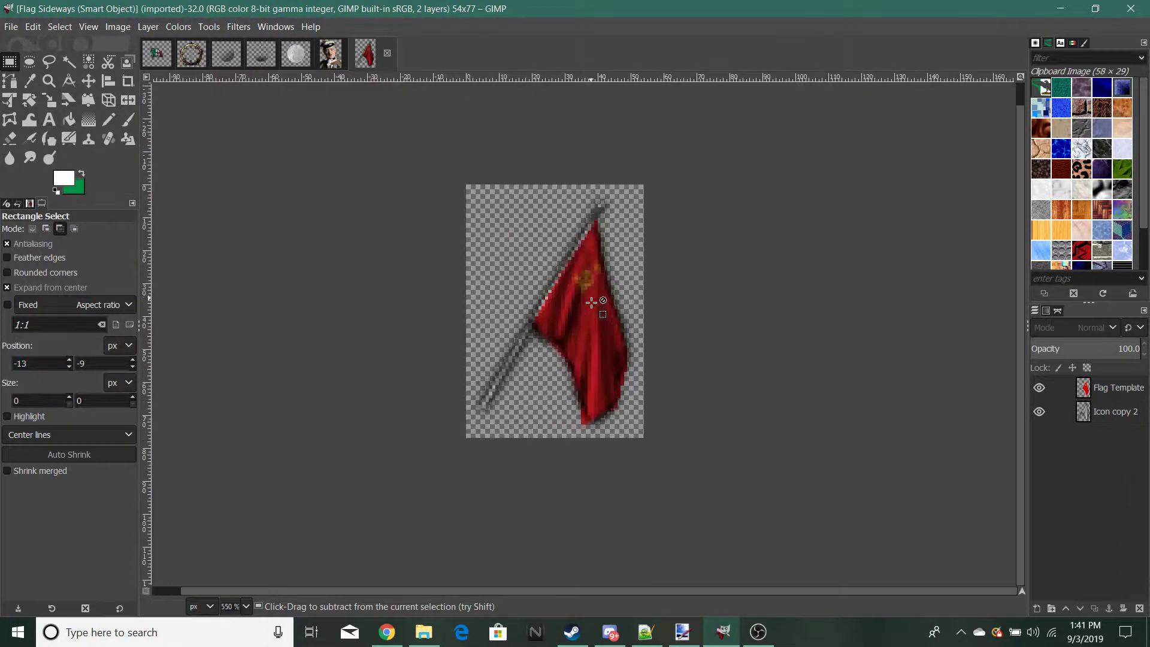
scroll(591, 303, down, 8)
scroll(591, 303, up, 2)
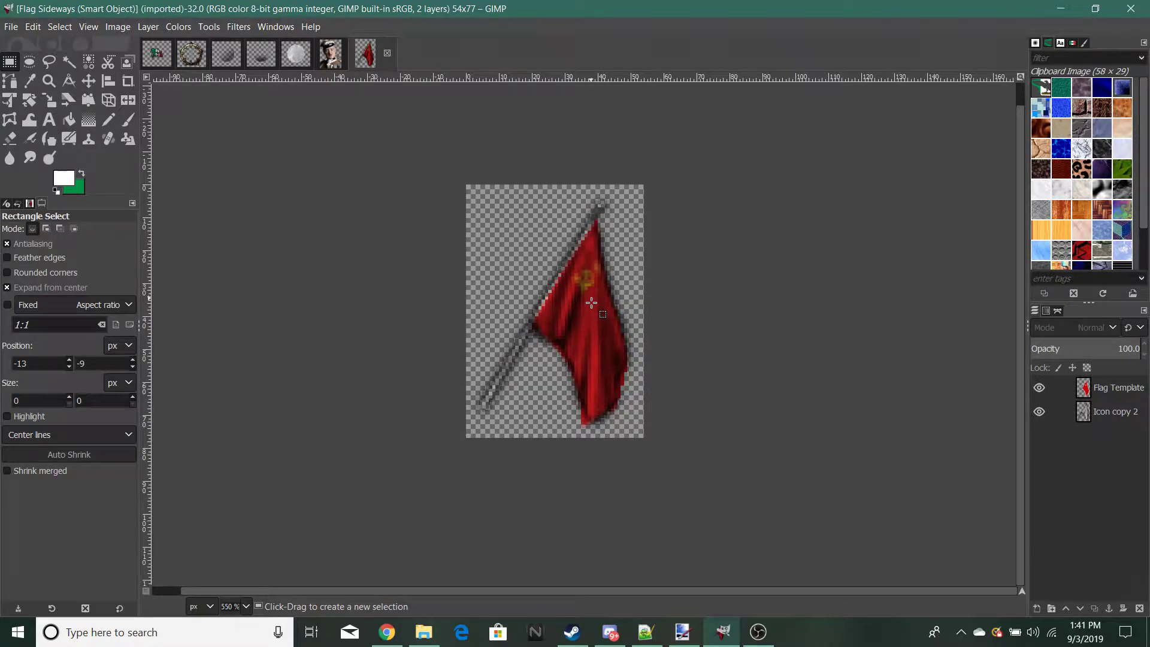
Step: Open bigflag2.psd from the focus_icon_making folder and close it again
key(ctrl+o)
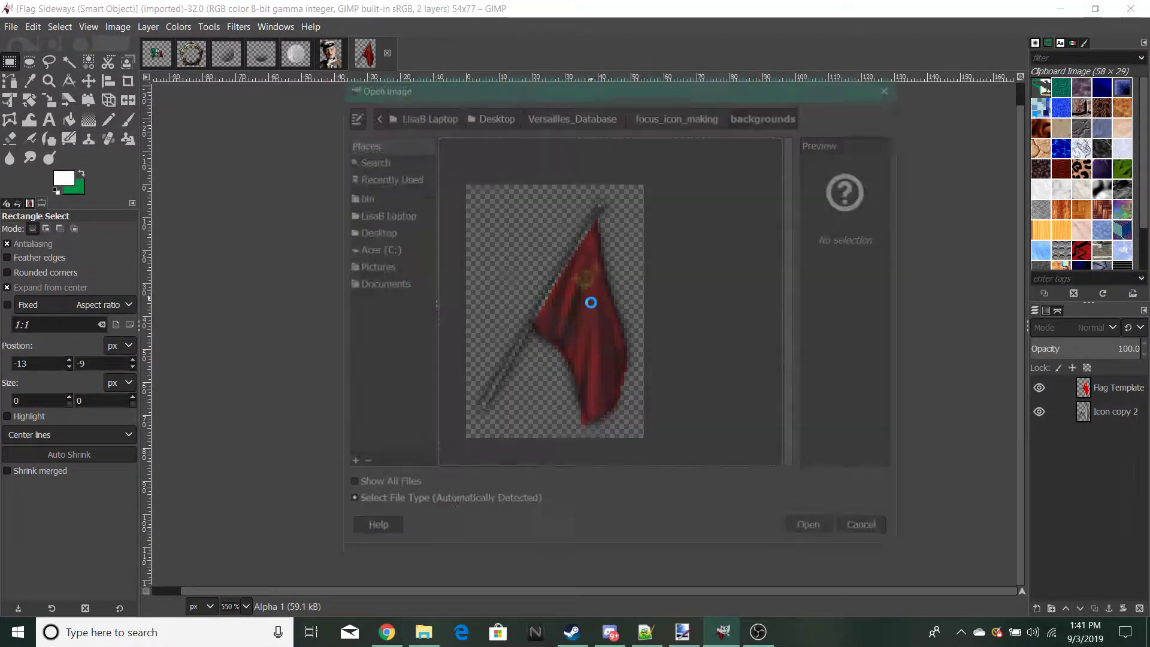
click(659, 109)
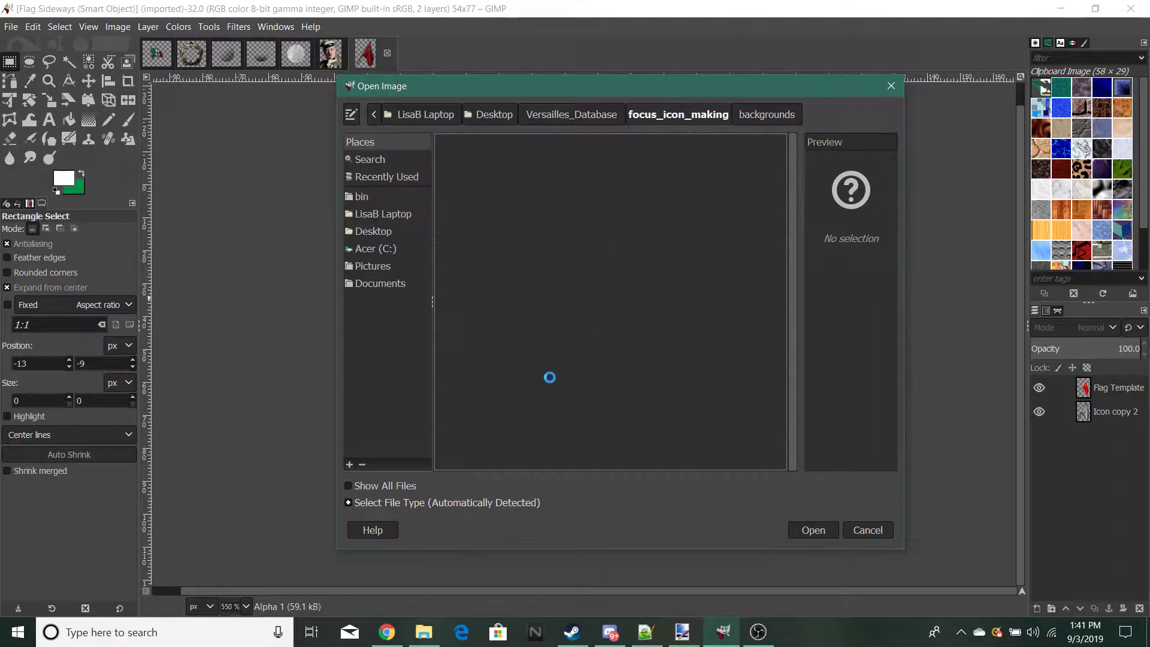
scroll(520, 379, down, 10)
scroll(520, 379, down, 5)
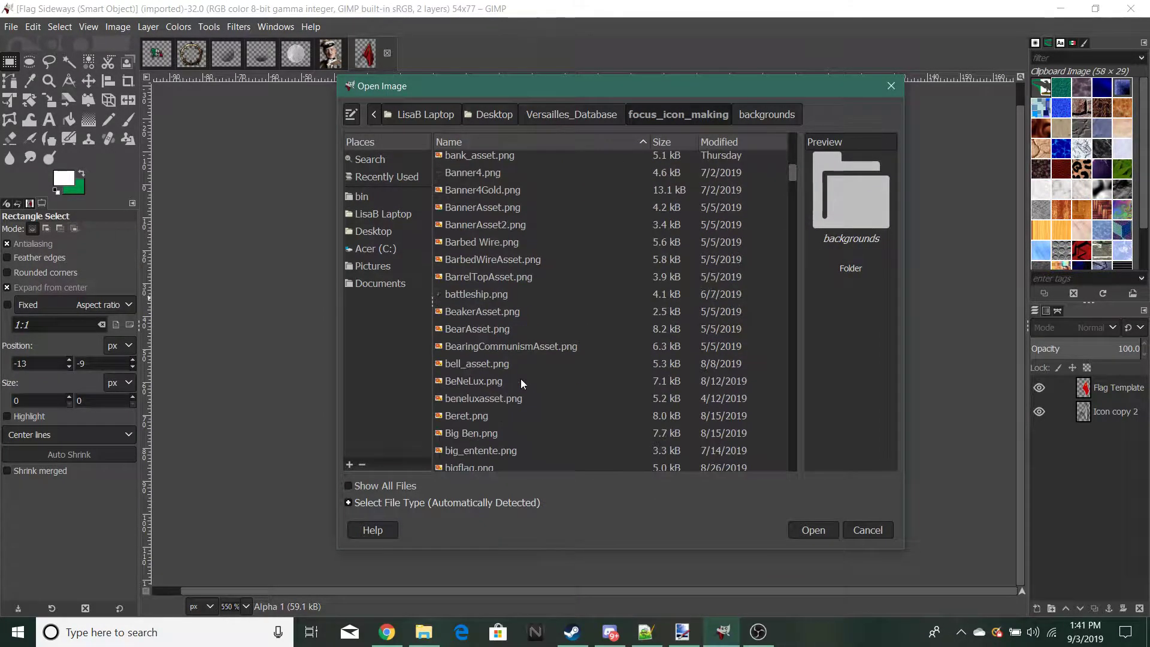
scroll(475, 454, down, 2)
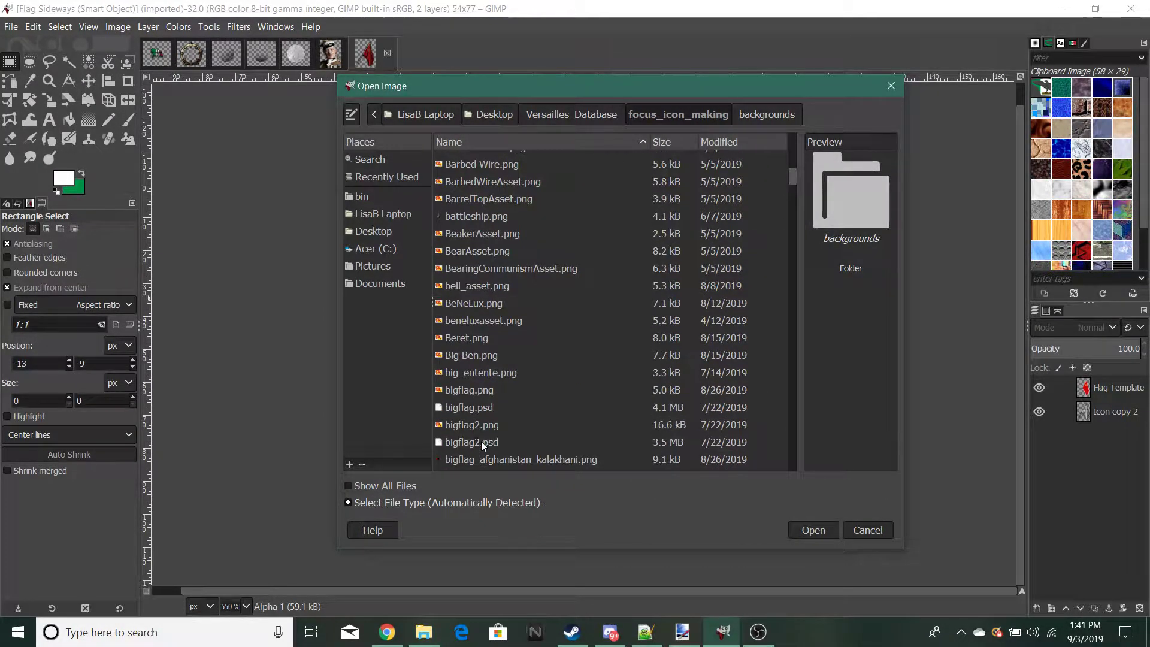
click(483, 440)
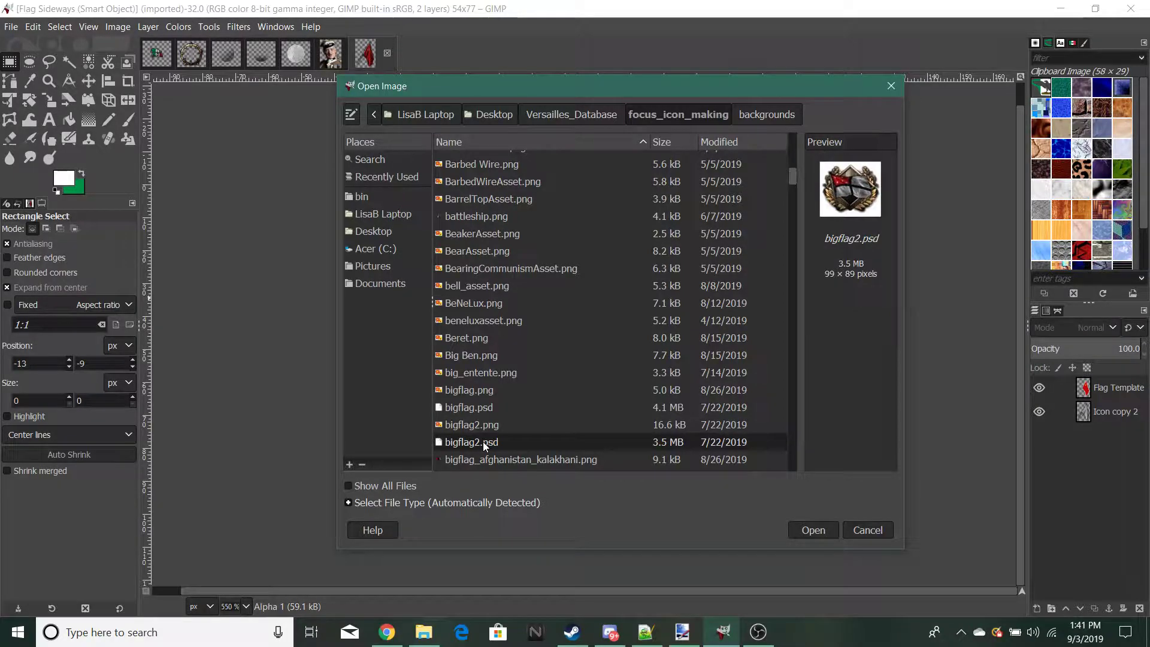
double_click(483, 440)
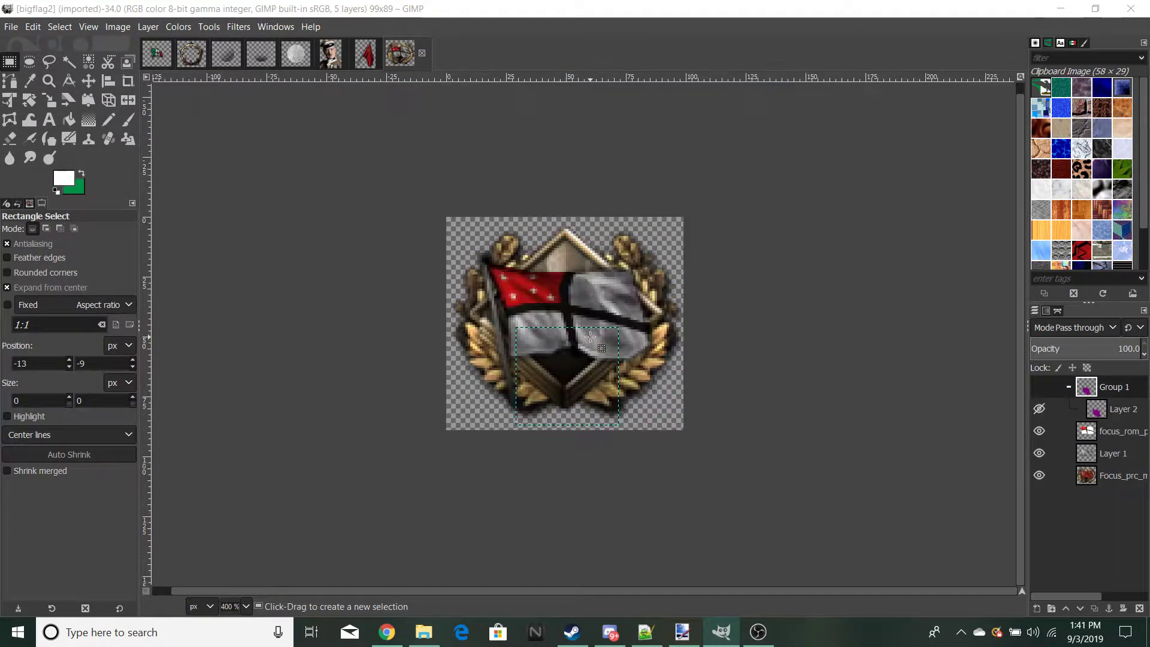
click(422, 53)
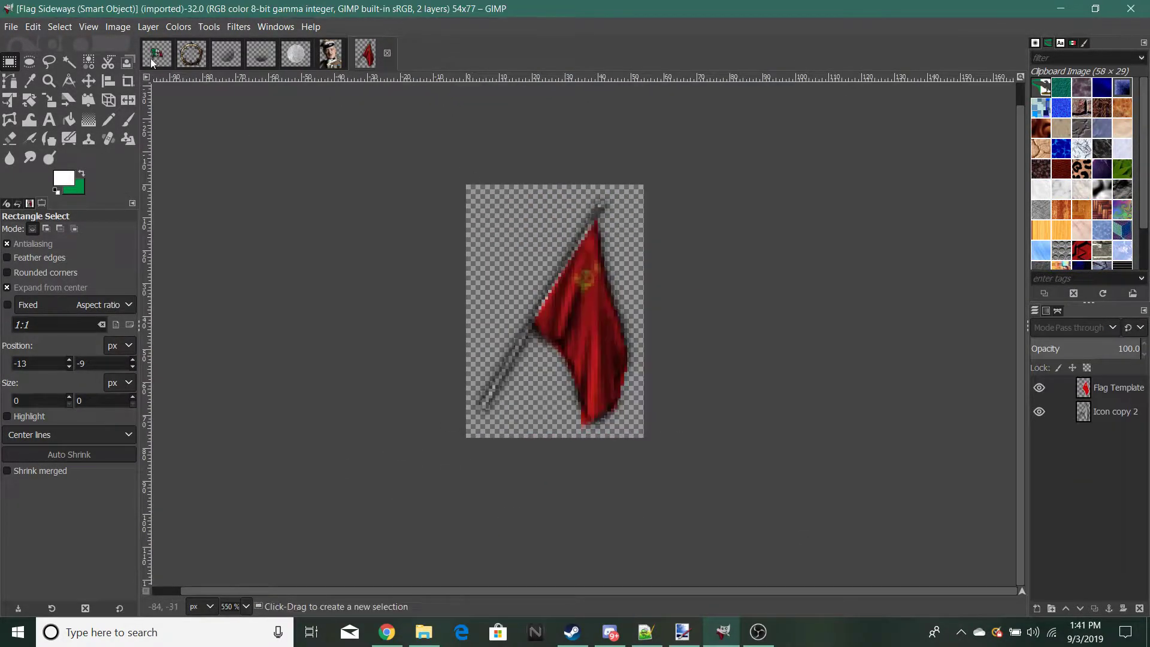
Step: Open large_flag.psd from the focus_icon_making folder, dismissing the color profile conversion
click(10, 27)
click(53, 85)
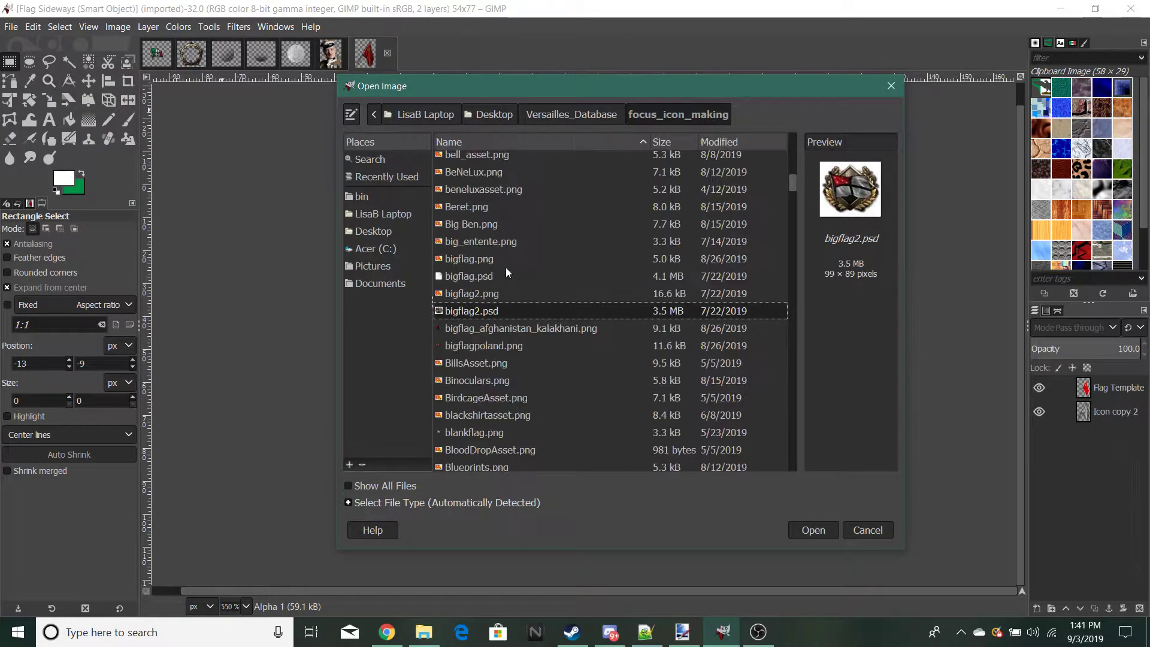
drag(789, 189, 799, 341)
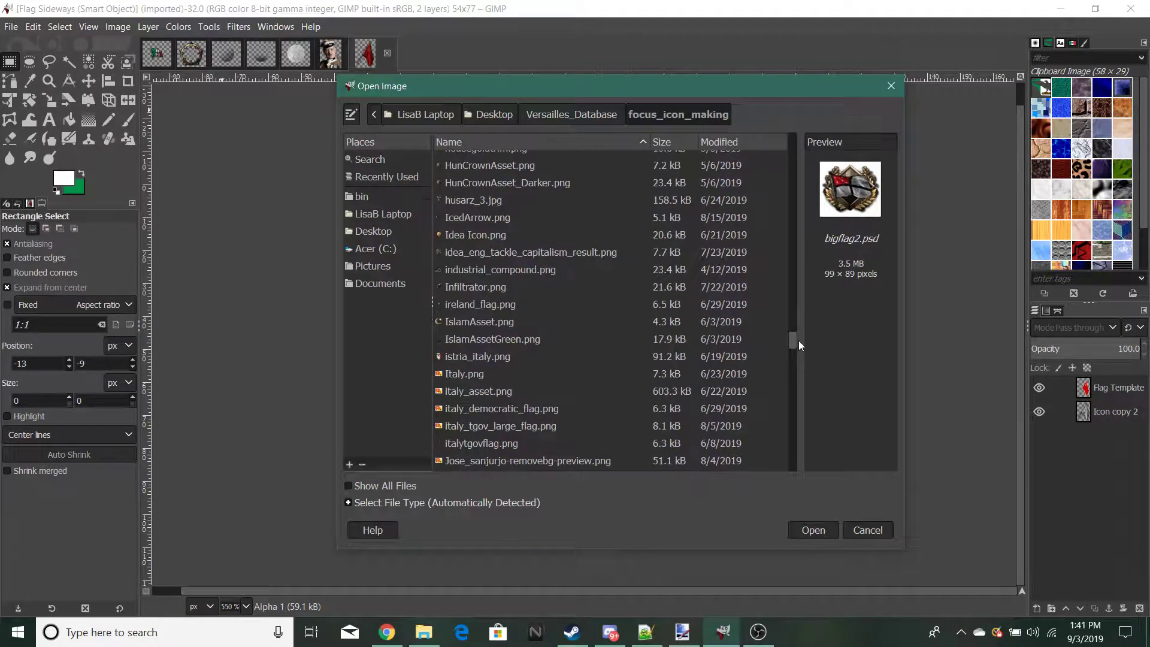
scroll(508, 408, down, 3)
scroll(490, 408, down, 1)
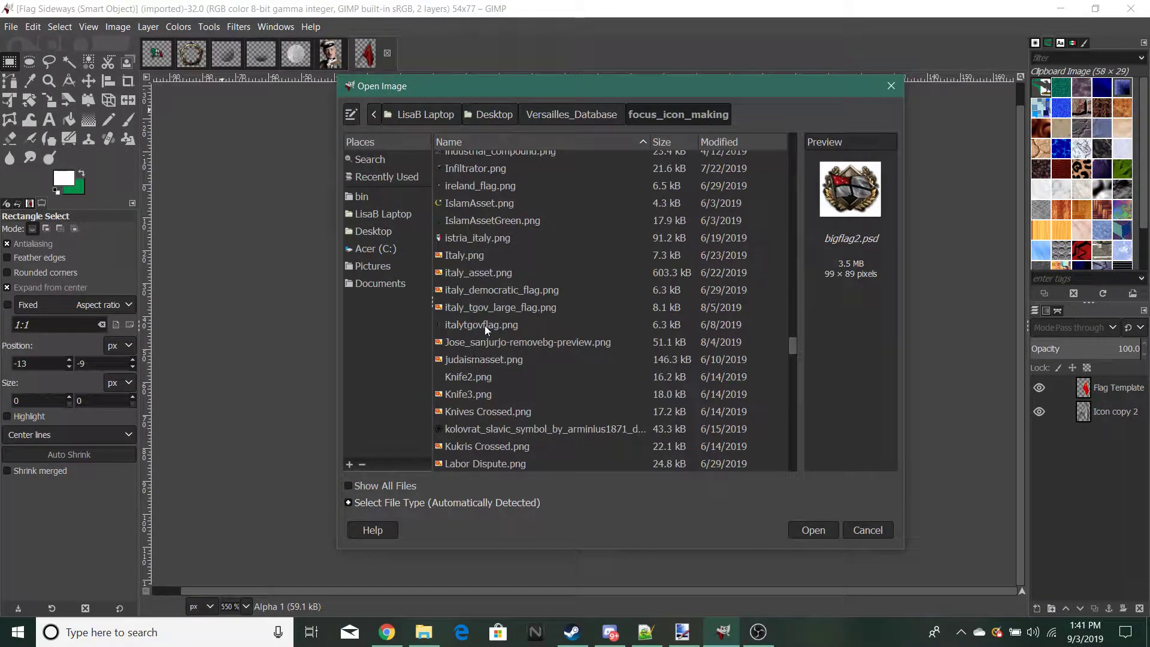
scroll(484, 326, down, 10)
scroll(476, 258, up, 1)
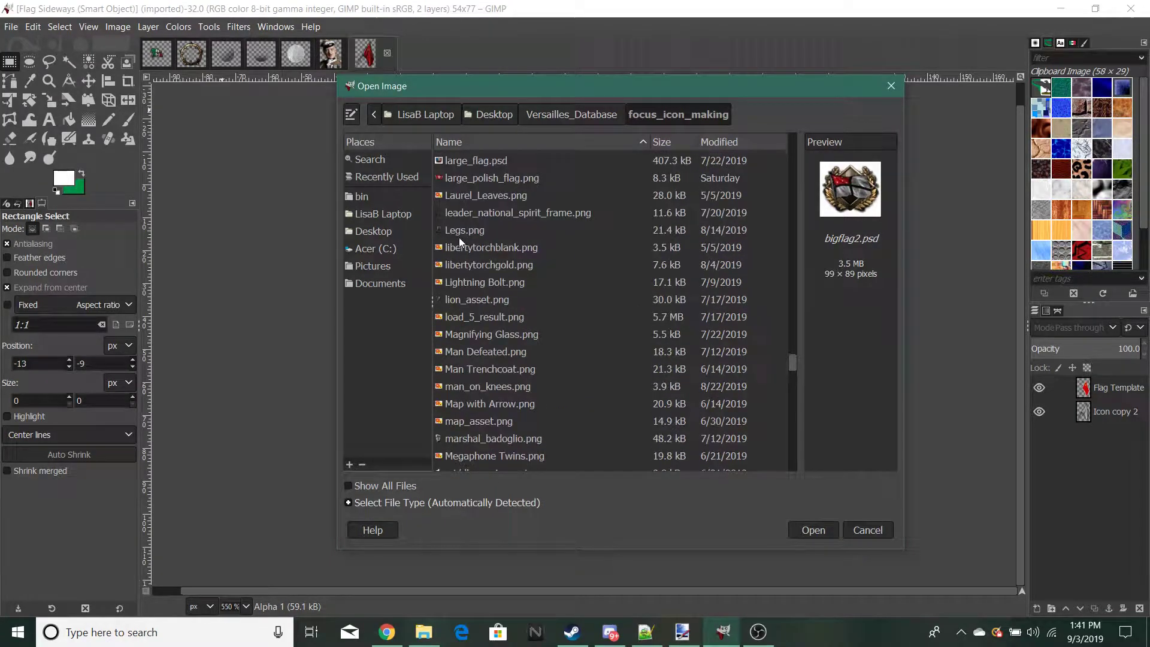
double_click(462, 161)
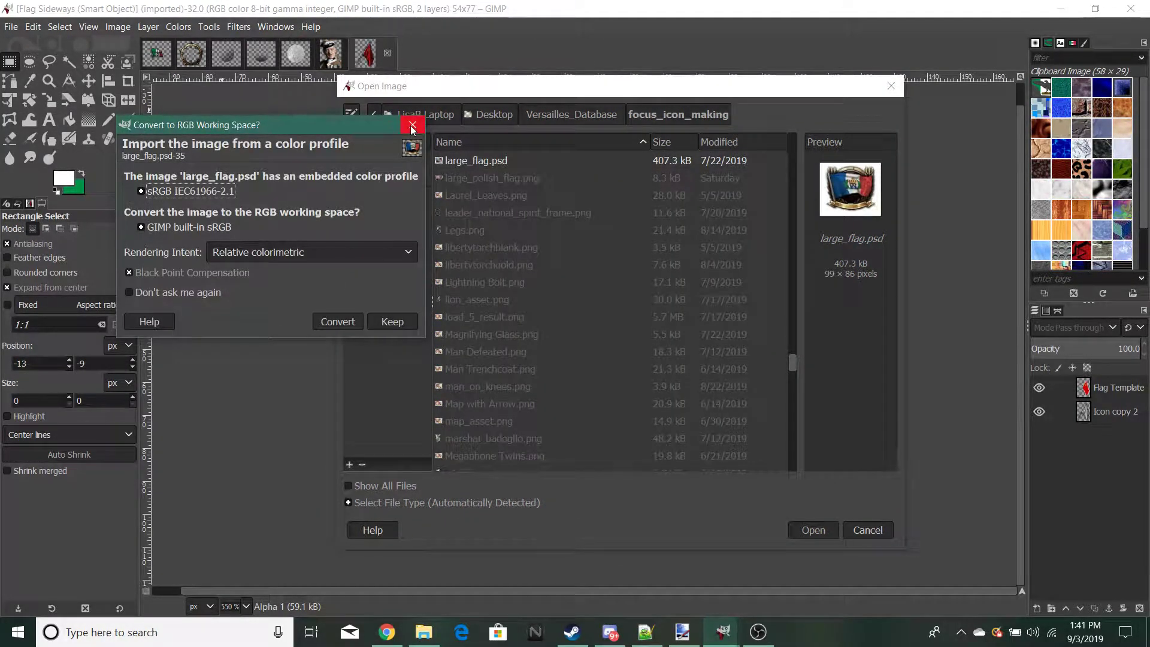
click(412, 125)
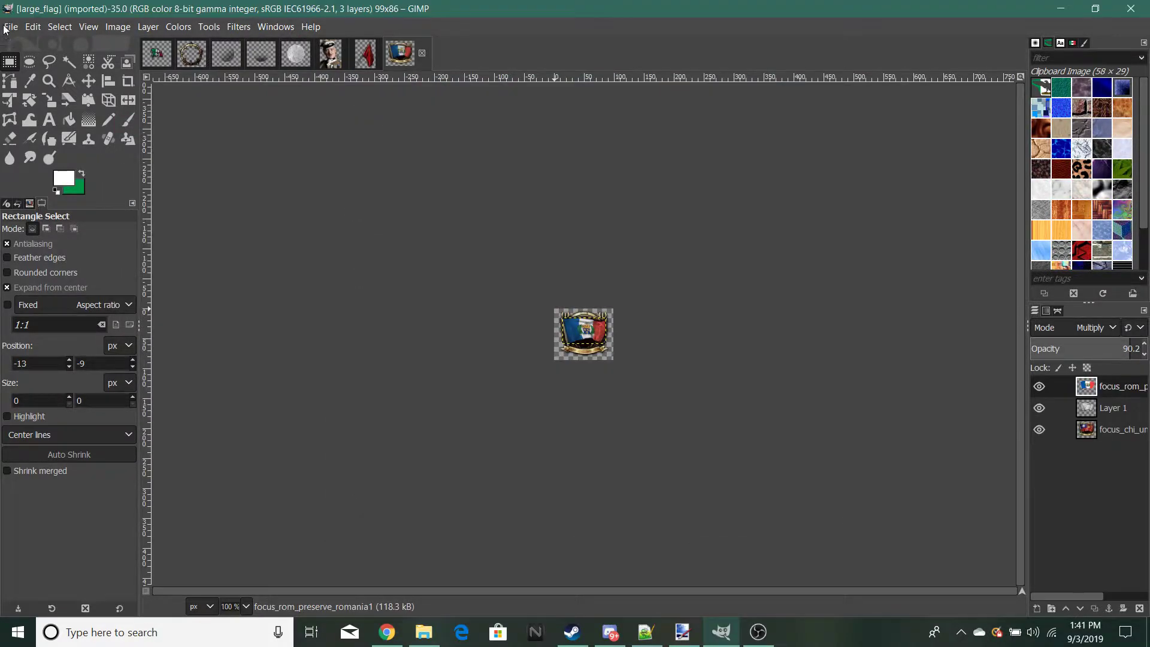
Step: Browse the focus_icon_making files around large_flag.png without opening any, and close the large_flag image
click(11, 27)
click(24, 79)
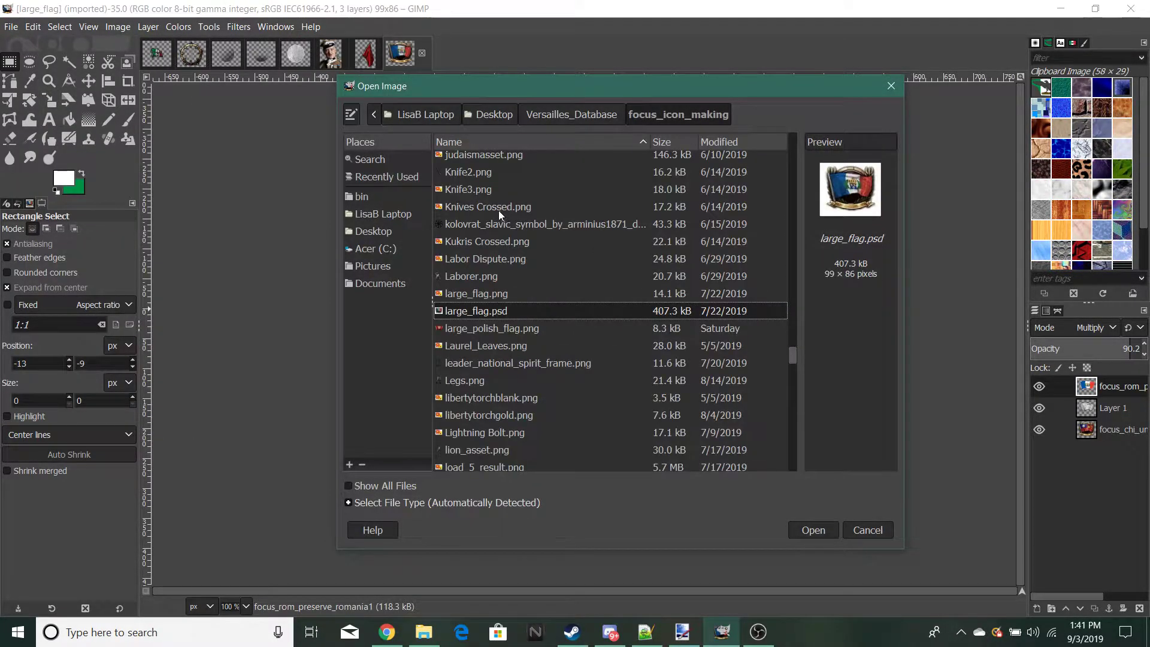
click(472, 370)
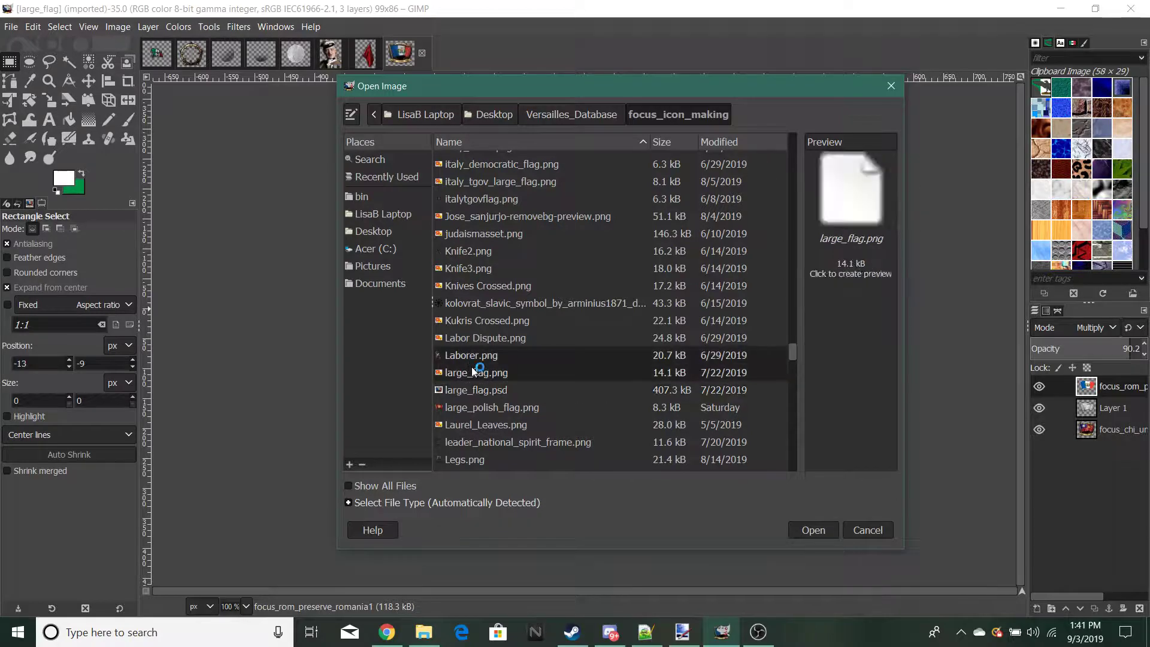
scroll(472, 367, down, 3)
click(472, 366)
key(Down)
key(Down)
key(Down)
key(Down)
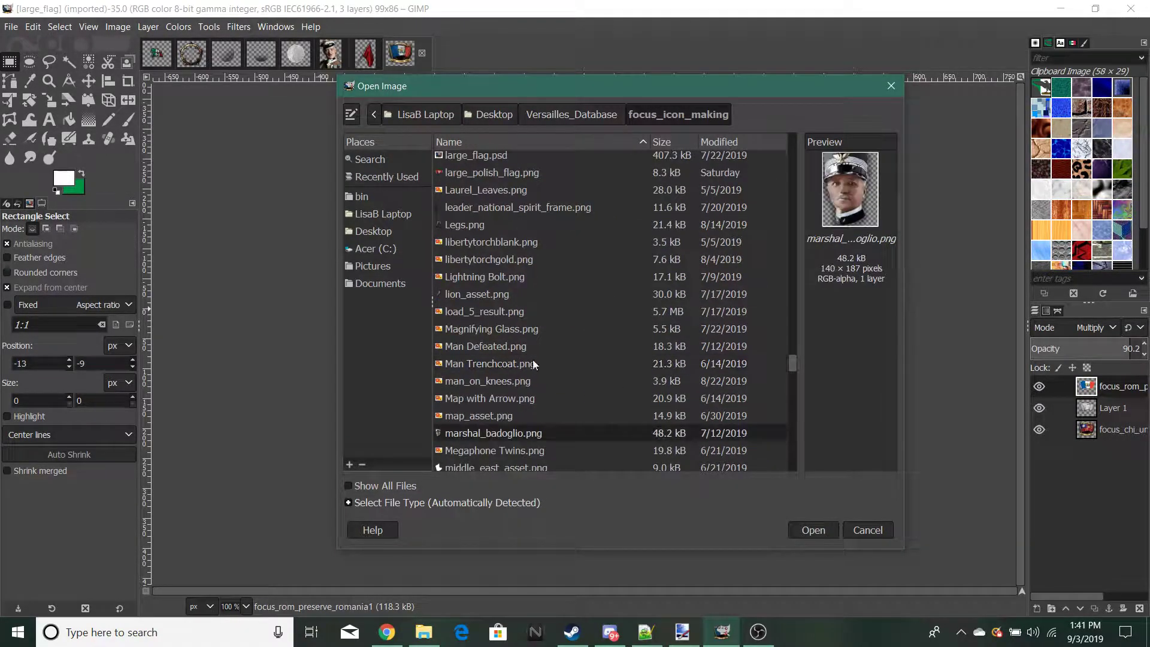
click(891, 86)
click(421, 53)
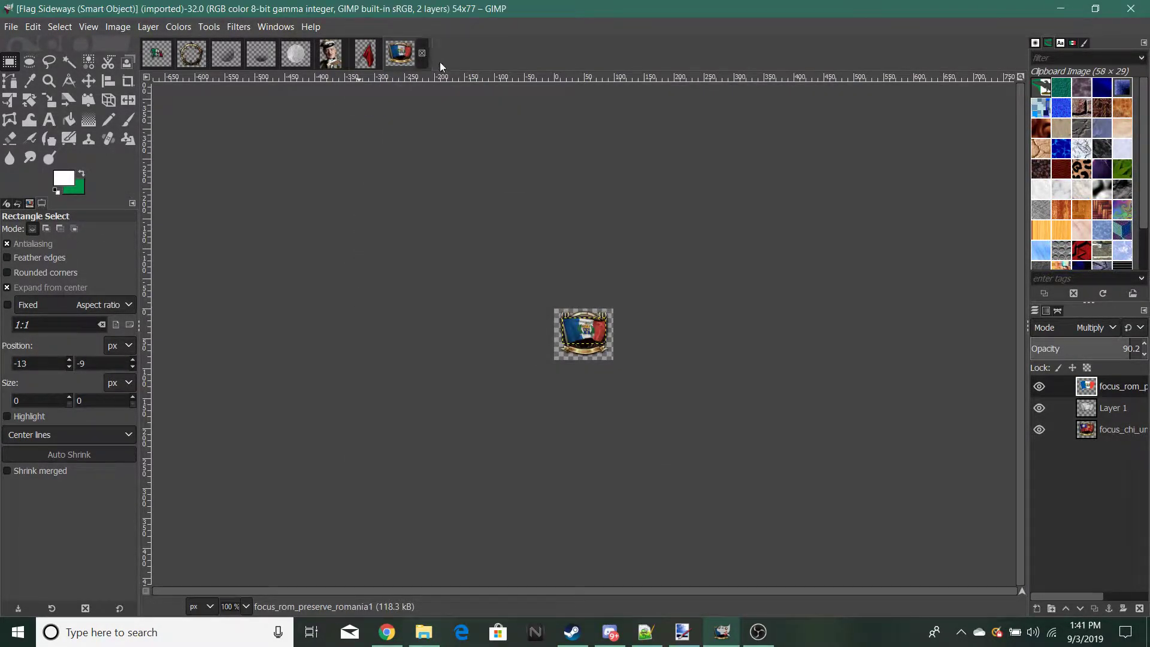
Step: Open Flag Sideways France.png, Flag Sideways Poland.png and Flag Sideways Westphalia.png together from the focus_icon_making folder
ctrl+scroll(638, 350, down, 5)
ctrl+scroll(682, 307, up, 5)
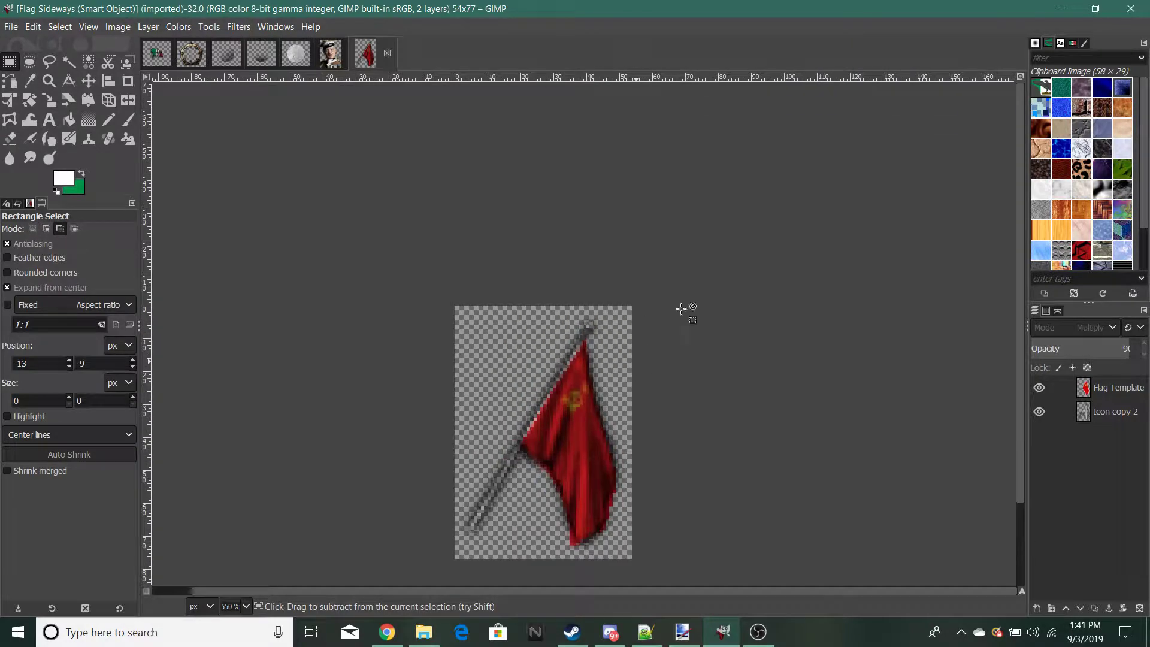
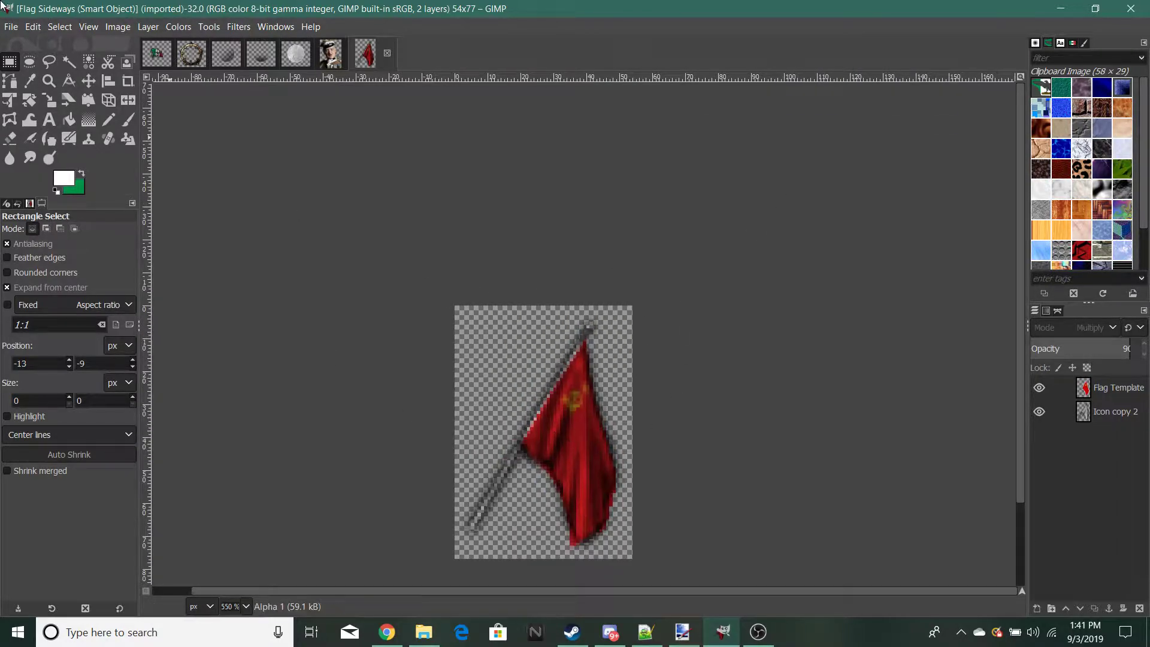
click(11, 27)
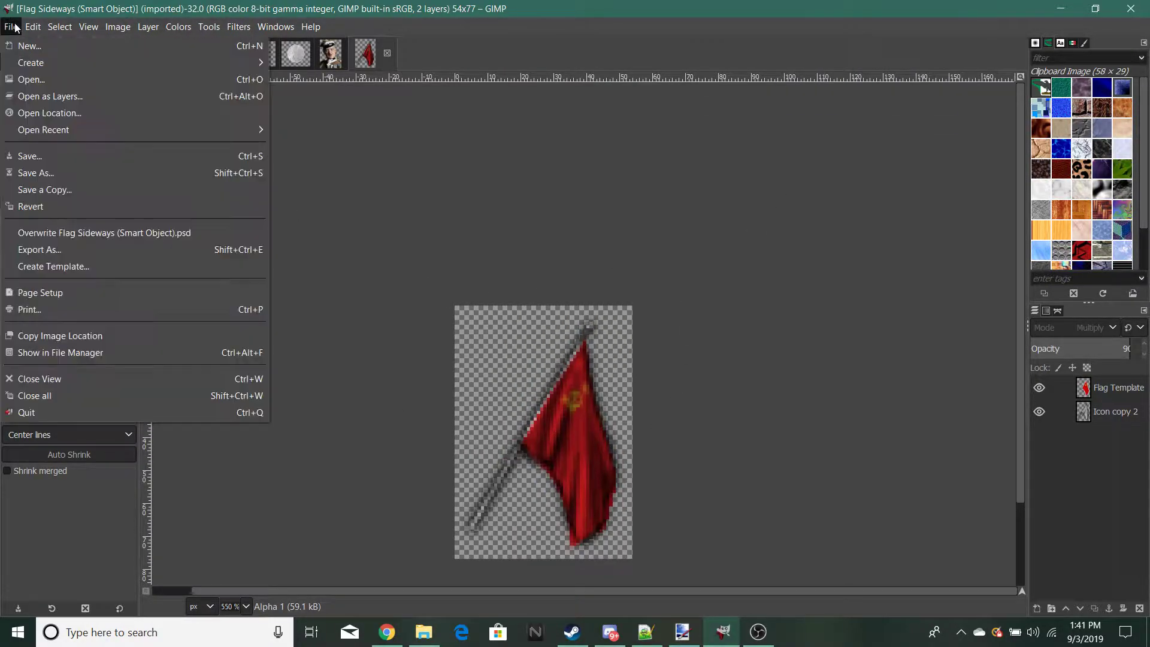
click(37, 79)
scroll(605, 335, up, 10)
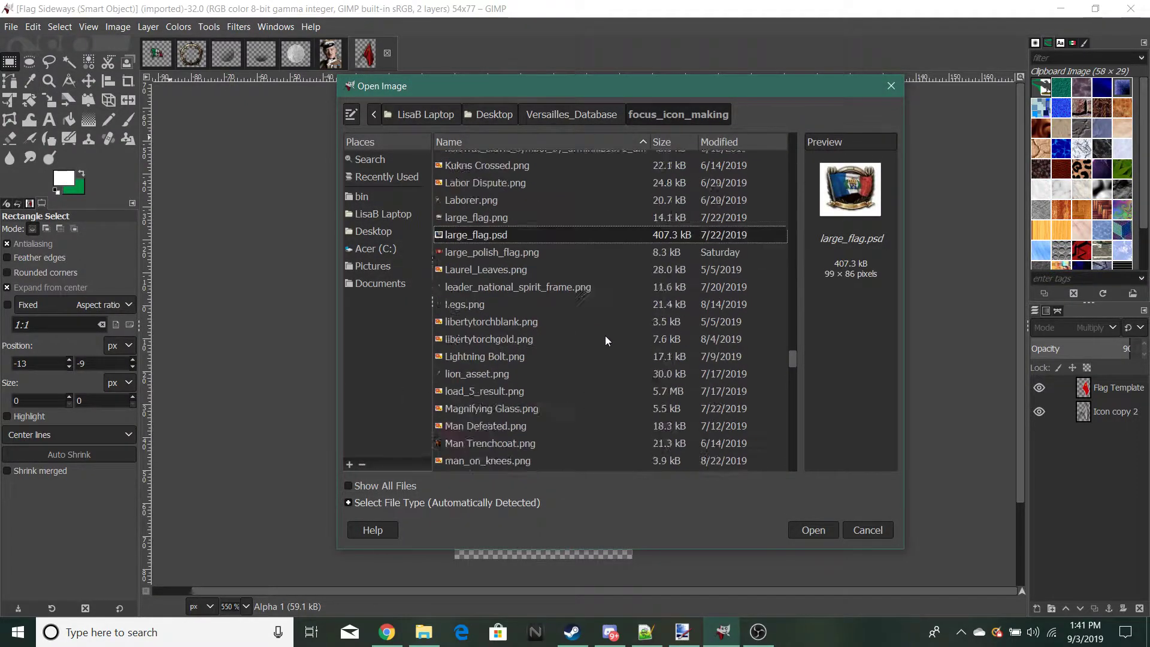
scroll(605, 335, up, 6)
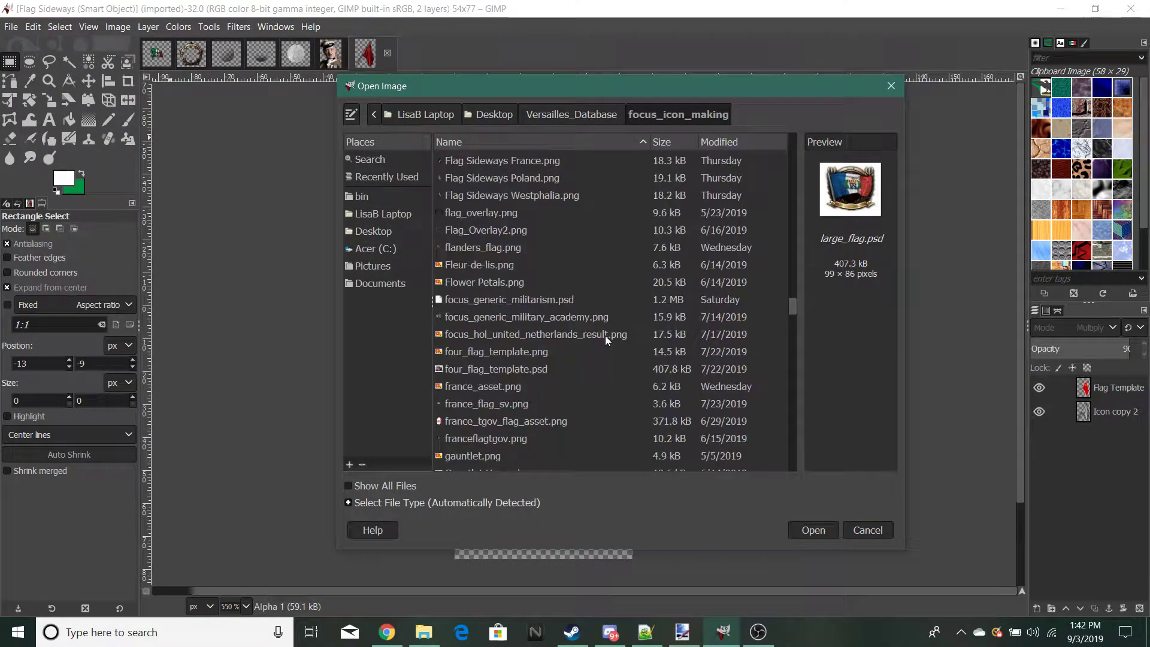
scroll(480, 205, up, 1)
click(483, 212)
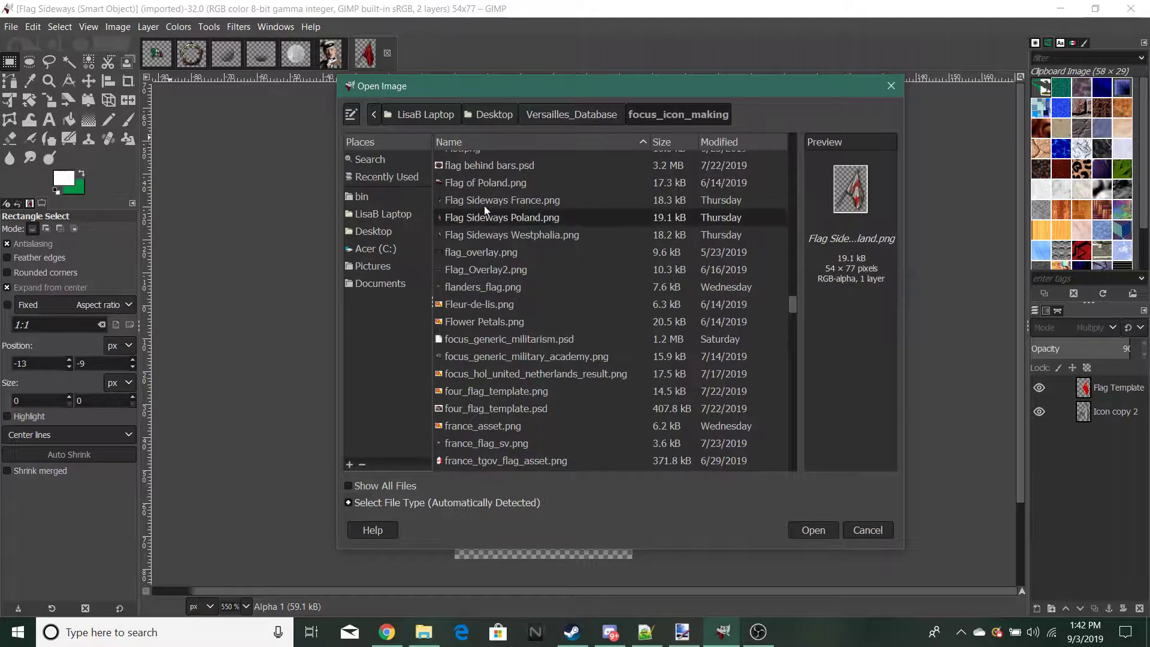
click(484, 202)
shift+click(505, 239)
key(Return)
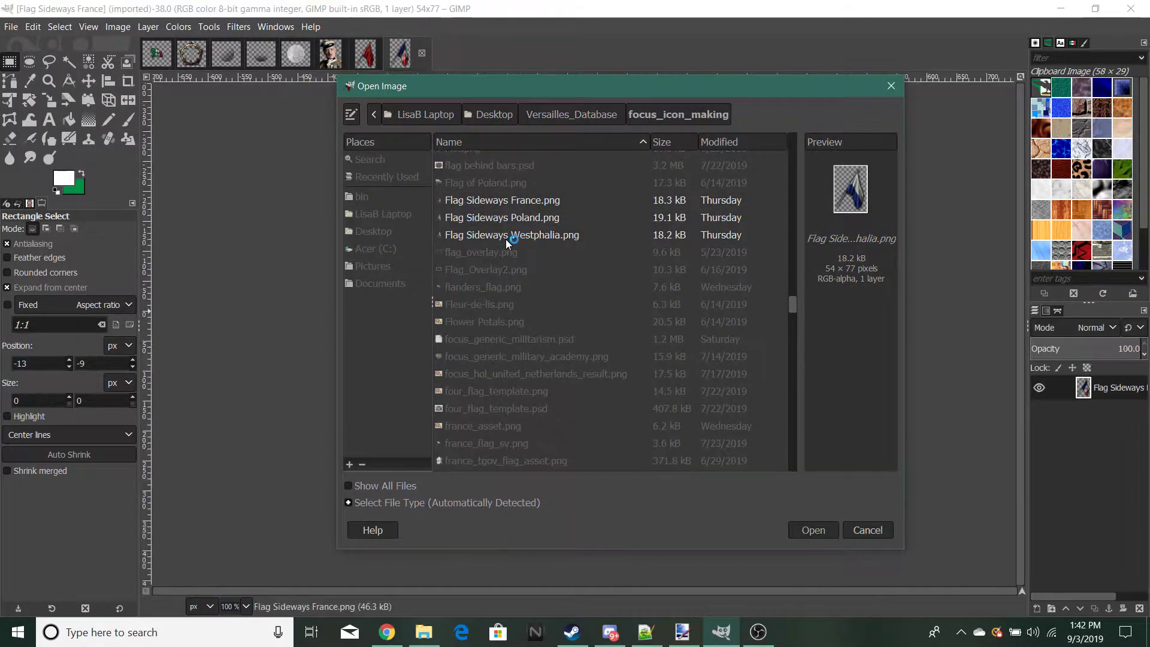
Step: Examine the Poland sideways flag and compare it with the red sideways flag template close up
click(435, 55)
ctrl+scroll(419, 99, up, 7)
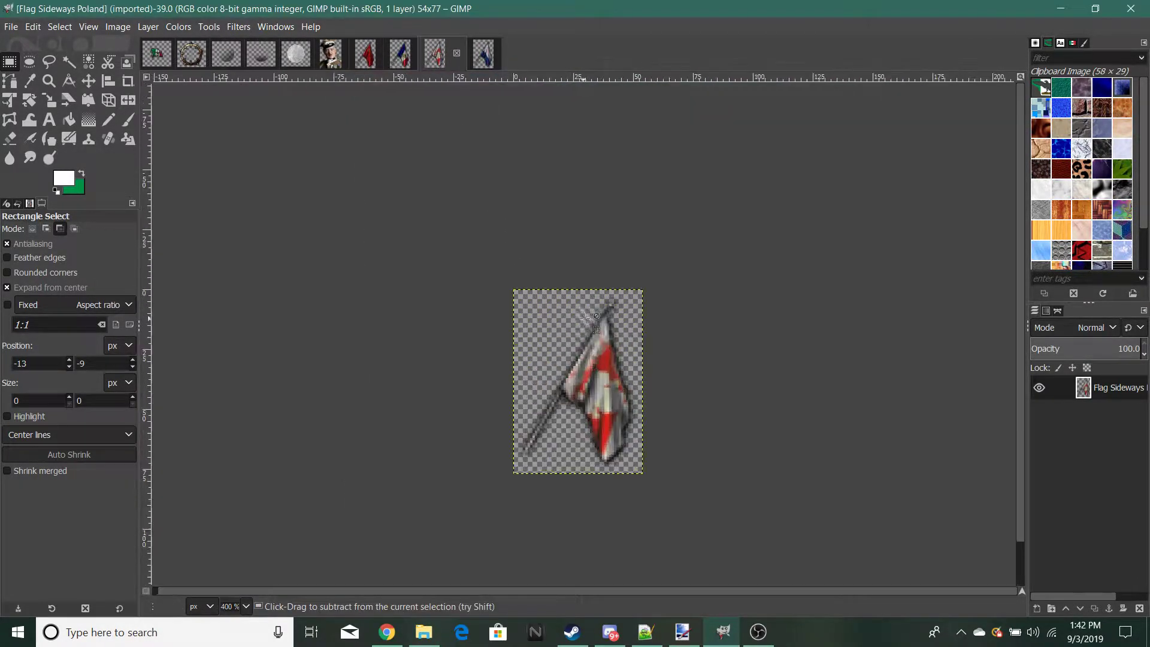
click(357, 64)
ctrl+scroll(527, 234, up, 7)
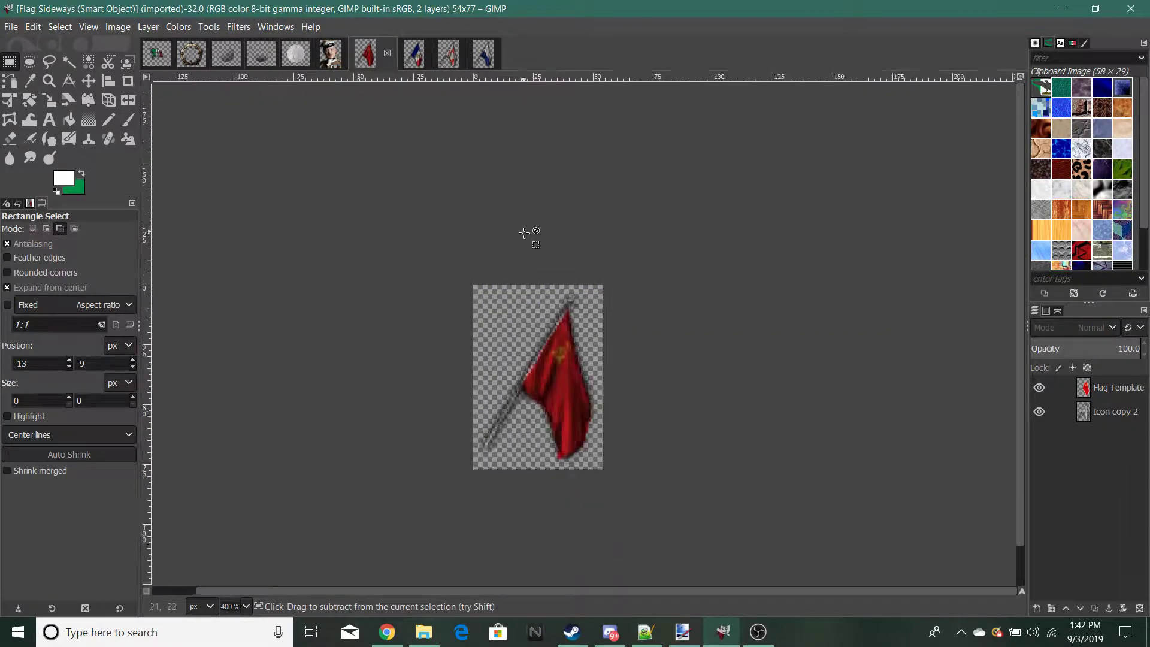
Step: Cut the red Flag Template layer out of the template image, undoing the extra cut of the Icon copy 2 layer
key(ctrl+x)
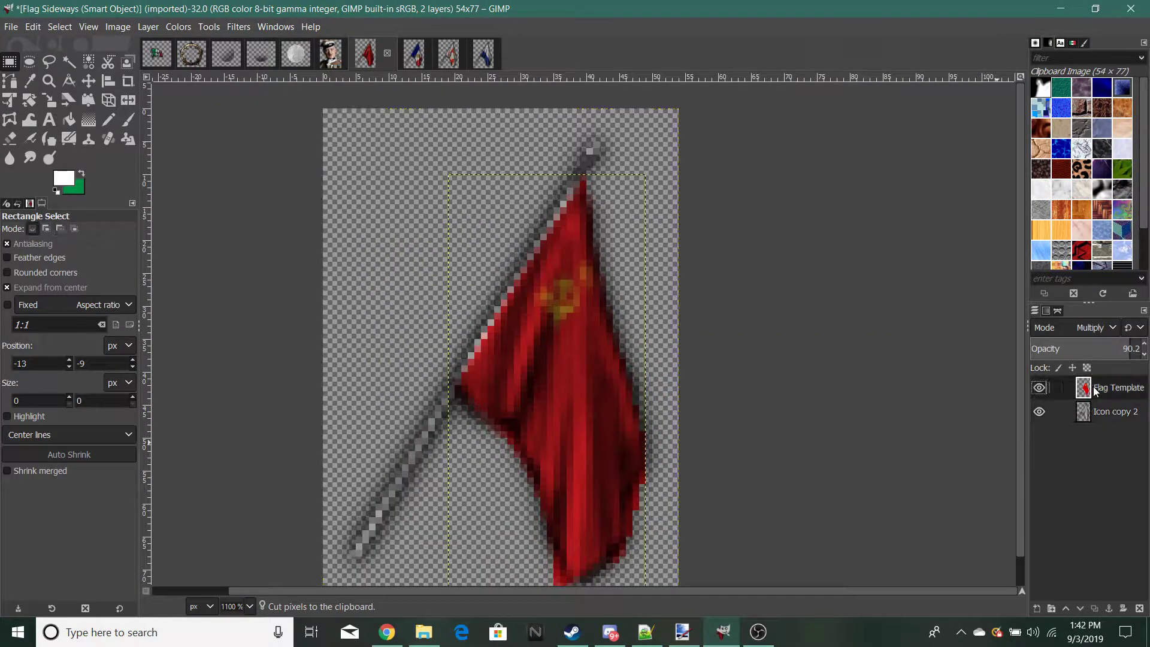
key(ctrl+x)
click(9, 27)
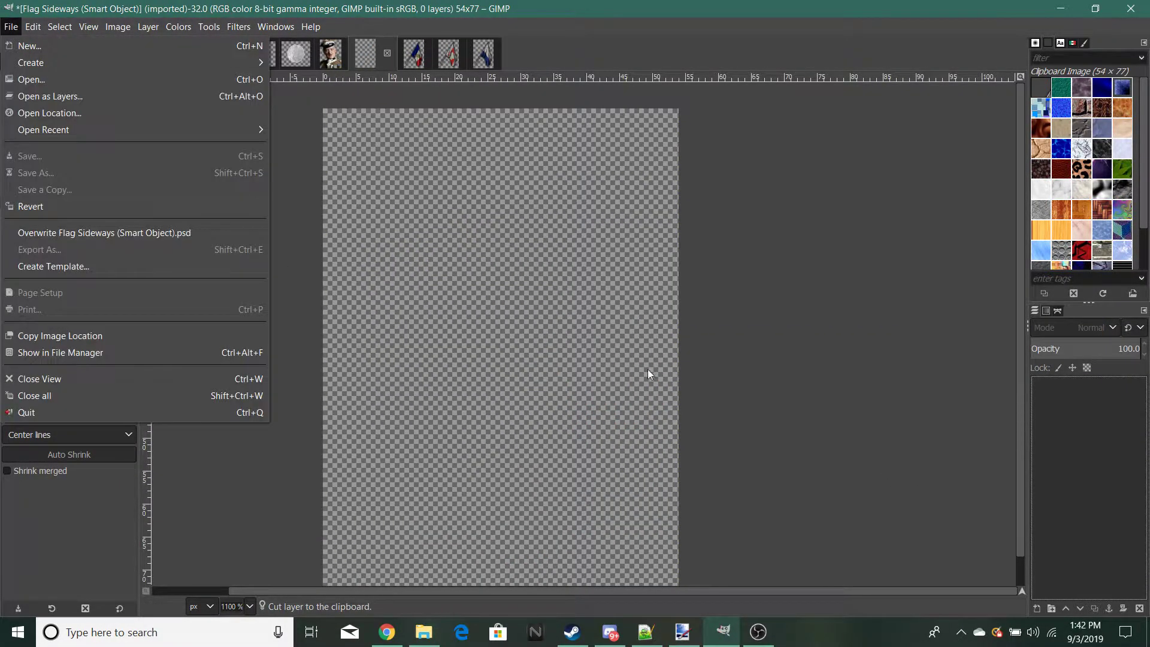
key(Escape)
key(ctrl+z)
Step: Add a new transparent layer above the gray Icon copy 2 flag layer
right_click(1072, 466)
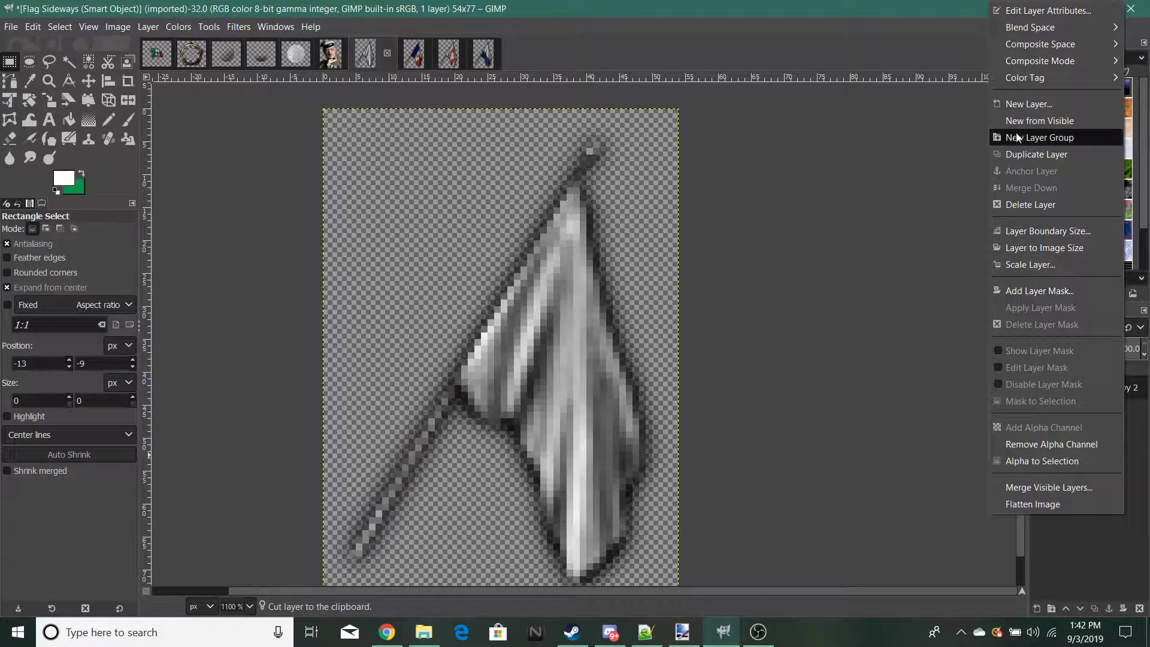
ctrl+scroll(633, 467, down, 3)
ctrl+scroll(633, 467, up, 1)
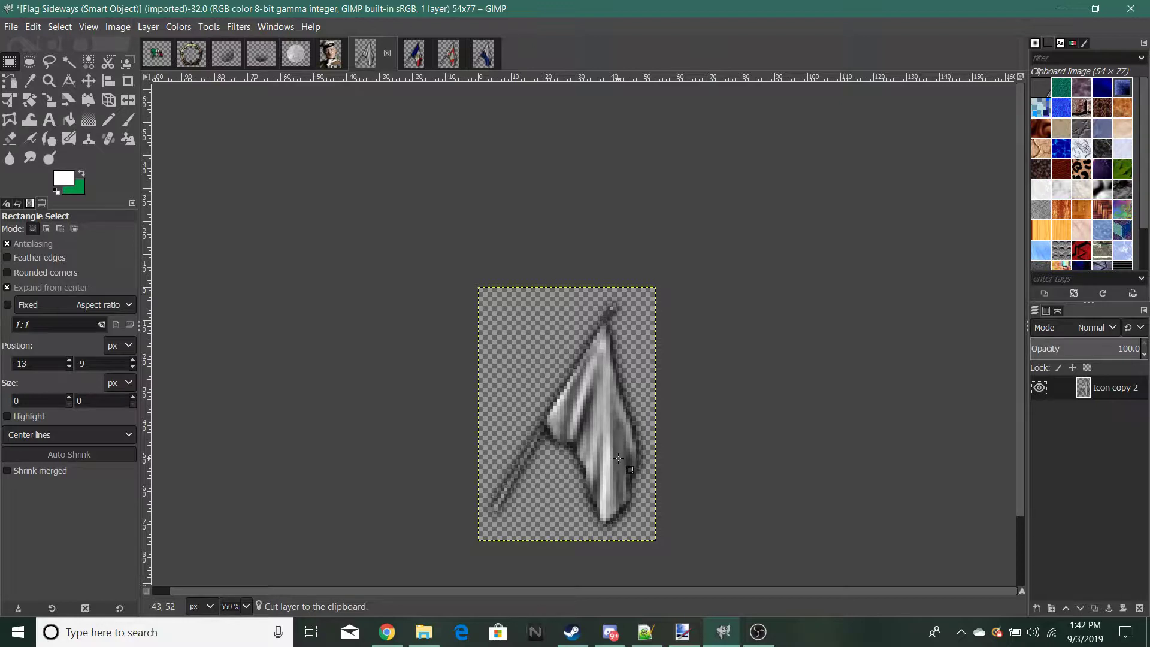
ctrl+scroll(618, 458, down, 3)
ctrl+scroll(616, 463, up, 1)
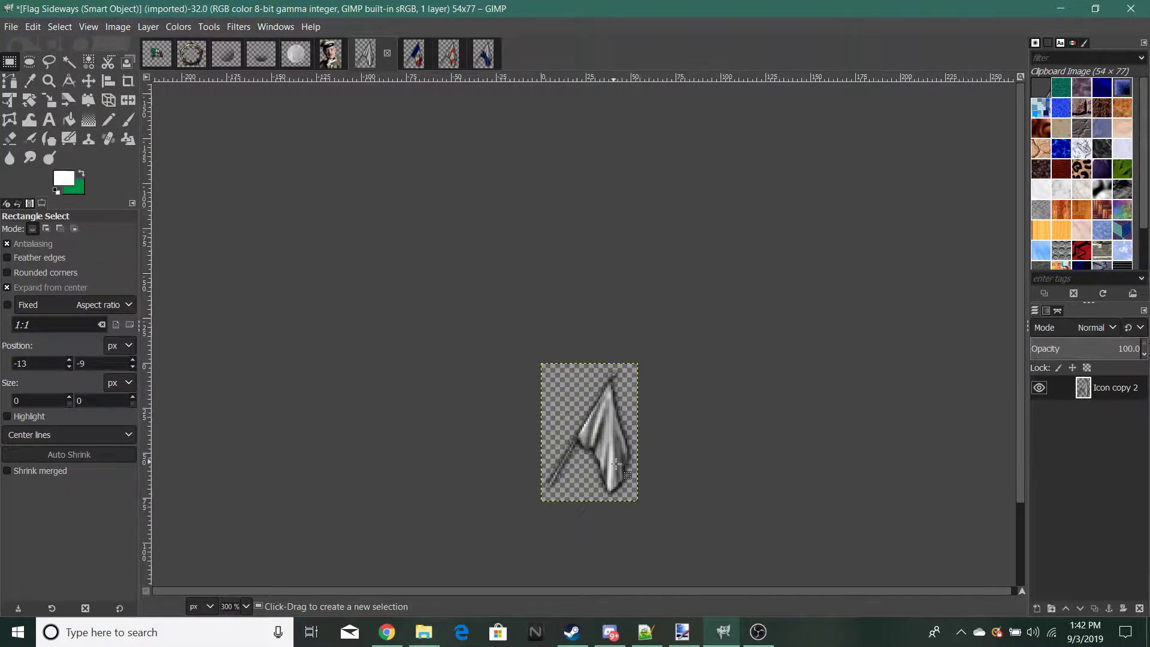
right_click(1058, 397)
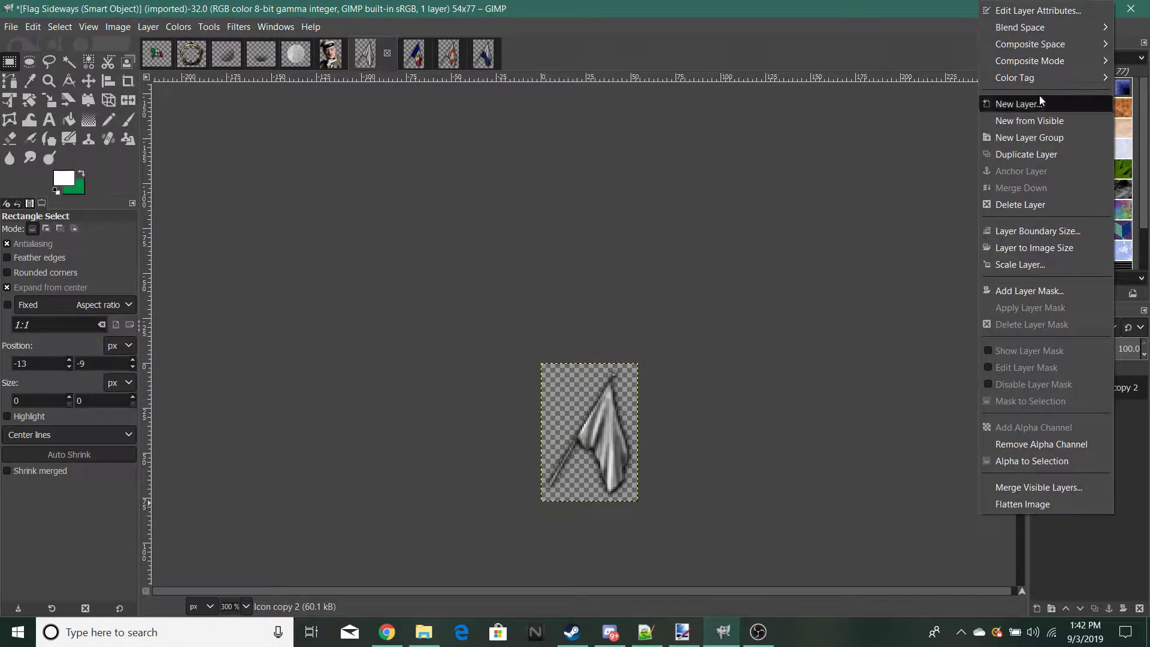
click(1028, 106)
click(1071, 402)
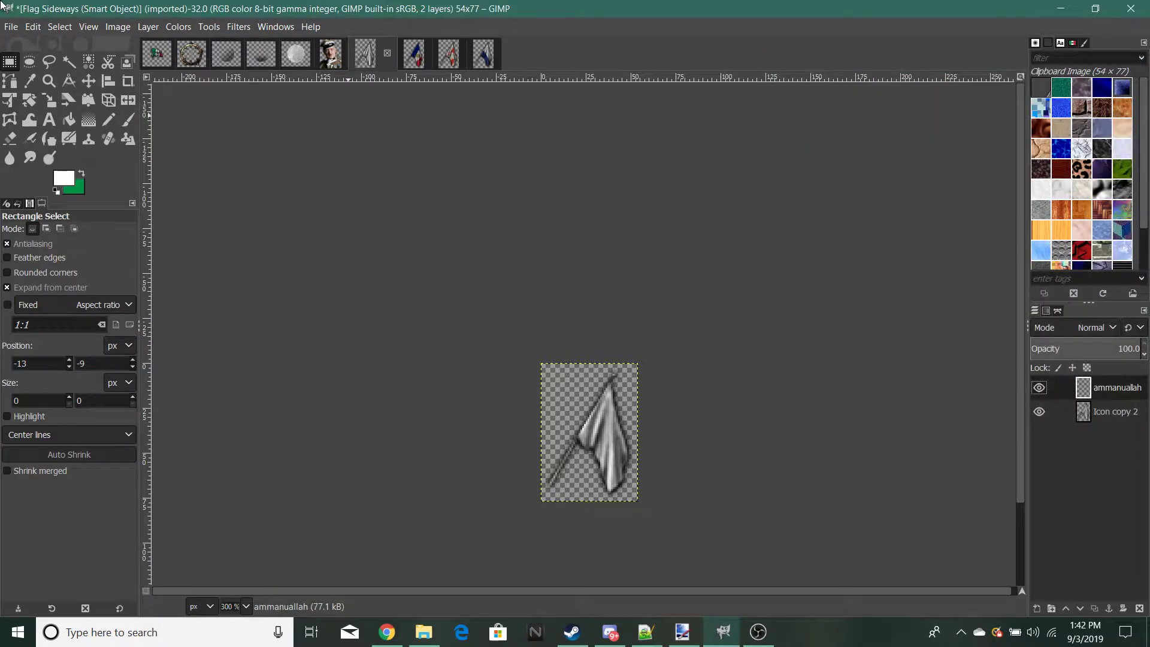
Step: Look through the flag images in the Versailles_Database Flags folder, previewing several of them, and leave without opening any
click(20, 27)
click(30, 79)
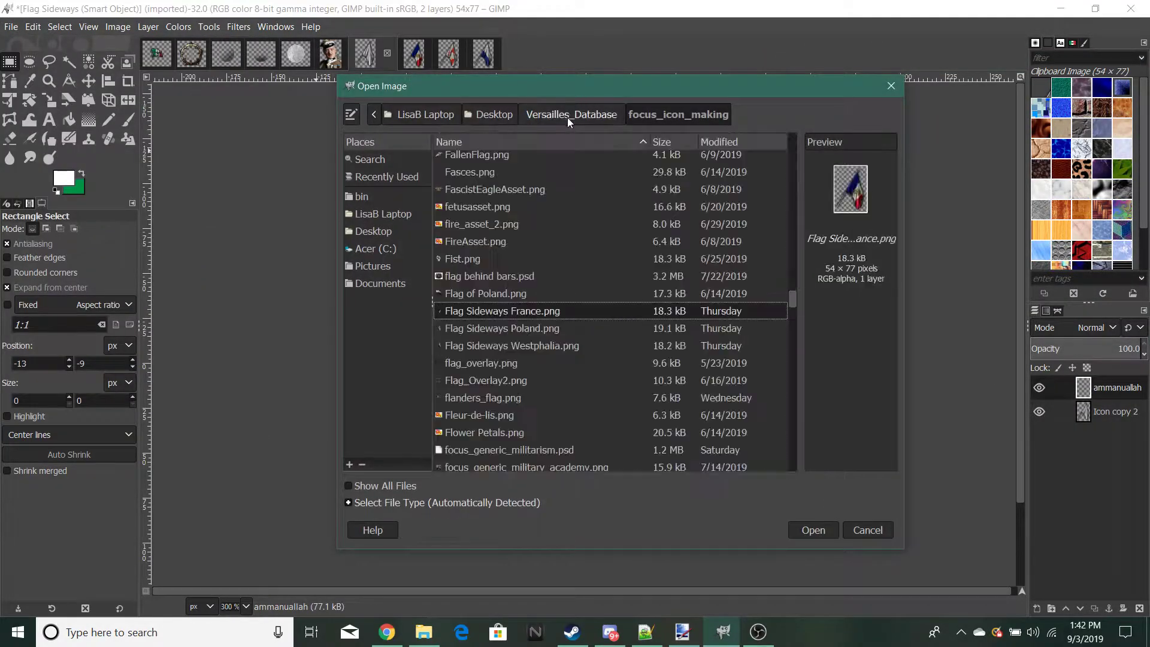
click(570, 115)
double_click(466, 197)
click(573, 390)
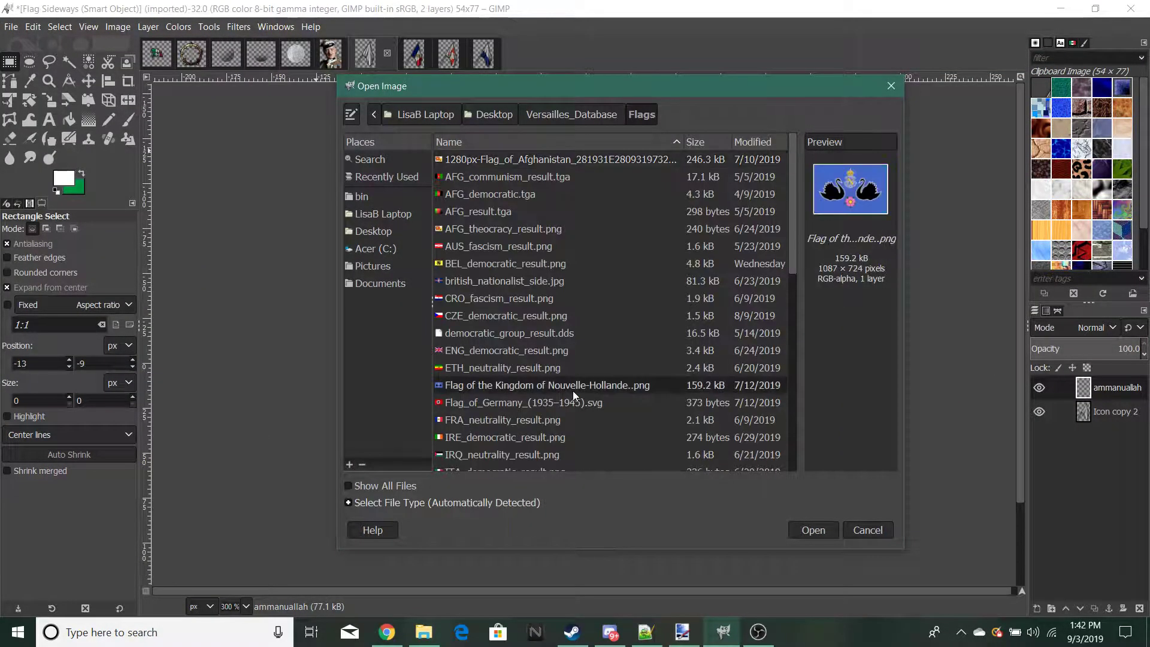
click(578, 418)
scroll(587, 377, down, 4)
click(602, 336)
click(594, 363)
click(576, 415)
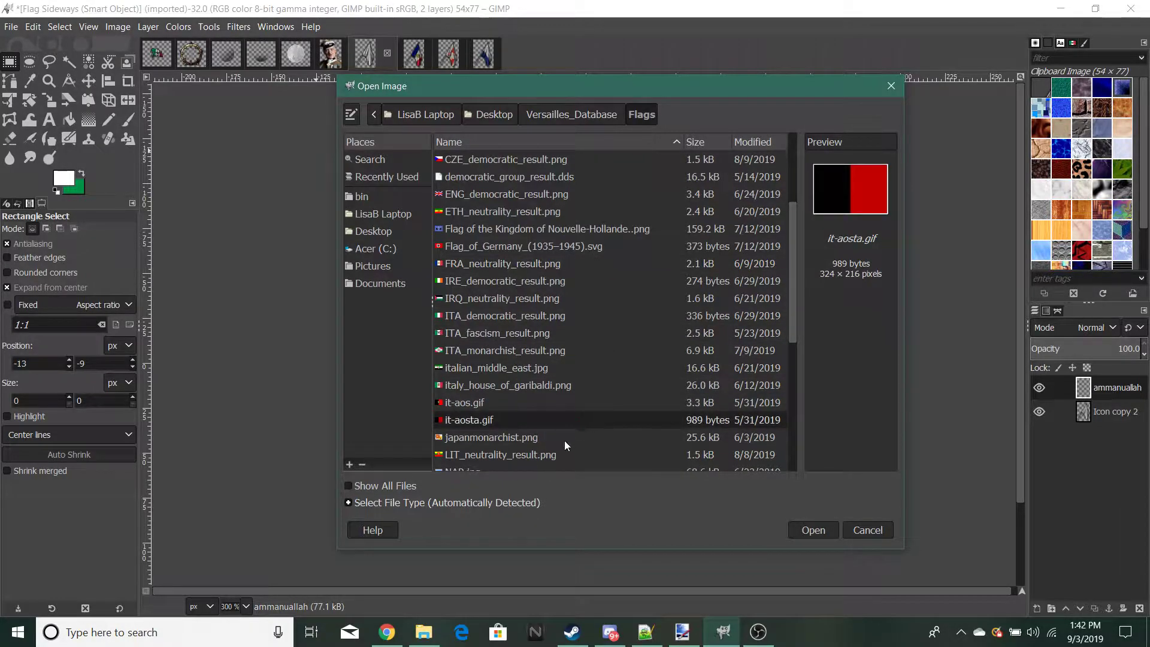
click(565, 433)
scroll(566, 359, down, 2)
click(548, 411)
click(547, 447)
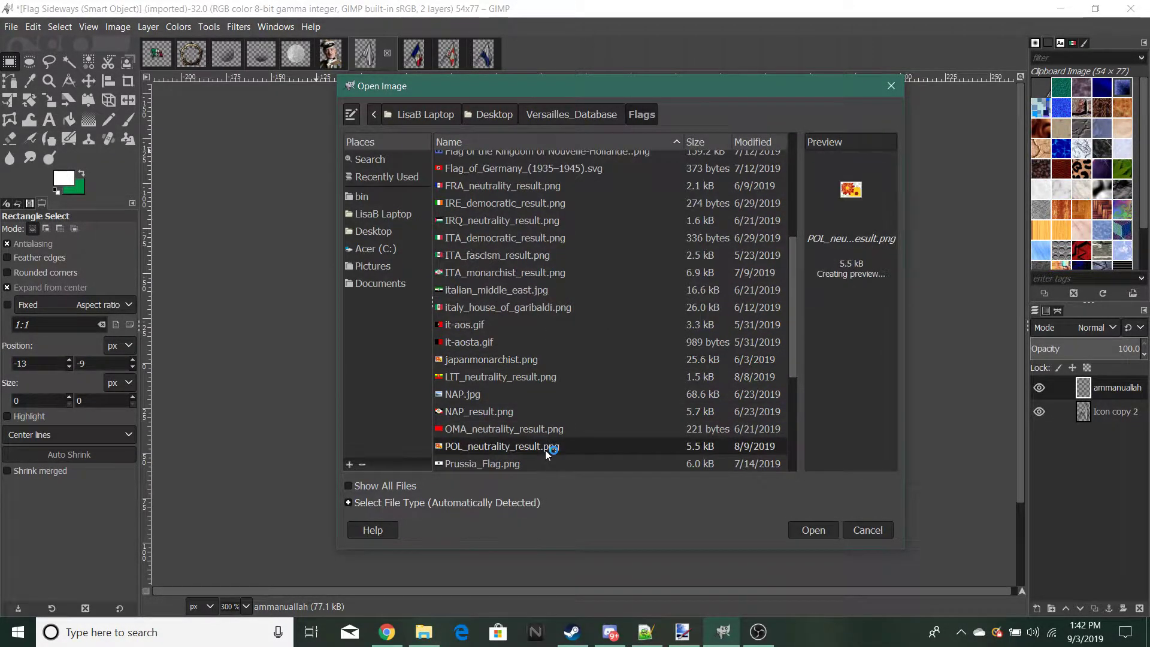
scroll(570, 359, down, 2)
click(570, 359)
click(568, 395)
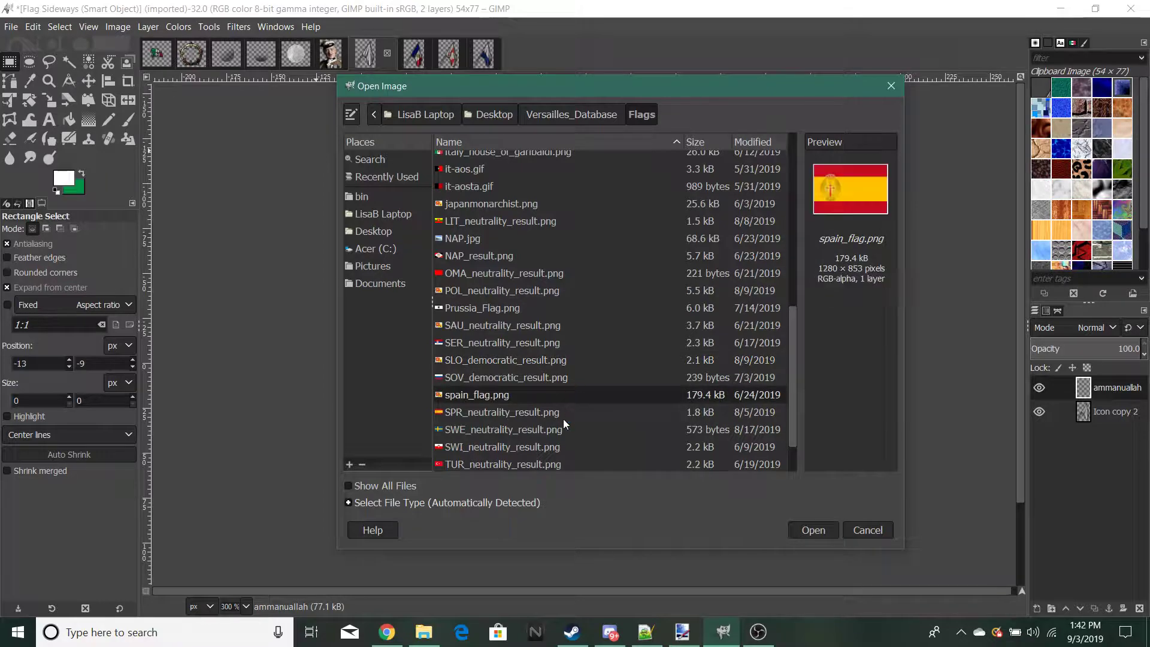
click(563, 413)
scroll(564, 347, down, 1)
click(564, 345)
click(548, 426)
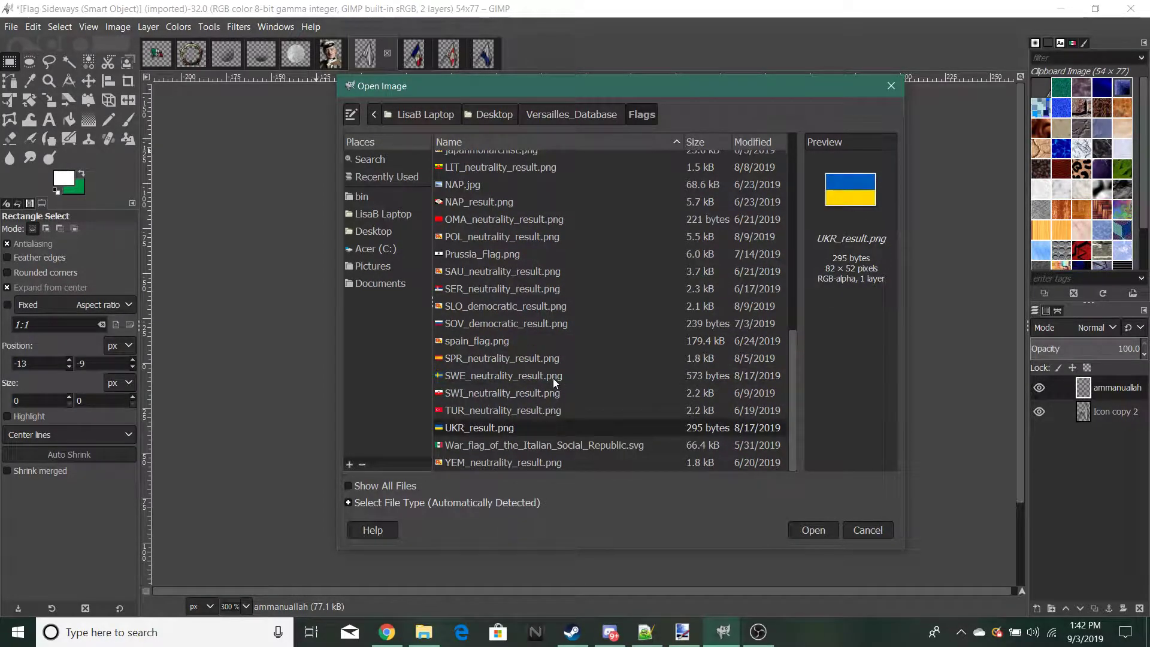
click(871, 530)
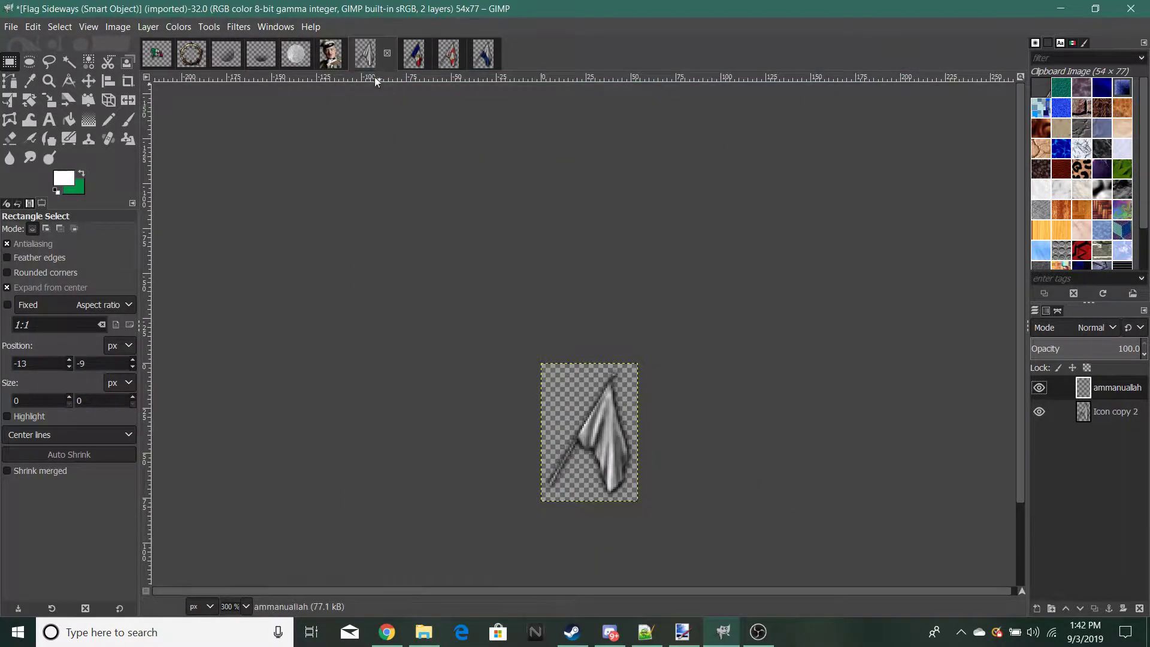
Step: Open UKR_result.png from the Flags folder inside Versailles_Database
click(19, 31)
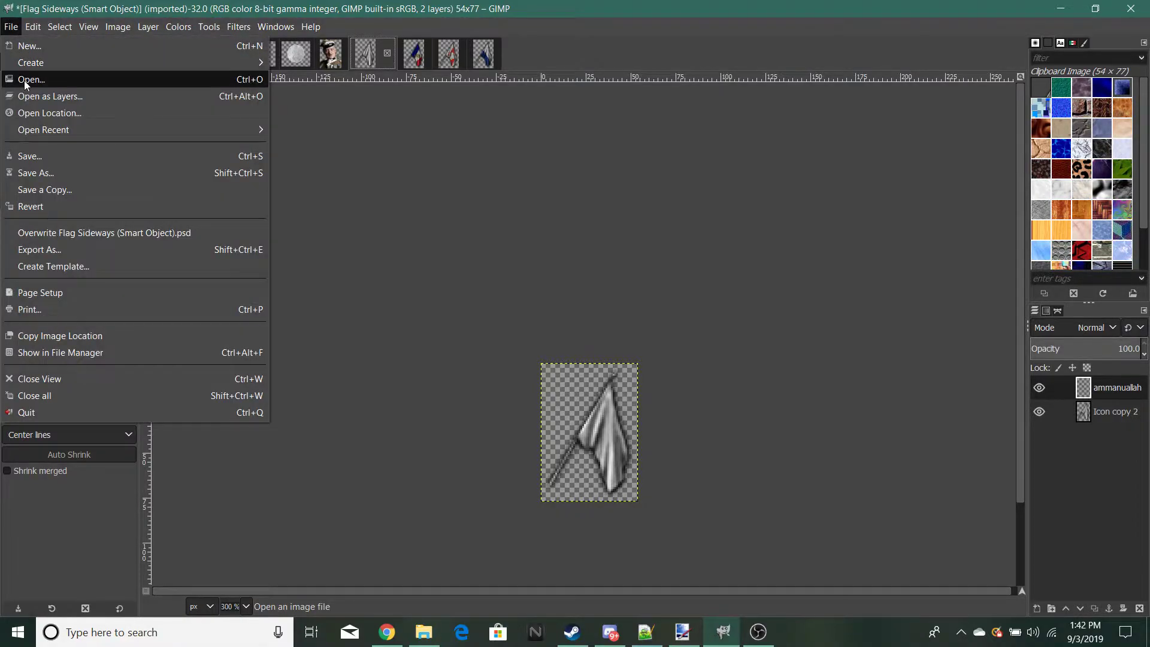
click(24, 78)
click(551, 119)
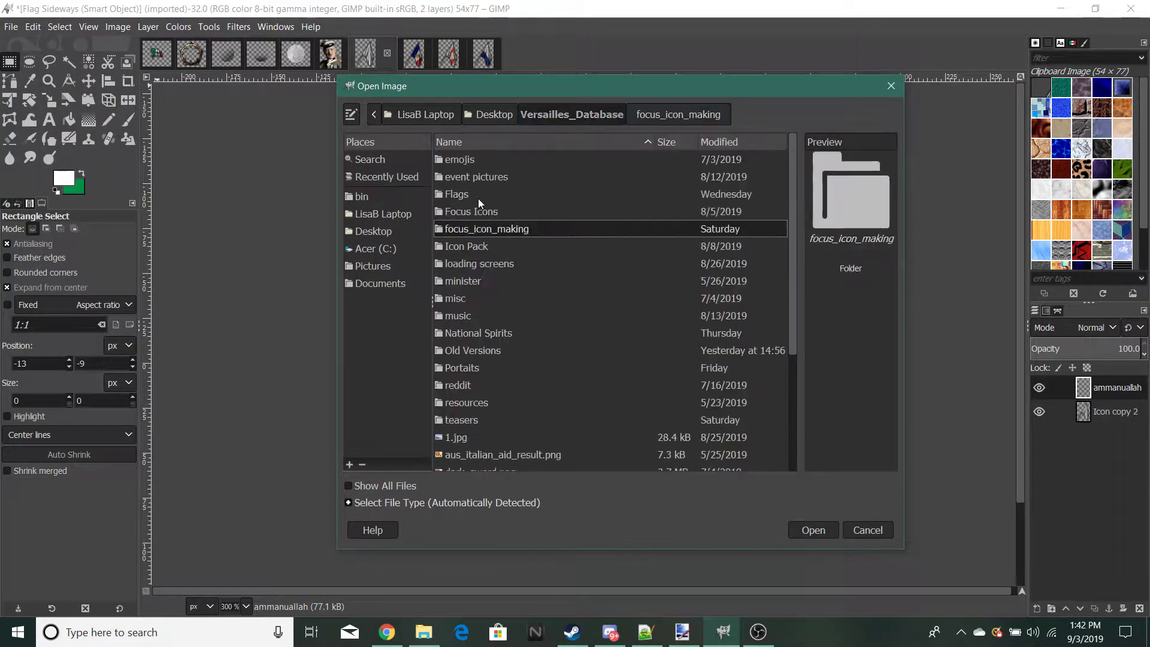
double_click(478, 199)
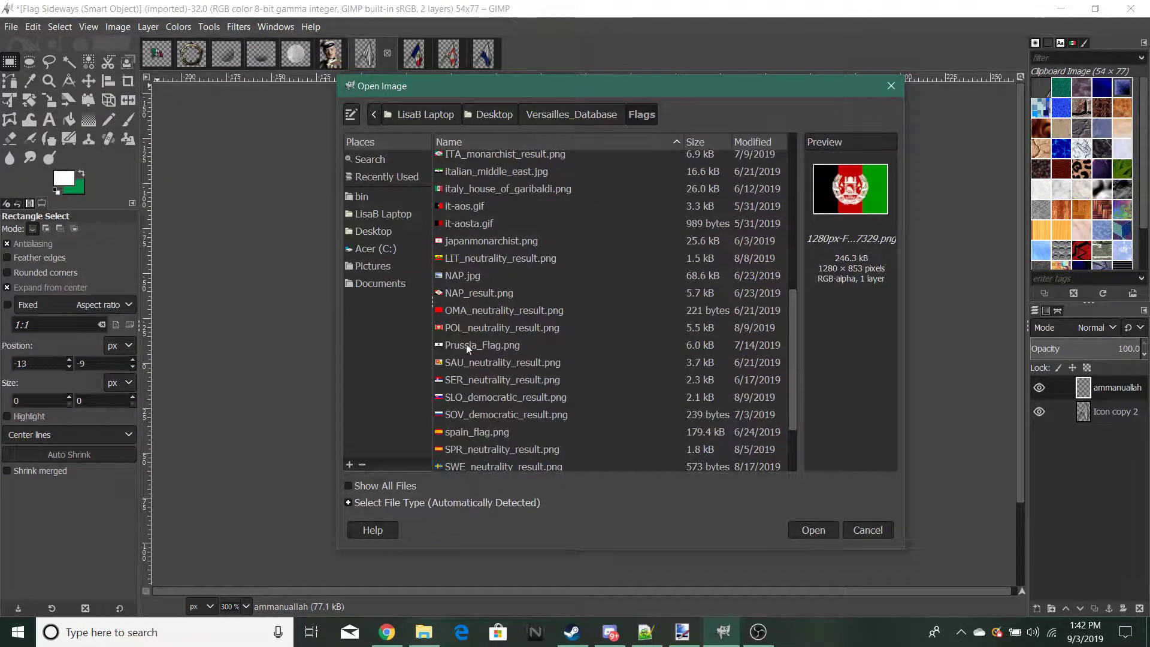
scroll(505, 433, down, 3)
click(488, 430)
double_click(485, 446)
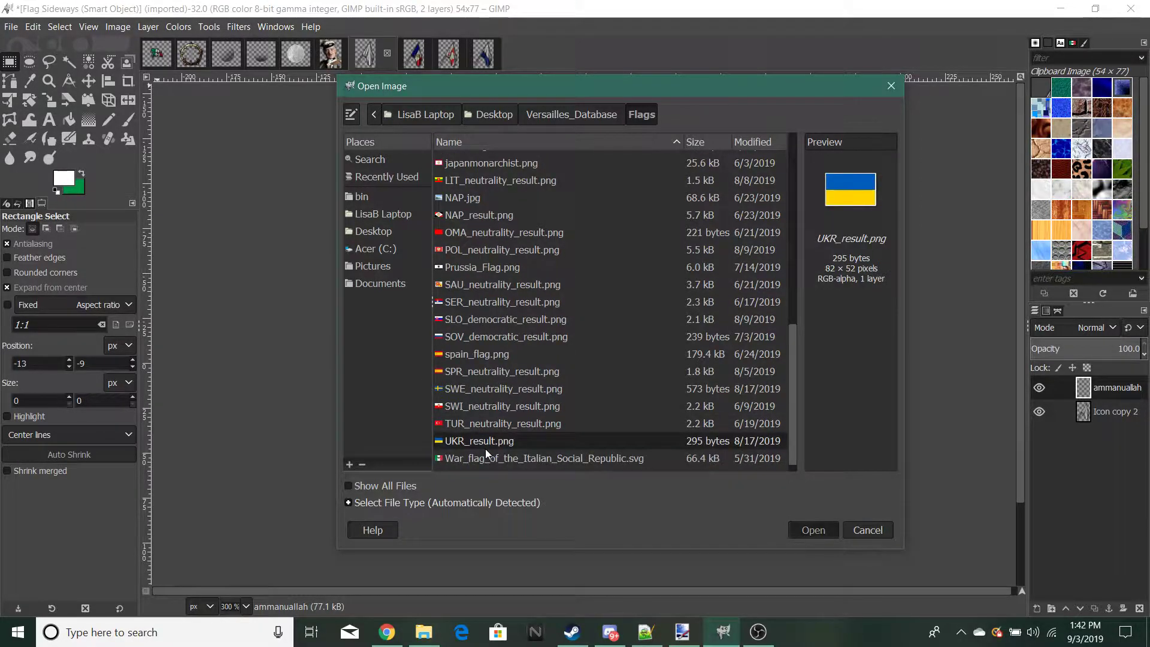
Step: Pick the Ukrainian flag's blue as foreground and yellow as background colour, and return to the gray sideways flag with the Paintbrush
click(30, 81)
scroll(643, 366, up, 6)
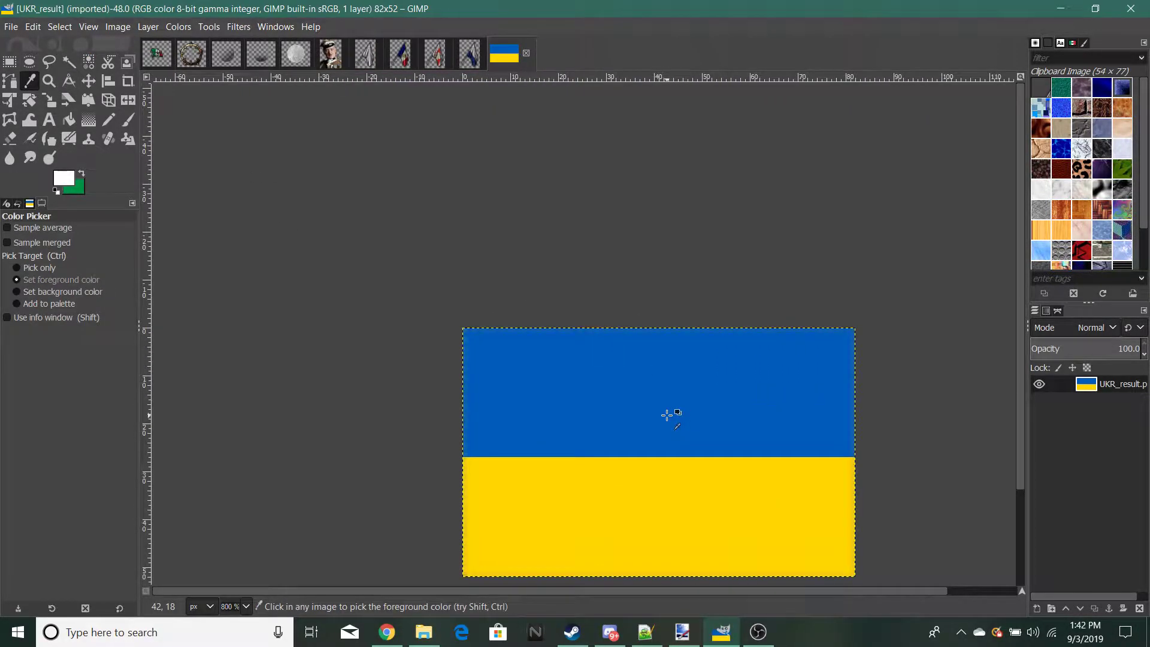
click(667, 415)
click(81, 175)
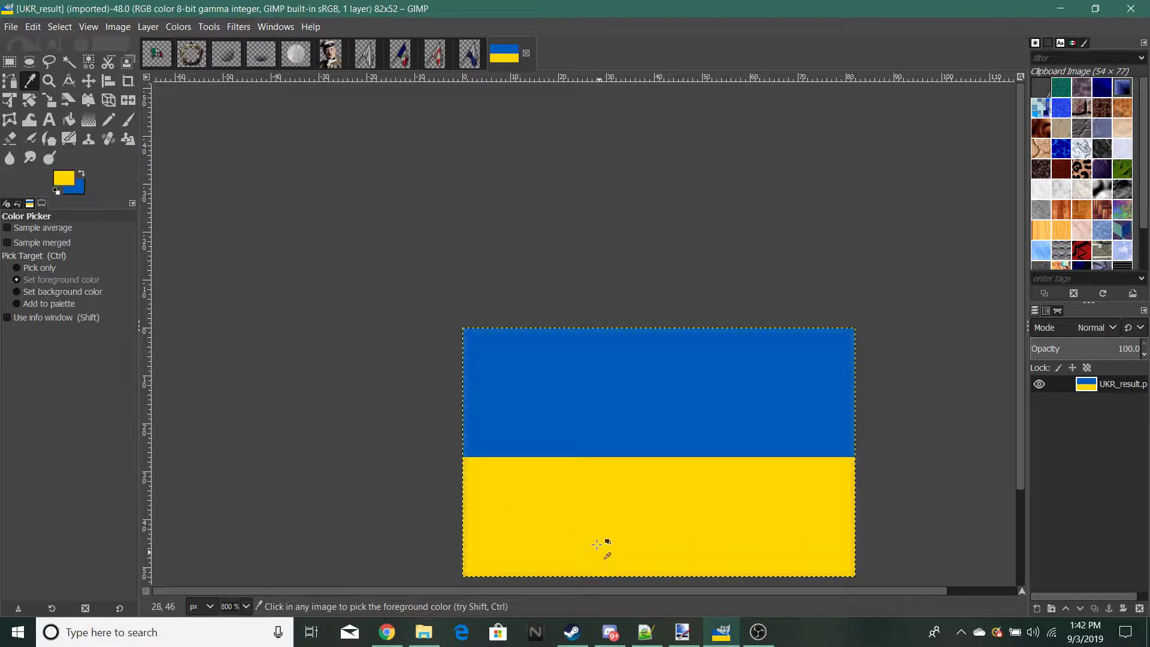
click(376, 60)
scroll(593, 444, up, 6)
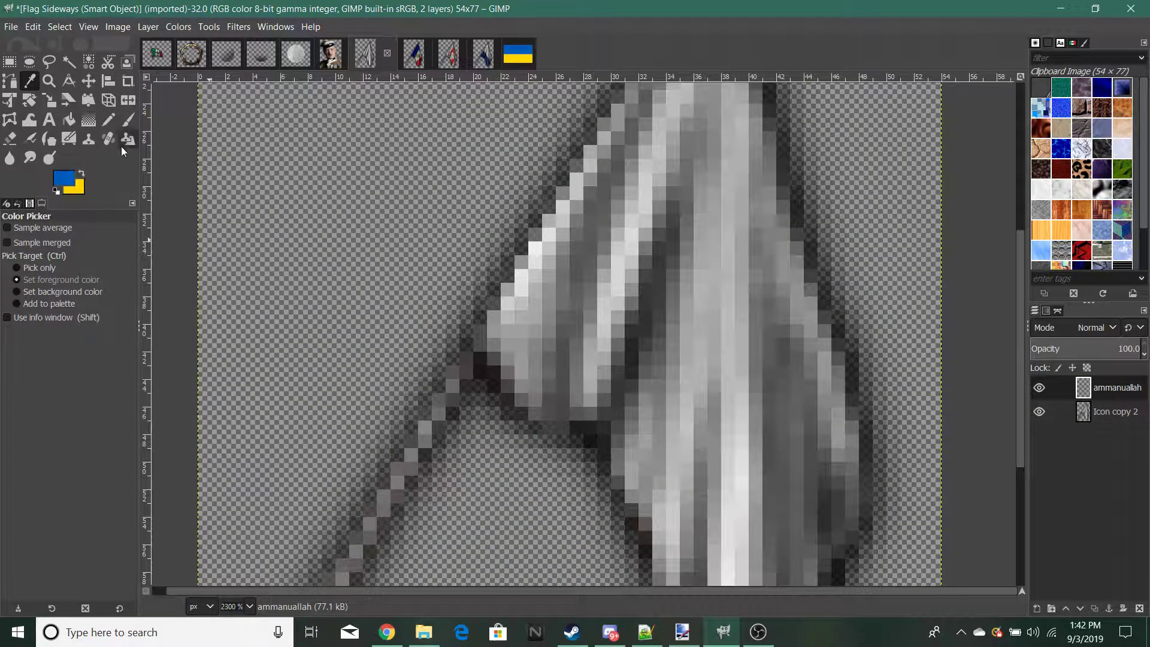
click(128, 119)
scroll(459, 191, down, 3)
scroll(539, 180, up, 2)
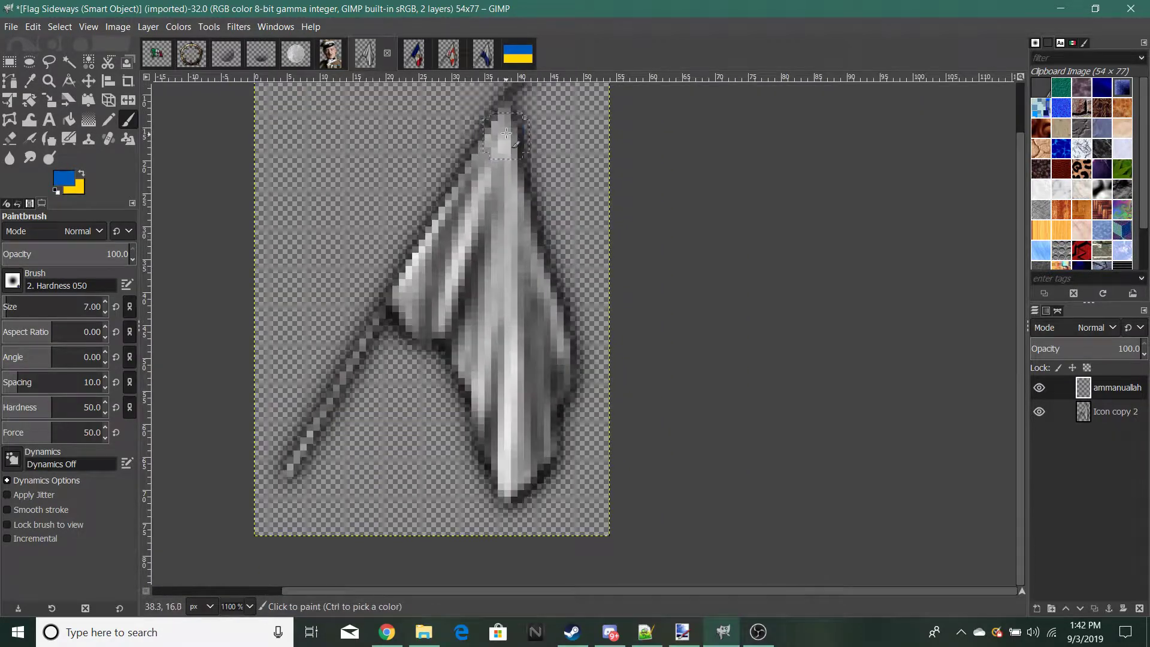
Step: Try painting the upper half of the draped flag blue down its outer edge, and undo the strokes
mouse_move(508, 111)
mouse_down()
mouse_move(454, 217)
mouse_move(518, 311)
mouse_move(468, 204)
mouse_move(489, 243)
mouse_move(489, 174)
mouse_move(490, 244)
mouse_move(504, 145)
mouse_up()
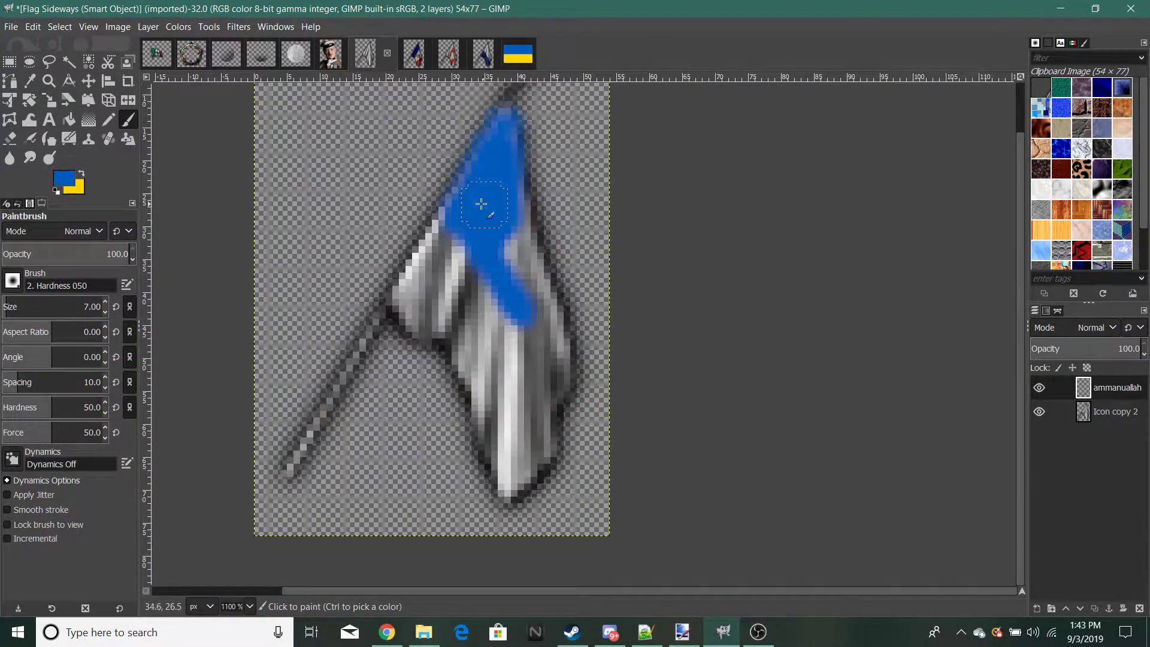
mouse_move(444, 199)
mouse_down()
mouse_move(506, 123)
mouse_move(523, 307)
mouse_up()
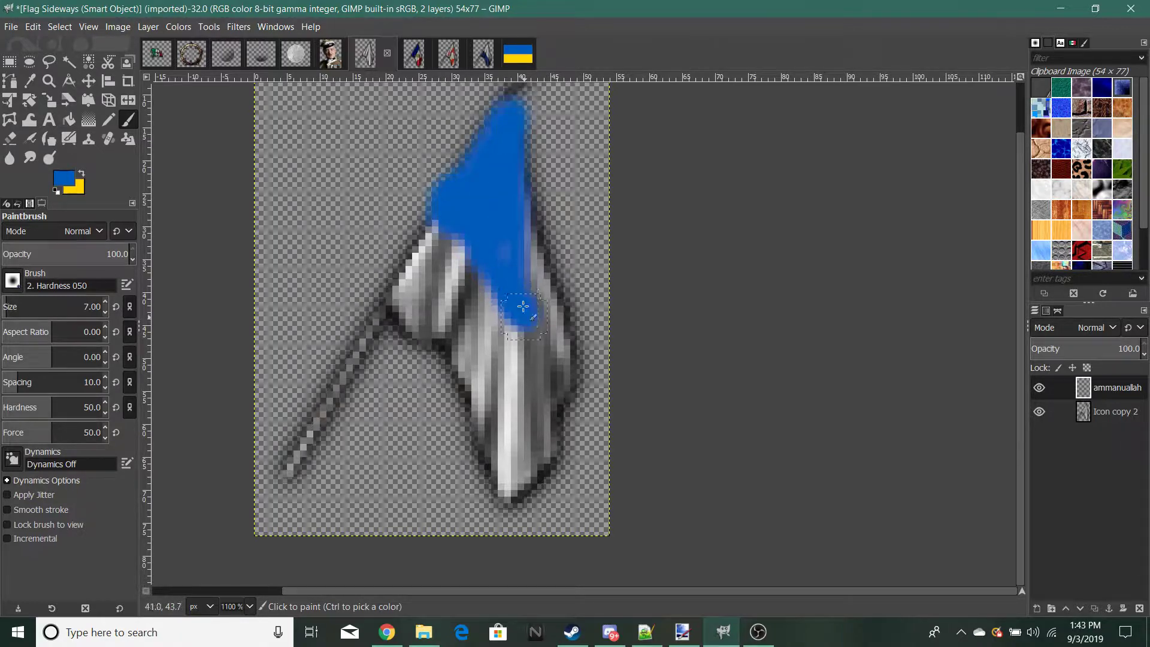
drag(553, 383, 545, 261)
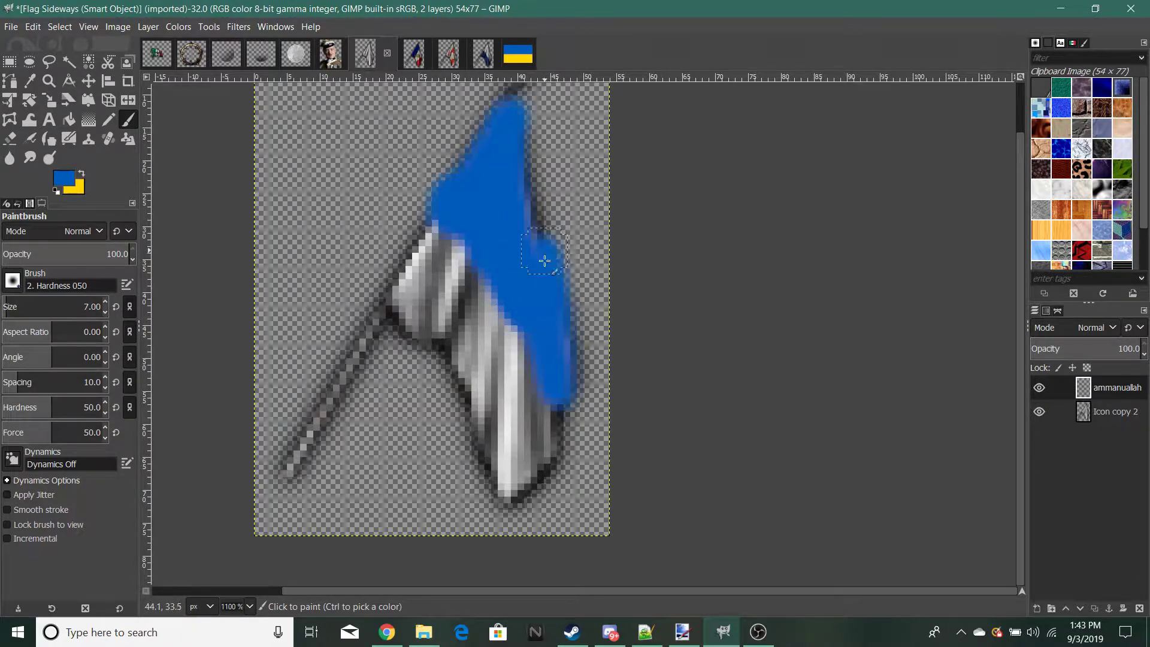
drag(554, 361, 543, 308)
key(ctrl+z)
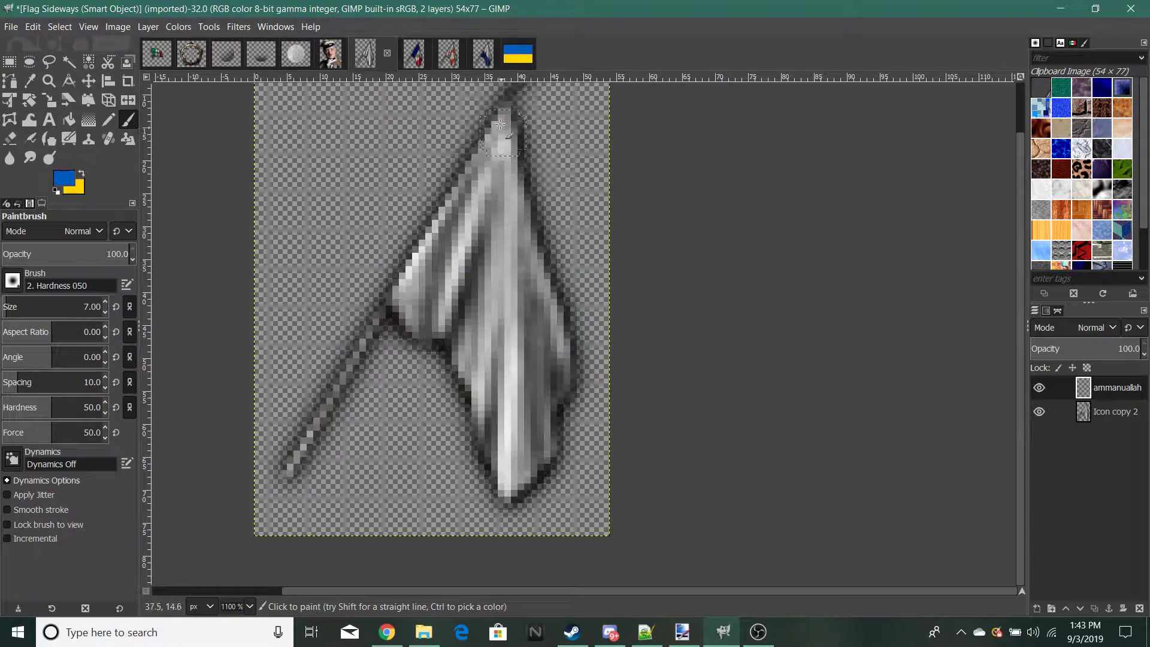
Step: Paint a blue band from the flag's peak along the pole and down its outer edge with the size 7 brush
mouse_move(500, 124)
mouse_down()
mouse_move(493, 225)
mouse_move(465, 242)
mouse_move(490, 174)
mouse_up()
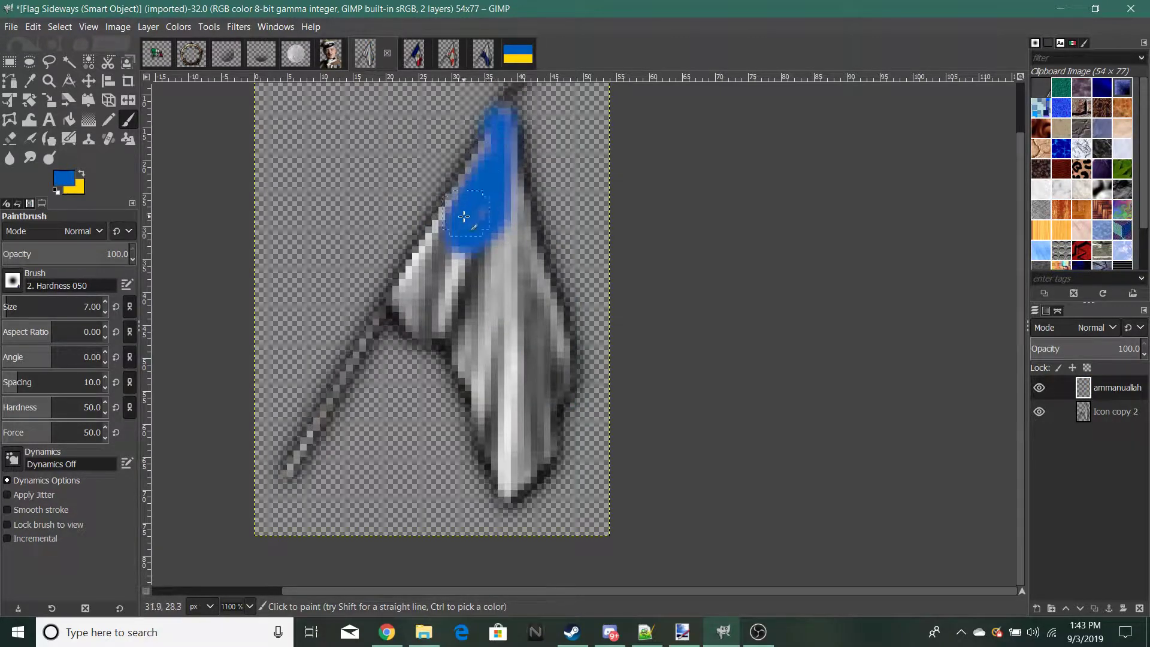
mouse_move(453, 214)
mouse_down()
mouse_move(494, 158)
mouse_move(435, 235)
mouse_move(493, 141)
mouse_move(491, 213)
mouse_move(524, 307)
mouse_move(486, 219)
mouse_move(533, 306)
mouse_move(494, 161)
mouse_move(564, 382)
mouse_up()
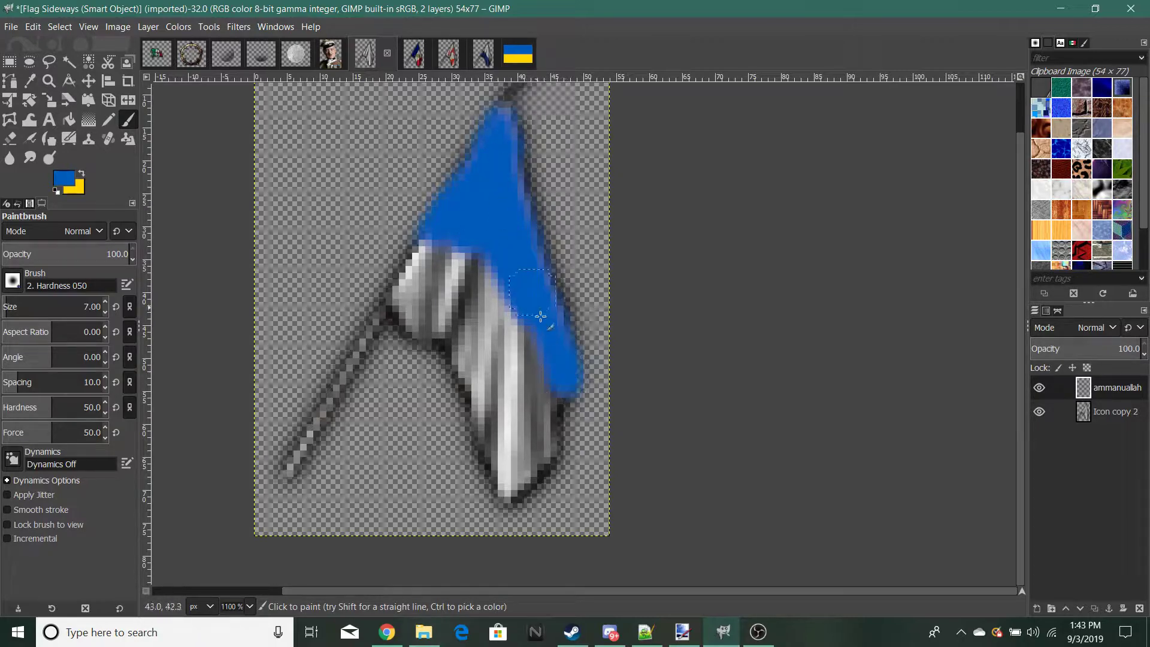
scroll(539, 318, down, 4)
scroll(539, 318, up, 4)
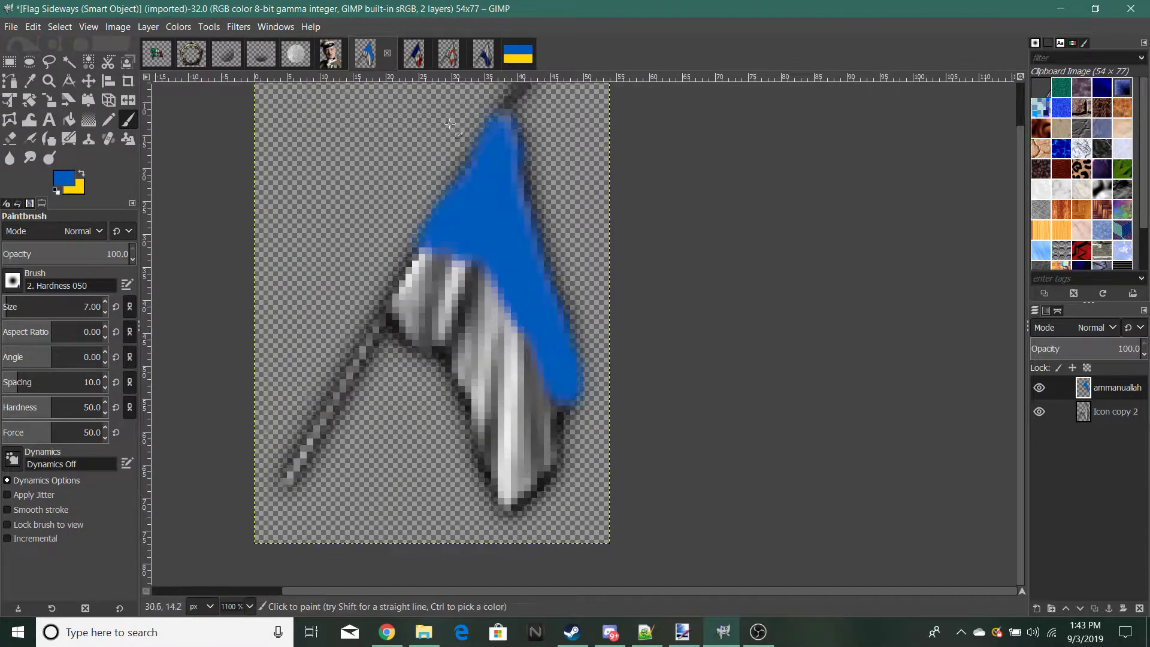
Step: Paint the flag's lower band yellow, from the pole-side fold down to the bottom tip
click(81, 172)
mouse_move(426, 260)
mouse_down()
mouse_move(523, 439)
mouse_move(534, 488)
mouse_move(519, 492)
mouse_move(500, 457)
mouse_move(471, 340)
mouse_move(463, 355)
mouse_move(520, 468)
mouse_up()
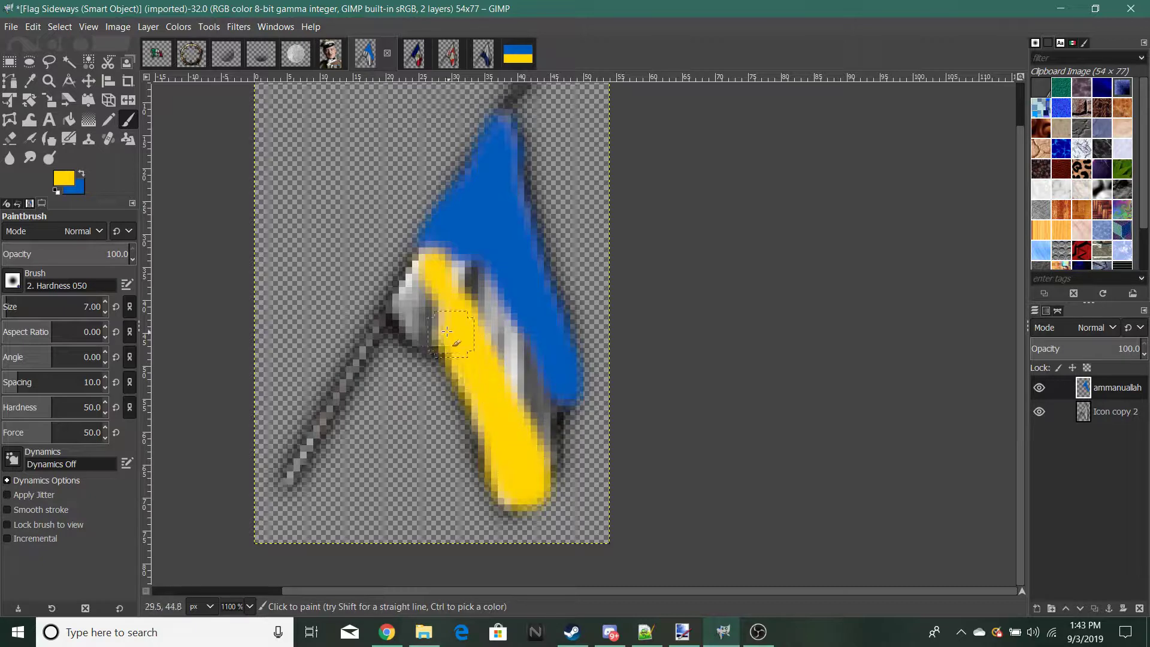
mouse_move(447, 331)
mouse_down()
mouse_move(407, 317)
mouse_move(424, 294)
mouse_up()
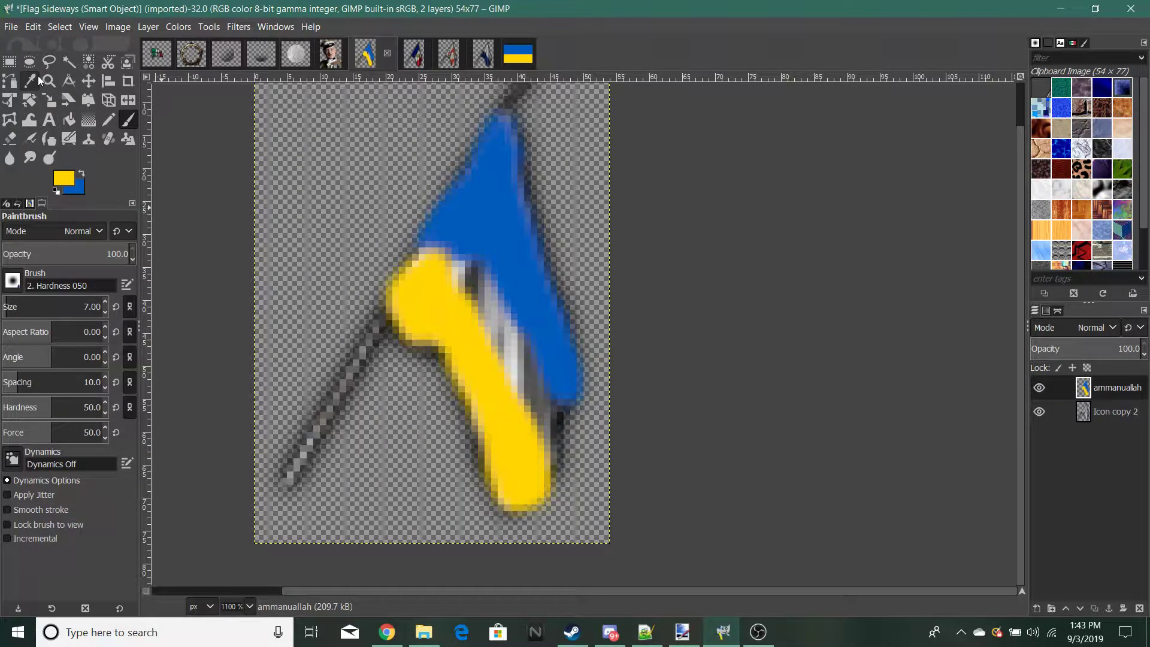
Step: Thicken the blue band's inner edge slightly and fill the gray gap between the two bands with yellow
key(x)
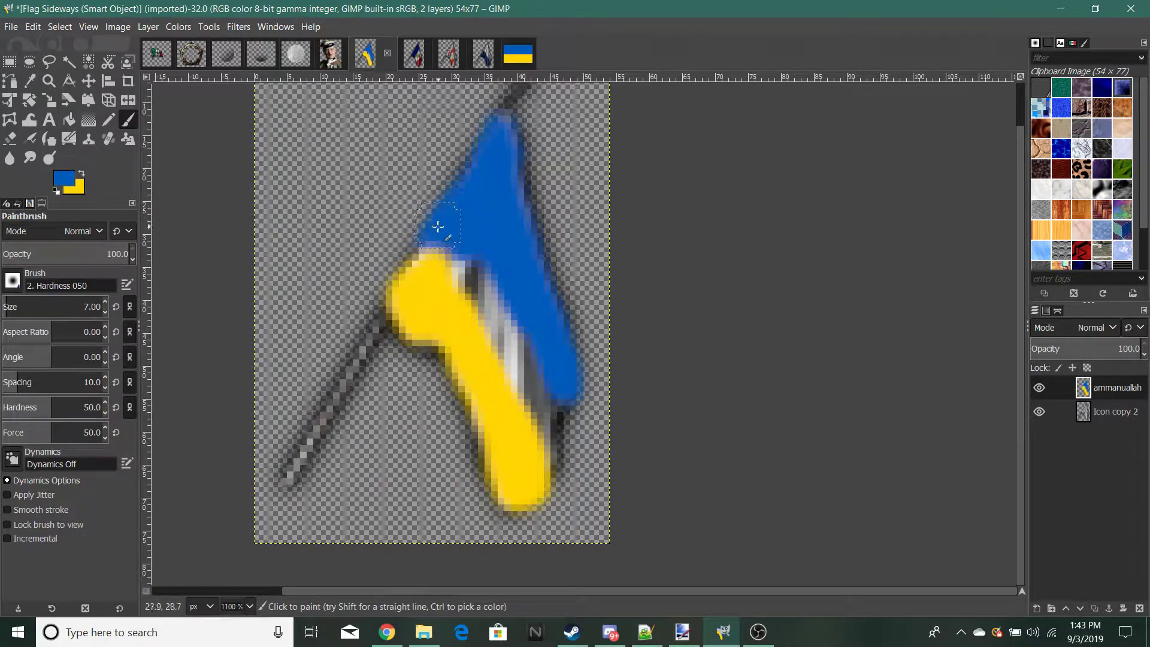
drag(522, 304, 555, 386)
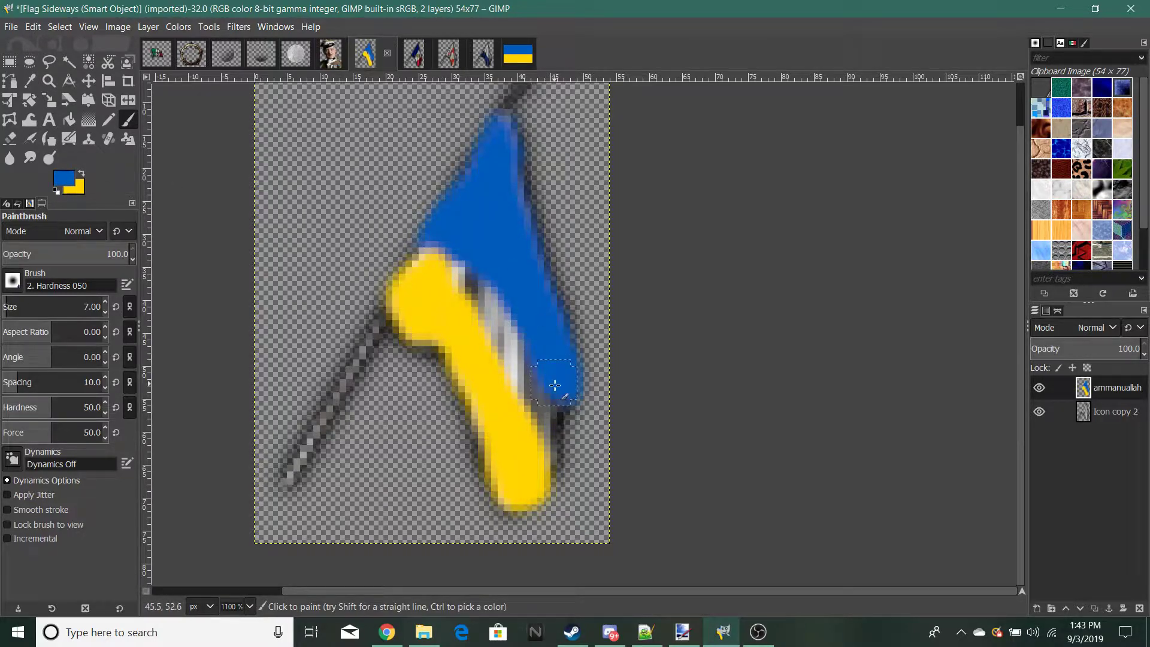
click(81, 171)
mouse_move(456, 258)
mouse_down()
mouse_move(533, 365)
mouse_move(507, 349)
mouse_move(440, 257)
mouse_up()
scroll(517, 266, down, 6)
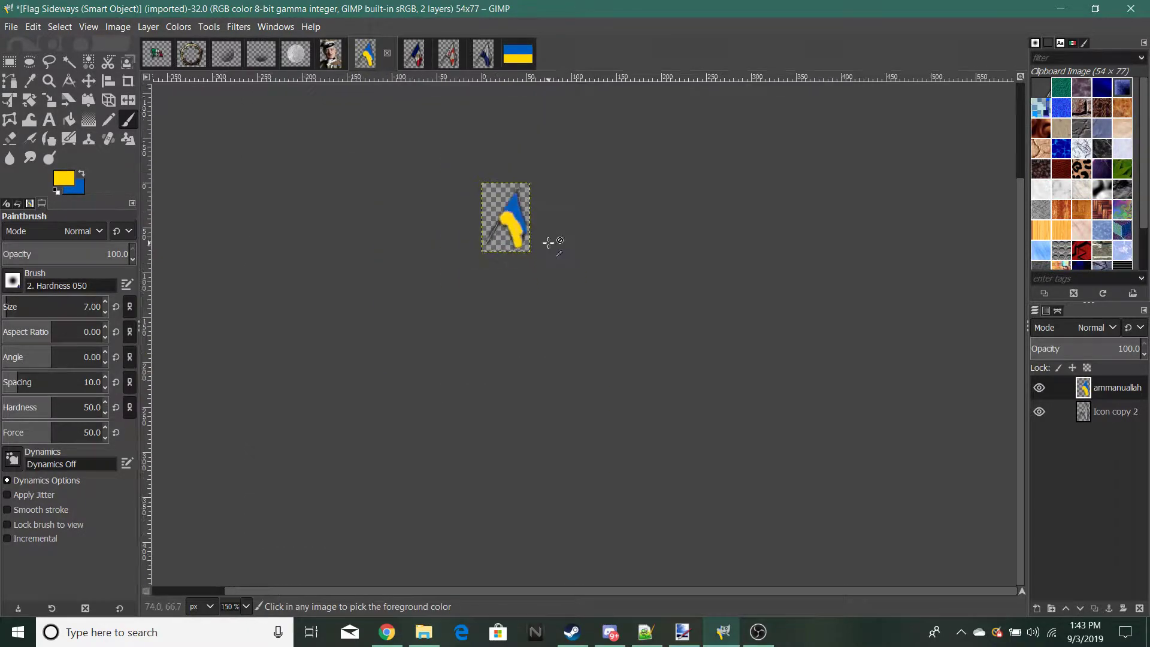
scroll(530, 230, up, 7)
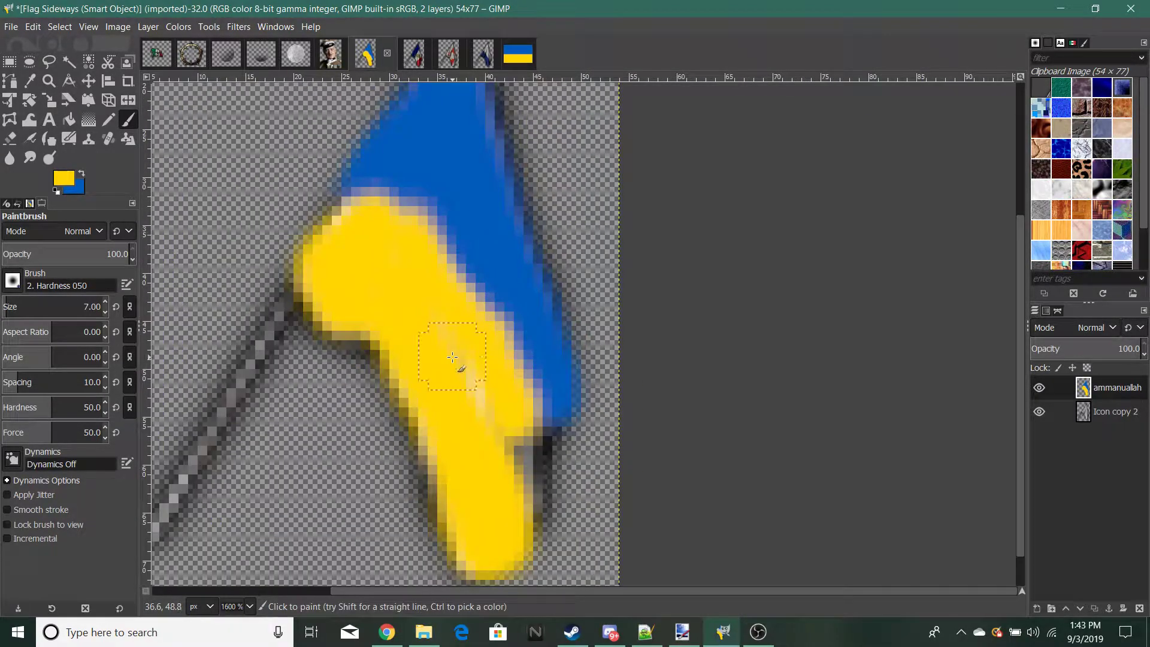
mouse_move(483, 379)
mouse_down()
mouse_move(482, 503)
mouse_move(391, 291)
mouse_up()
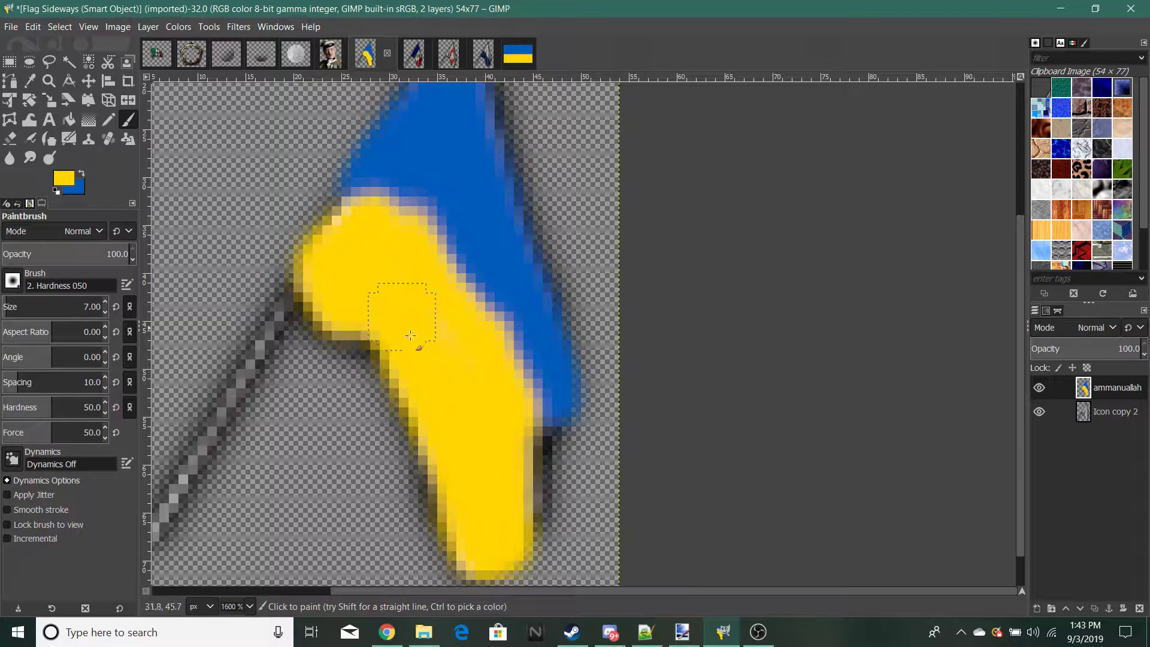
Step: Resample the flag's blue as the foreground colour and widen the blue band diagonally over the yellow along their boundary
click(37, 84)
click(399, 162)
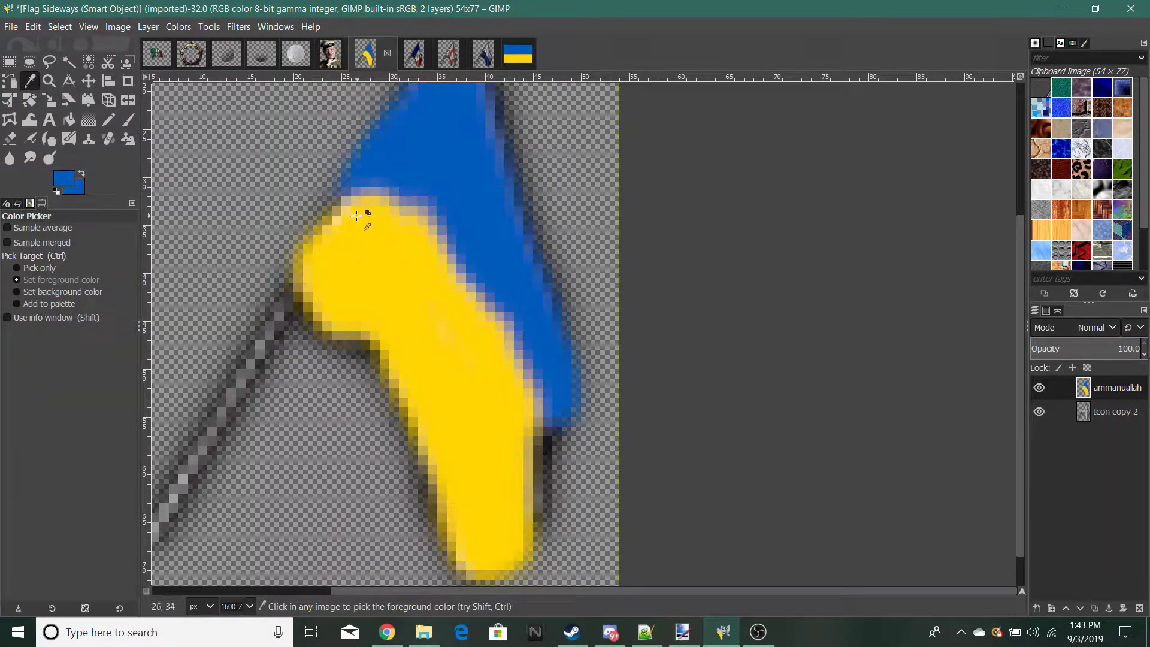
click(82, 173)
click(127, 119)
mouse_move(376, 185)
mouse_down()
mouse_move(514, 353)
mouse_move(421, 195)
mouse_move(514, 335)
mouse_move(546, 418)
mouse_up()
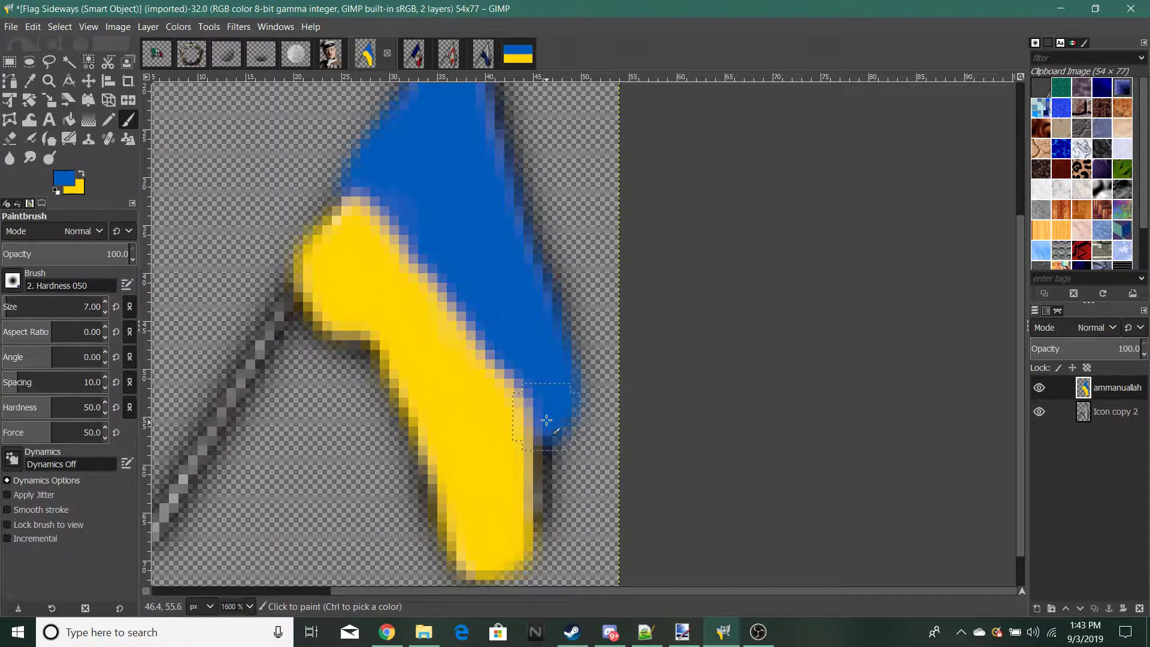
Step: Set the painted colour layer's blend mode to Multiply and check the shaded flag at small and large scale
key(2)
key(1)
key(3)
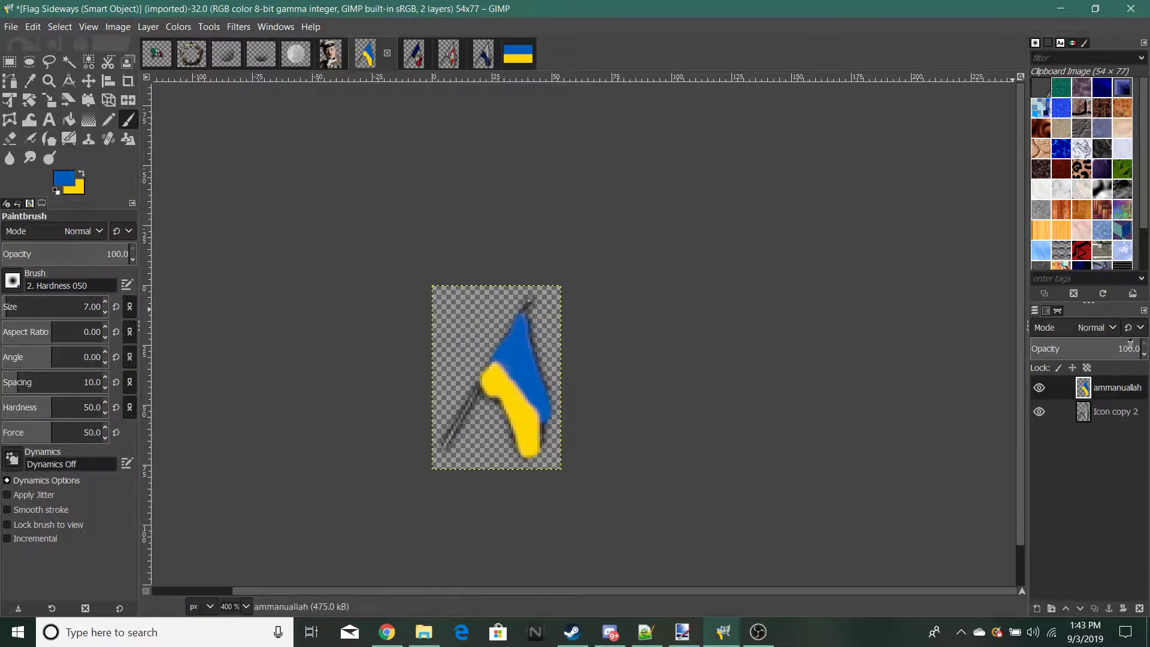
click(1096, 327)
click(1066, 240)
scroll(649, 449, down, 4)
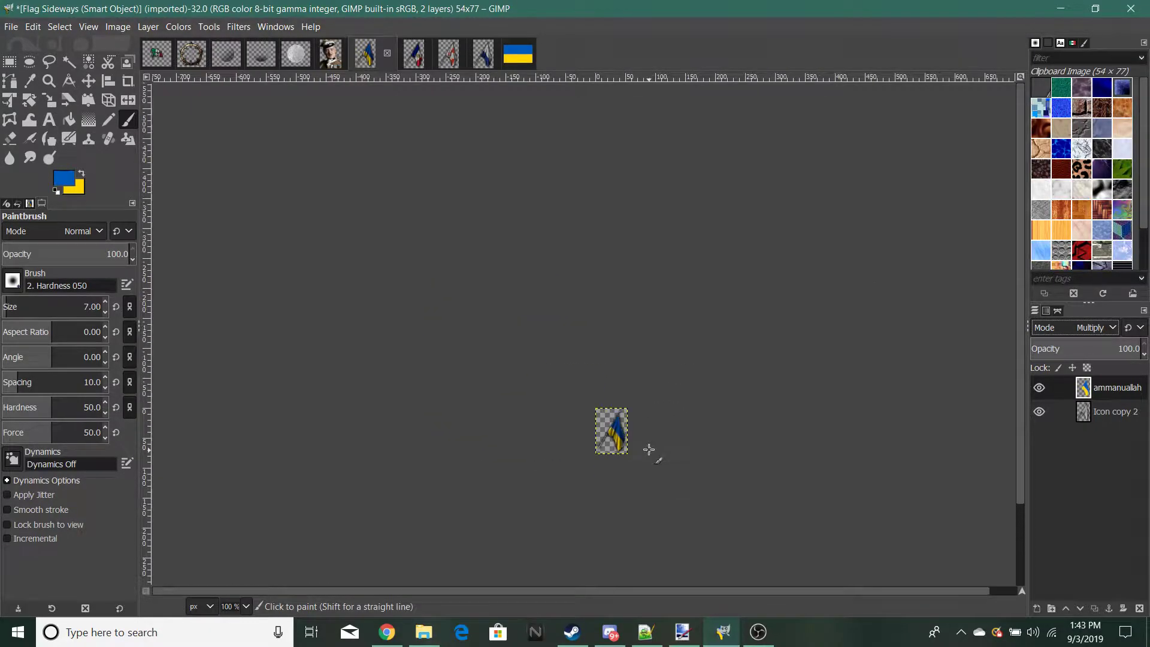
scroll(649, 450, up, 6)
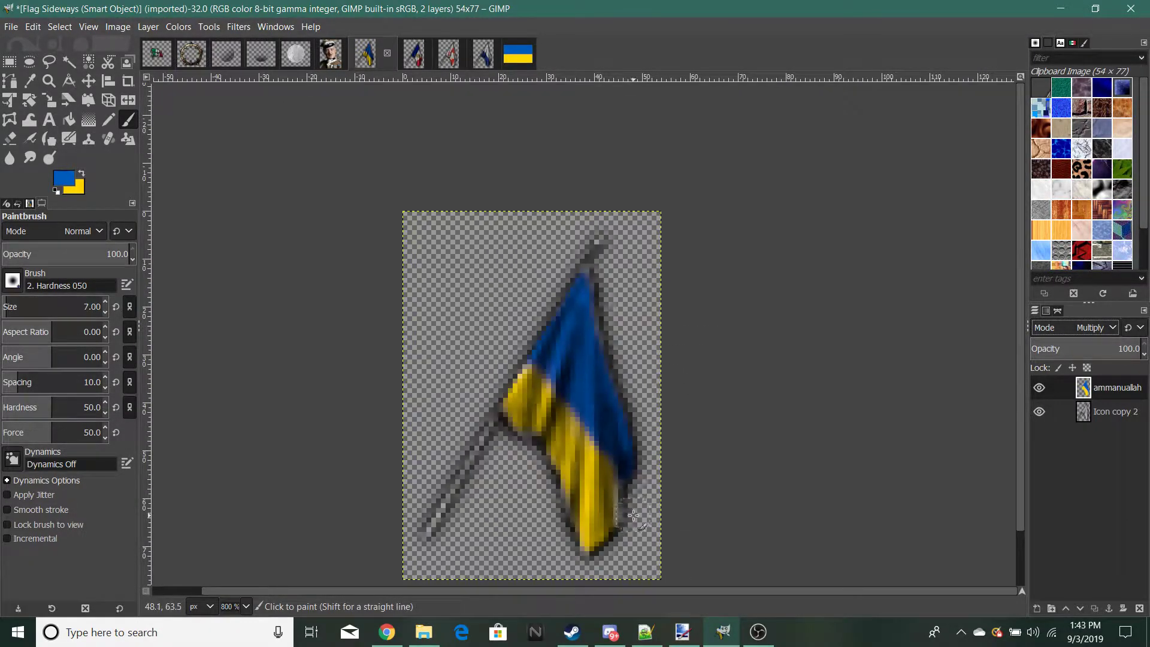
Step: Paint the uncoloured strip beside the flag's bottom tip blue, below the end of the blue band
scroll(633, 515, up, 2)
scroll(611, 458, down, 1)
scroll(602, 461, up, 1)
mouse_move(590, 394)
mouse_down()
mouse_move(591, 423)
mouse_move(579, 505)
mouse_up()
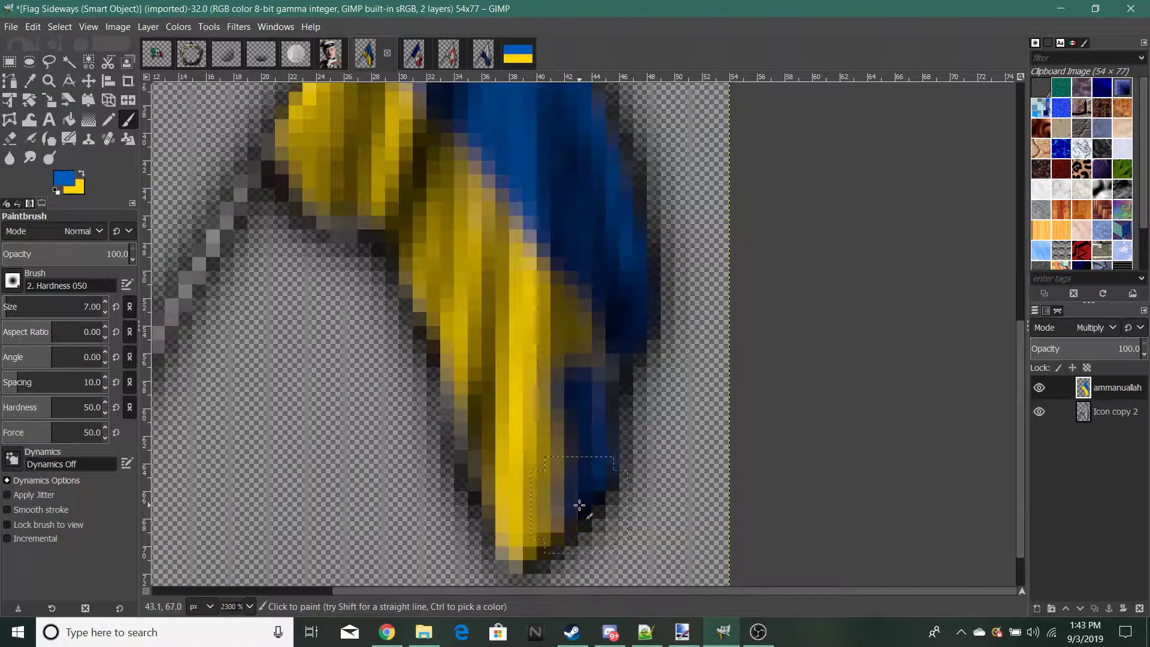
Step: Undo the blue stroke beside the flag's bottom tip and paint the uncoloured strip there yellow
key(ctrl+z)
click(83, 173)
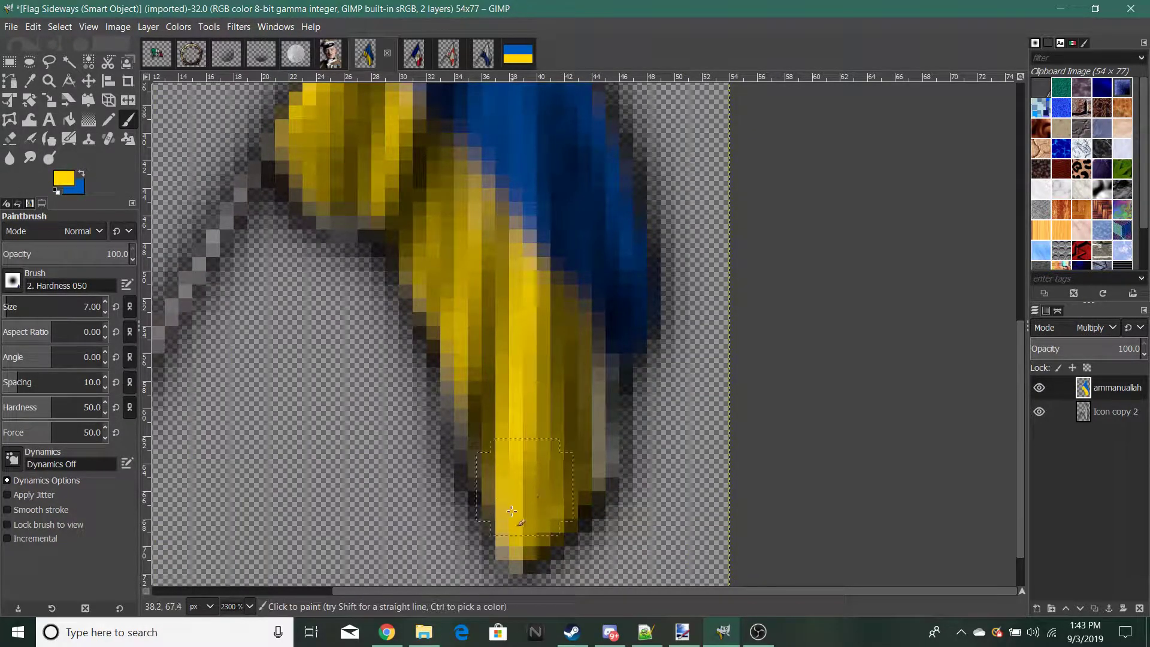
drag(583, 466, 585, 363)
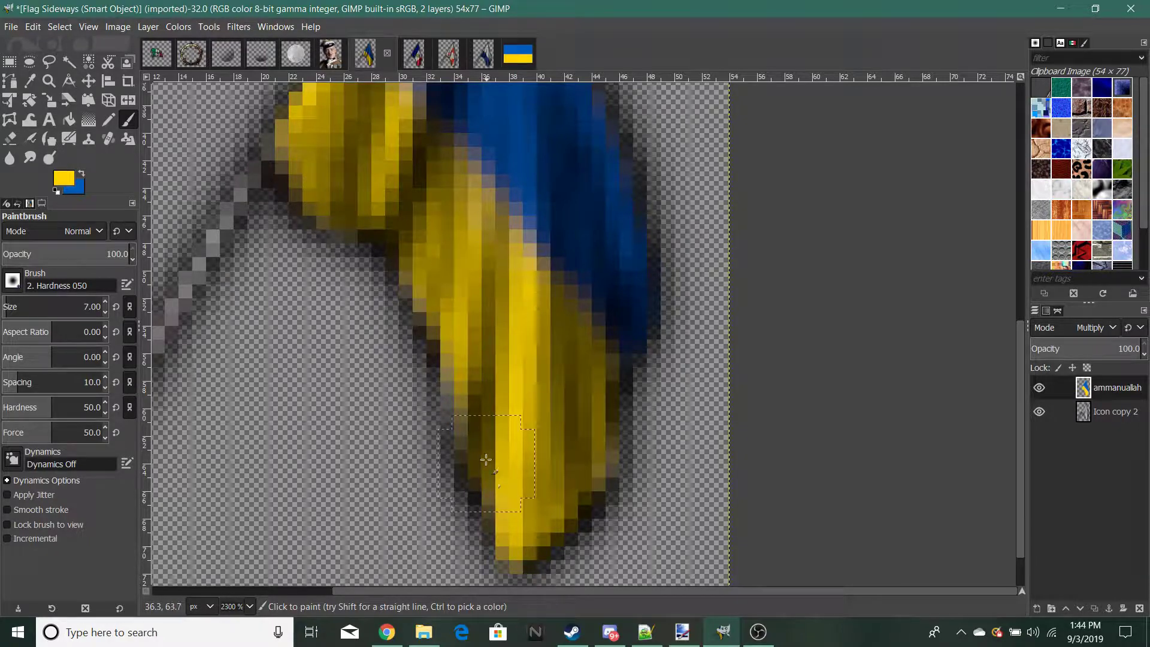
scroll(485, 256, down, 10)
scroll(505, 229, up, 8)
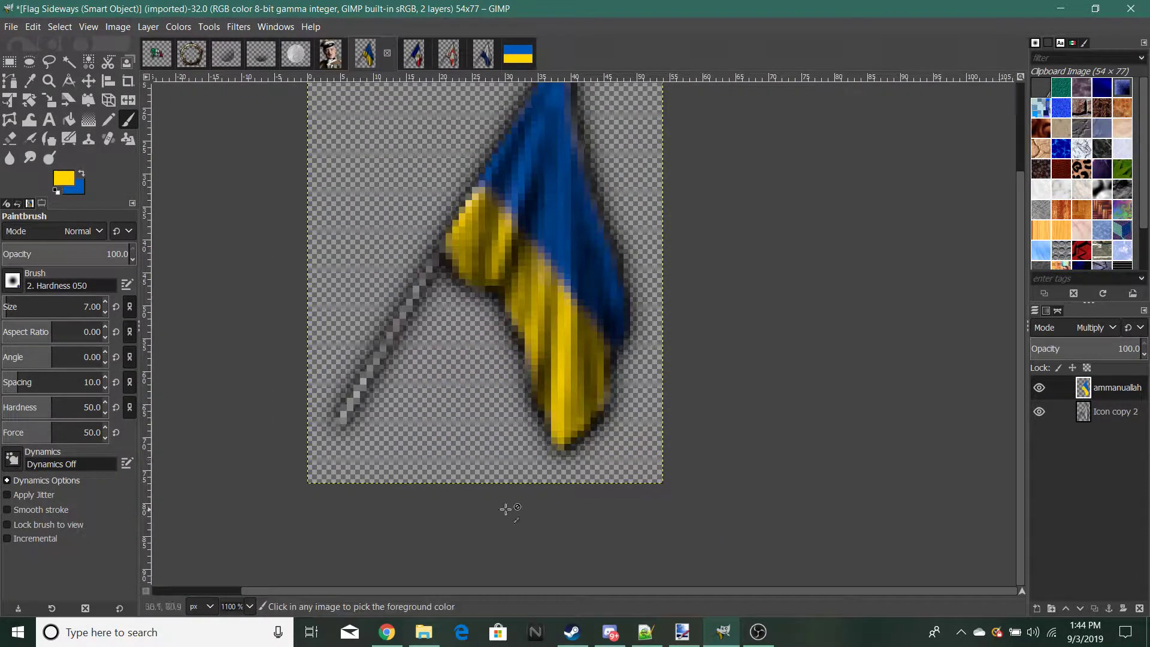
Step: Cut the blue and yellow colour layer out of the sideways flag image and inspect the gray flag
key(ctrl+x)
scroll(508, 331, down, 5)
scroll(509, 331, up, 2)
scroll(503, 317, down, 3)
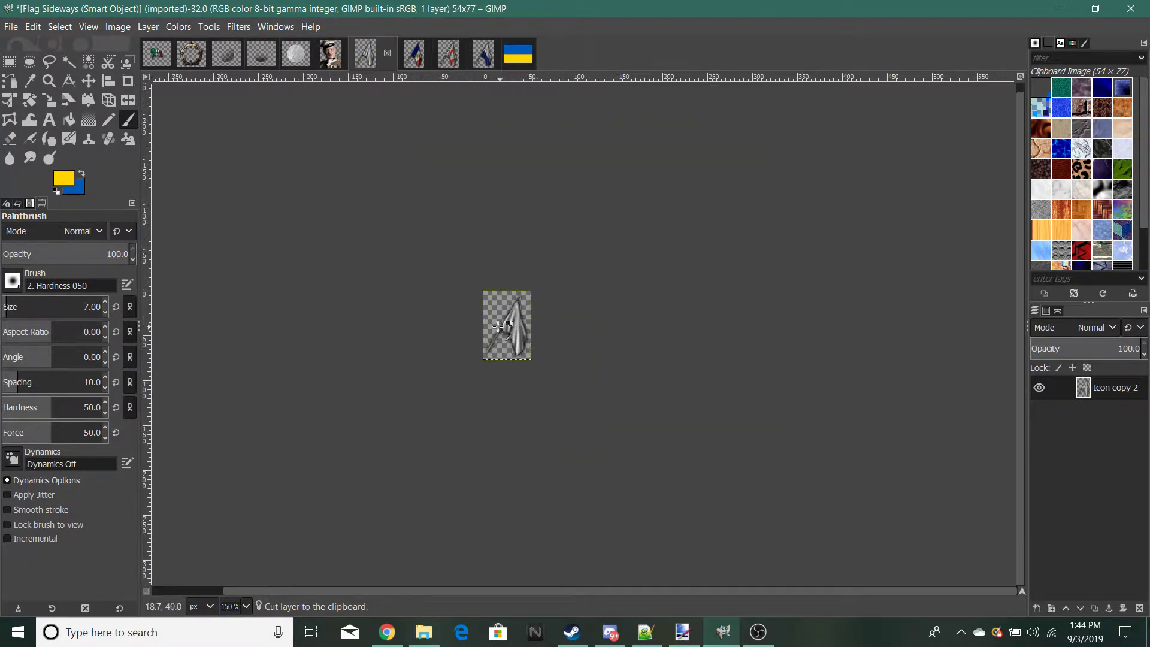
scroll(495, 327, up, 6)
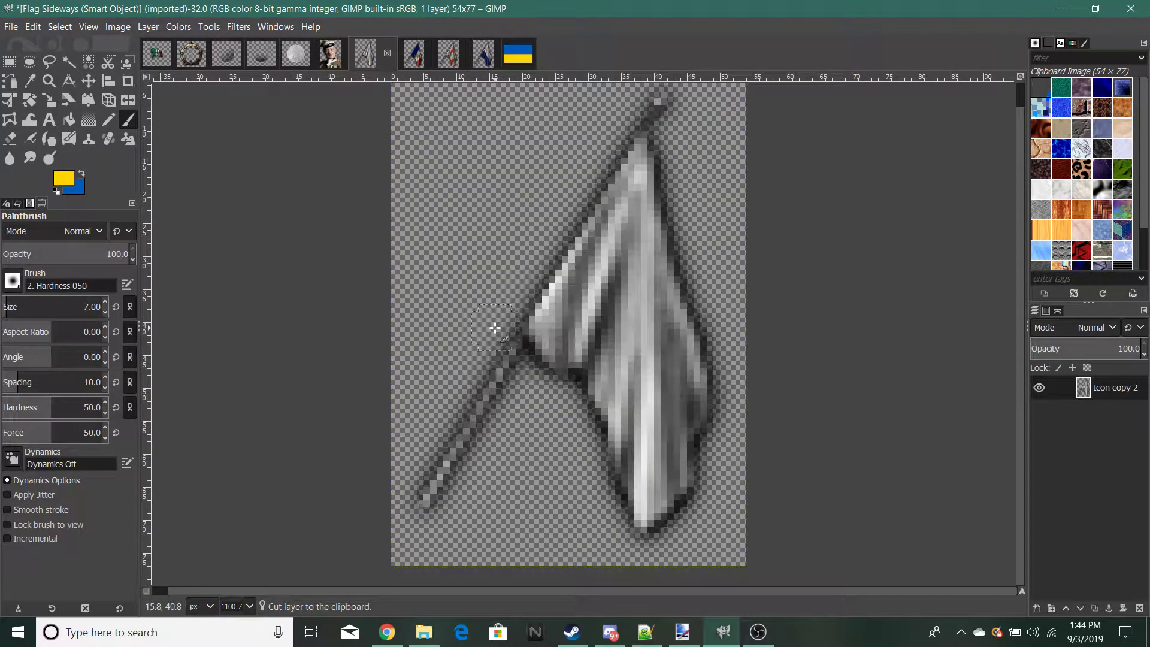
Step: Close the other coloured sideways flag images and the flat Ukrainian flag, and switch to the spiked ring image
click(388, 56)
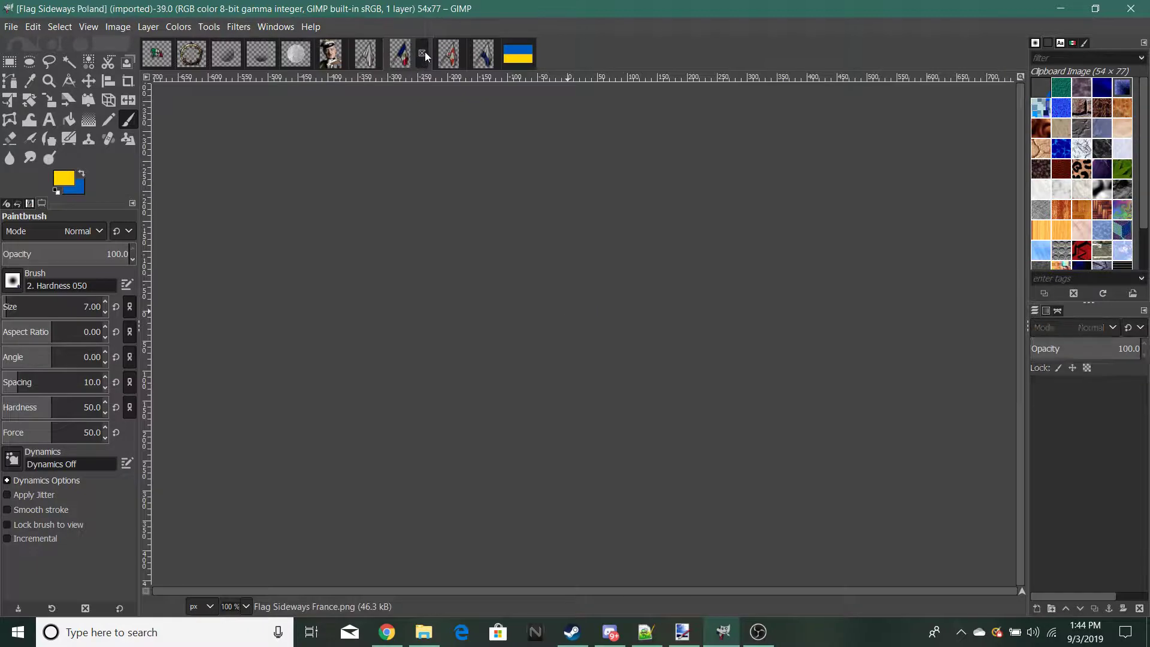
click(425, 51)
click(424, 53)
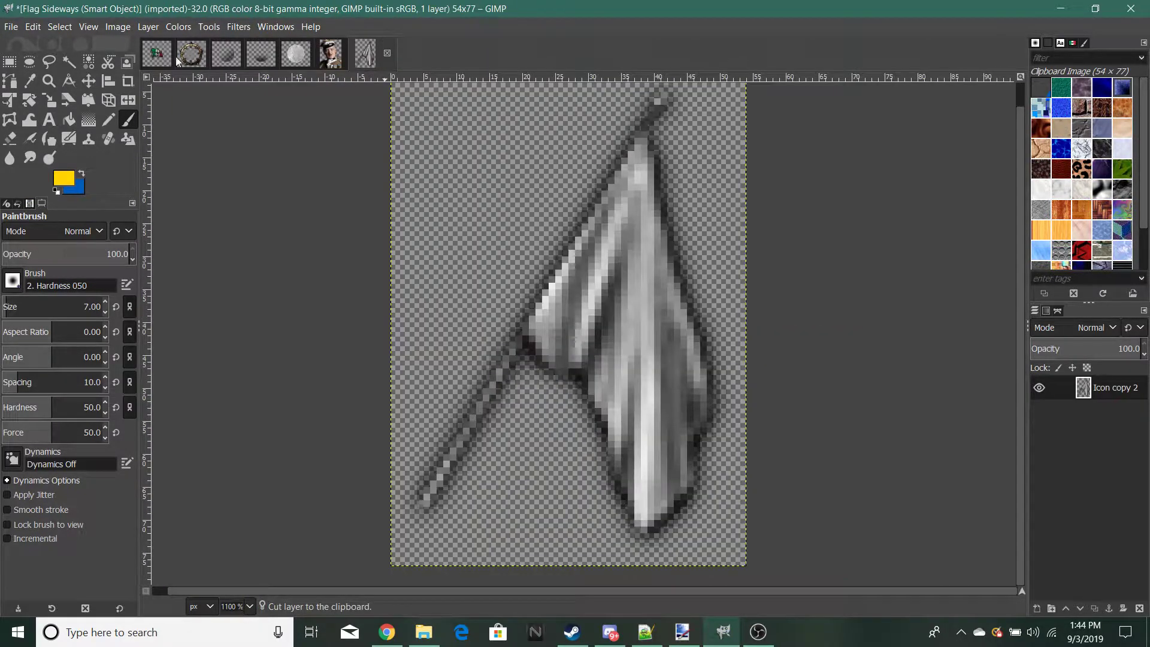
click(203, 54)
click(10, 29)
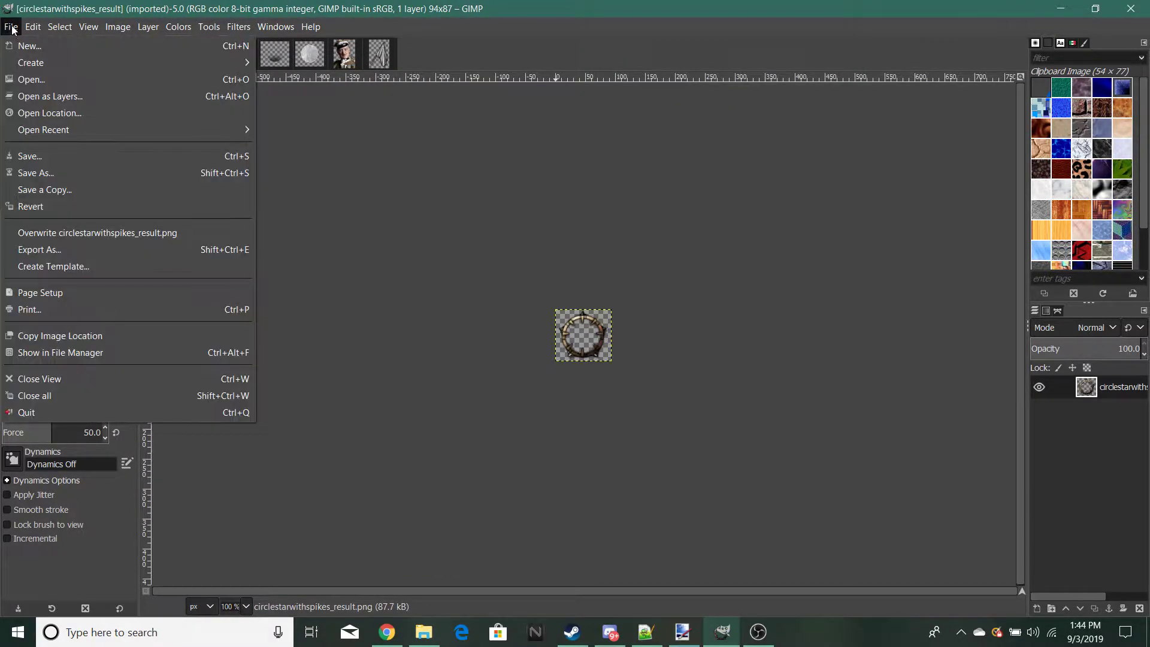
click(38, 82)
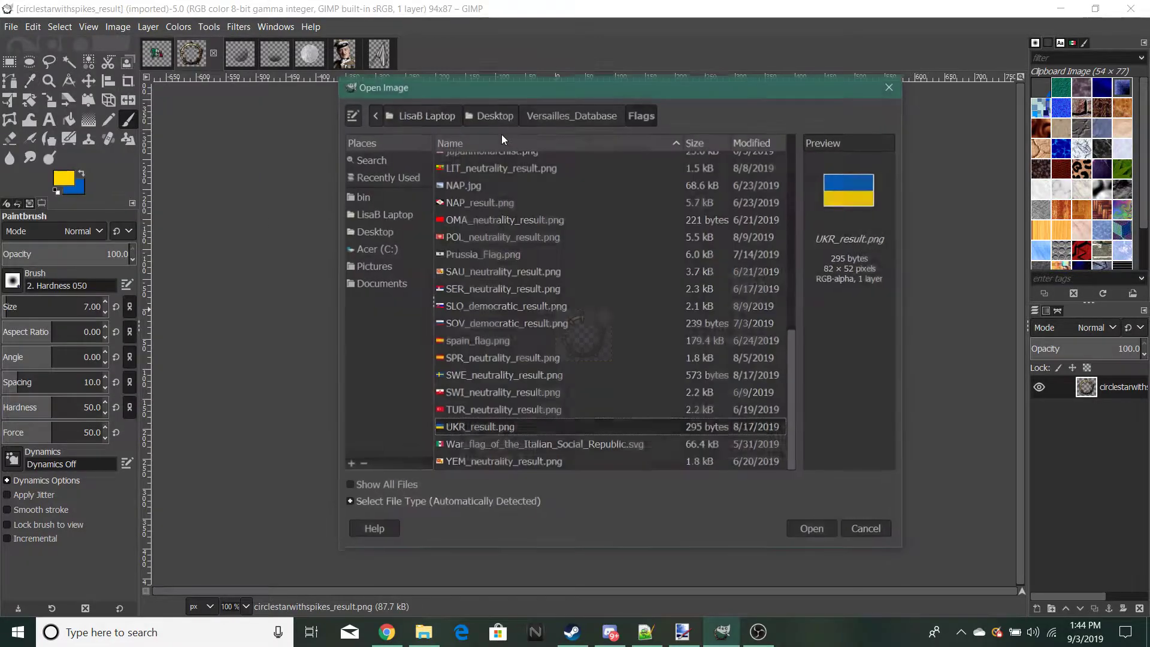
click(575, 116)
double_click(468, 227)
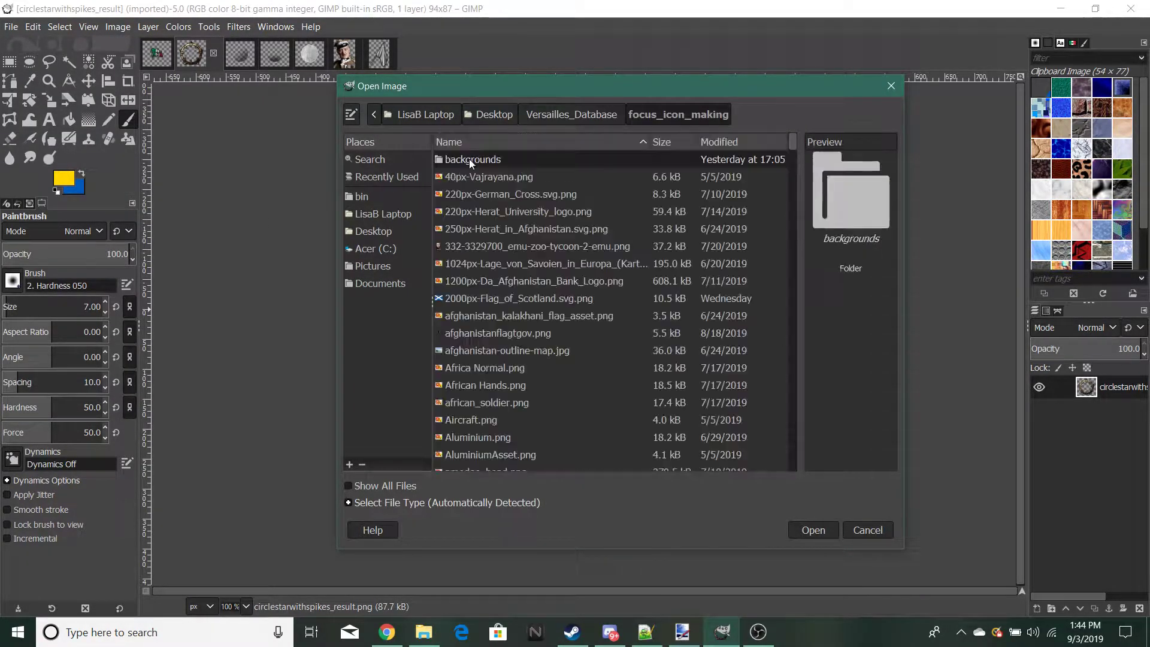
click(891, 86)
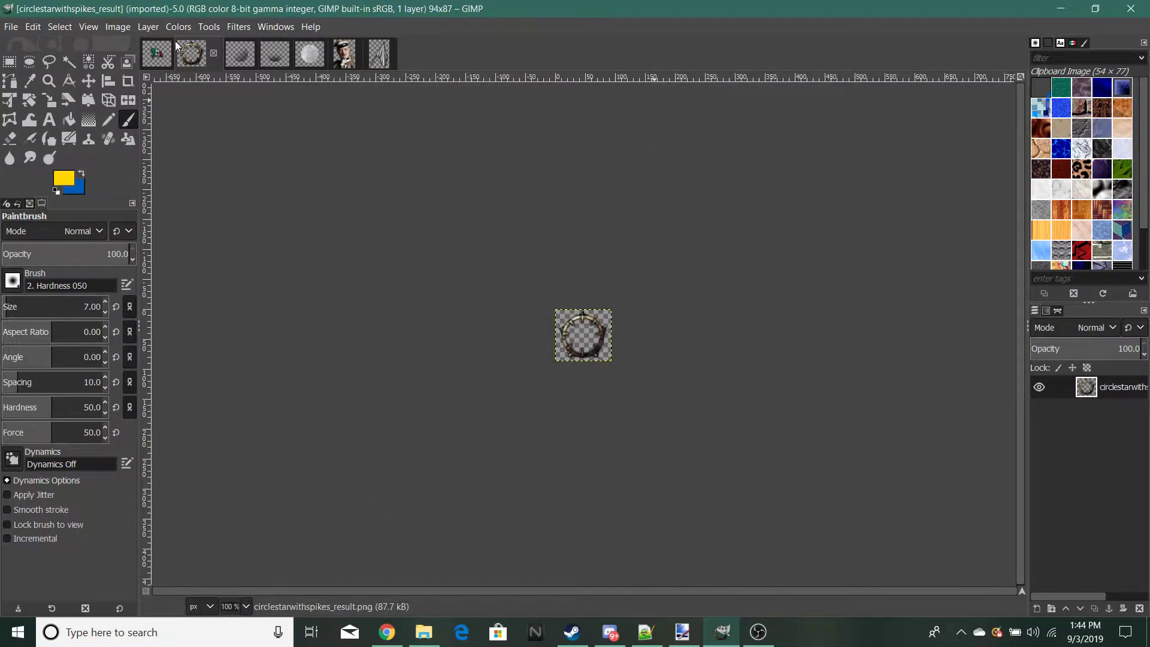
Step: Make a 59 × 59 px circular selection at position 17, 15 that fits the inside of the spiked ring
key(plus)
key(plus)
key(plus)
key(plus)
key(plus)
key(plus)
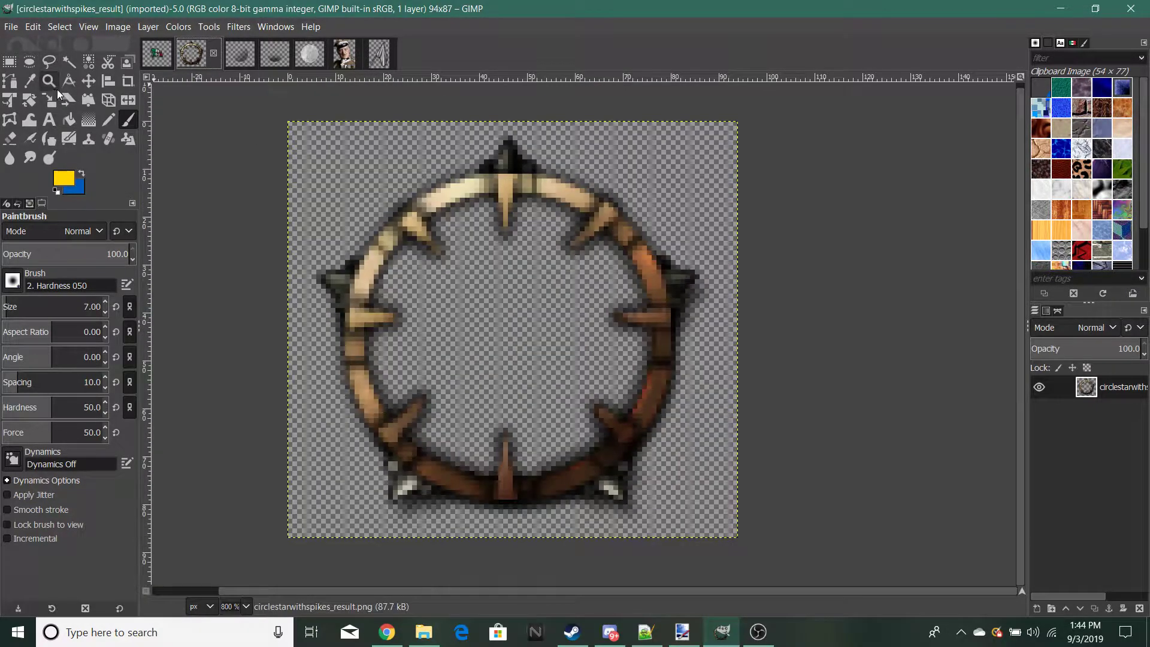
click(30, 62)
drag(395, 236, 645, 476)
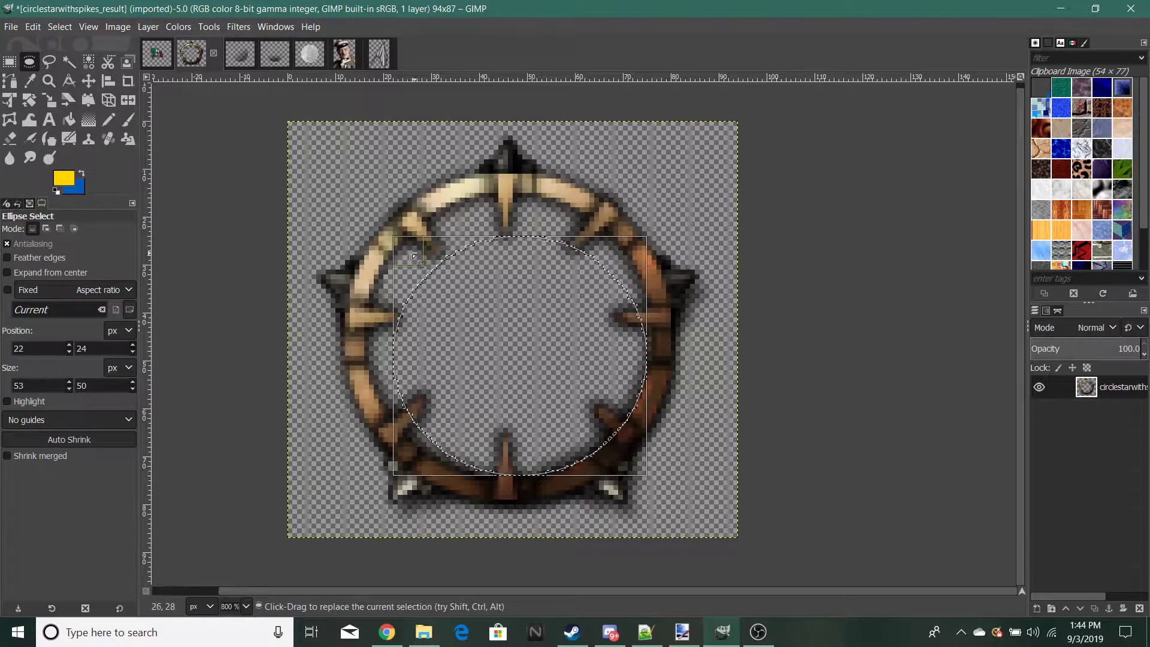
drag(413, 257, 389, 199)
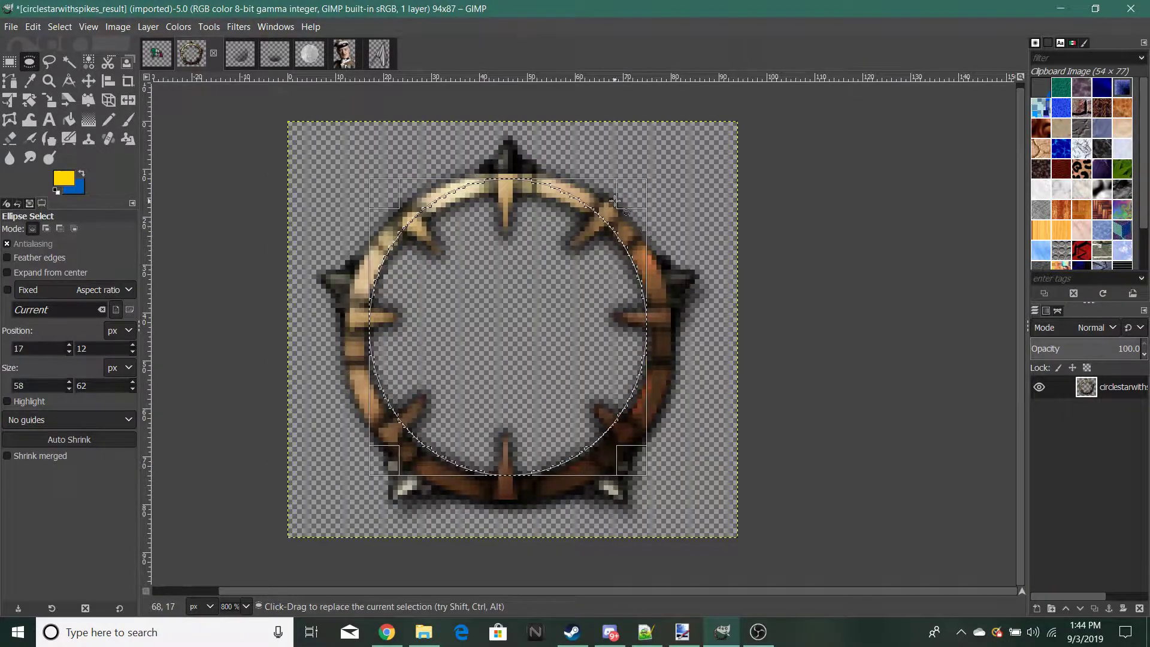
drag(615, 201, 639, 202)
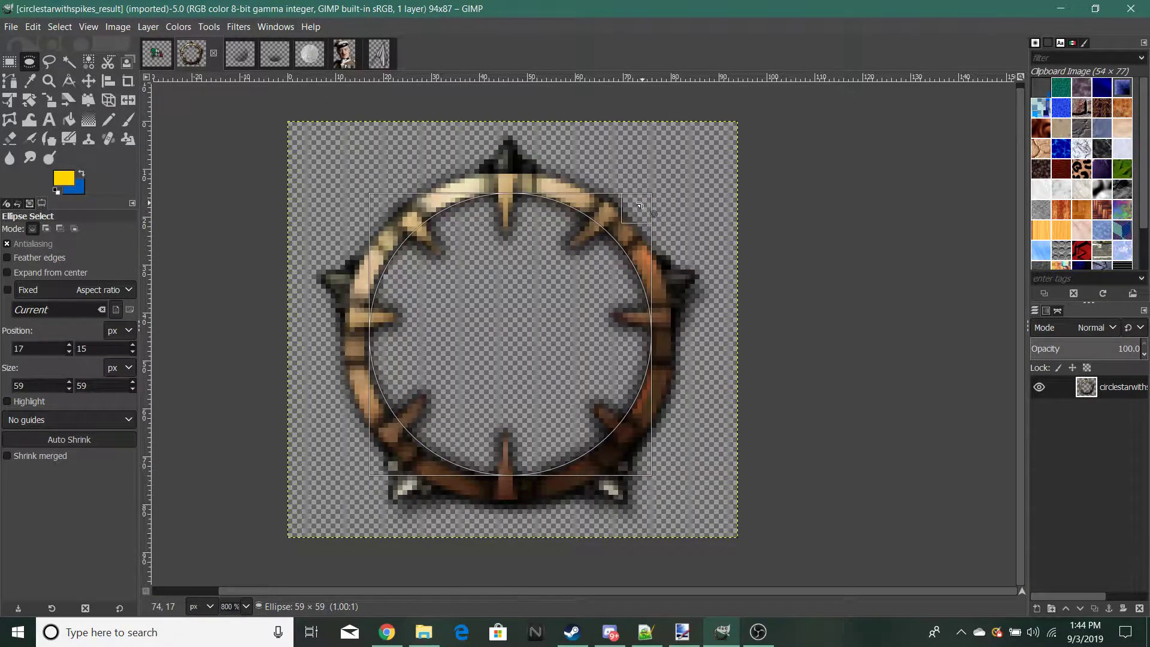
Step: Fill the circular selection solid yellow using the Paintbrush at size 2121
click(122, 119)
drag(54, 306, 167, 296)
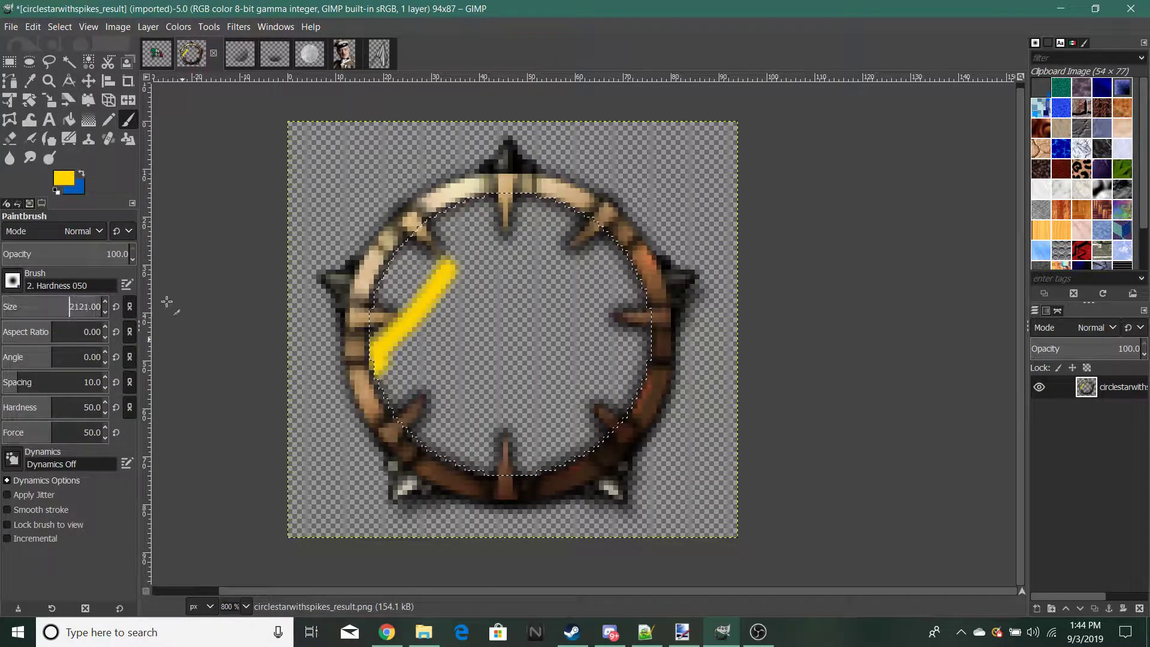
click(608, 288)
Step: Copy the selected yellow disc and paste it as a new image
key(ctrl+c)
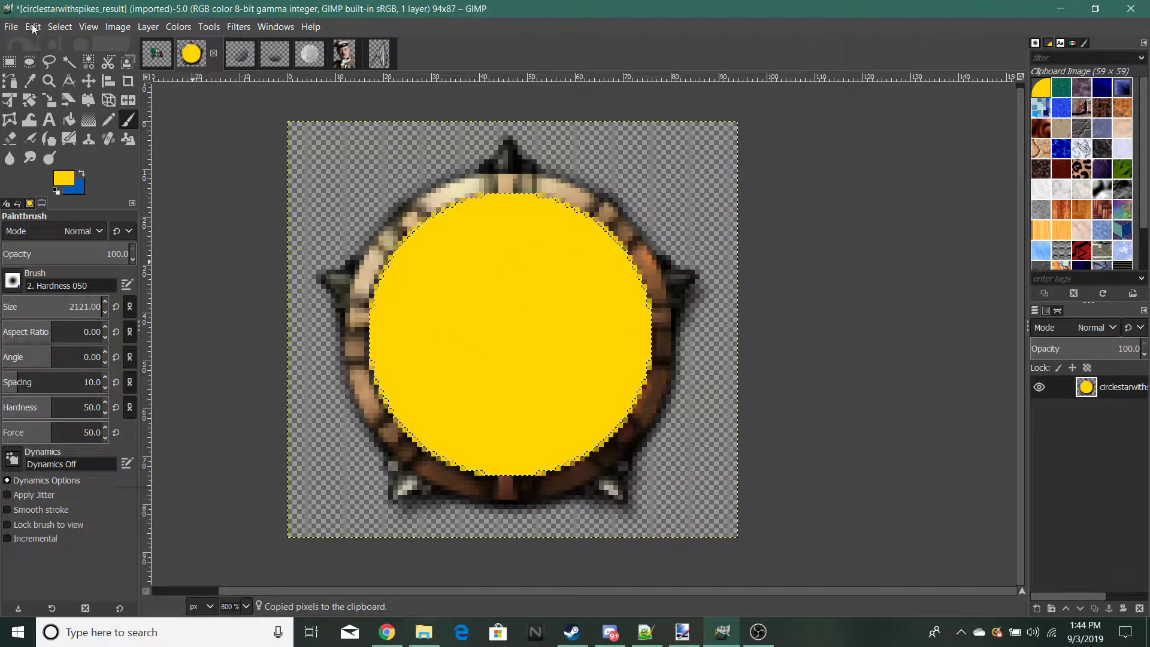
click(33, 27)
mouse_move(137, 221)
click(266, 256)
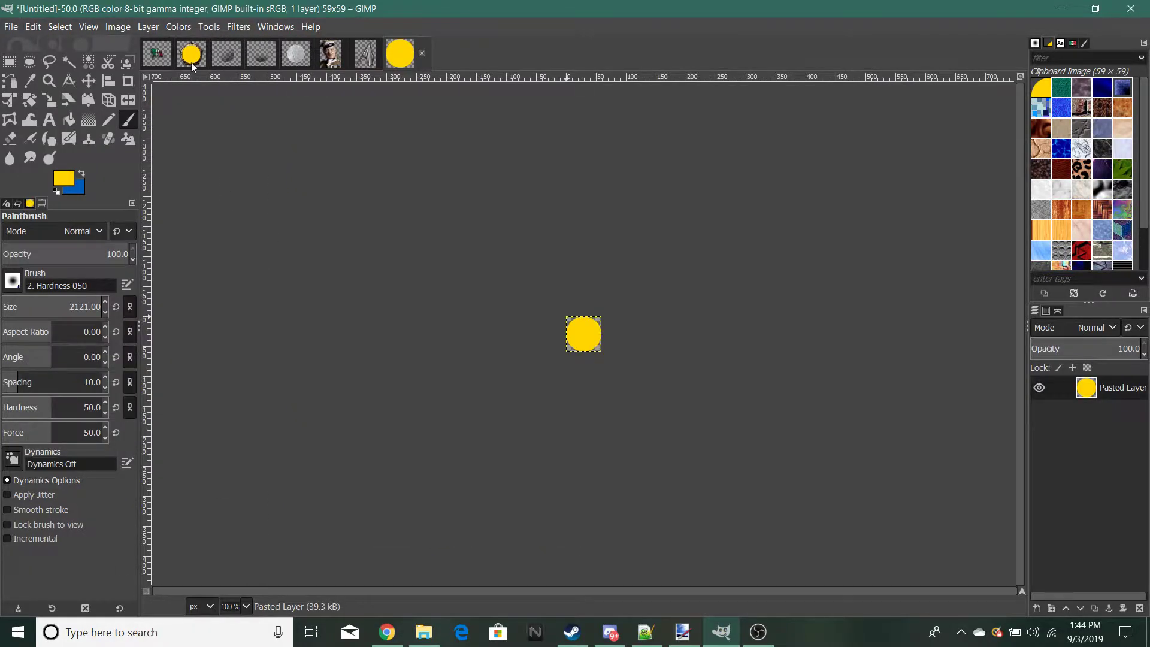
Step: Undo the yellow paint inside the spiked ring and switch back to the yellow disc image
click(191, 57)
key(ctrl+x)
click(514, 399)
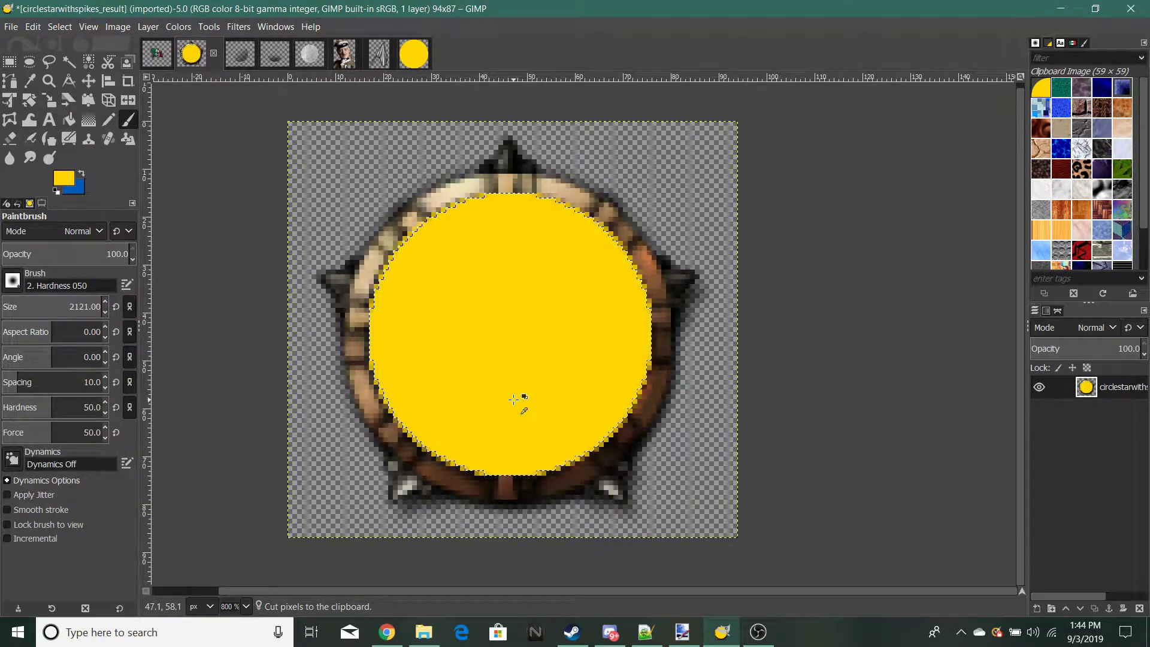
key(ctrl+z)
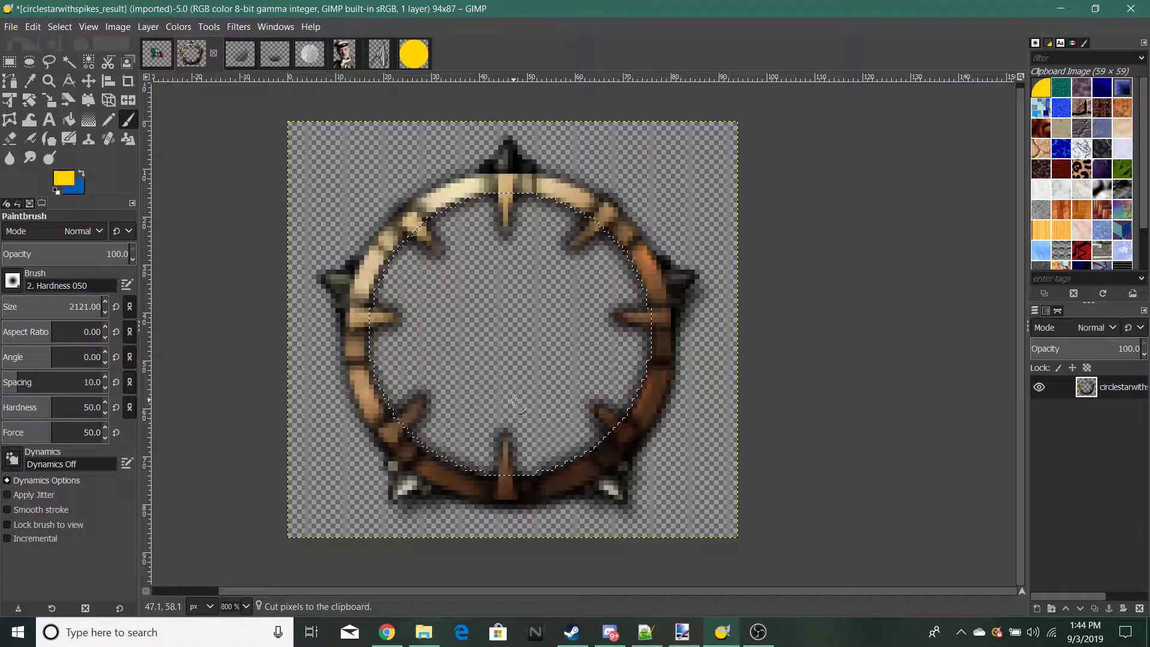
click(9, 62)
click(413, 55)
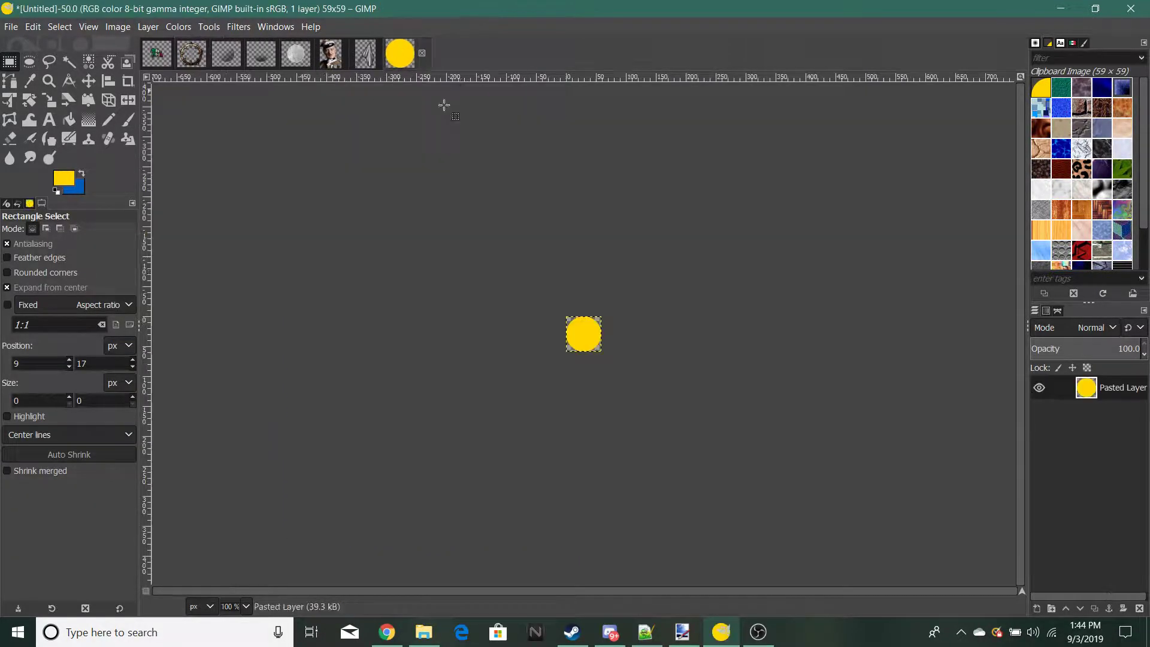
scroll(649, 432, up, 7)
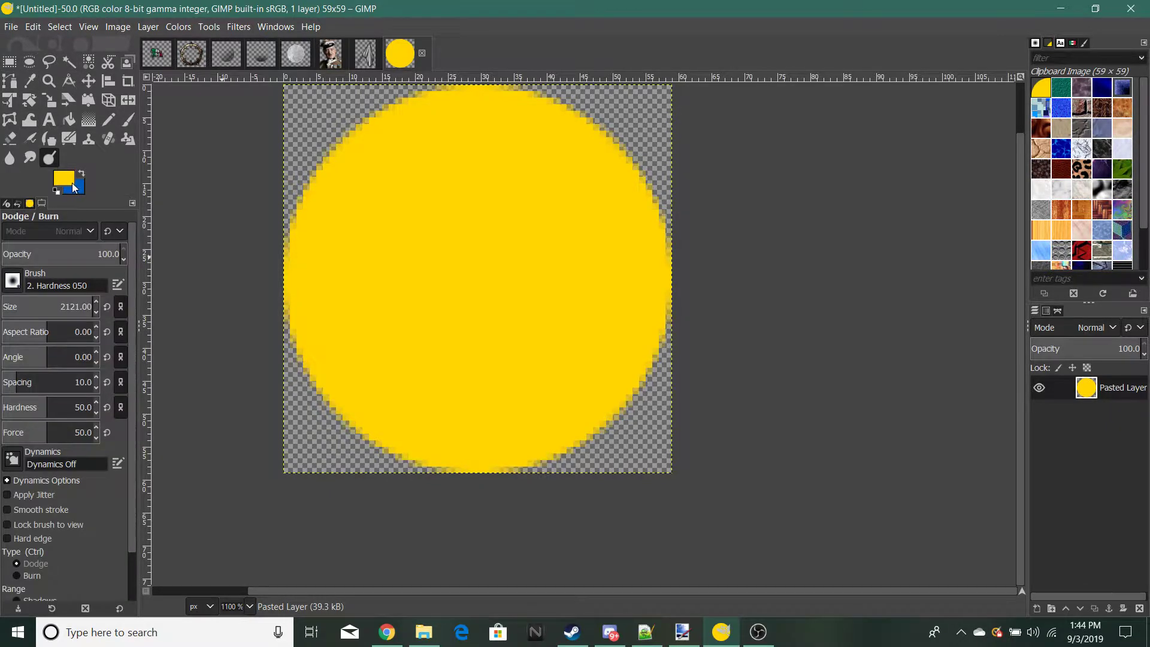
Step: Try dark red 921d1d as the foreground colour and resample the disc's yellow
click(62, 178)
drag(113, 154, 111, 145)
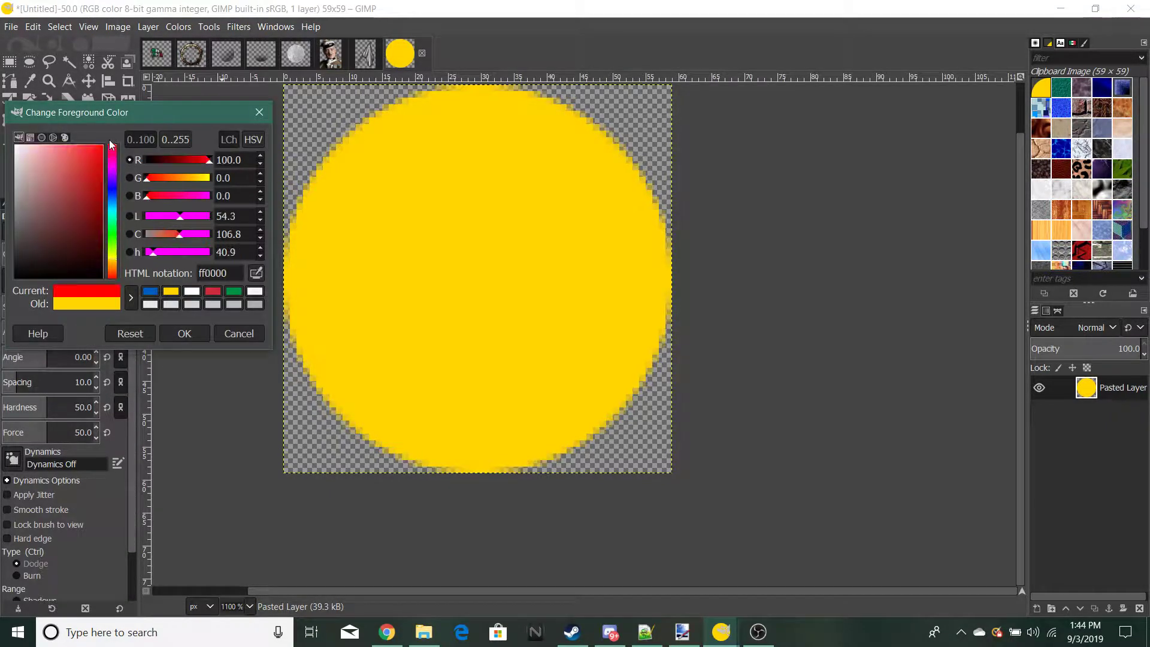
drag(87, 202, 86, 201)
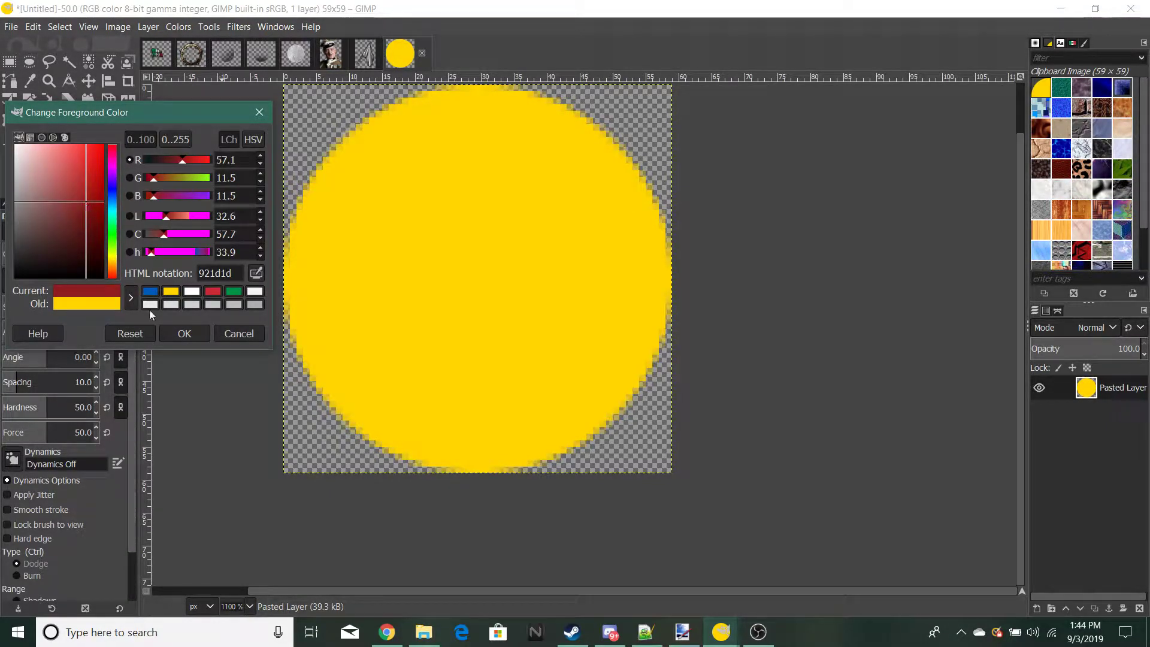
click(179, 328)
click(29, 83)
click(378, 274)
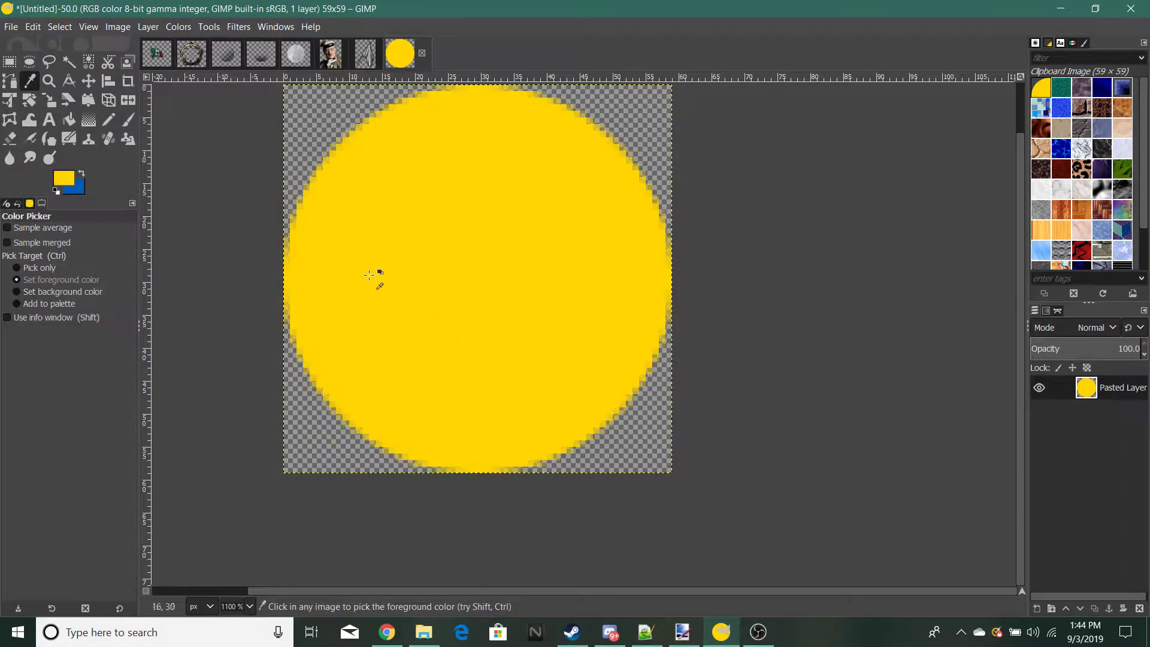
Step: Select the yellow disc with Fuzzy Select and set the foreground colour to dark red 962626
click(69, 62)
click(315, 254)
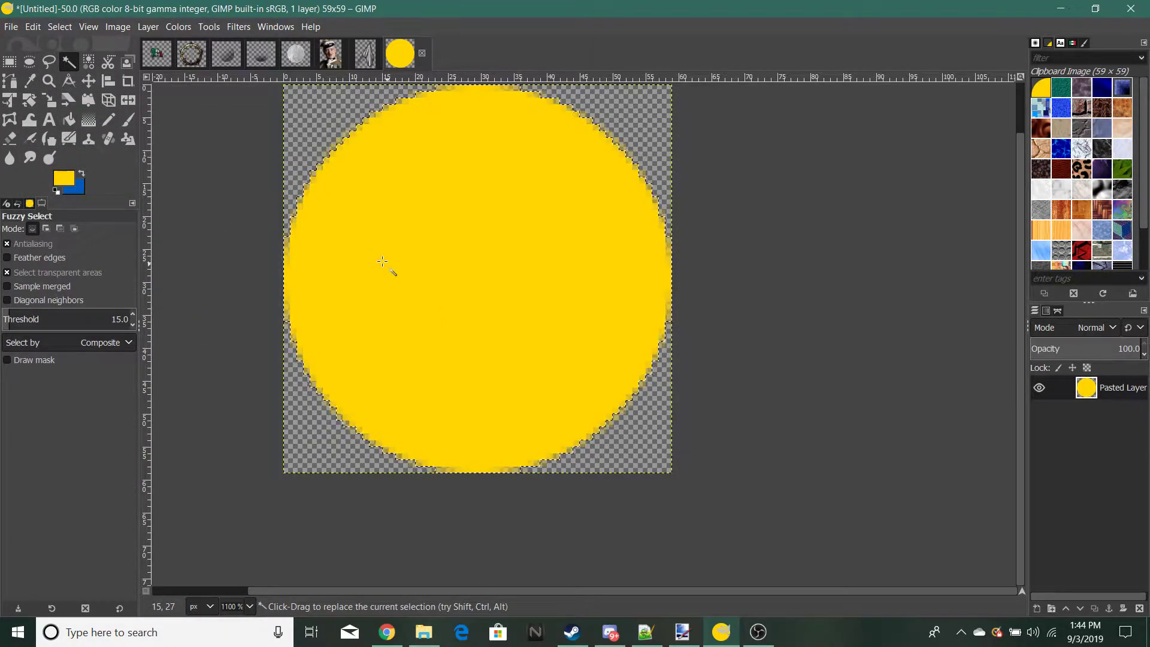
click(63, 177)
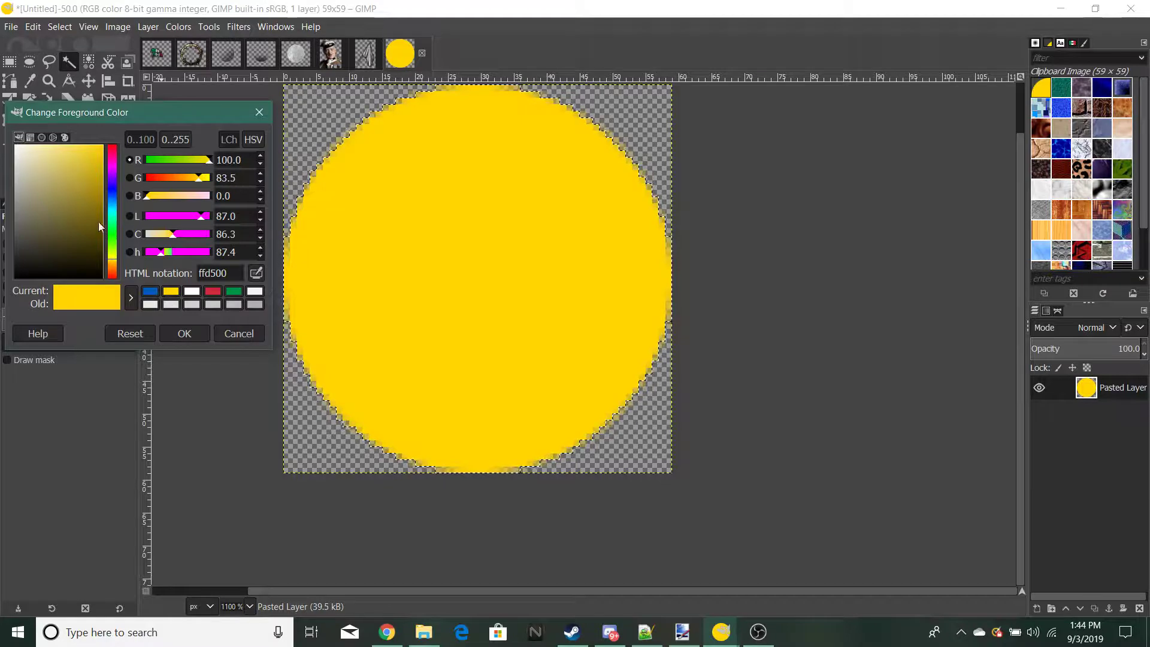
drag(113, 152, 108, 126)
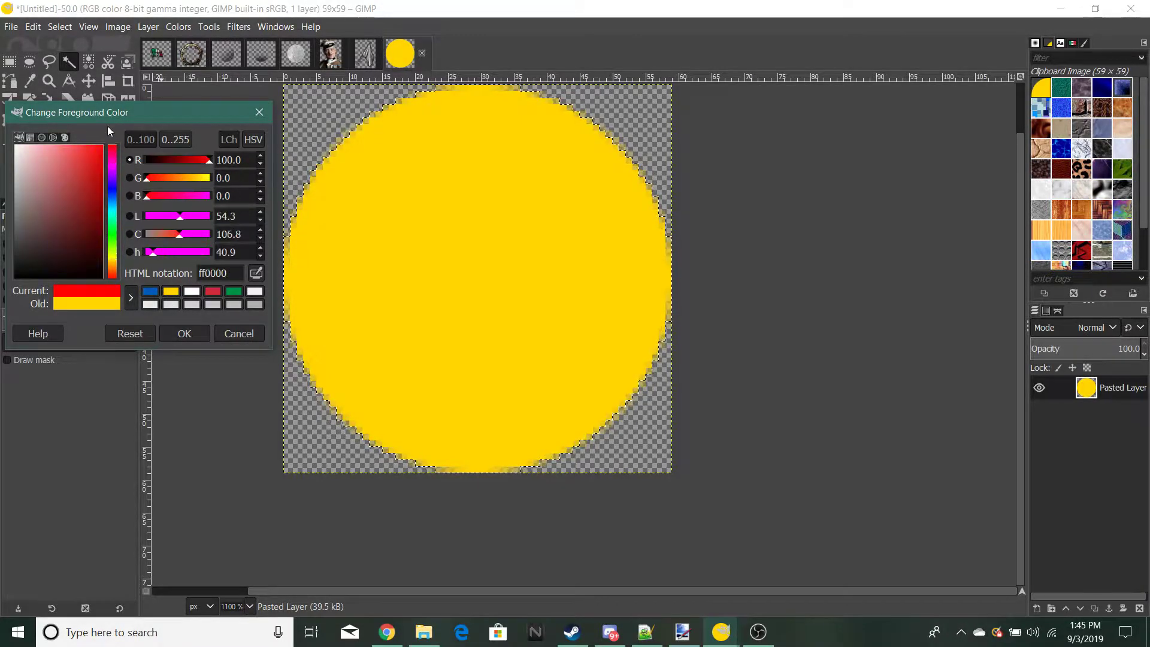
drag(80, 226, 81, 199)
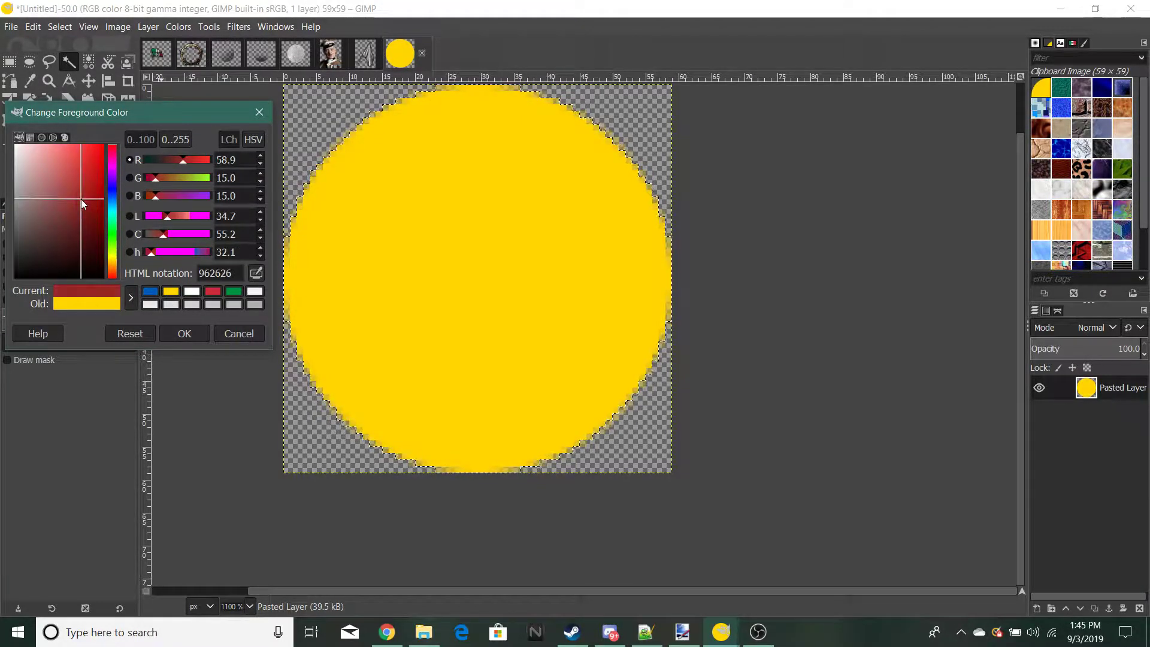
click(184, 333)
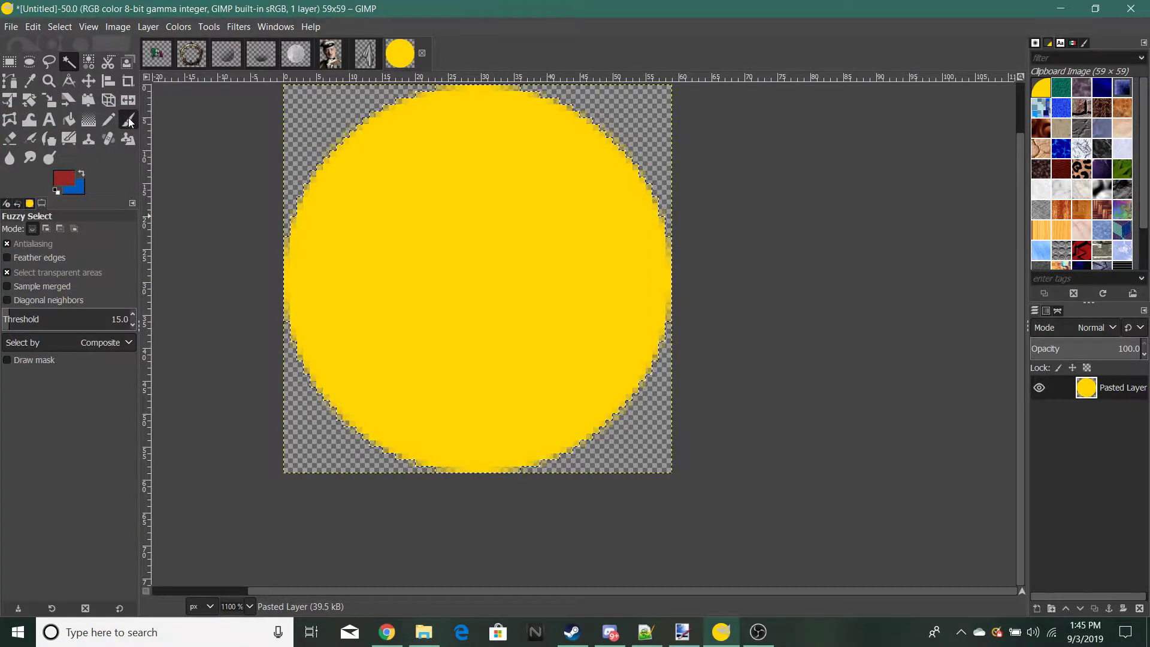
Step: Paint the selected disc solid dark red, check it at small scale, and copy it
click(128, 120)
click(414, 375)
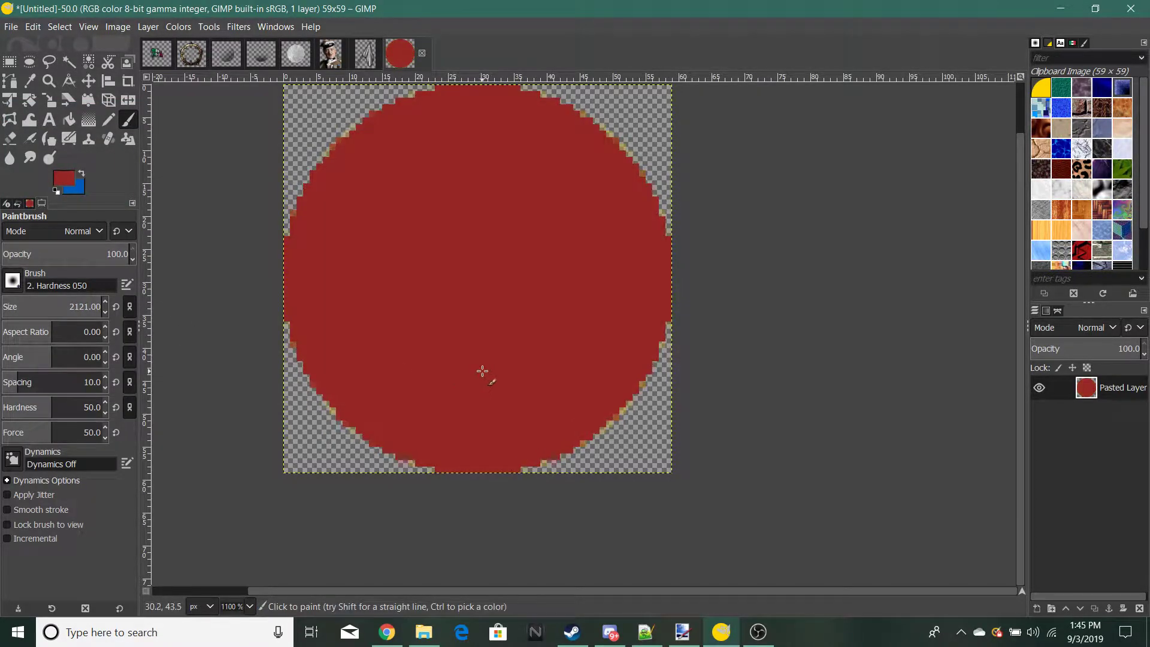
click(9, 62)
scroll(330, 330, down, 5)
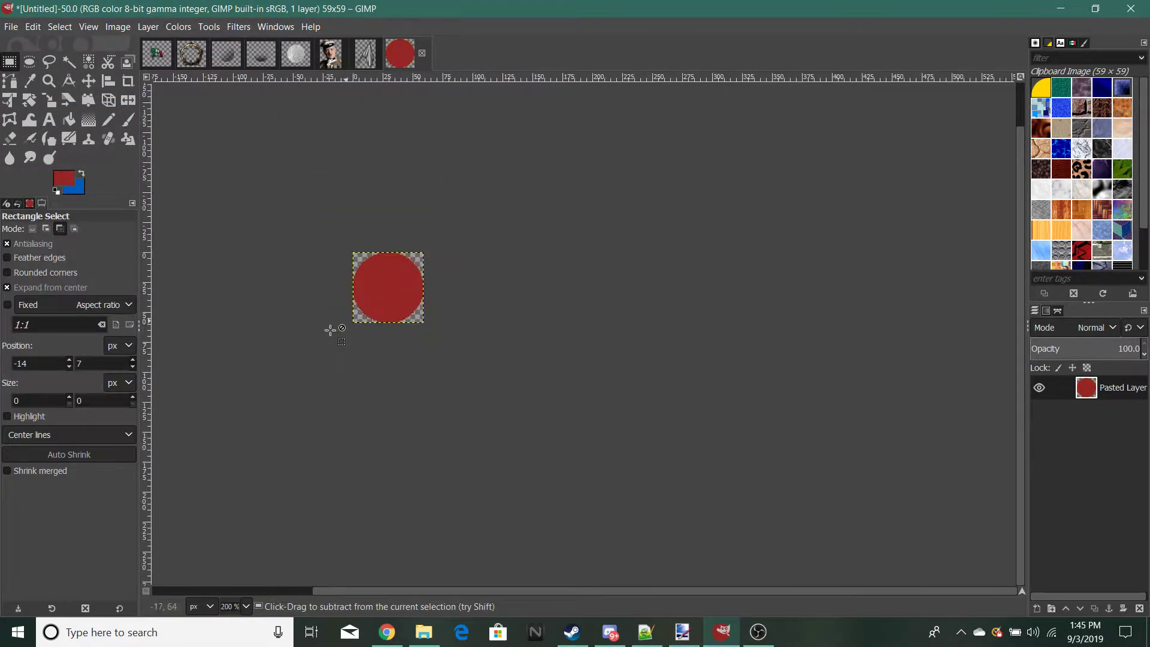
scroll(326, 332, down, 3)
scroll(318, 336, up, 5)
key(ctrl+c)
Step: Add a transparent 94 × 87 px layer to the spiked ring image and move it beneath the ring layer
click(191, 54)
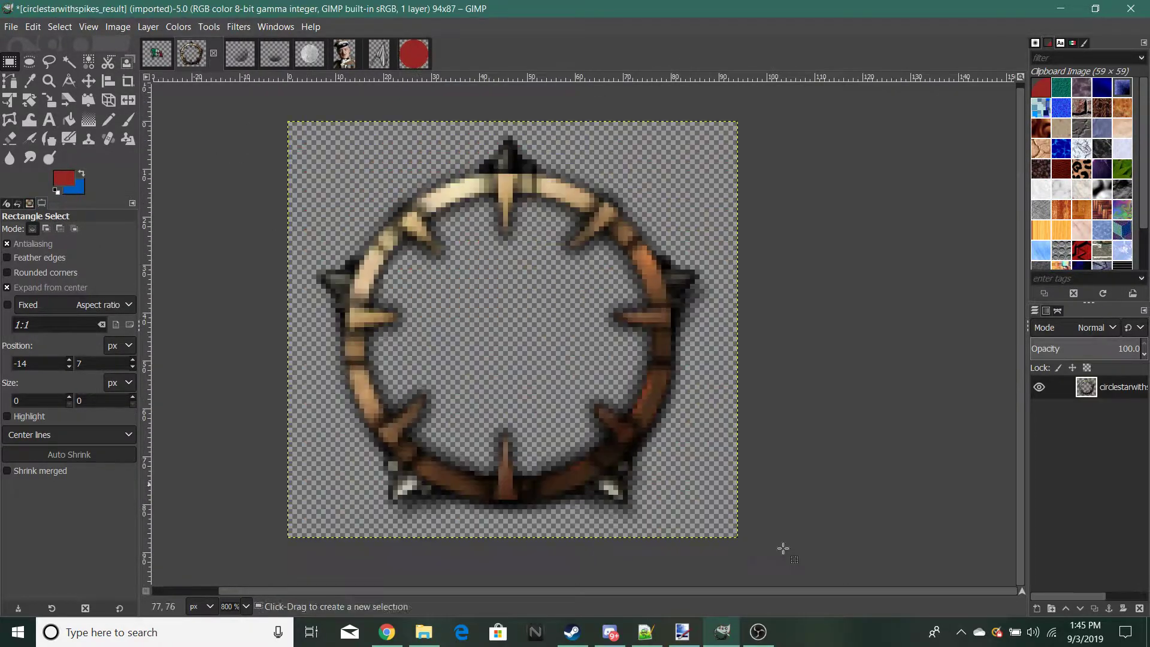
right_click(1110, 494)
click(996, 103)
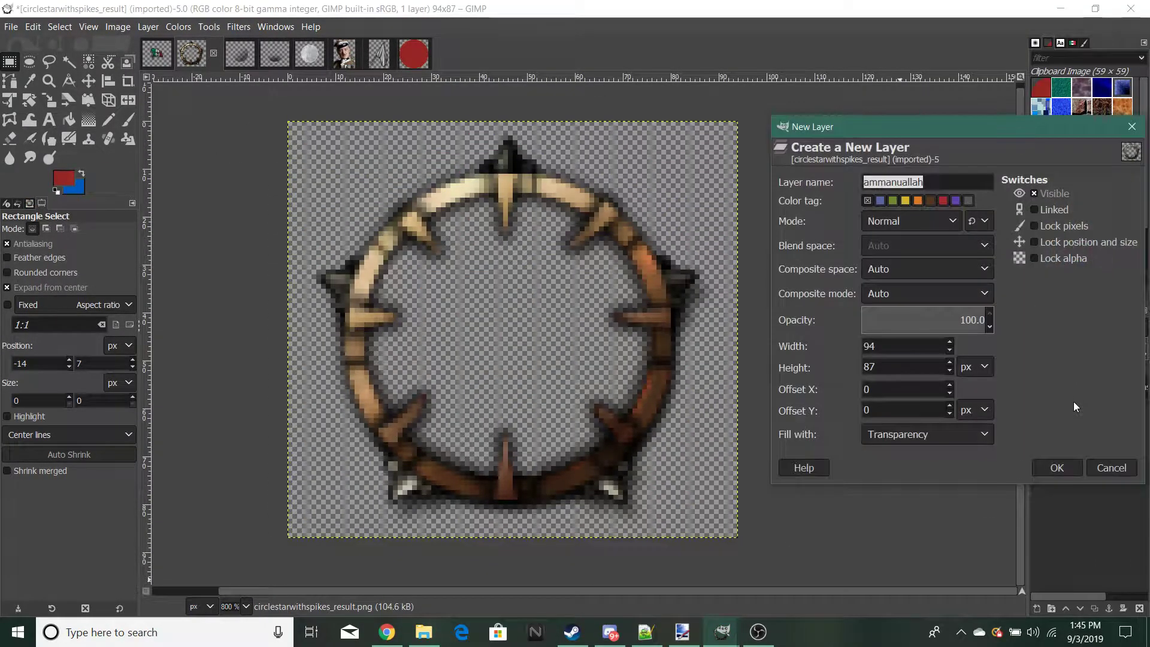
click(1050, 465)
drag(1100, 390, 1108, 428)
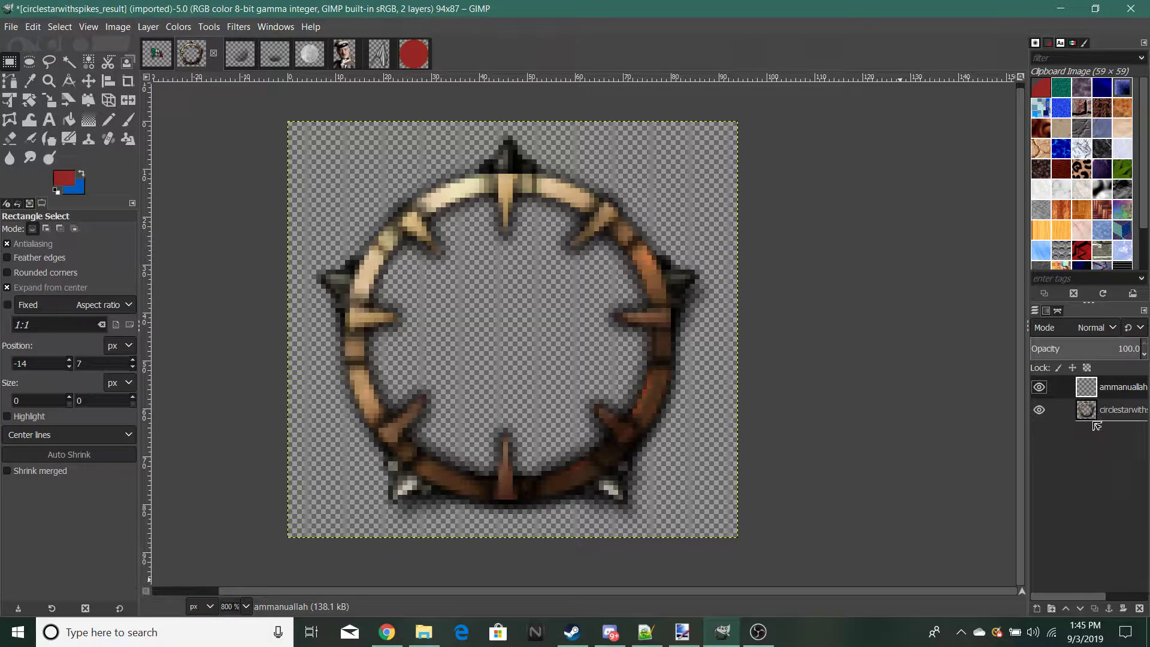
Step: Paste the dark red disc onto the new layer beneath the ring, anchor it, and check its fit at small scale
key(ctrl+v)
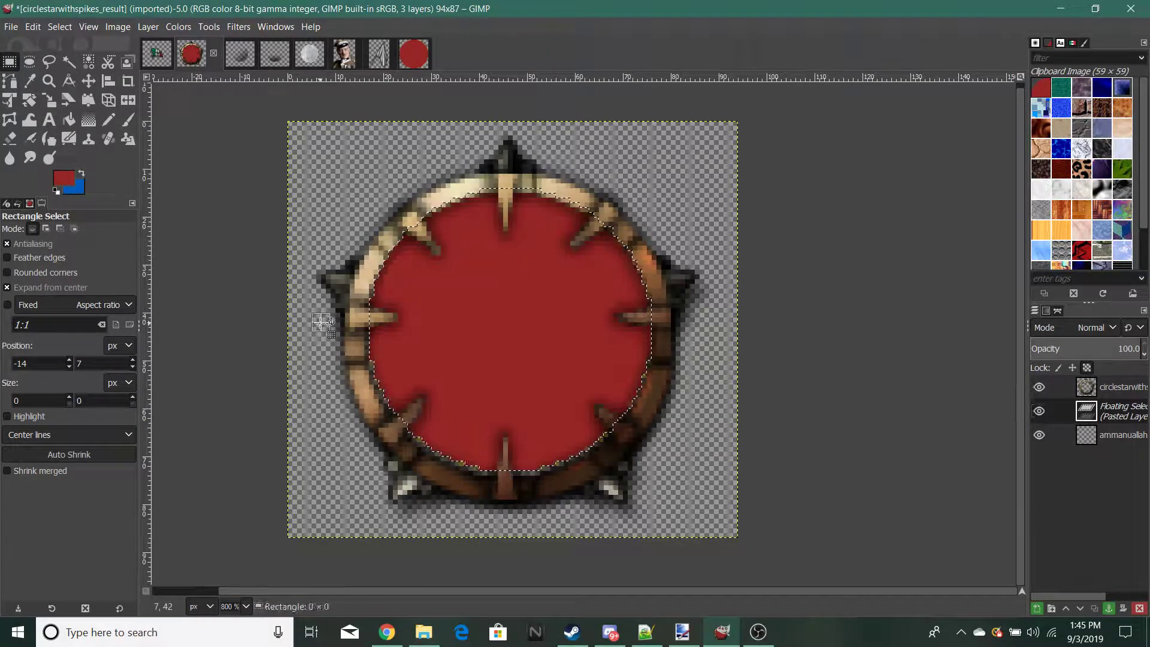
key(ctrl+h)
scroll(257, 429, down, 6)
scroll(242, 429, up, 7)
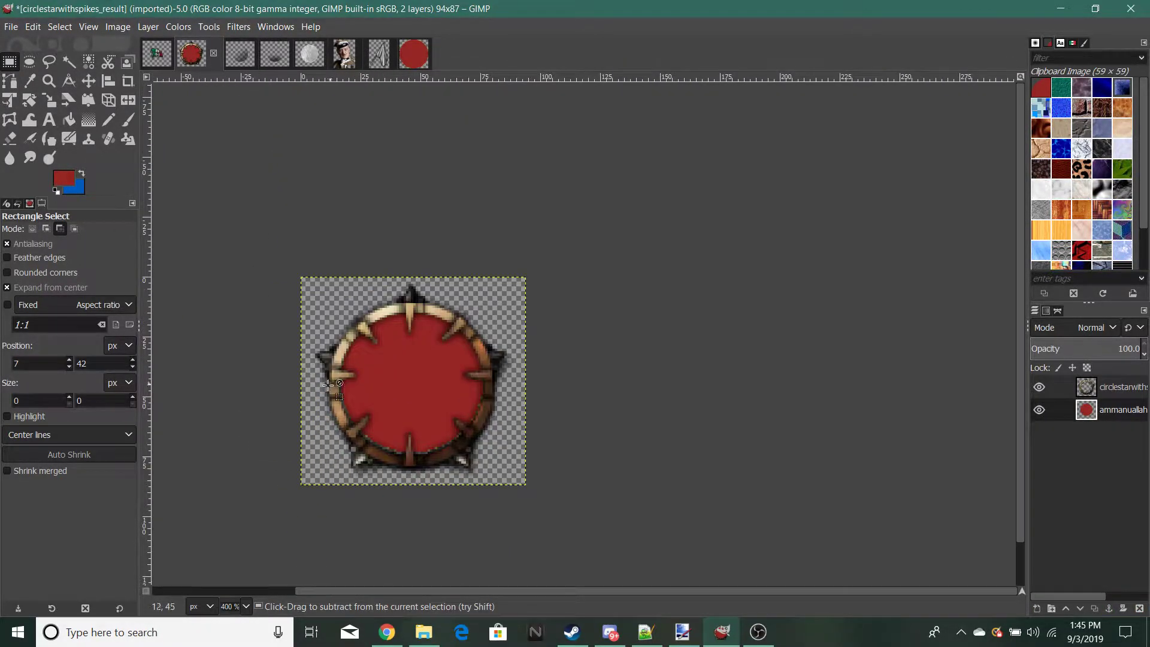
scroll(682, 528, down, 7)
scroll(681, 528, up, 7)
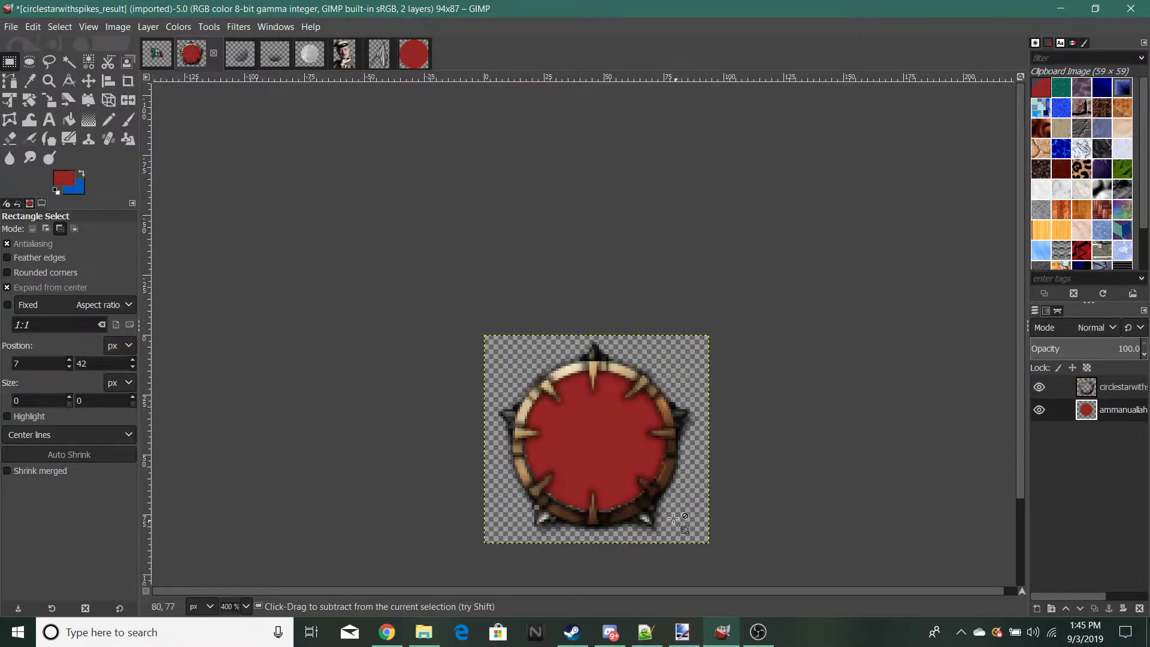
Step: Undo the anchoring, scale the floating red disc to 61 × 61 px, and anchor it again
key(ctrl+v)
click(49, 100)
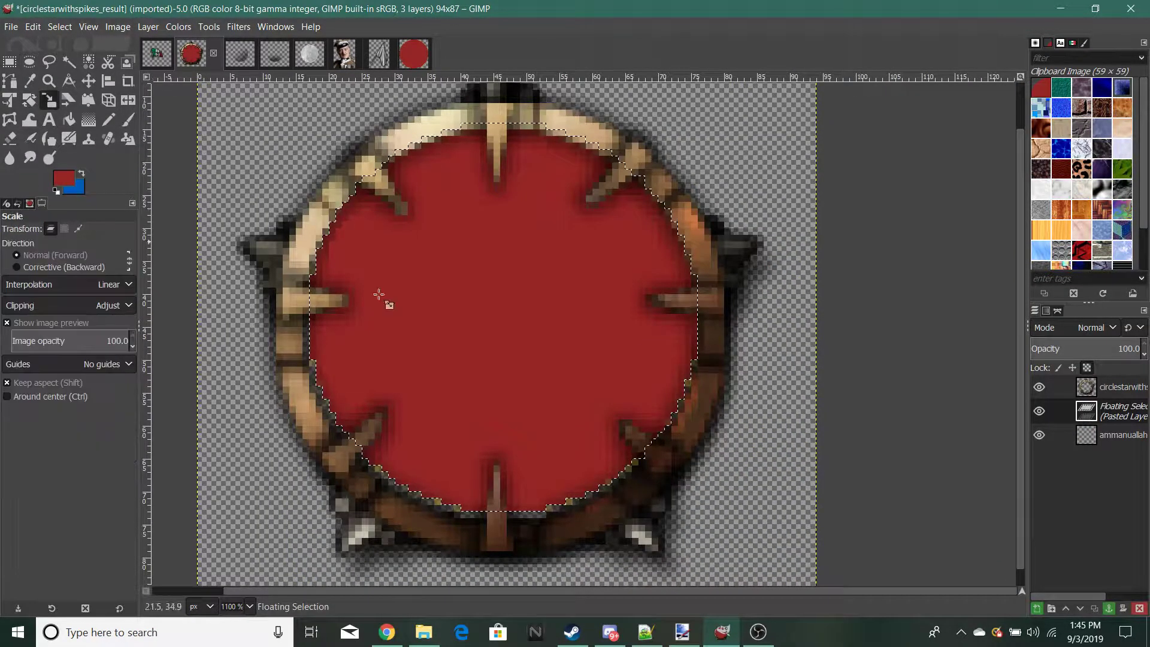
click(380, 295)
drag(604, 485, 611, 485)
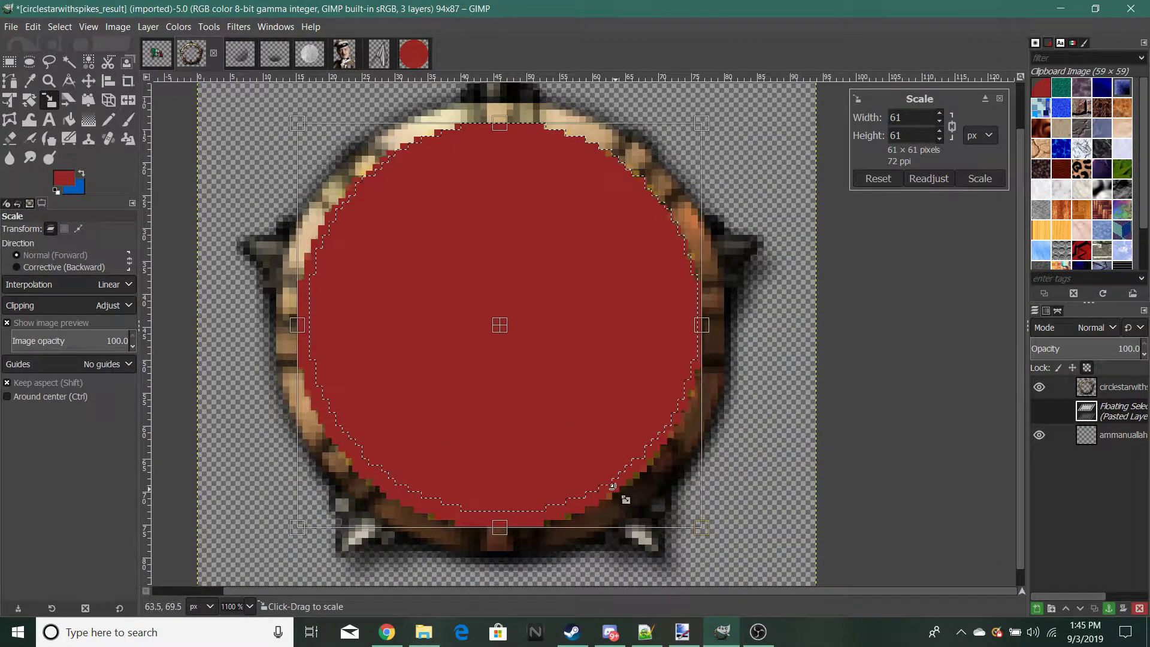
click(980, 178)
key(r)
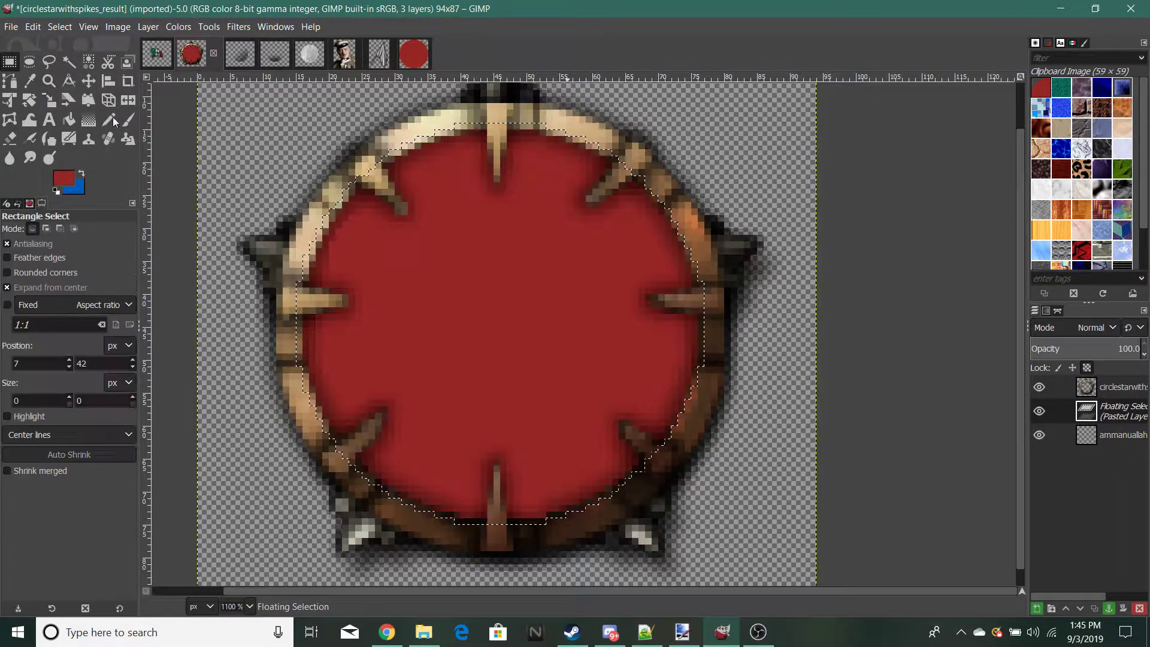
click(981, 442)
Step: Add a transparent layer between the ring and the red disc layers
right_click(1098, 537)
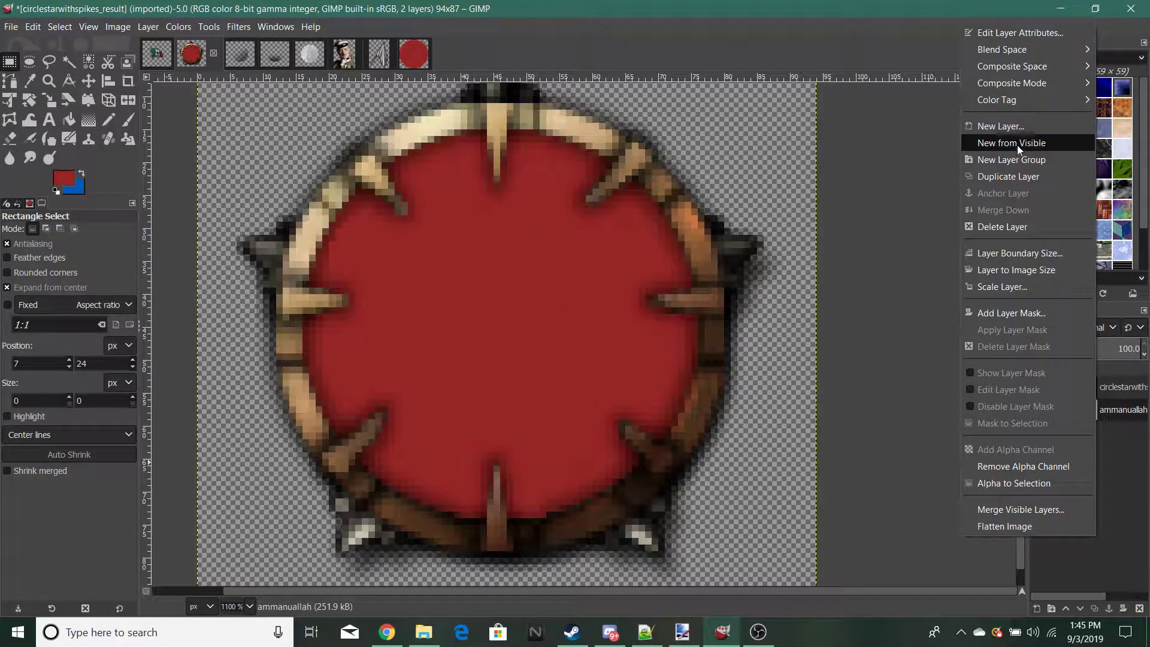
click(1012, 123)
click(1057, 380)
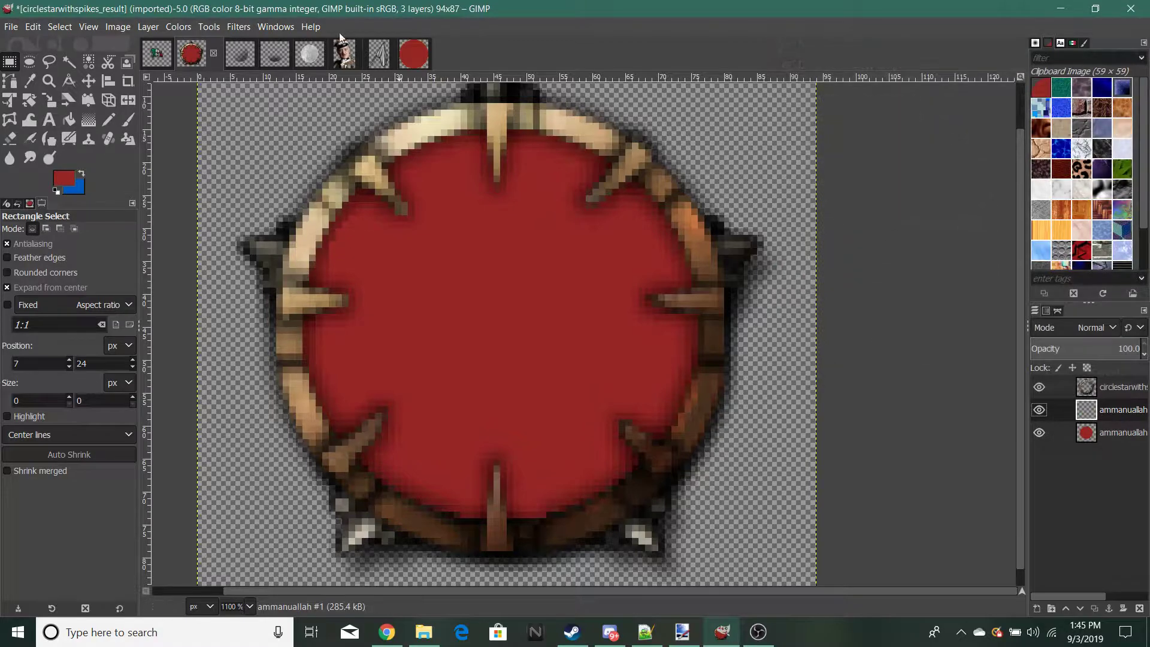
Step: Copy the grey textured disc from the calque_layer image and paste it onto the spiked ring image's new layer
click(308, 53)
ctrl+scroll(575, 339, down, 3)
ctrl+scroll(528, 413, up, 4)
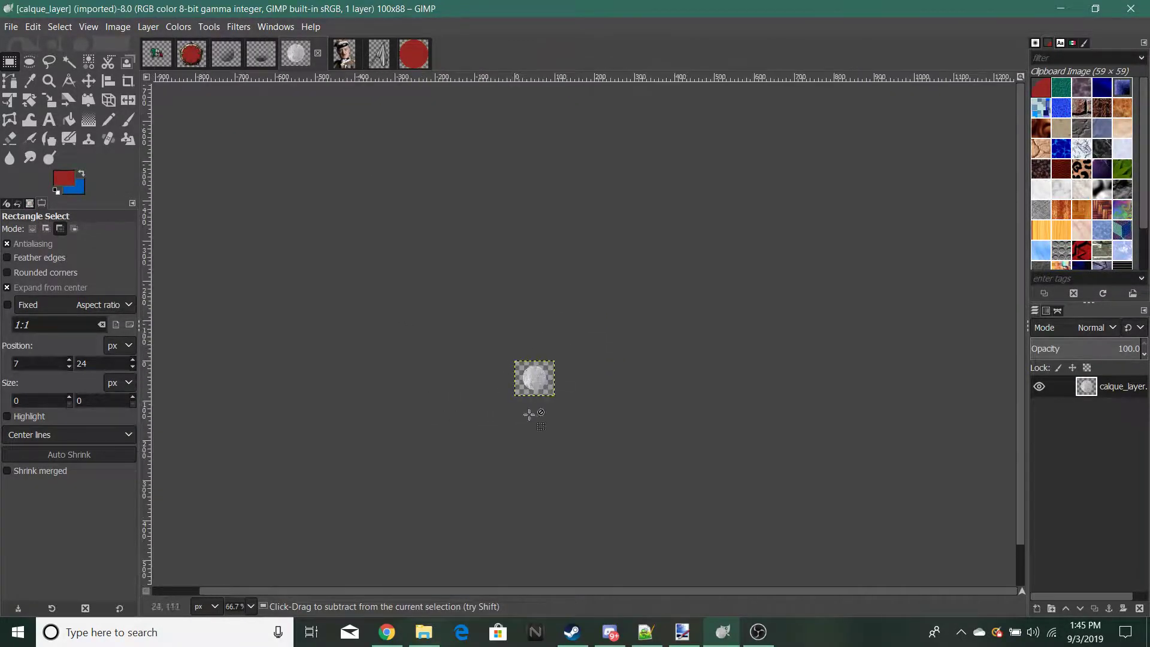
ctrl+scroll(466, 312, up, 5)
ctrl+scroll(513, 321, down, 5)
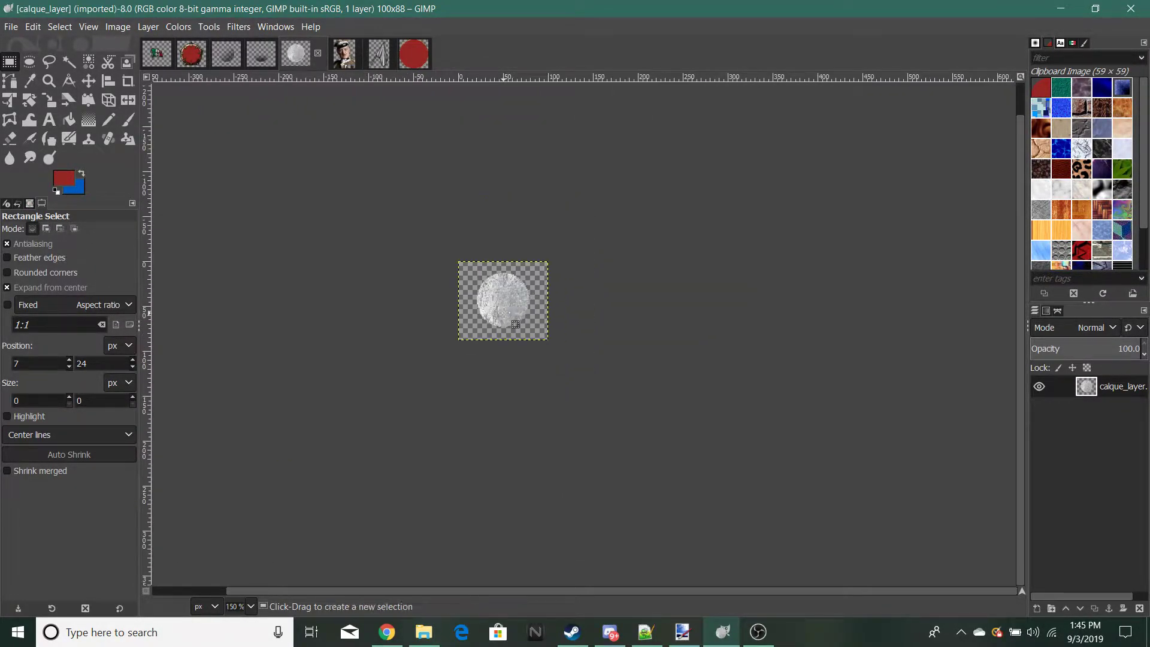
ctrl+scroll(513, 321, up, 3)
click(190, 54)
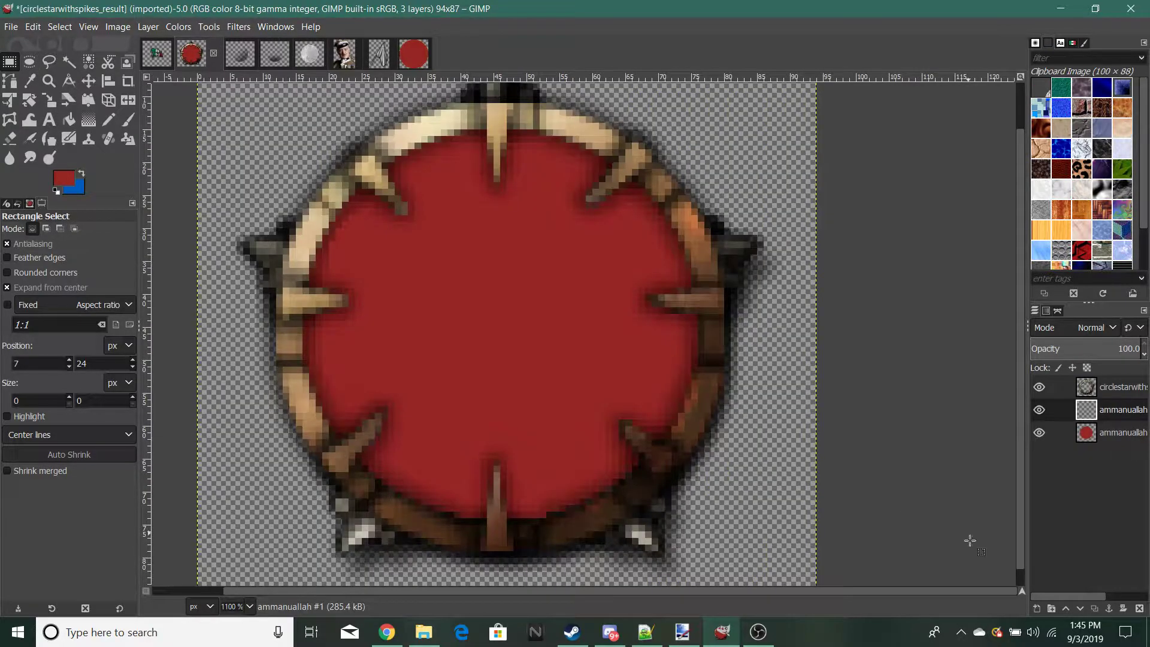
key(ctrl+v)
Step: Scale the pasted grey texture to 102 × 90 px so it covers the inside of the ring
click(49, 102)
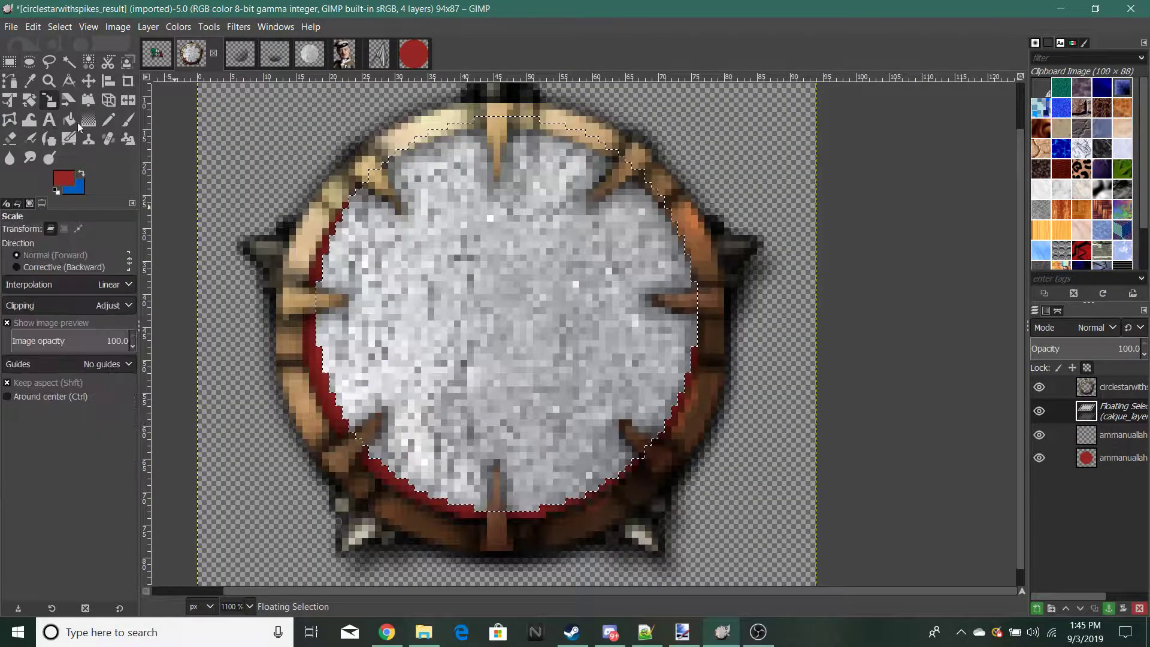
drag(427, 430, 411, 445)
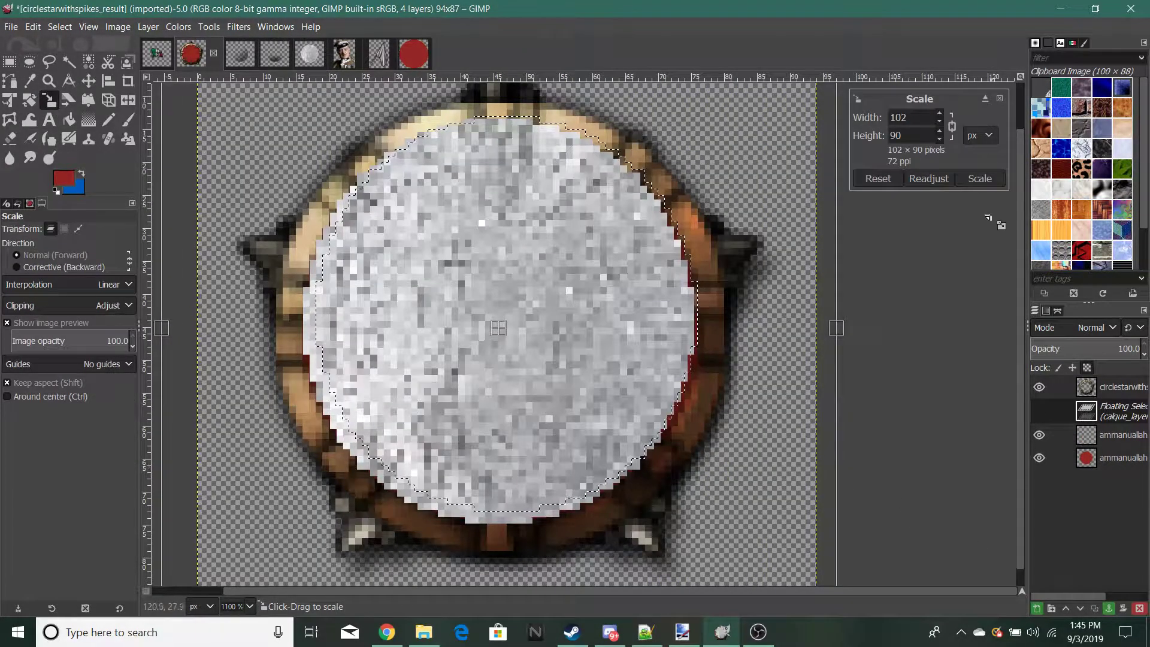
key(Return)
click(9, 62)
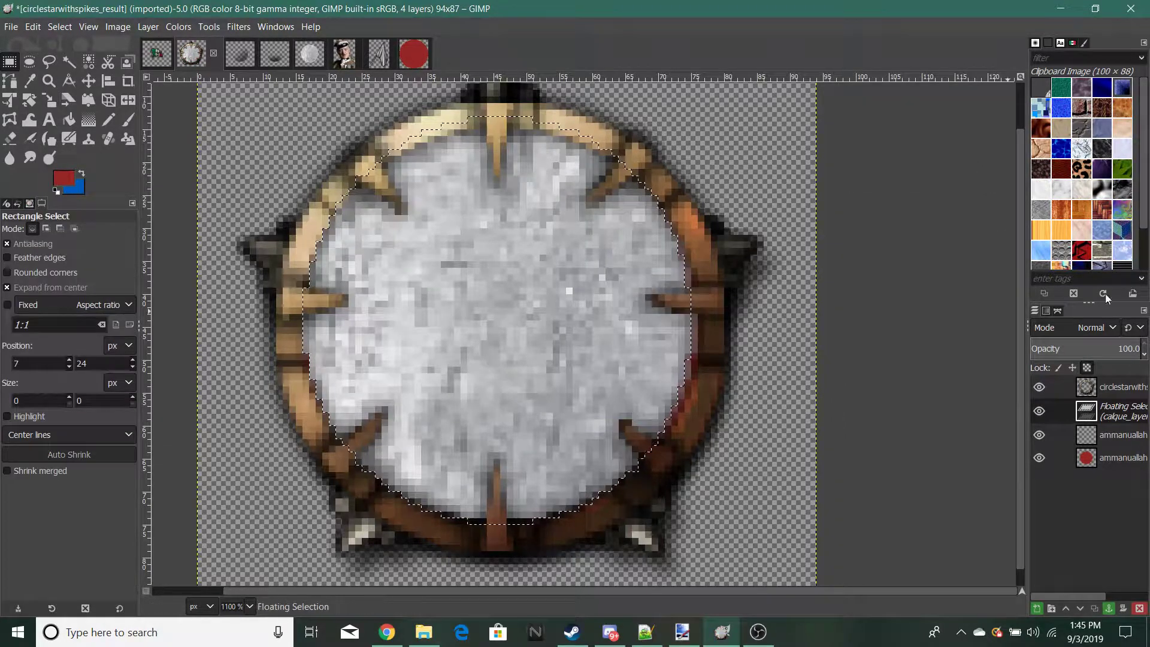
Step: Try Multiply mode on the floating grey texture, and undo it
click(1111, 328)
click(1050, 246)
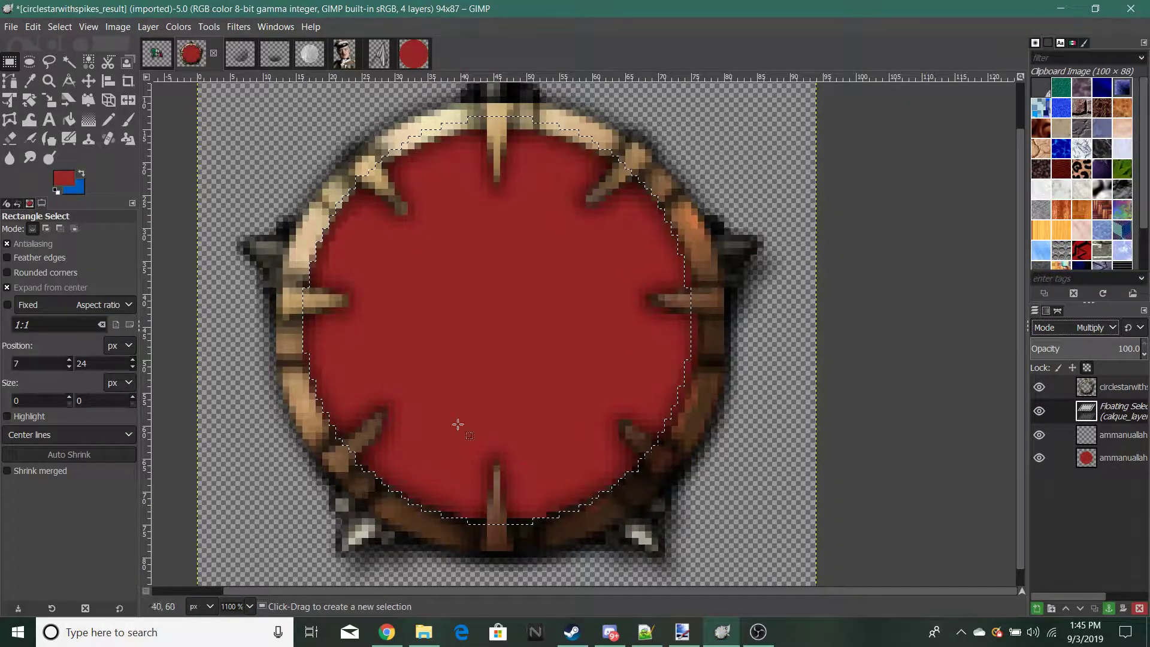
key(ctrl+z)
Step: Anchor the grey texture, set its layer to Multiply mode, and check the red disc at several scales
click(237, 161)
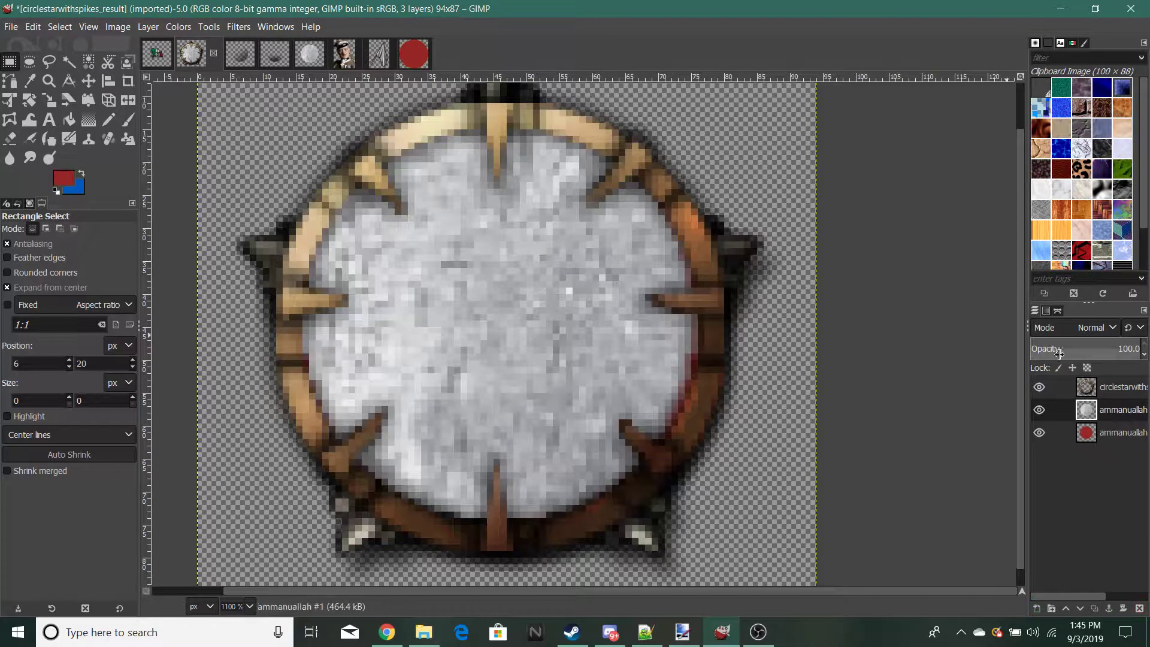
click(1102, 329)
click(1050, 246)
scroll(539, 397, down, 9)
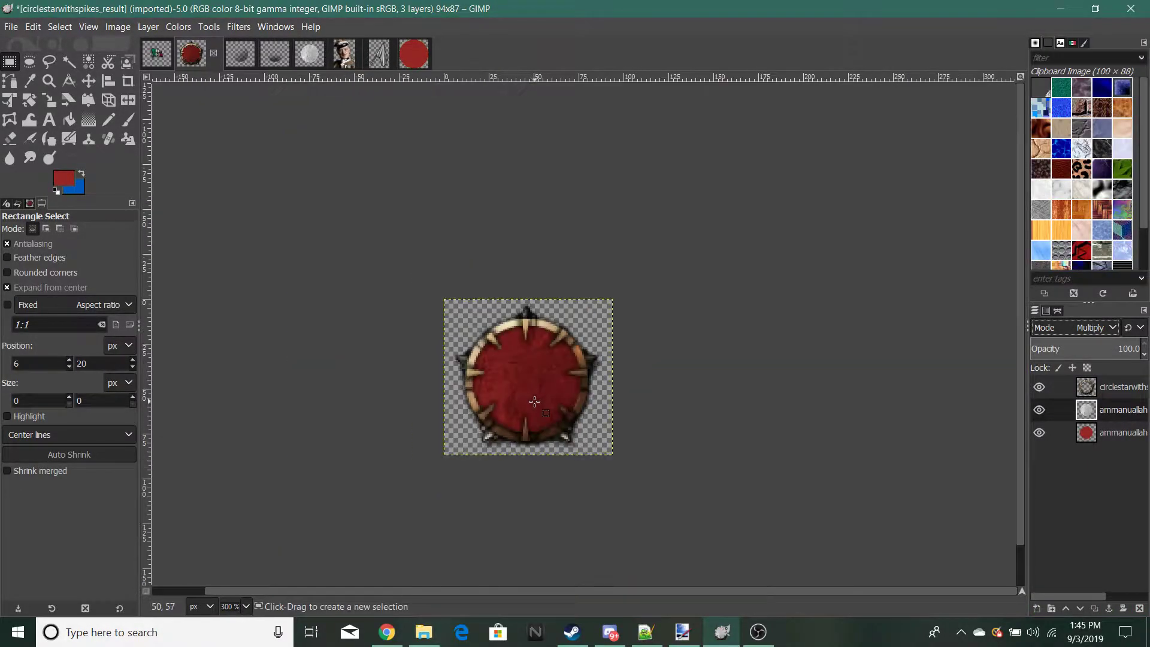
scroll(517, 407, up, 5)
scroll(524, 341, down, 7)
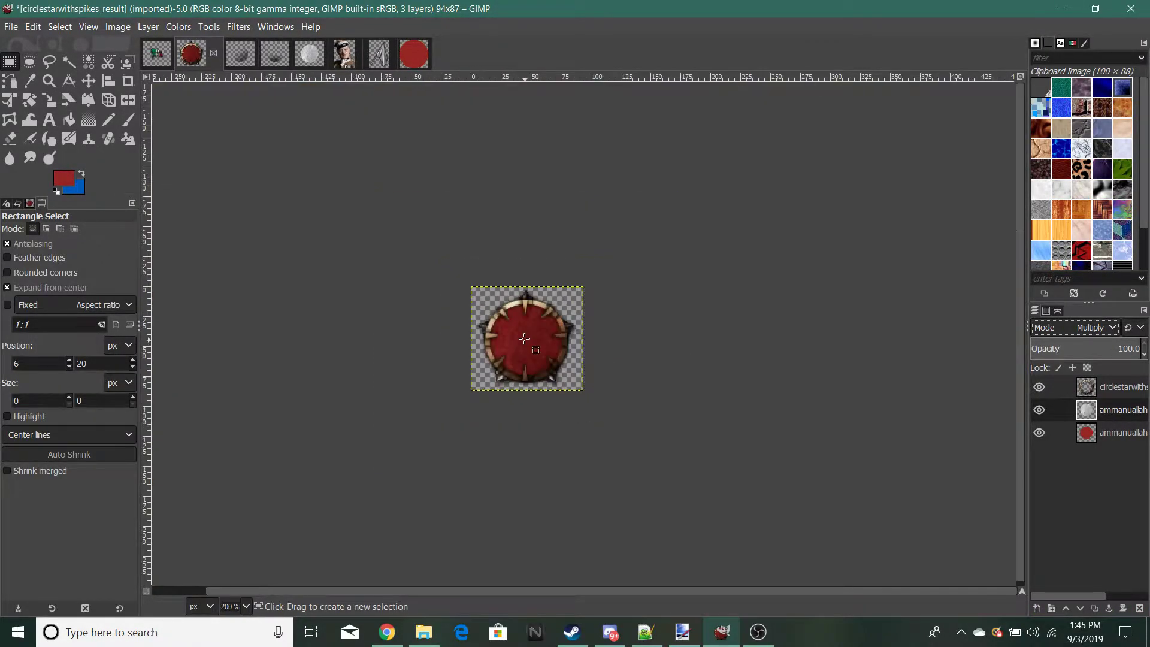
scroll(524, 338, up, 9)
Step: Add a transparent 94 × 87 px layer above the grey texture layer
right_click(1095, 409)
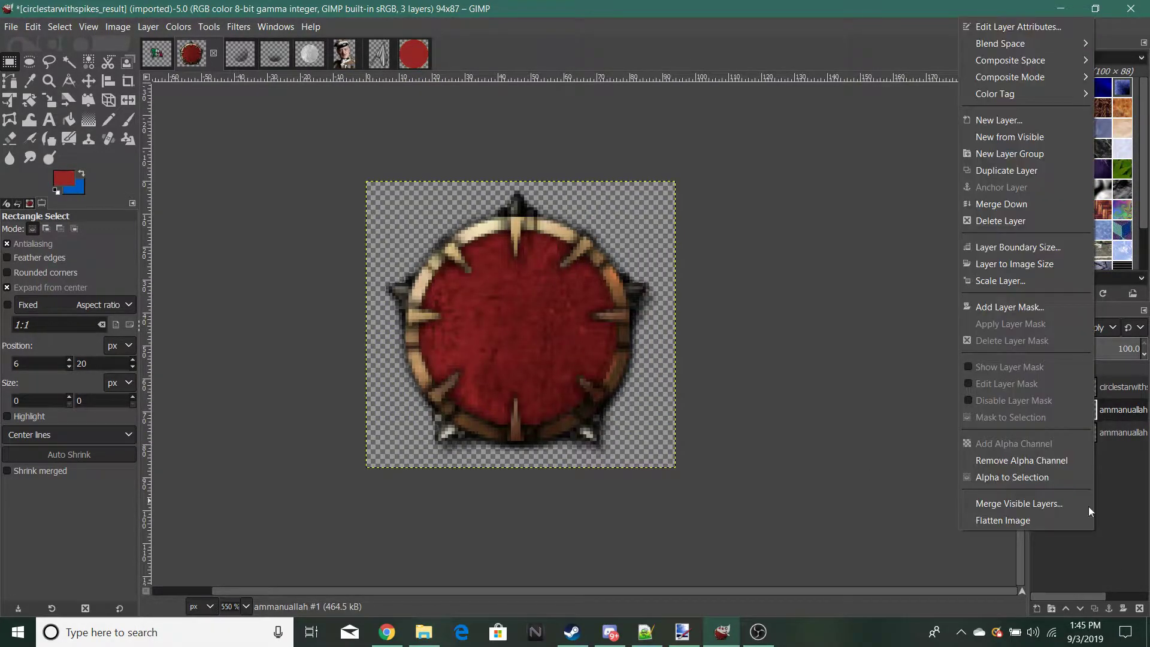
click(1023, 129)
click(1052, 354)
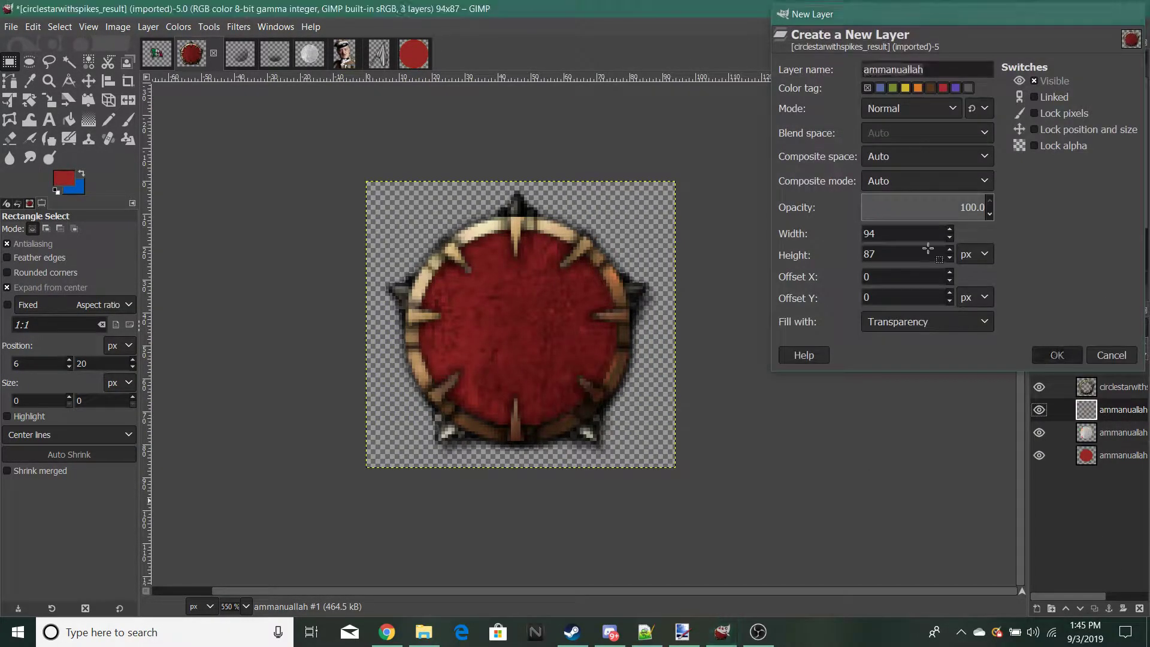
Step: Copy the shadow from the bottom_right_shadow image and paste it onto the new layer of the spiked ring image
click(234, 56)
scroll(582, 322, up, 4)
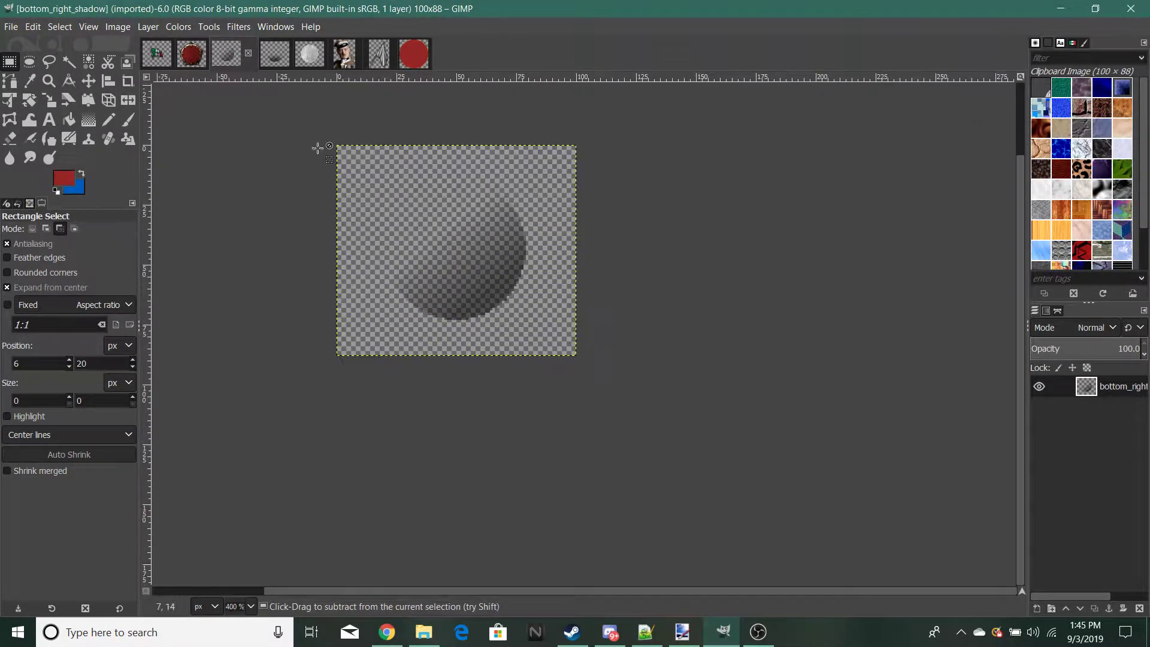
click(270, 58)
click(232, 56)
key(ctrl+c)
click(193, 56)
key(ctrl+v)
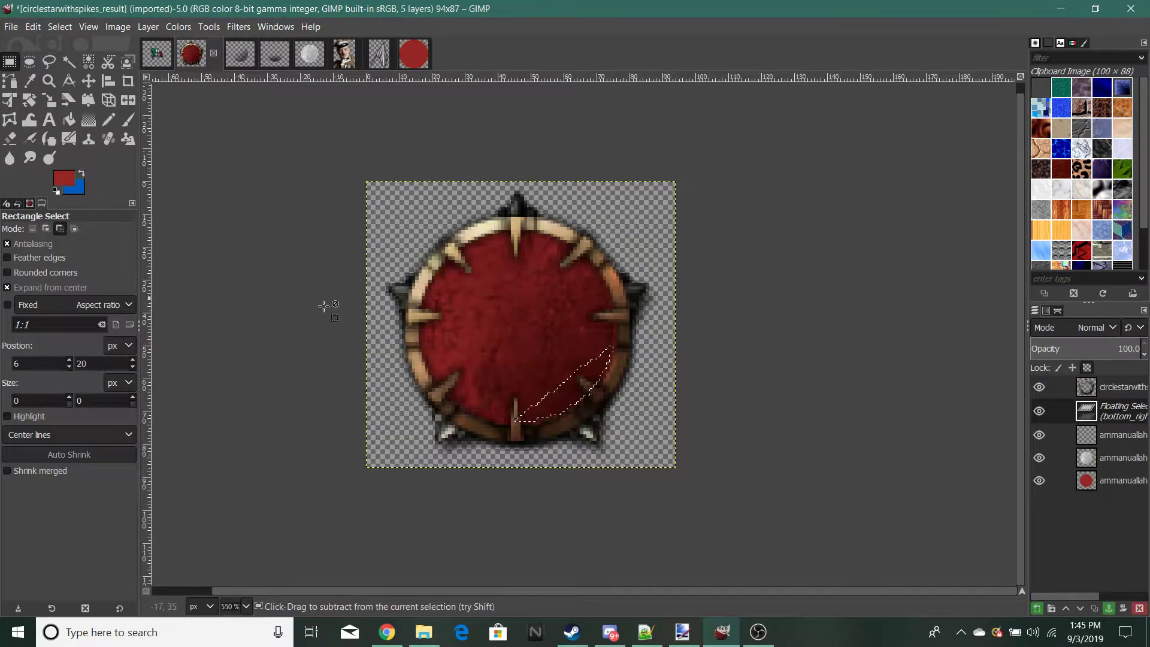
Step: Move the pasted bottom-right shadow slightly down to fit inside the ring, and anchor it
scroll(458, 367, up, 1)
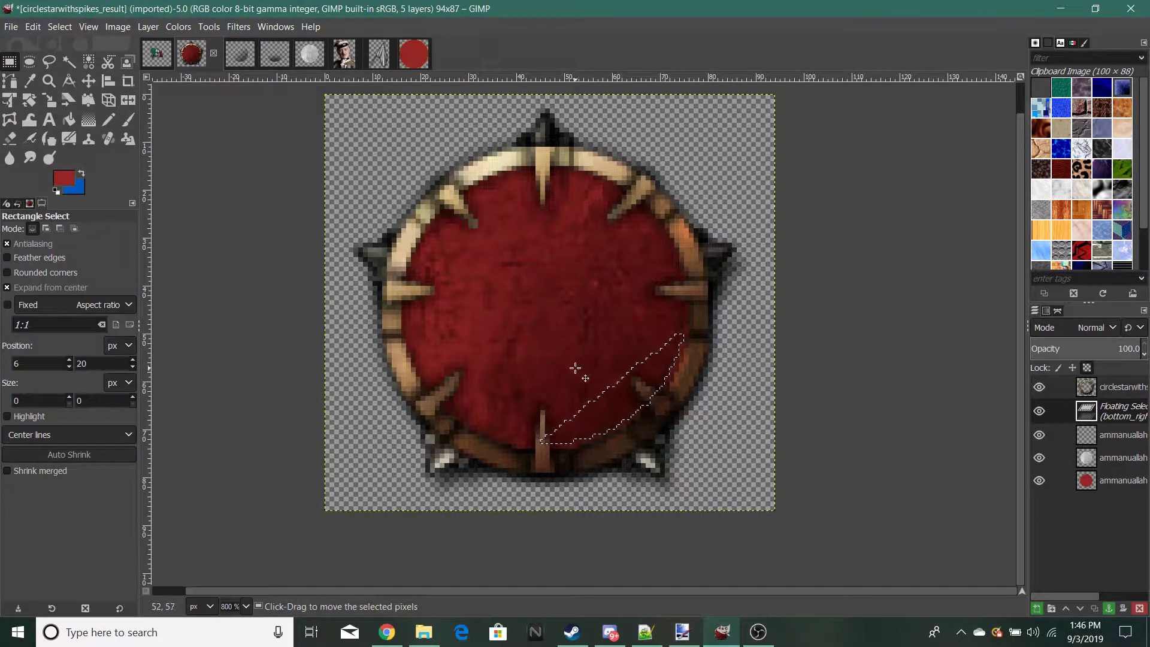
drag(576, 370, 574, 374)
drag(578, 381, 578, 381)
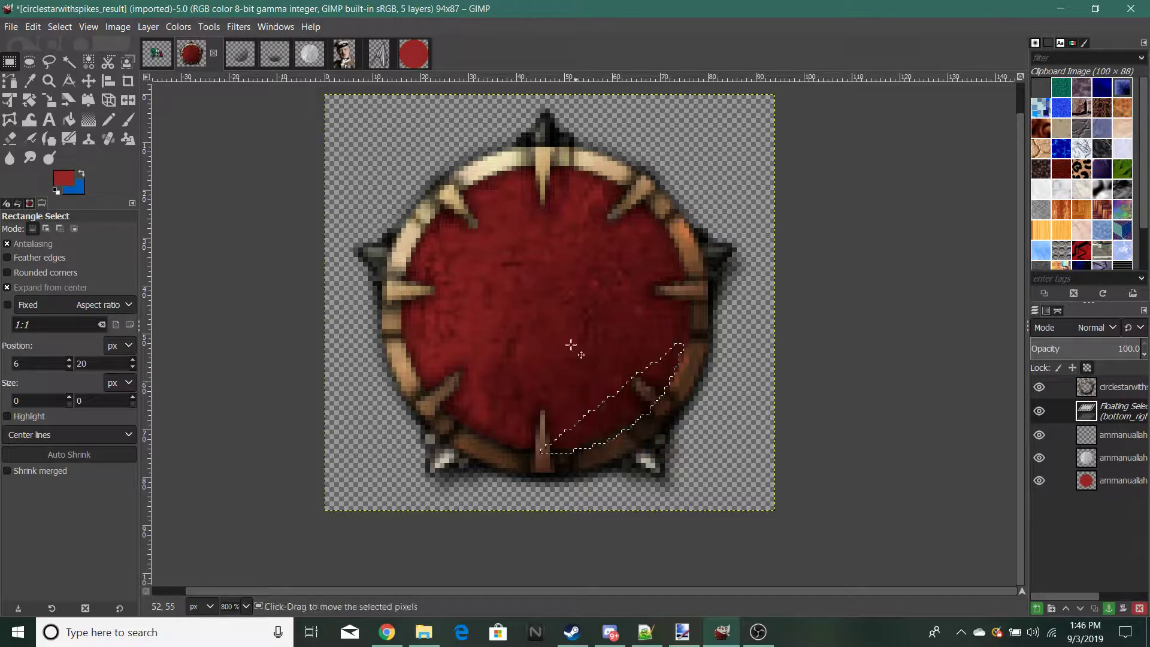
click(551, 325)
scroll(669, 443, down, 7)
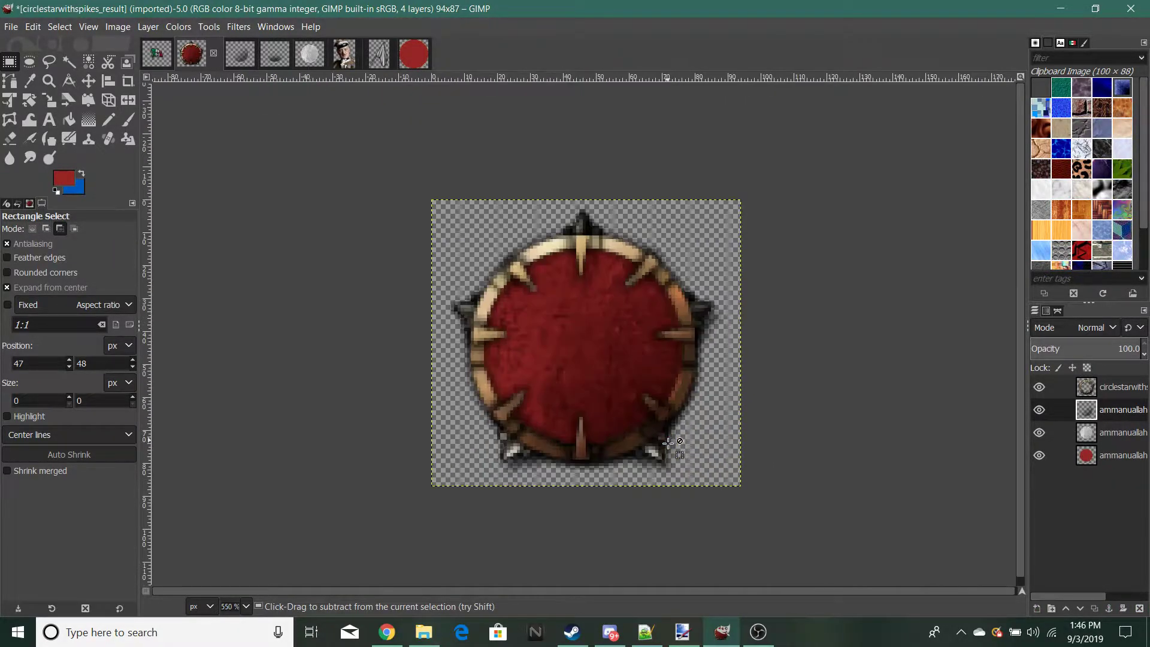
Step: Copy the bottom shadow image onto the shadow layer, move it down to the disc's lower edge, and anchor it
click(269, 59)
click(190, 60)
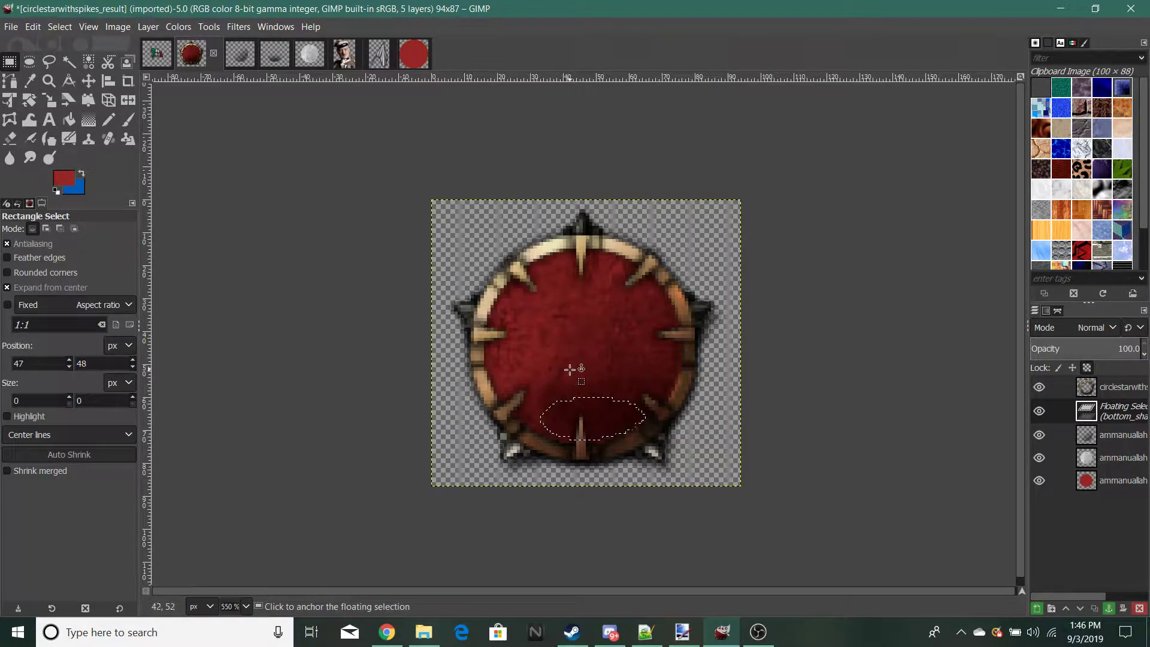
drag(569, 370, 557, 382)
key(ctrl+z)
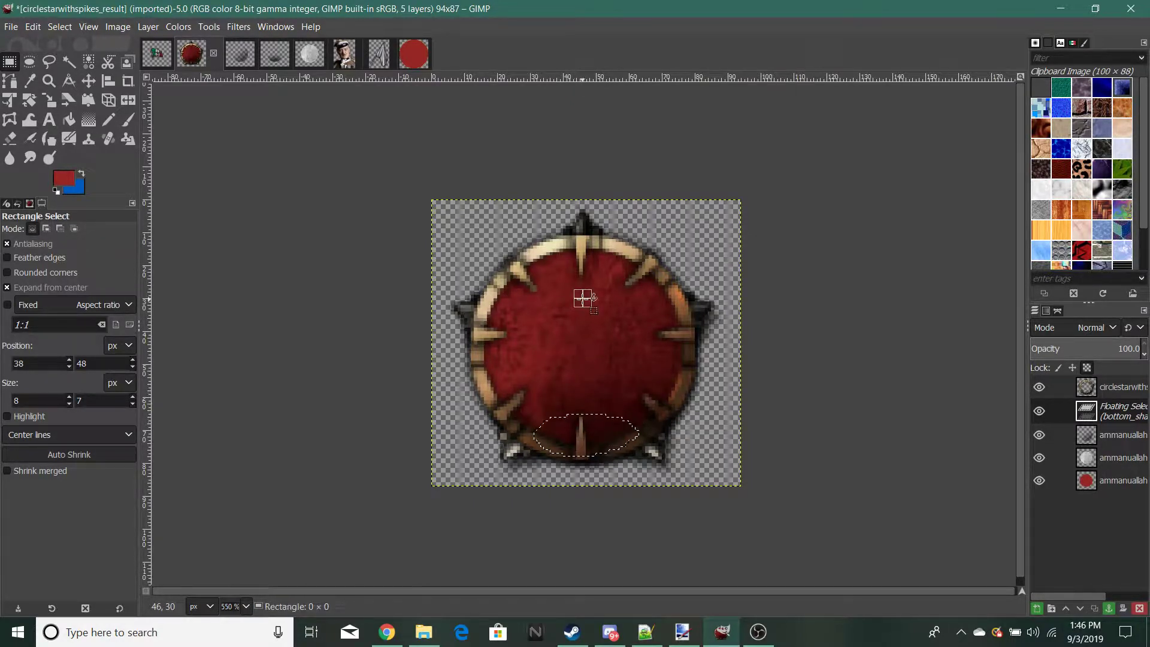
key(ctrl+h)
scroll(614, 446, down, 8)
scroll(614, 446, up, 8)
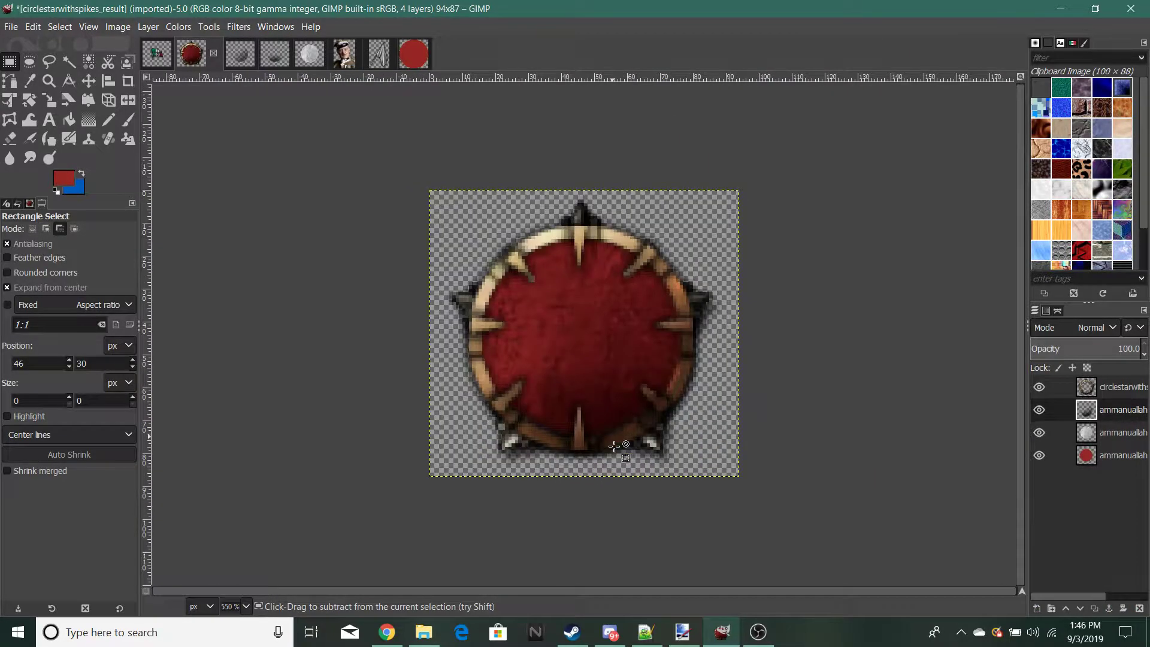
scroll(614, 446, down, 5)
scroll(614, 446, up, 6)
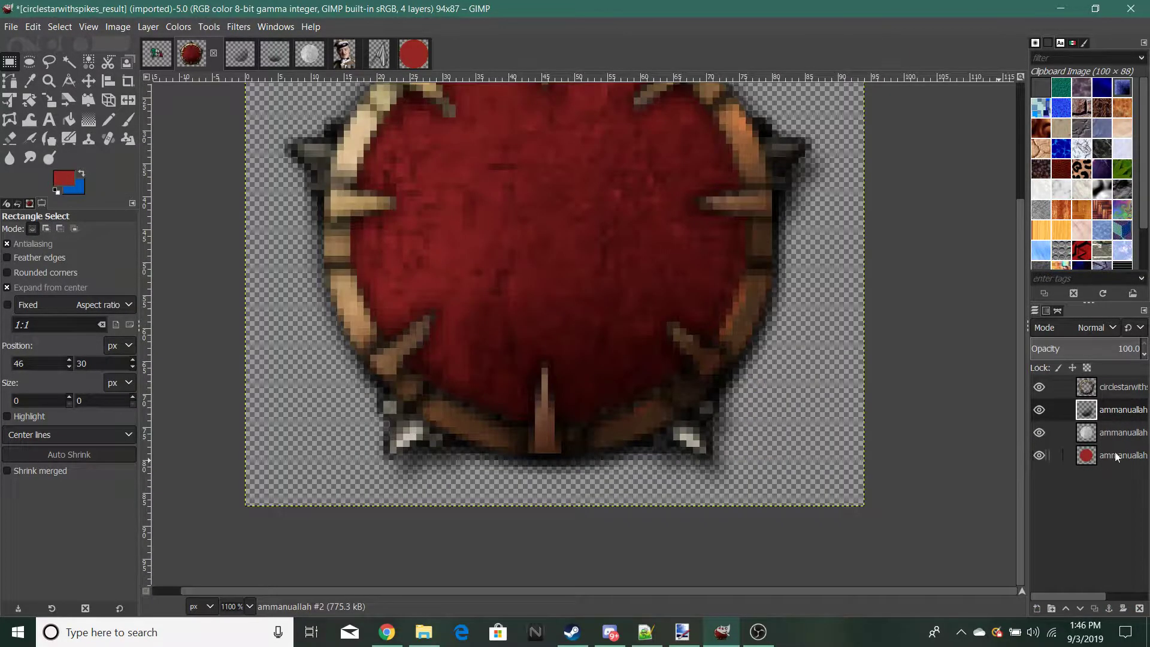
Step: Add another empty layer above the shadow layer, directly beneath the ring
right_click(1096, 516)
click(1016, 106)
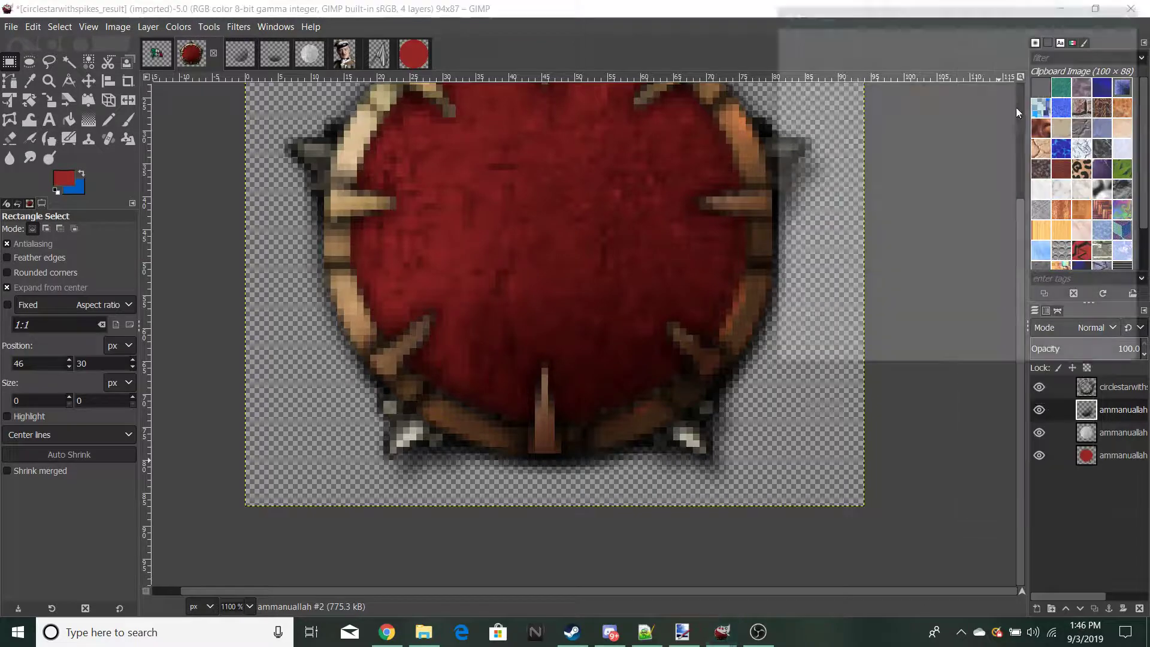
click(1062, 354)
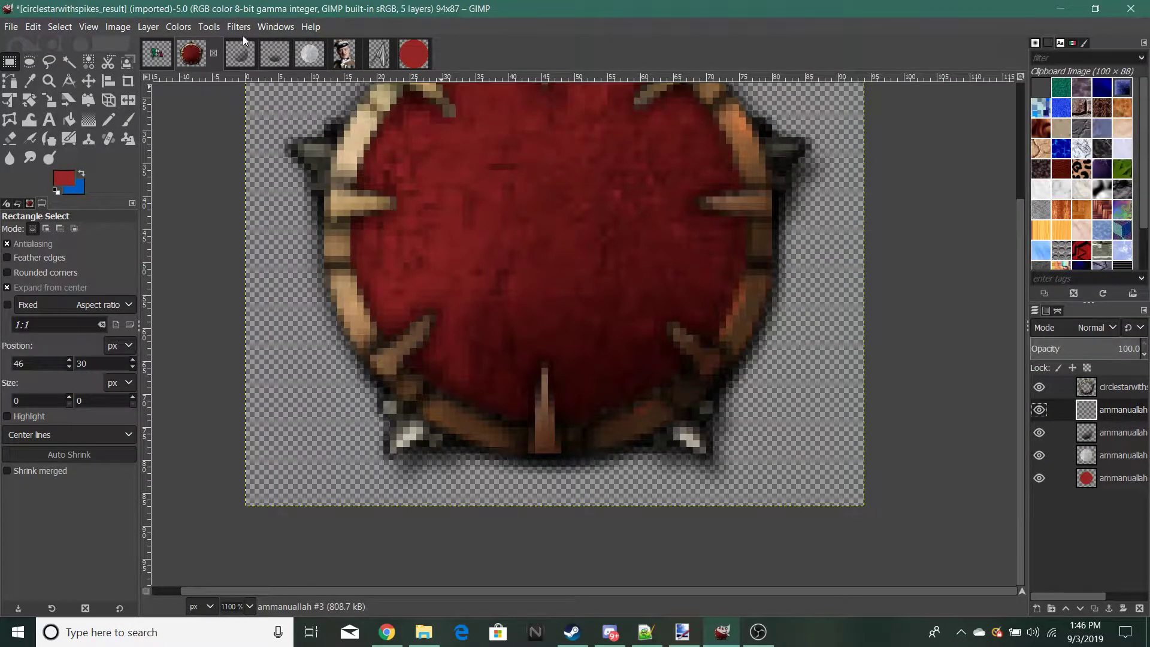
click(237, 27)
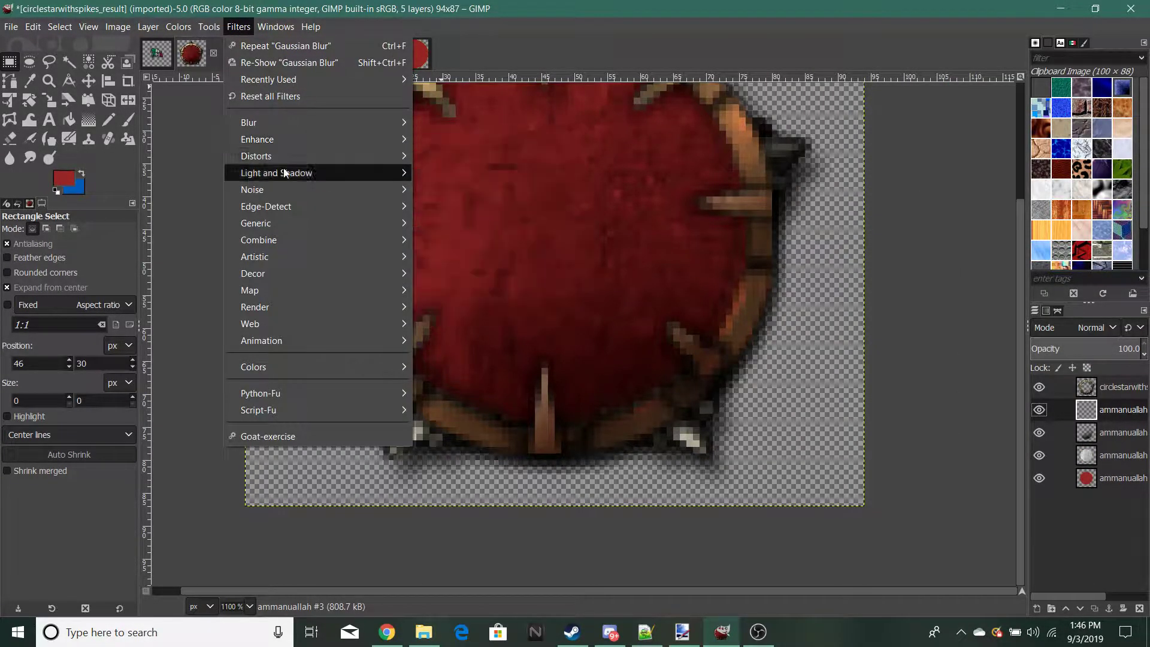
mouse_move(282, 160)
click(446, 173)
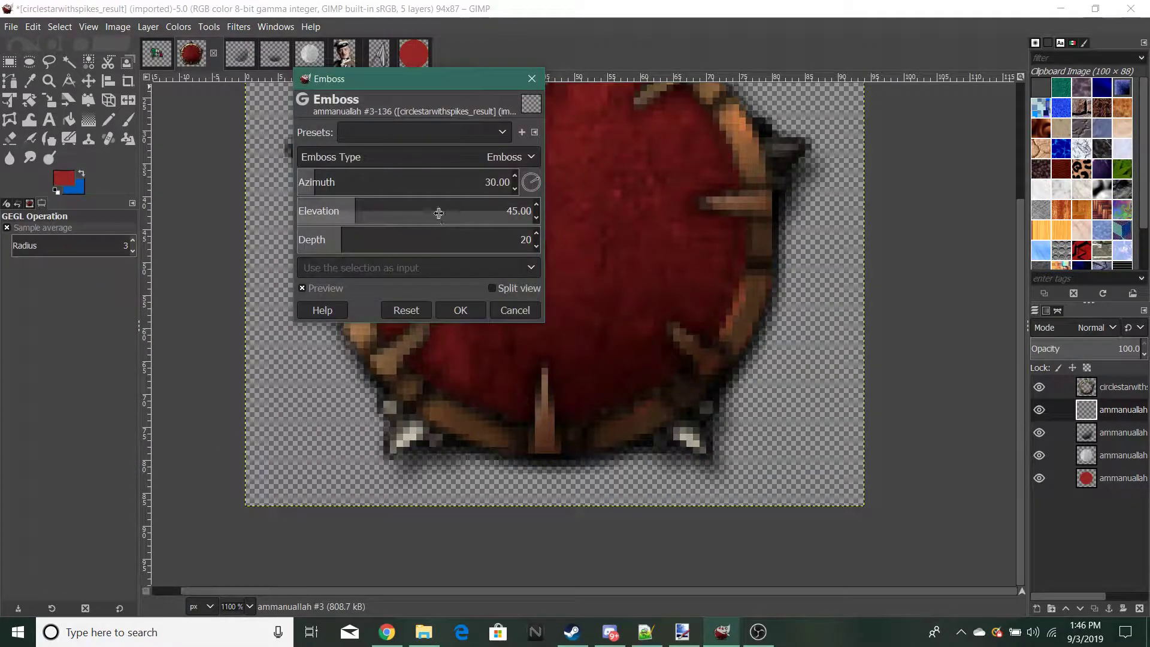
click(530, 80)
click(1086, 463)
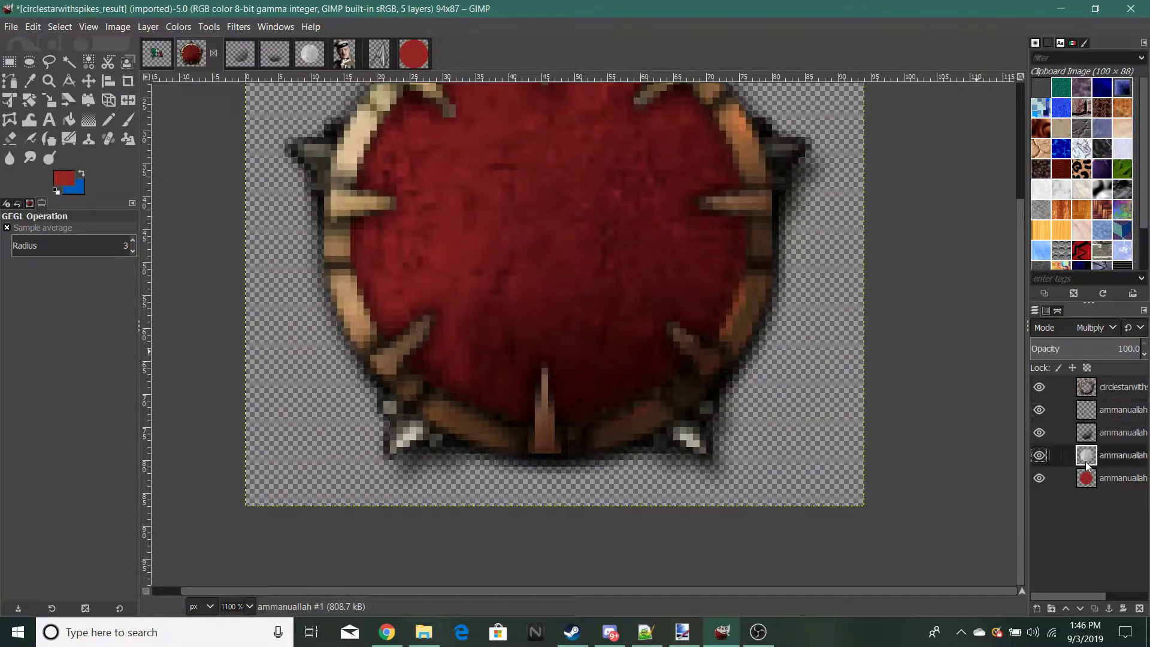
click(234, 27)
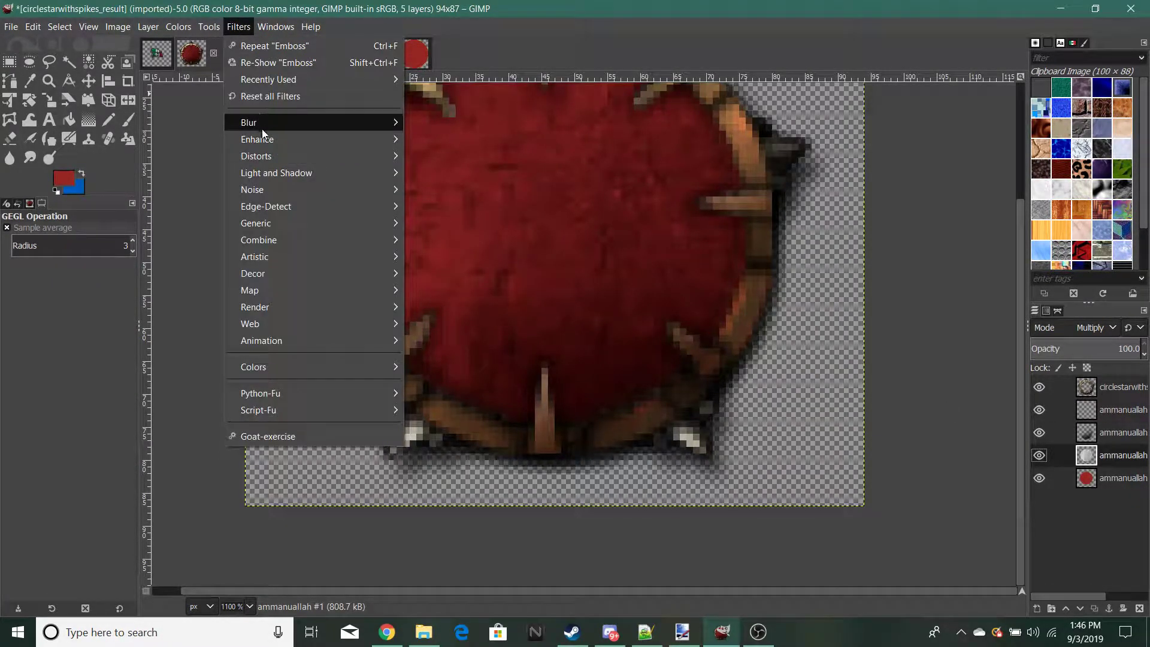
click(648, 92)
Step: Copy the plain red disc layer, paste it onto the empty layer beneath the ring, and anchor it
click(1108, 476)
key(ctrl+c)
key(ctrl+v)
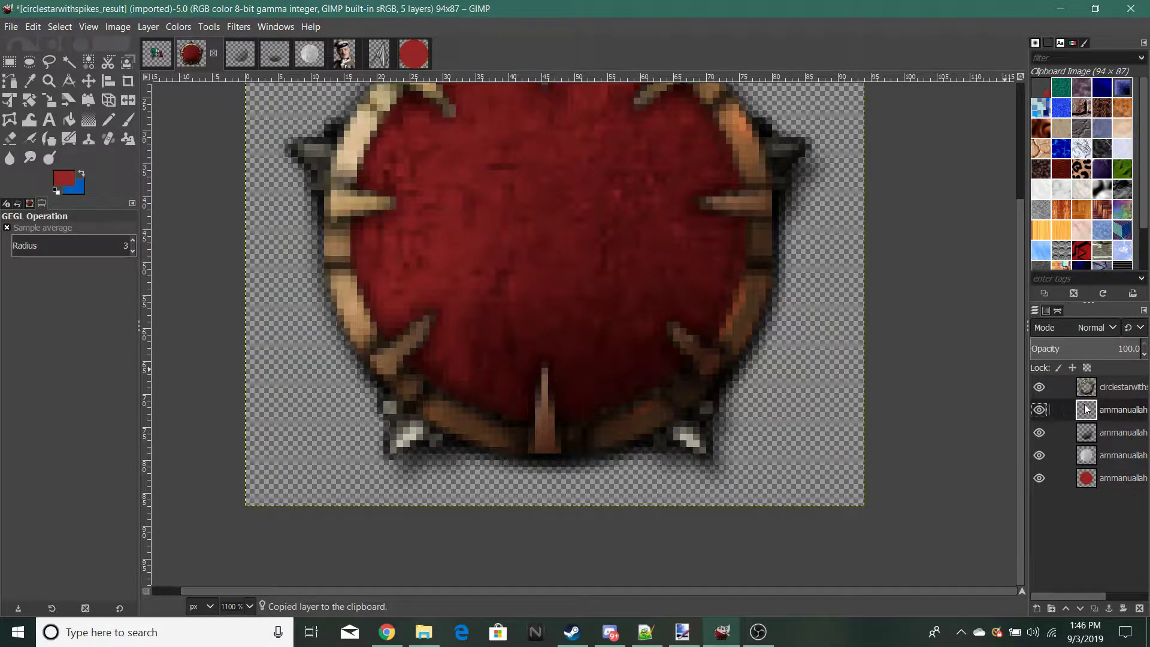
click(10, 61)
click(327, 333)
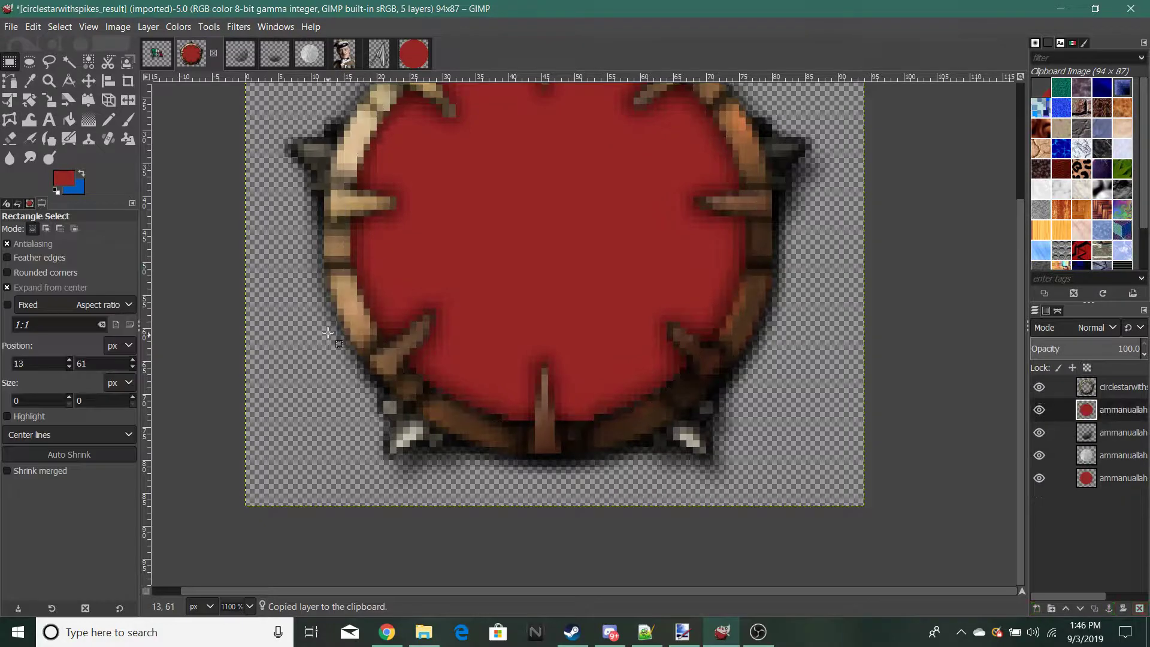
Step: Apply the Emboss filter to the red disc copy with adjusted elevation and depth, using the Emboss type
click(234, 27)
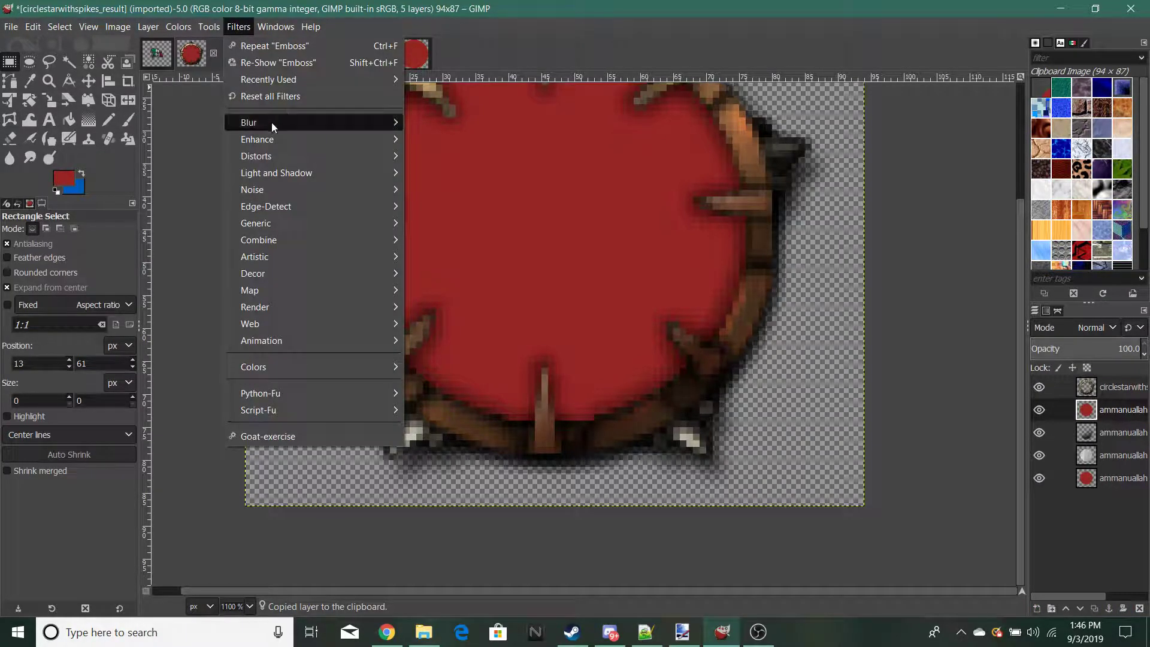
mouse_move(268, 158)
click(438, 172)
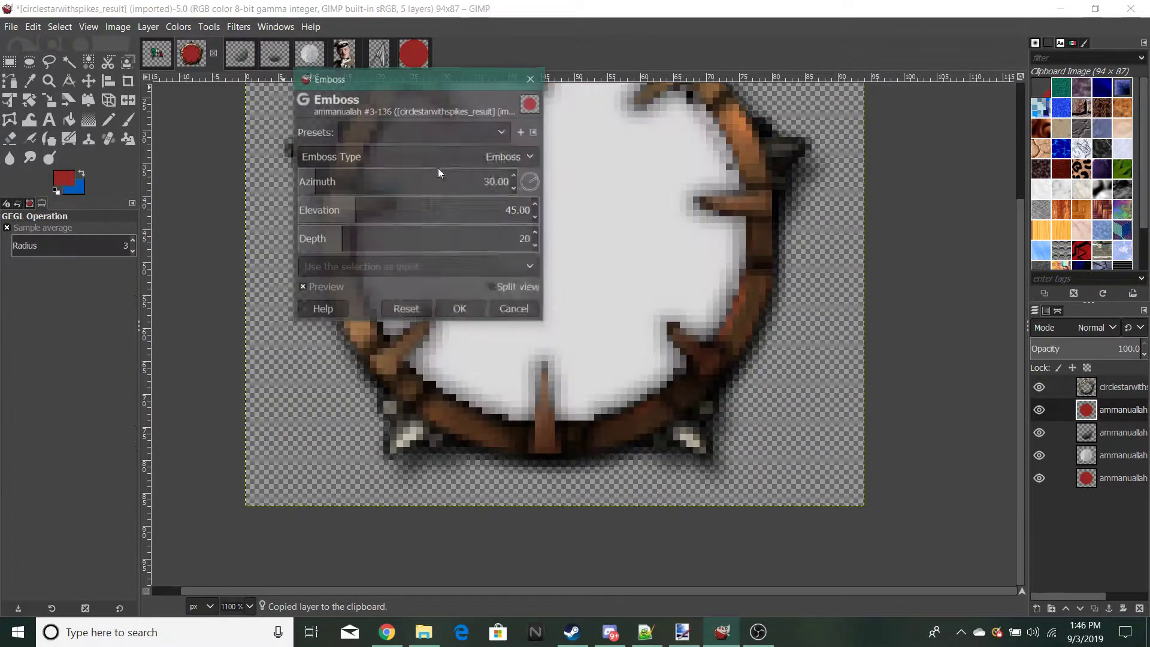
drag(475, 80, 261, 123)
scroll(587, 300, down, 6)
scroll(587, 300, up, 6)
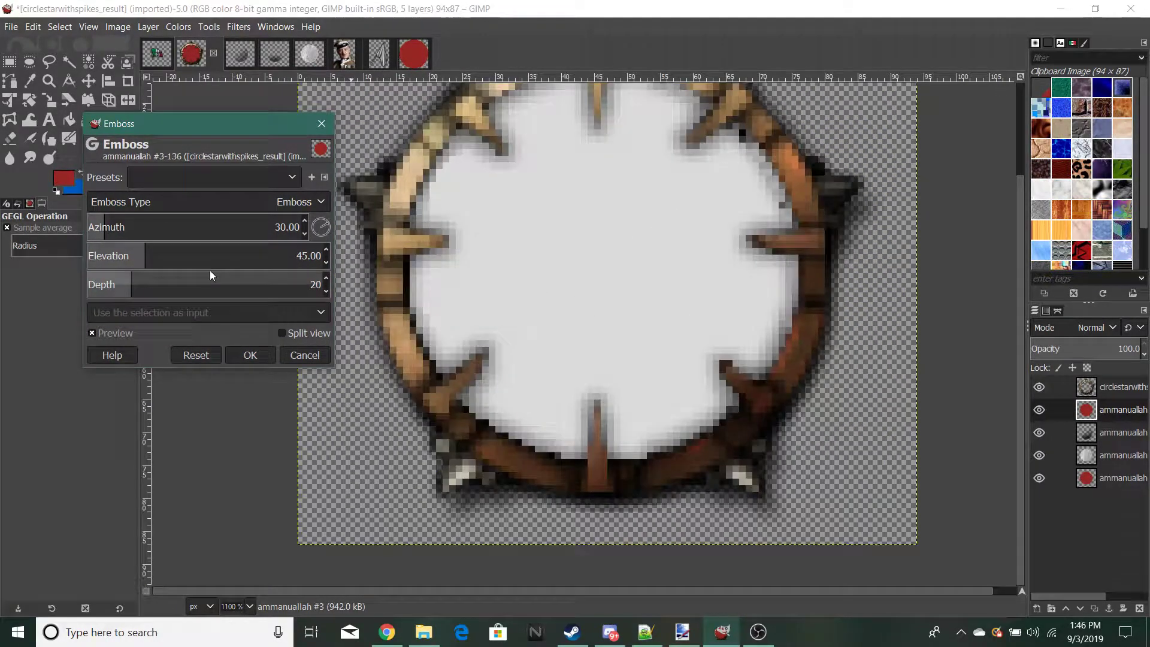
drag(206, 258, 180, 234)
drag(117, 287, 159, 257)
click(267, 356)
scroll(805, 392, down, 6)
scroll(805, 391, up, 3)
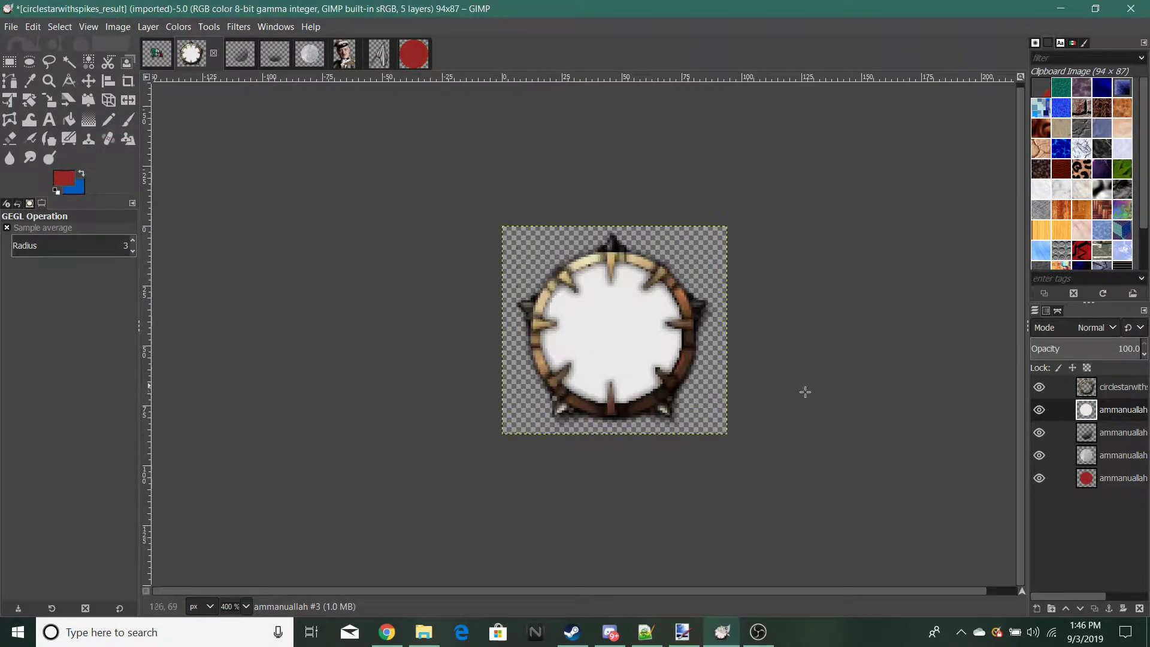
Step: Try the Multiply blend mode on the embossed disc layer and check the icon
click(1088, 329)
click(1034, 246)
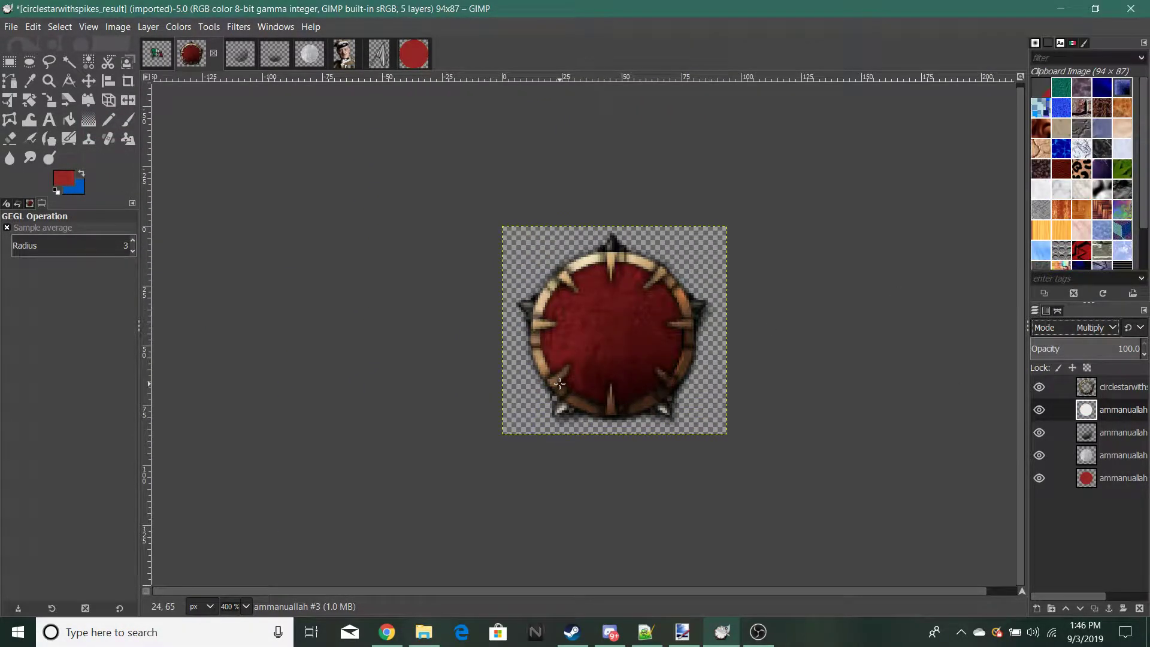
scroll(569, 388, down, 3)
key(ctrl+x)
scroll(569, 388, up, 3)
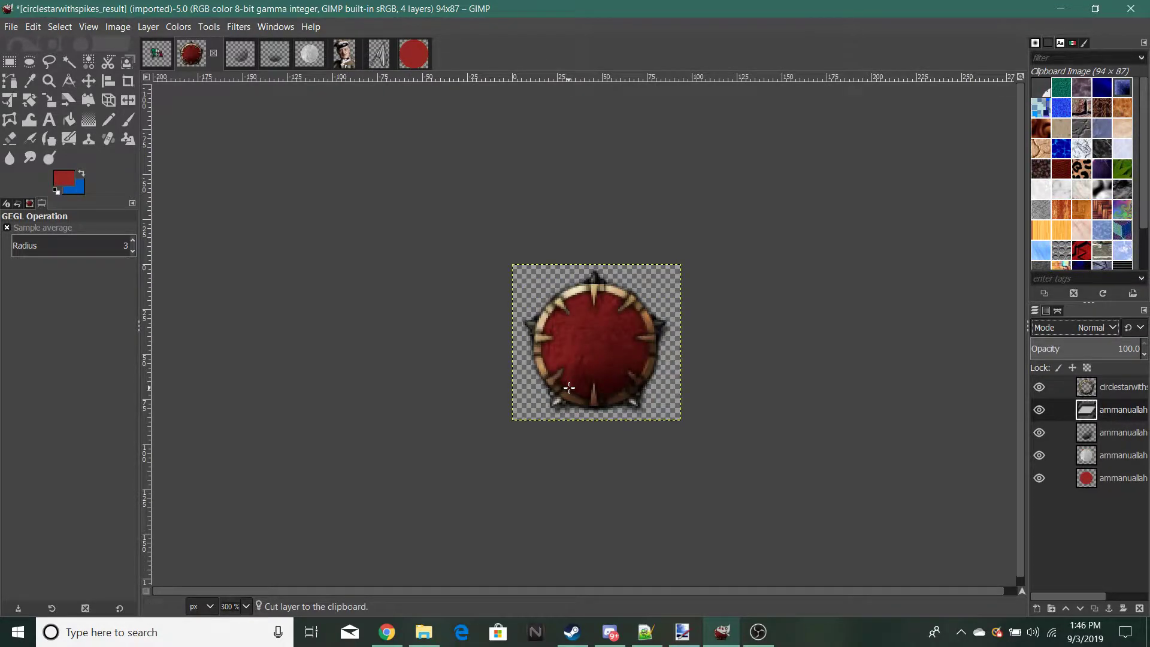
Step: Set the embossed disc layer's blend mode to Overlay
click(1096, 329)
click(1019, 290)
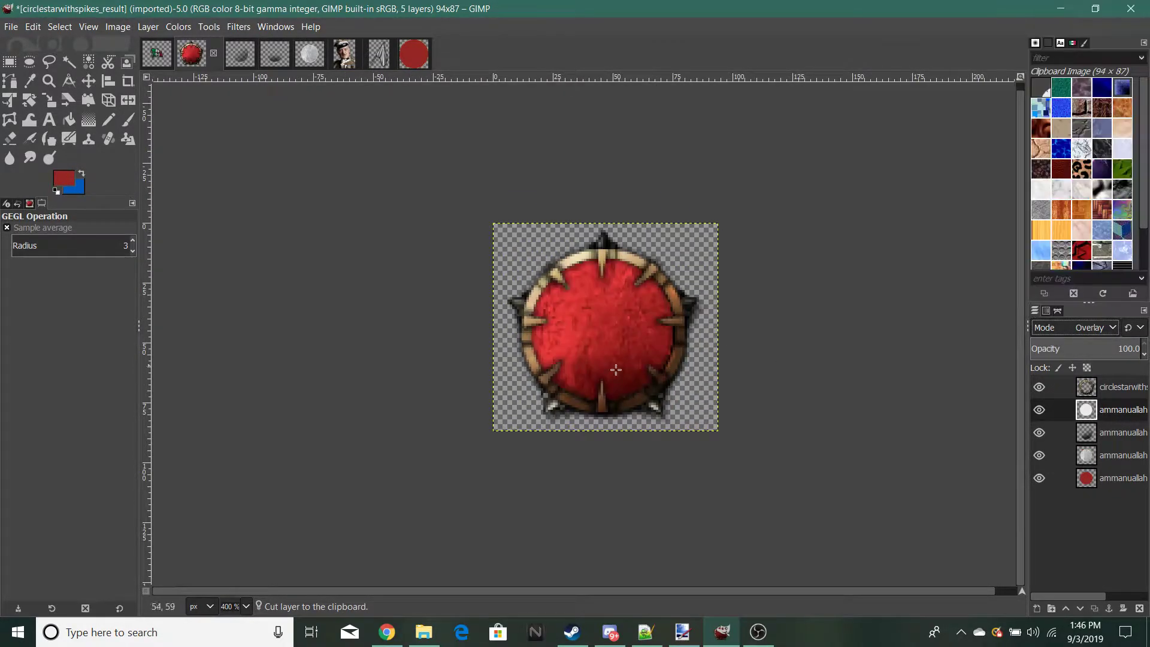
scroll(592, 387, down, 4)
scroll(592, 387, up, 4)
Step: Lower the embossed overlay layer's opacity to about 24.9, checking the icon at different sizes
click(1078, 346)
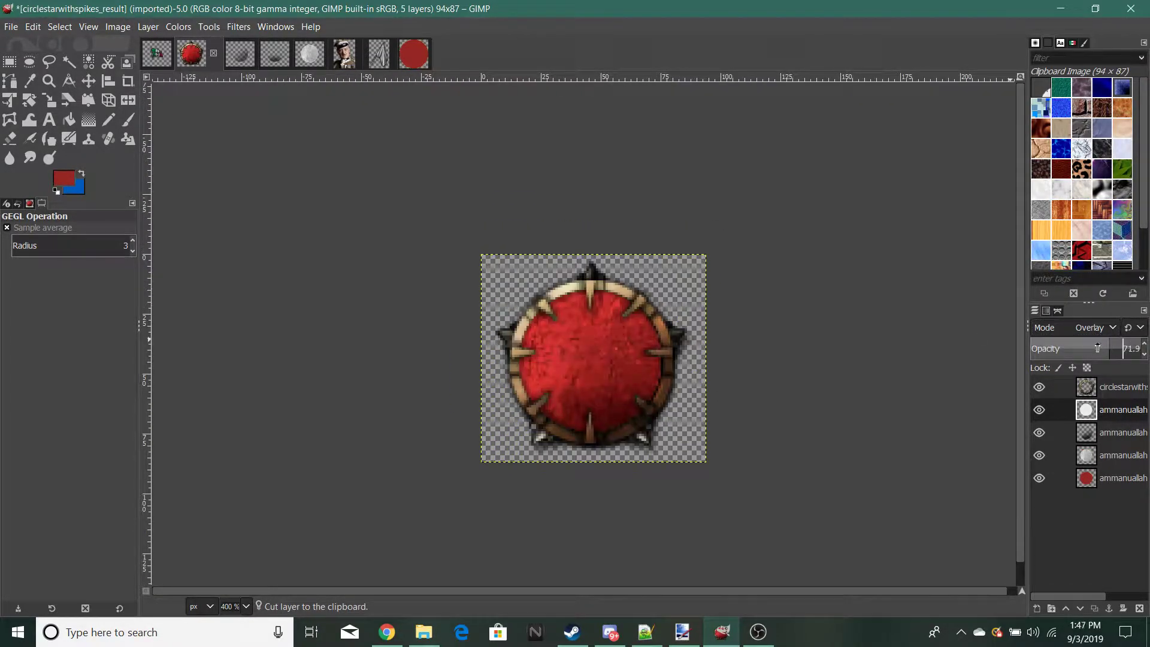
scroll(659, 407, down, 5)
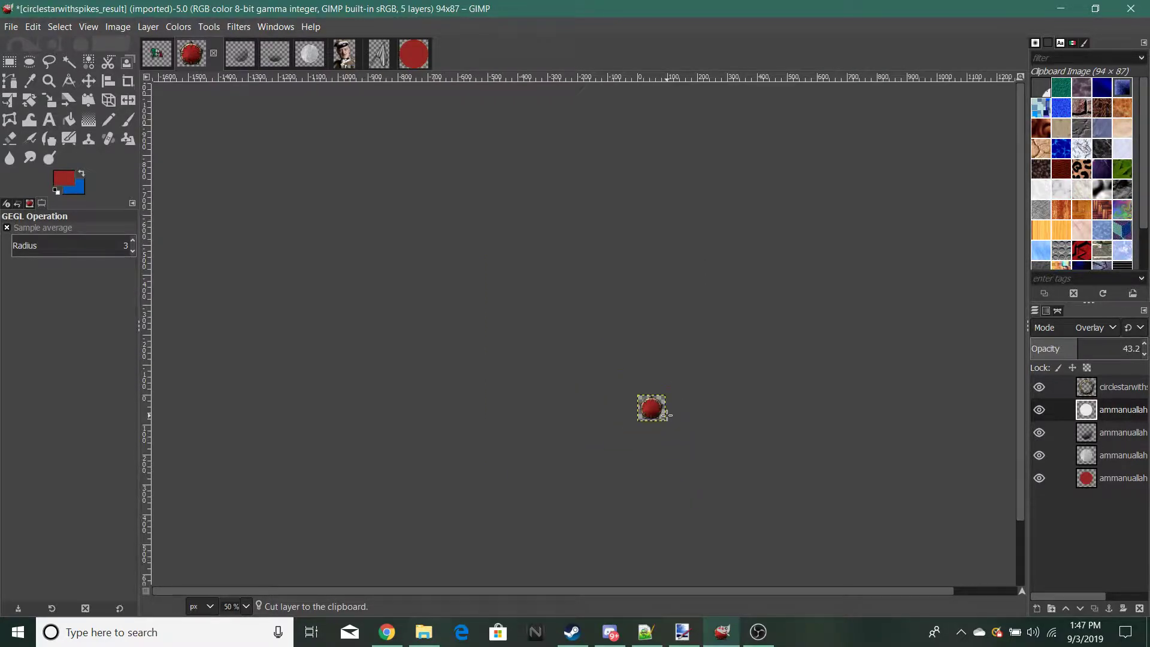
scroll(652, 405, up, 7)
click(1058, 347)
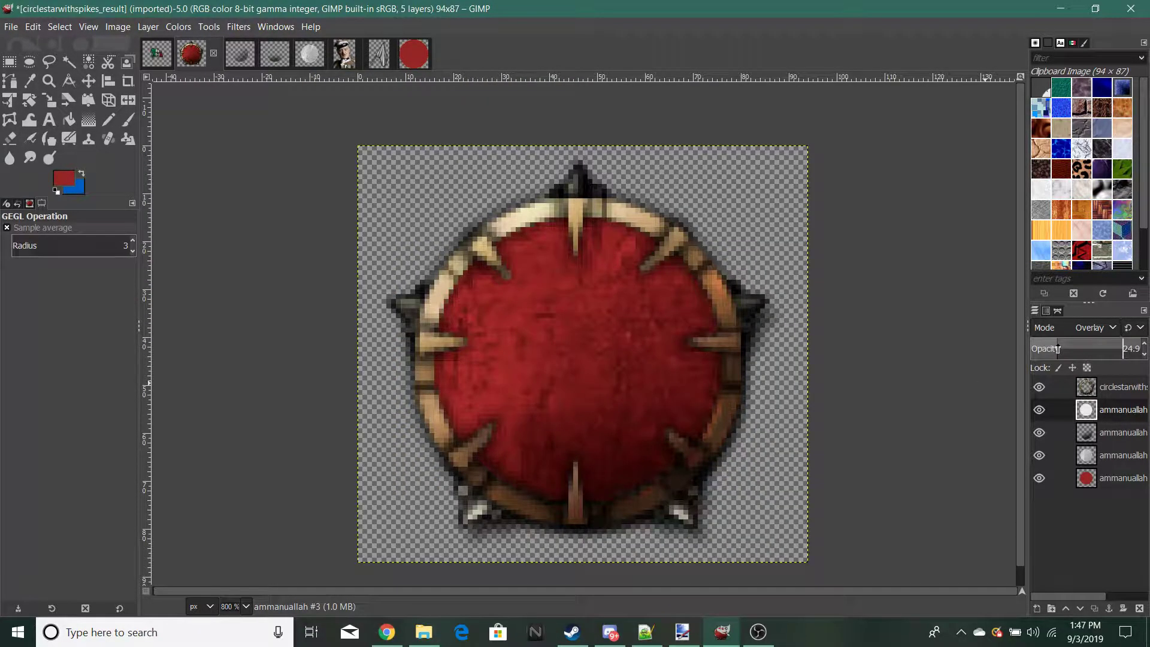
scroll(583, 431, down, 7)
scroll(576, 450, up, 5)
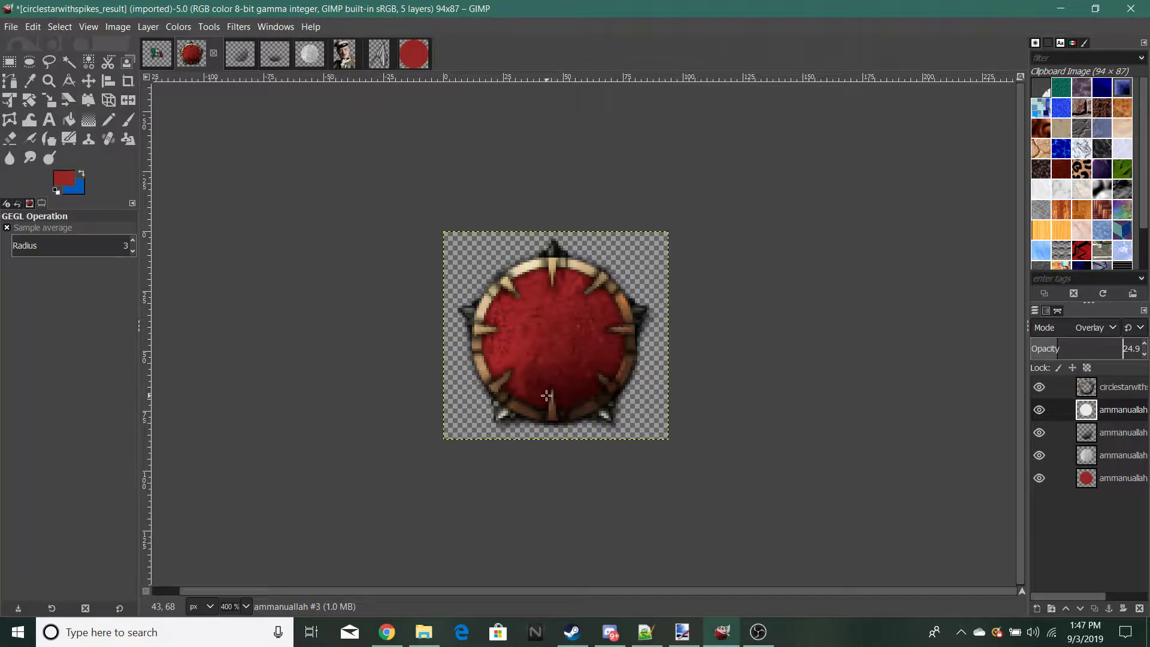
scroll(546, 396, down, 3)
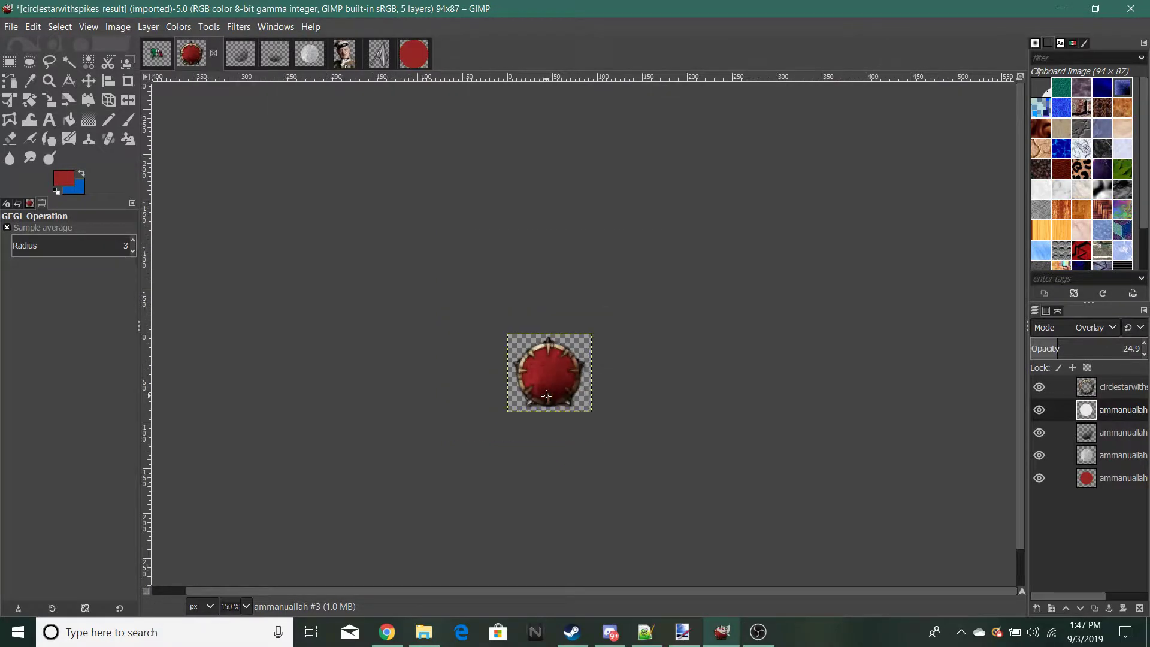
click(10, 26)
click(30, 81)
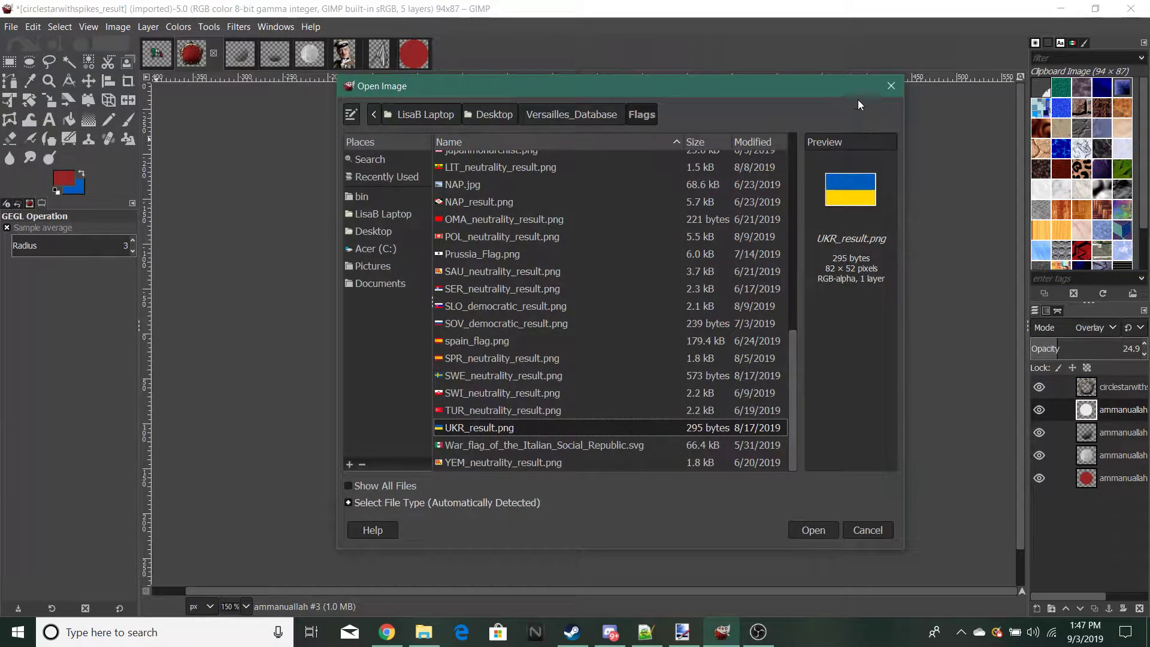
click(891, 87)
Step: In the blankflag image, merge the flag colour layer down into blankflag.png and copy the merged layer
click(160, 57)
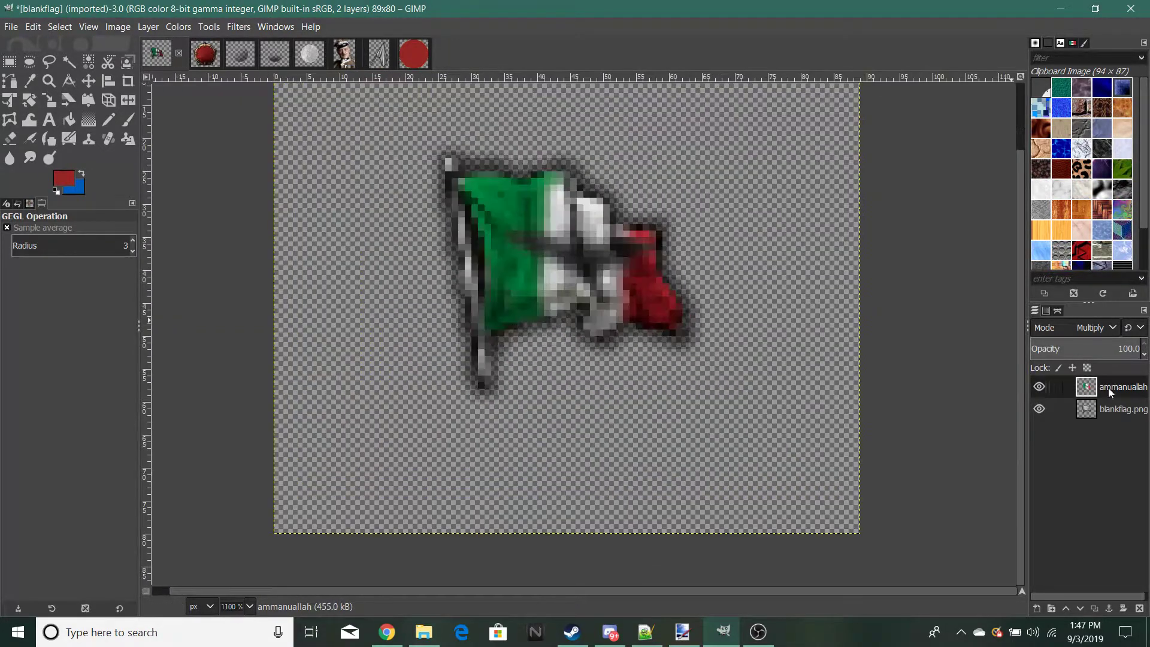
right_click(1108, 387)
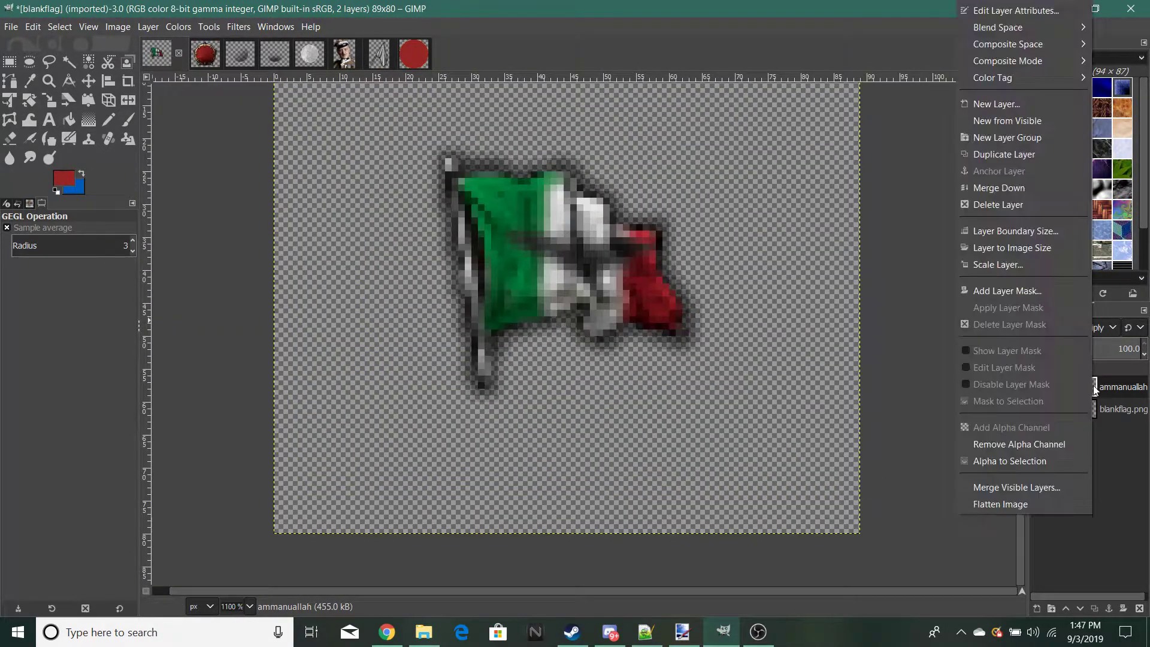
click(988, 187)
key(ctrl+c)
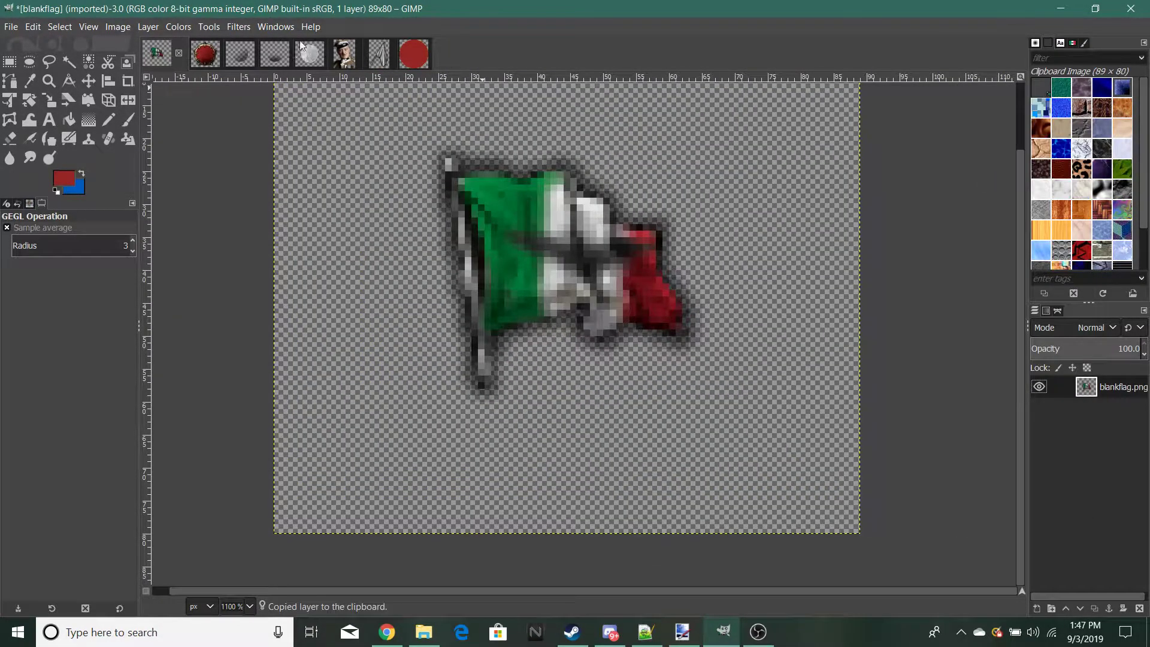
Step: Add a new empty layer above the ring in the spiked ring image and paste the copied flag onto it
click(193, 62)
right_click(1115, 548)
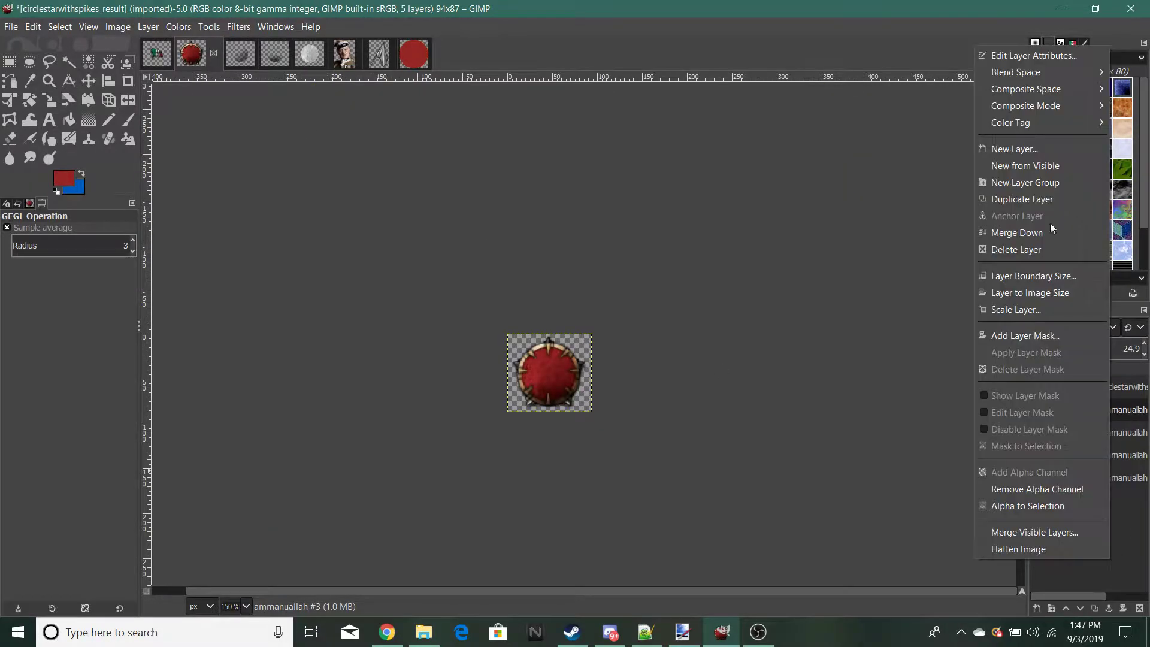
click(1014, 153)
click(1078, 434)
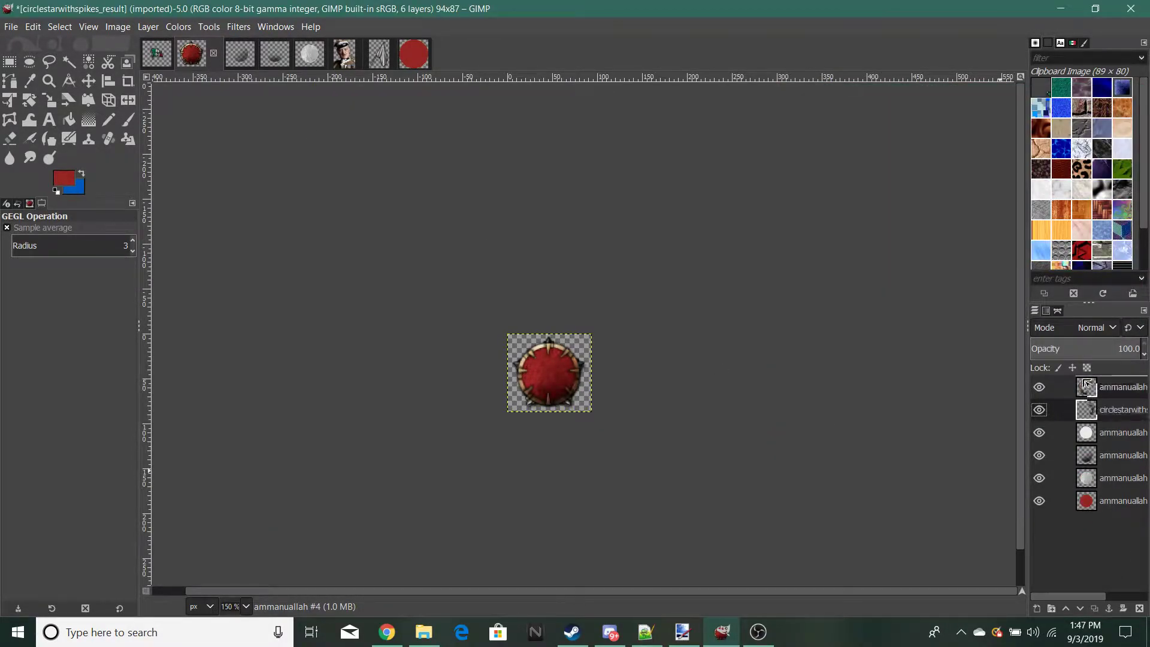
key(ctrl+v)
key(plus)
key(plus)
key(plus)
key(plus)
Step: Scale the pasted flag up to about 119 × 107 px, centre it over the disc, and anchor it
click(45, 97)
click(395, 372)
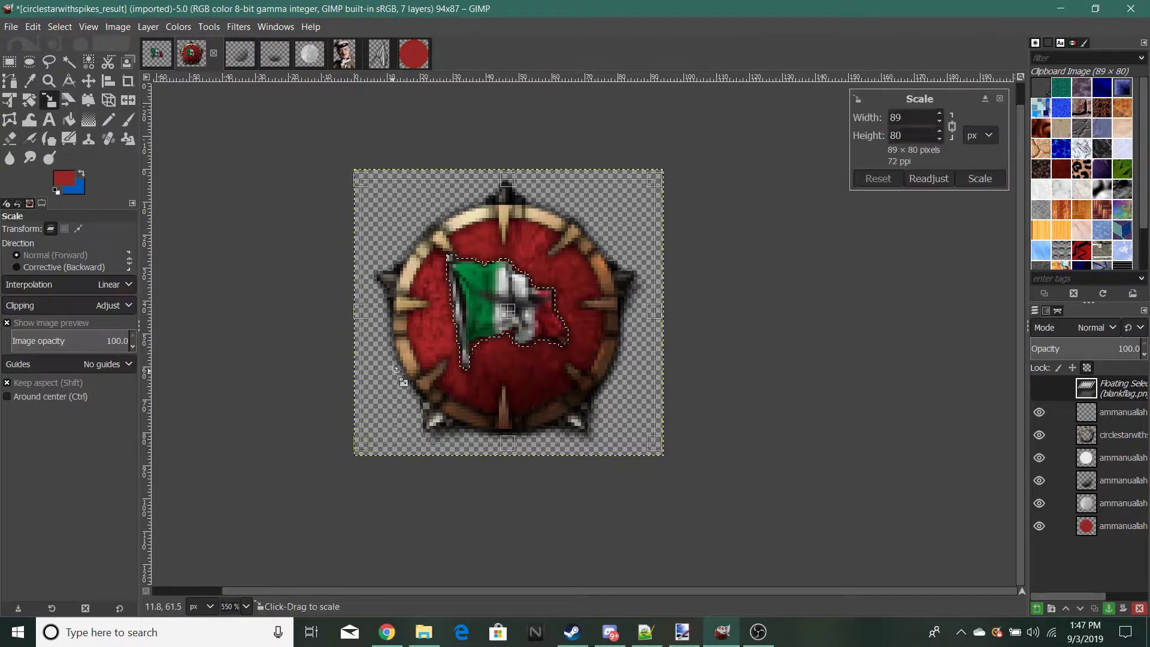
drag(474, 358, 446, 382)
mouse_move(545, 331)
mouse_down()
mouse_move(492, 312)
mouse_move(528, 341)
mouse_up()
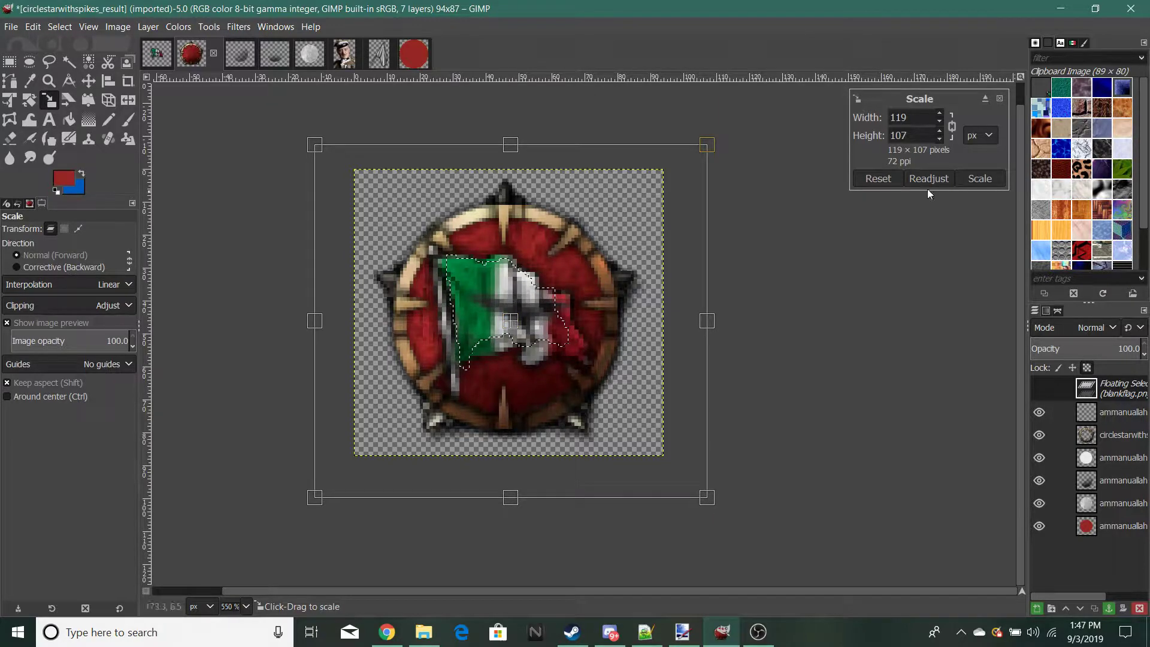
click(980, 178)
key(ctrl+c)
click(9, 61)
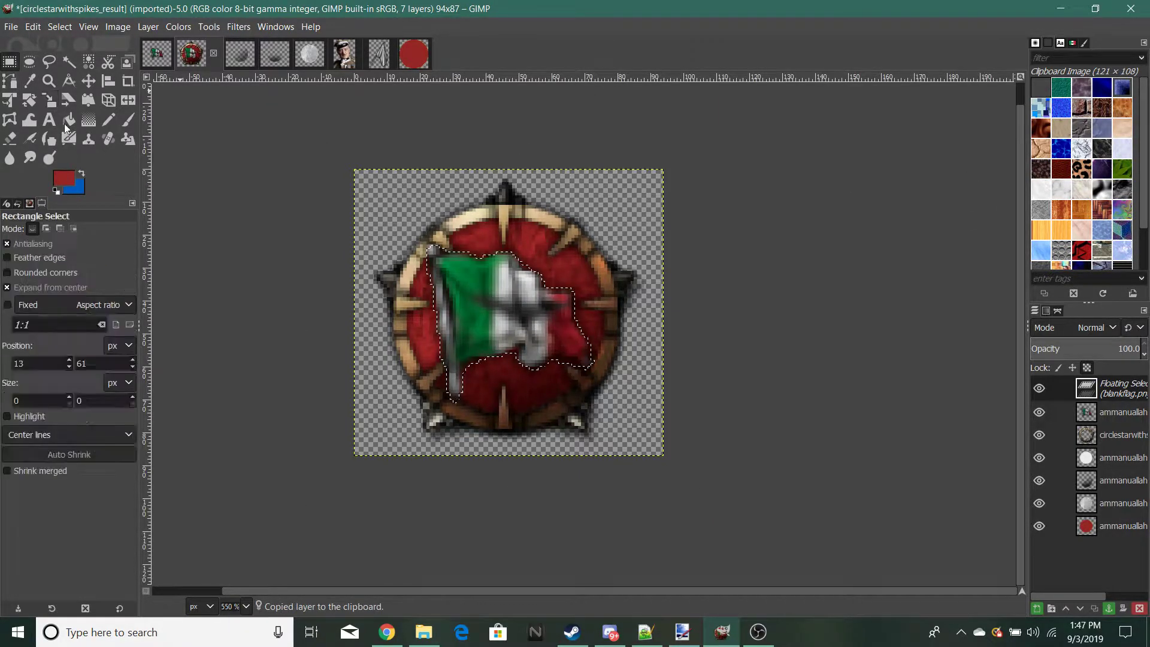
click(469, 461)
key(1)
Step: Examine the flag icon on the spiked ring at small and large zoom levels
scroll(460, 462, up, 5)
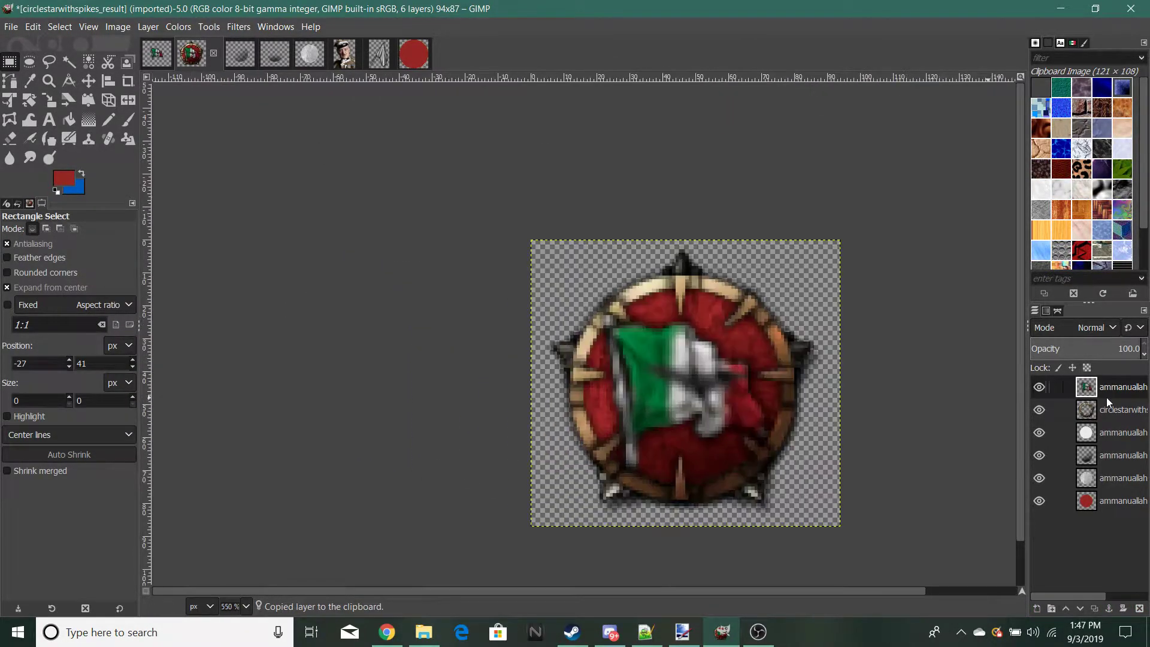
scroll(791, 461, down, 5)
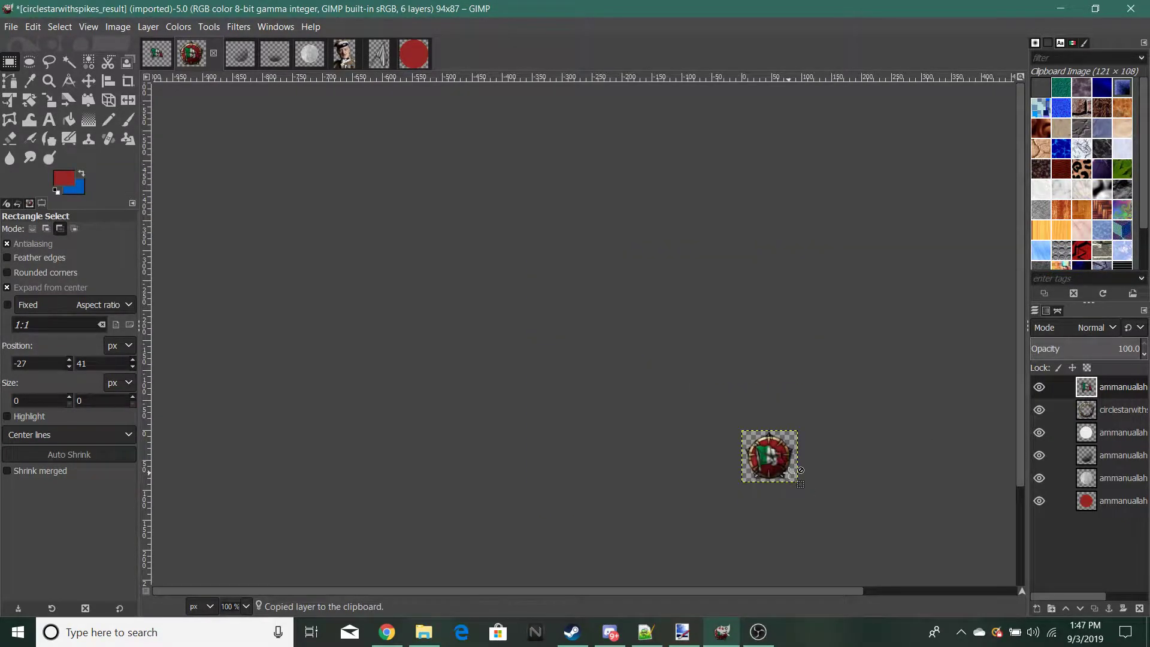
scroll(790, 472, down, 1)
scroll(790, 473, up, 6)
scroll(798, 478, down, 6)
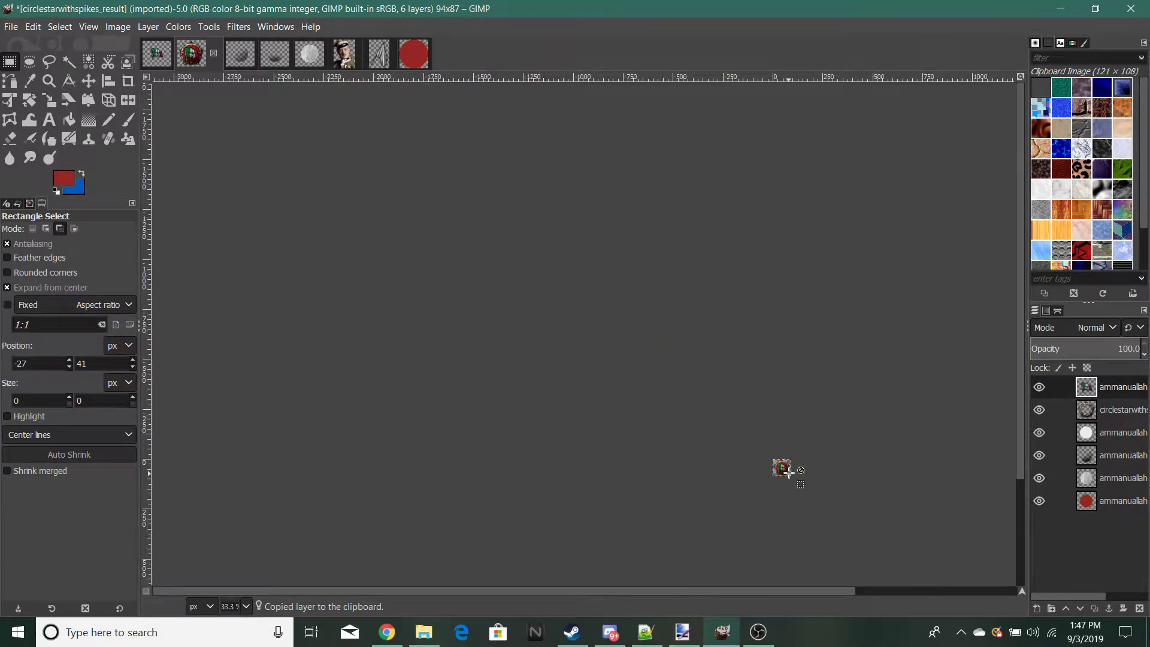
scroll(796, 476, up, 6)
scroll(359, 349, down, 6)
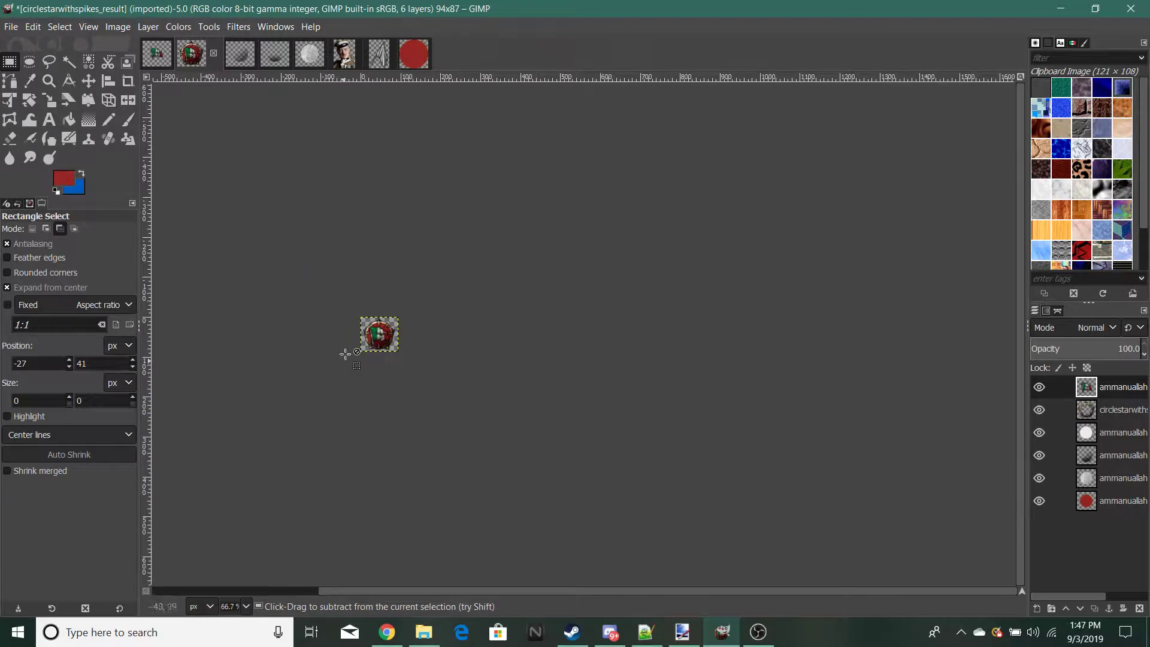
scroll(346, 354, up, 6)
scroll(552, 466, down, 6)
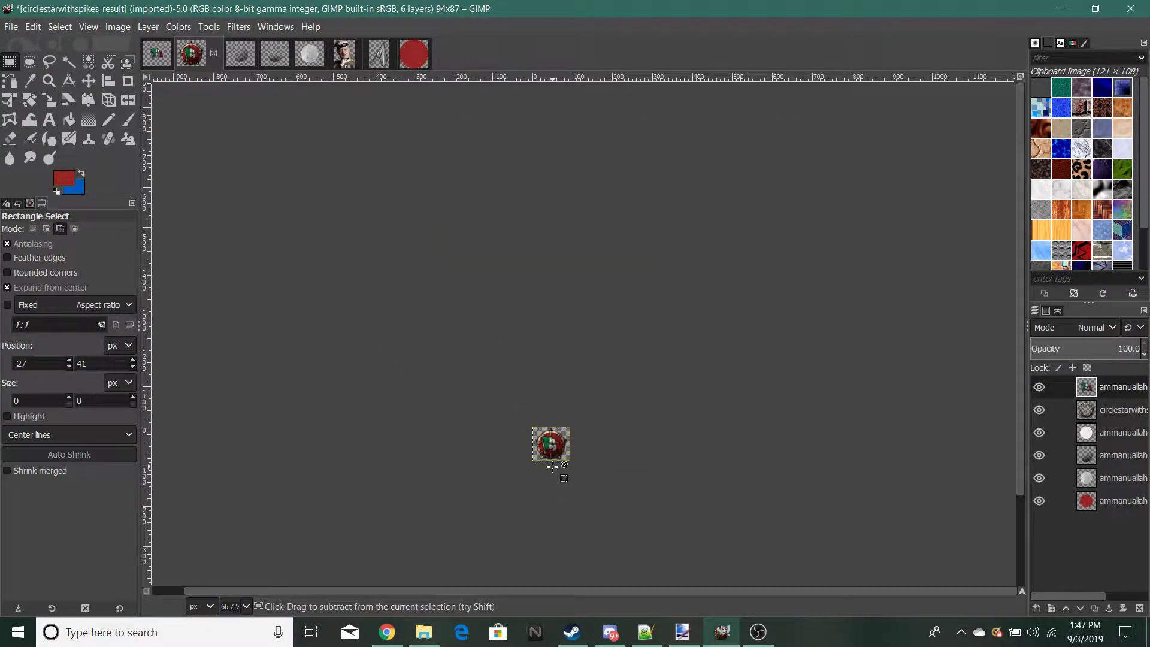
scroll(552, 466, up, 5)
scroll(552, 466, down, 3)
scroll(513, 443, up, 4)
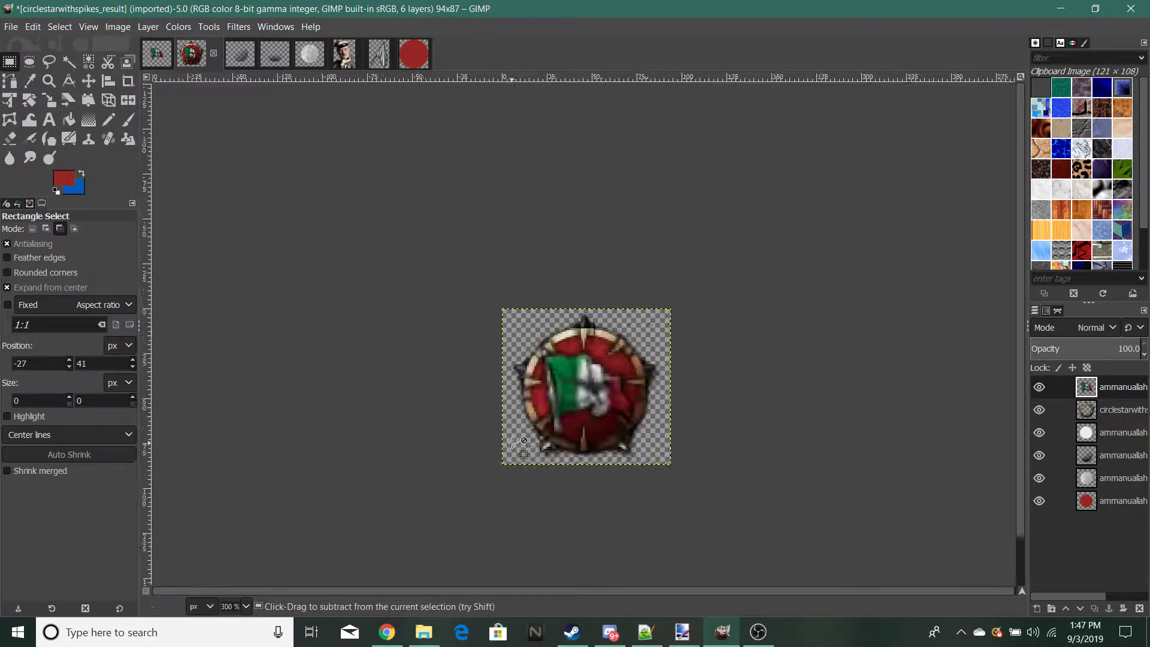
Step: Delete the flag layer above the spiked ring and check the red background
right_click(1105, 384)
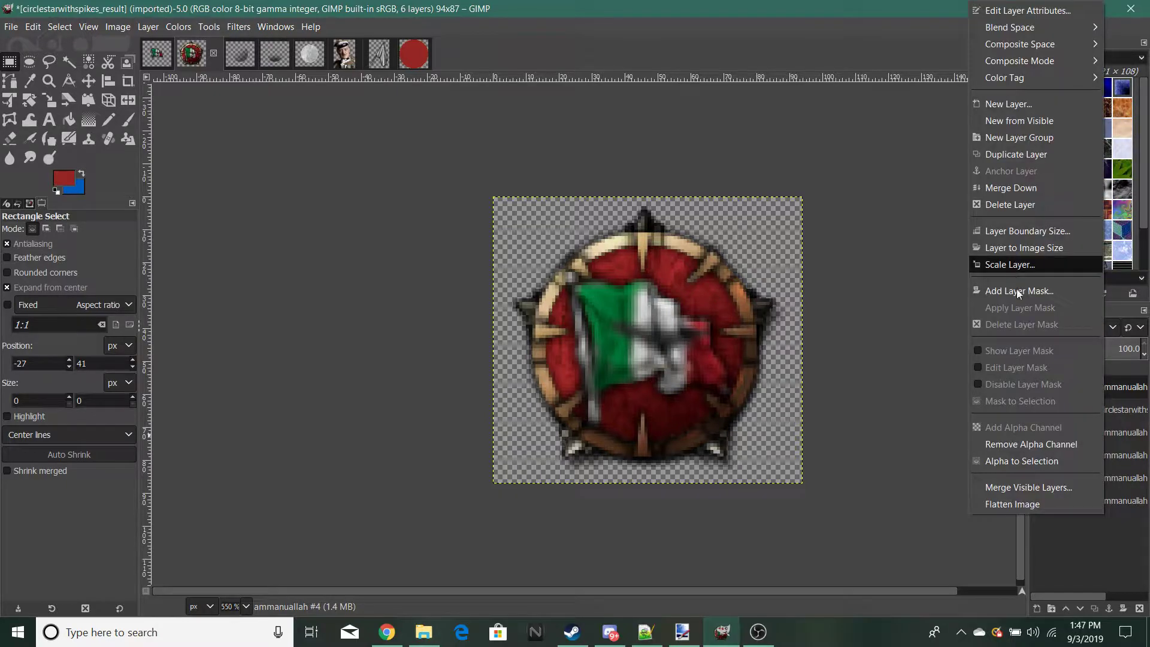
click(1018, 204)
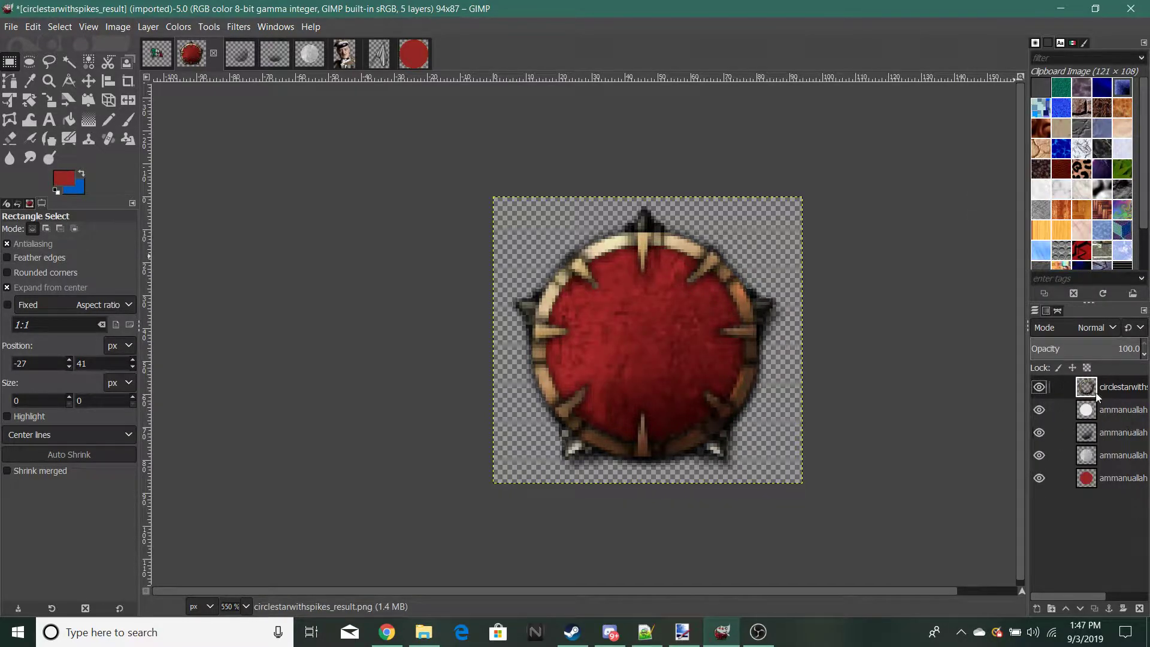
scroll(688, 395, down, 3)
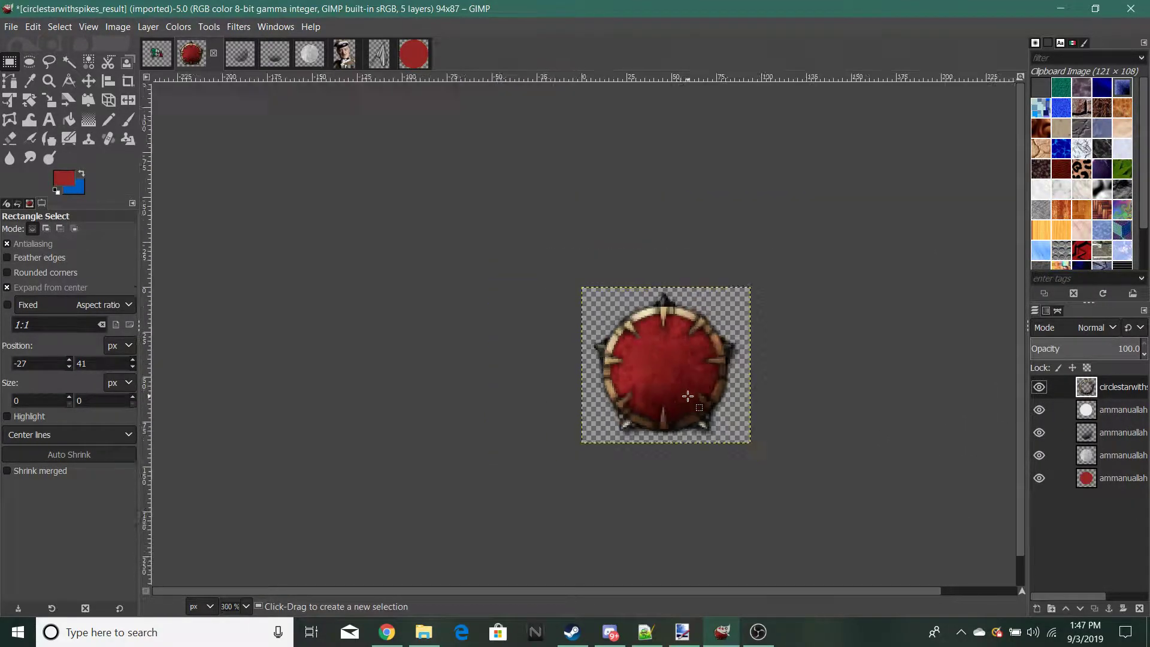
scroll(688, 396, up, 3)
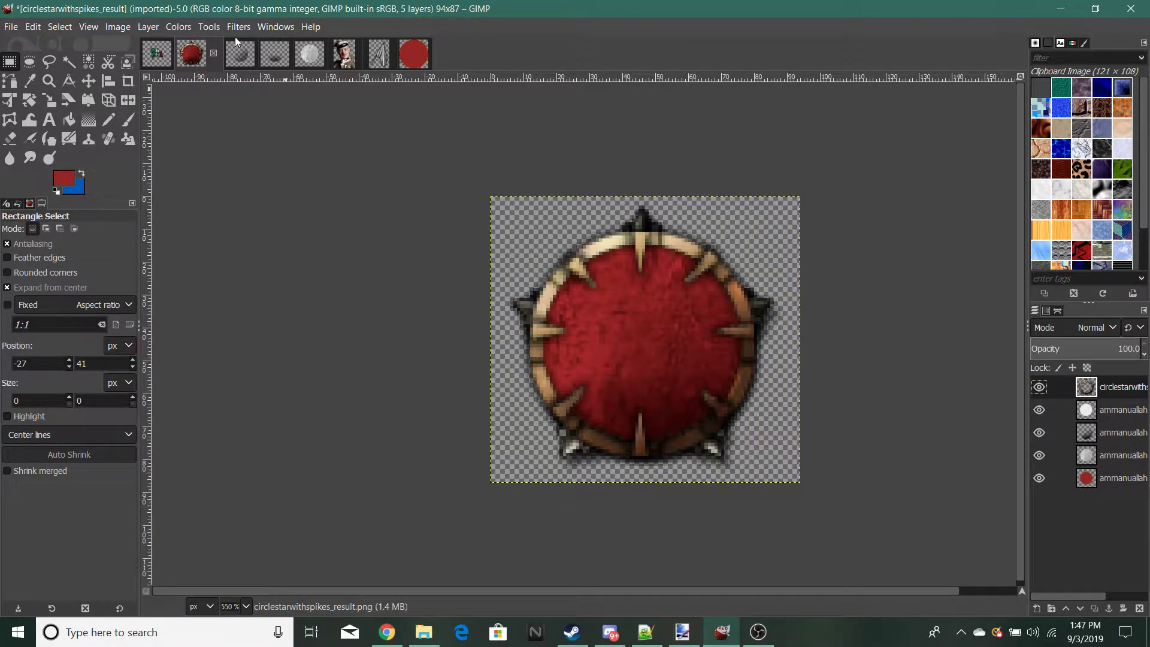
Step: Go back to the blankflag image and undo the merge of the coloured layer into the flag
click(243, 55)
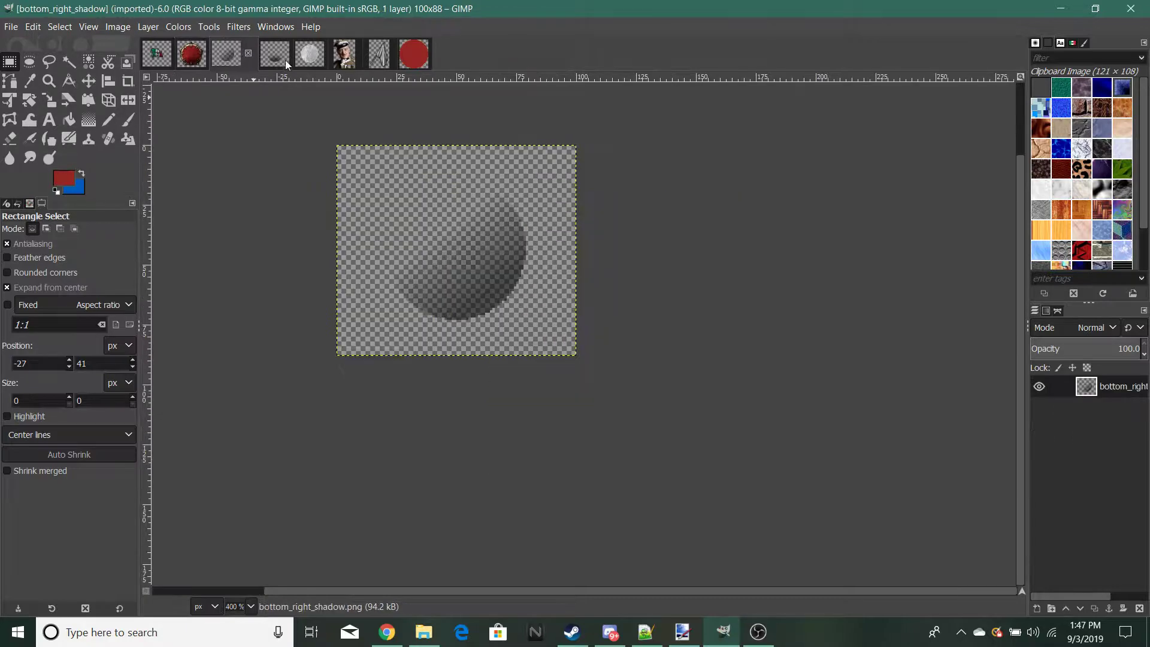
click(285, 59)
click(299, 56)
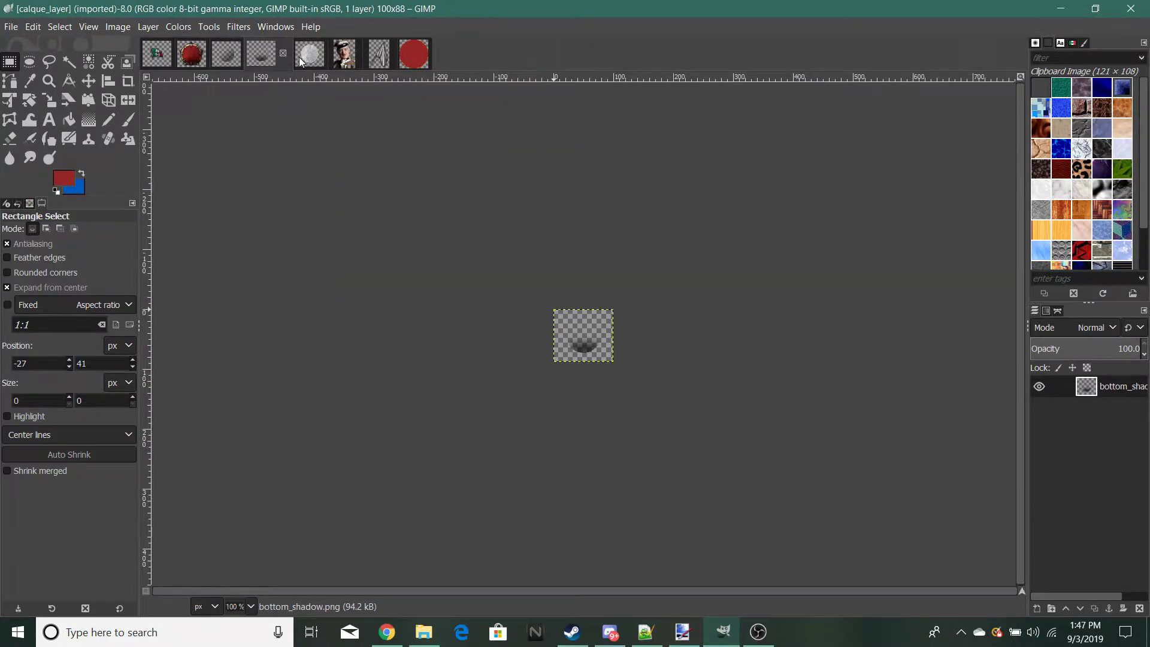
click(367, 58)
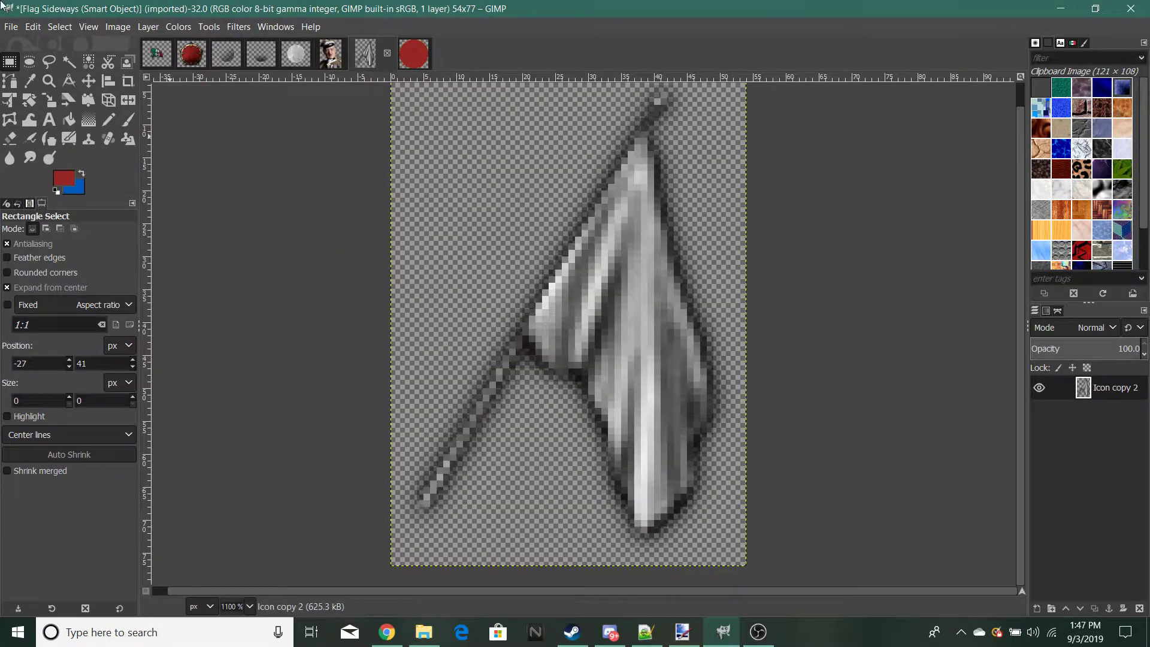
click(157, 60)
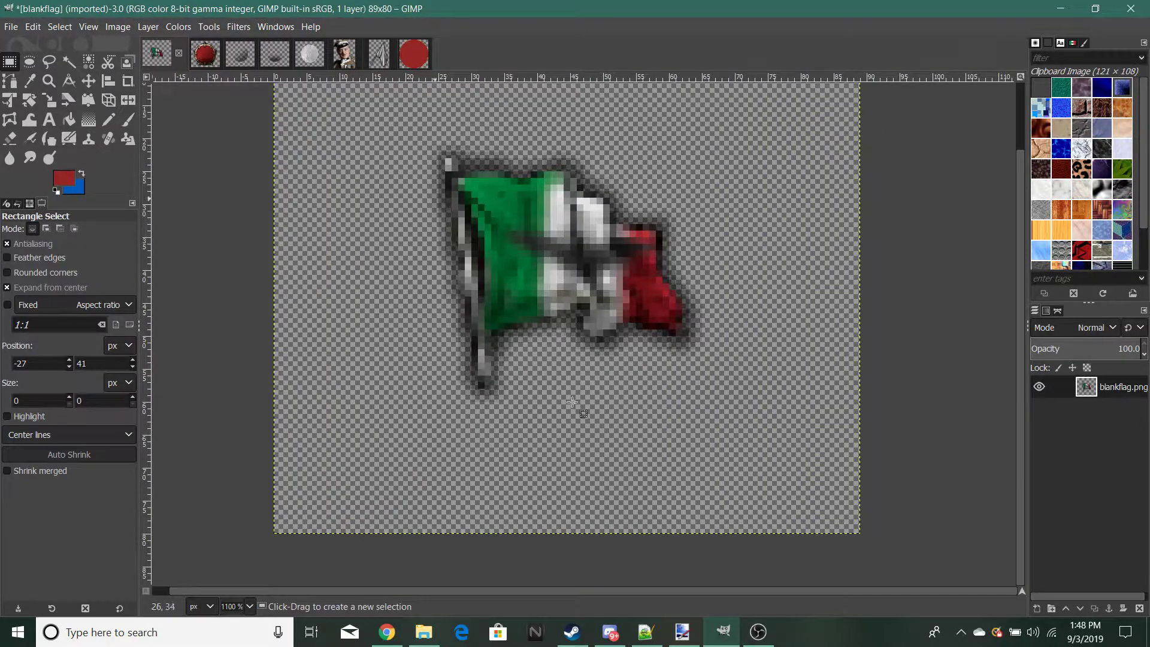
key(ctrl)
key(ctrl+z)
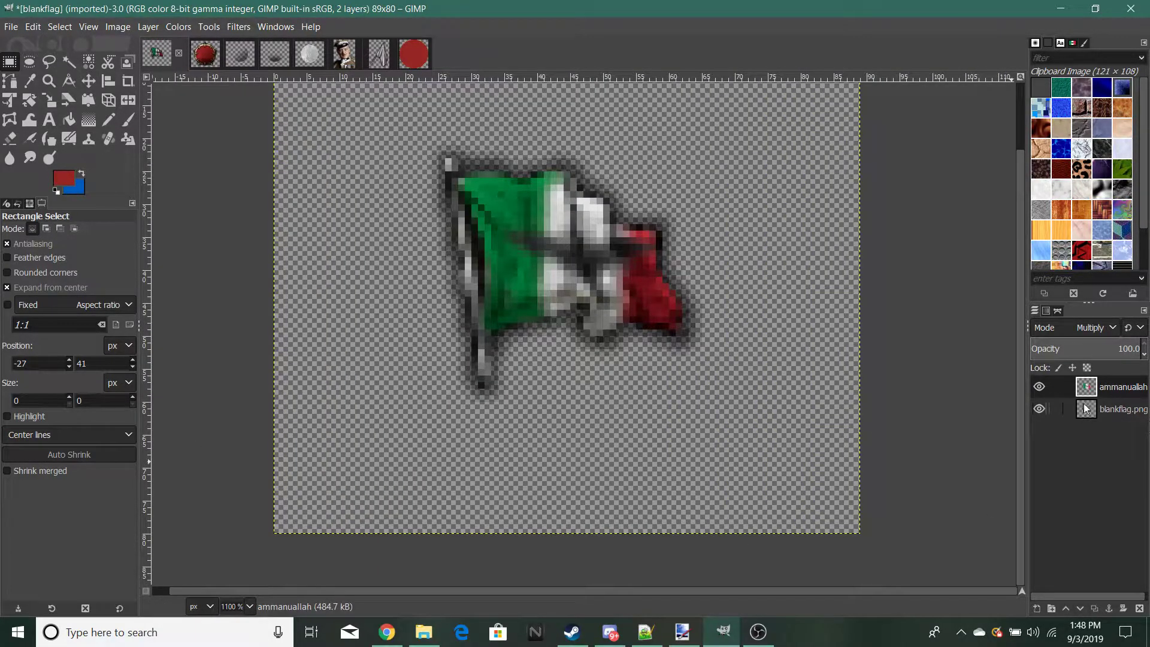
Step: Copy the blankflag.png layer beneath the colour layer and paste it as a new image
click(1082, 406)
key(ctrl+c)
click(32, 26)
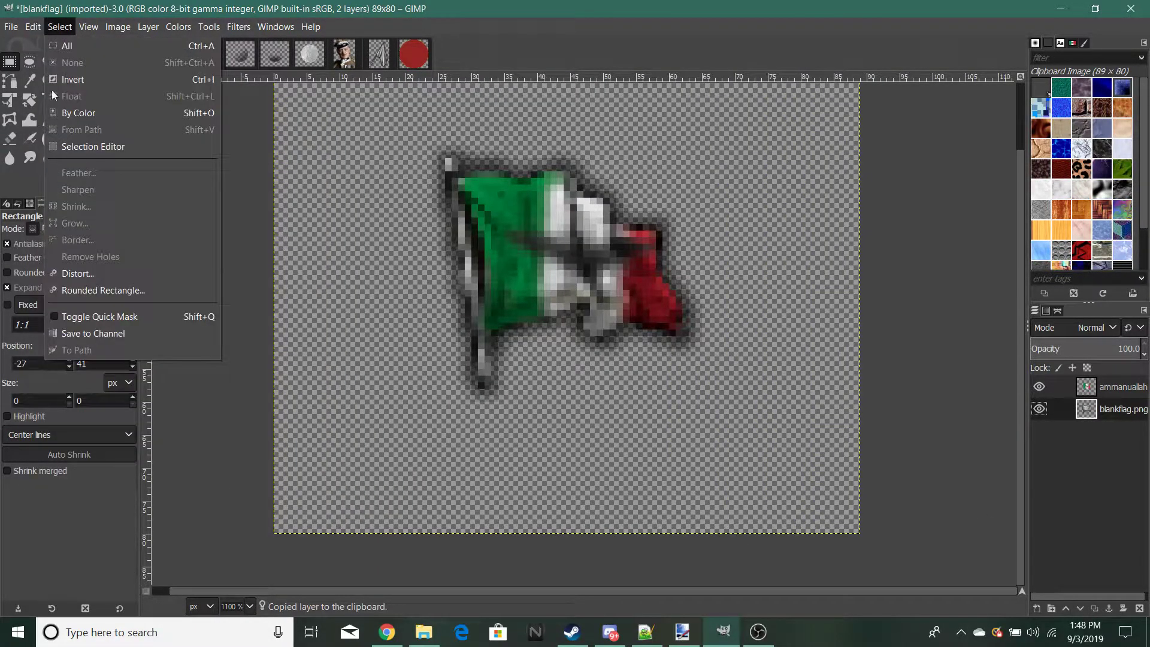
mouse_move(76, 223)
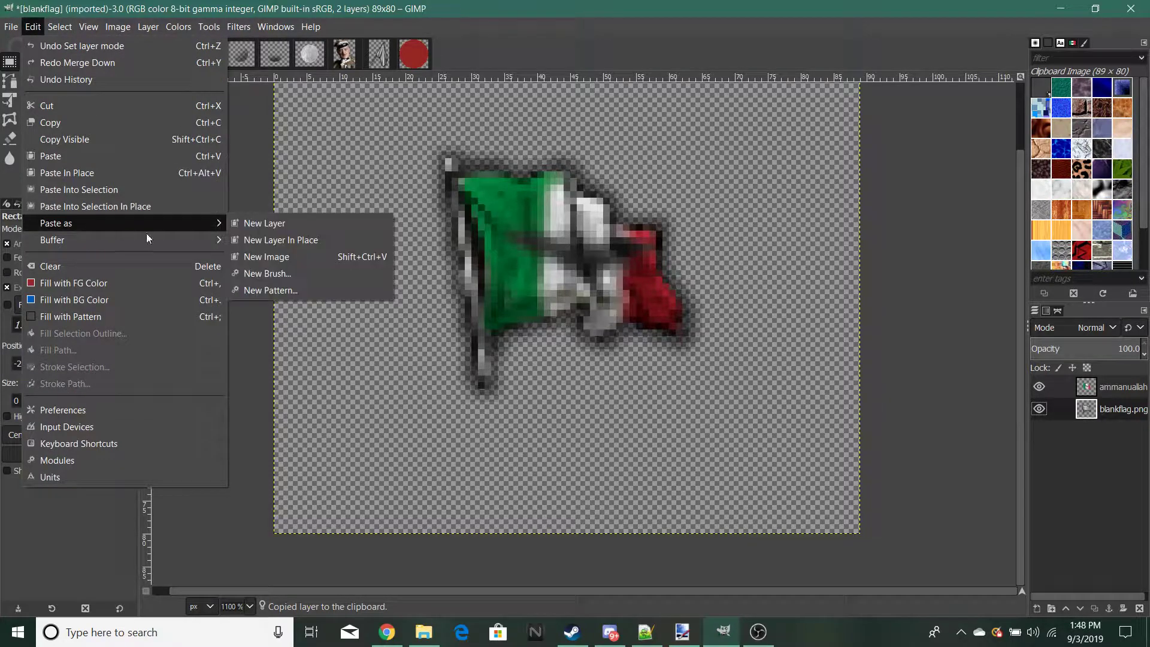
click(258, 255)
scroll(547, 294, up, 1)
scroll(548, 308, down, 3)
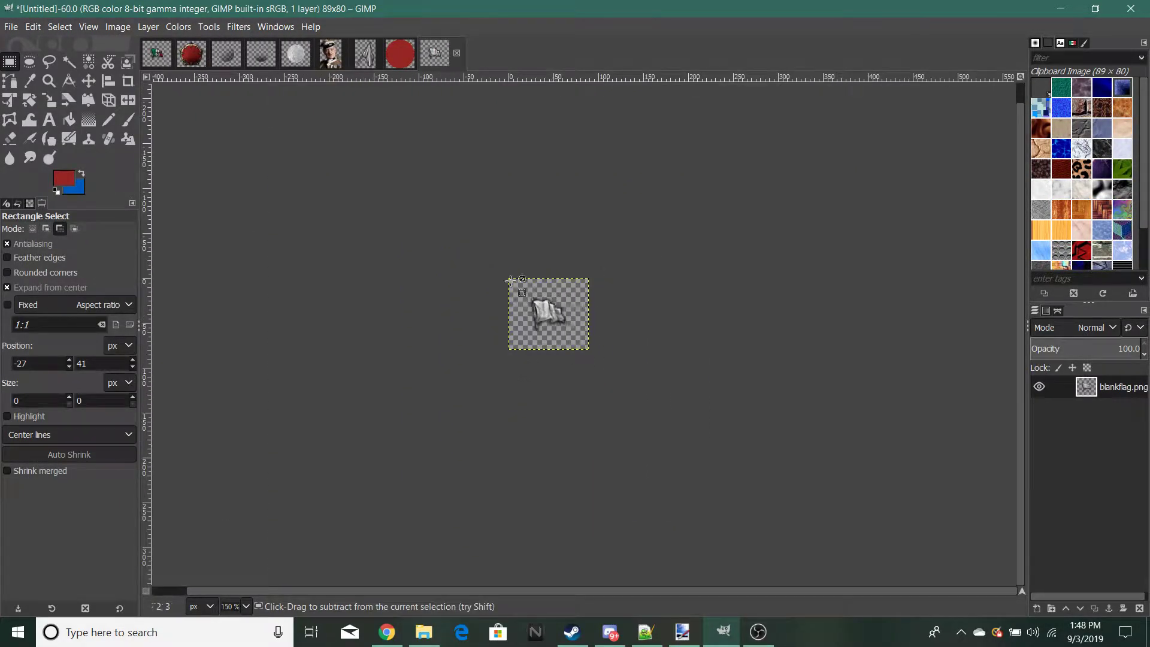
scroll(548, 309, up, 4)
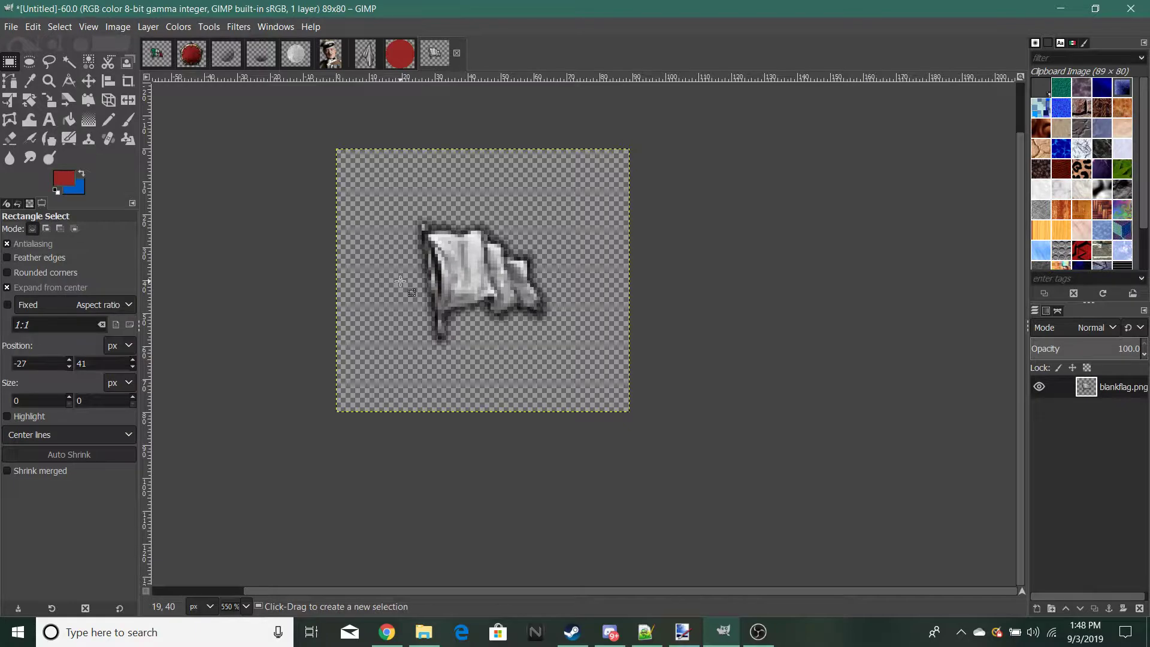